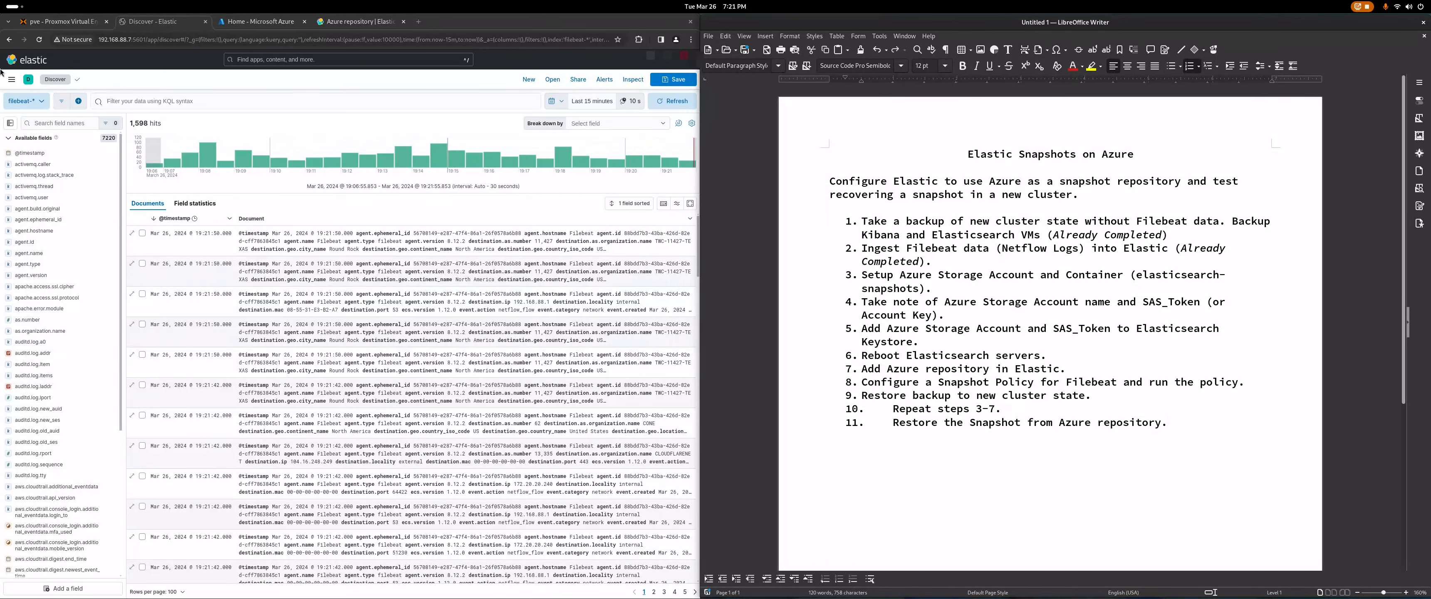
Step: Check in Stack Monitoring's Nodes view that both Elasticsearch nodes are online
{"action": "left_click", "coordinate": [12, 80]}
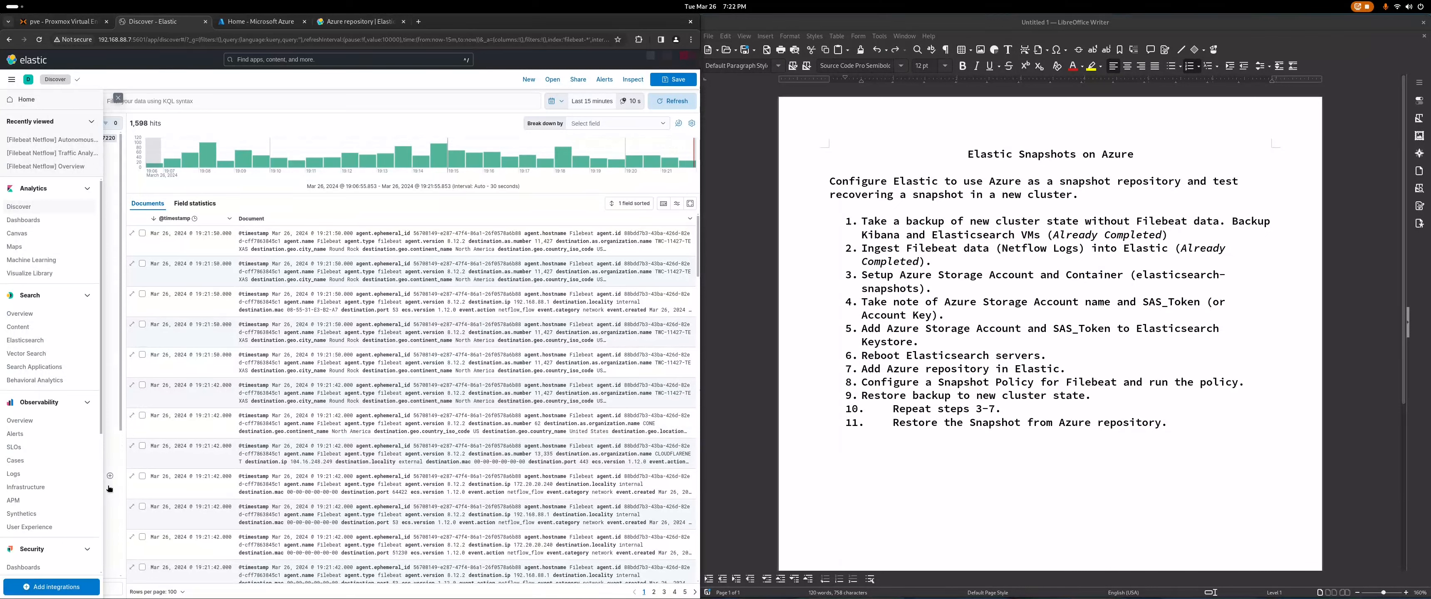
{"action": "scroll", "coordinate": [48, 556], "scroll_direction": "down", "scroll_amount": 4}
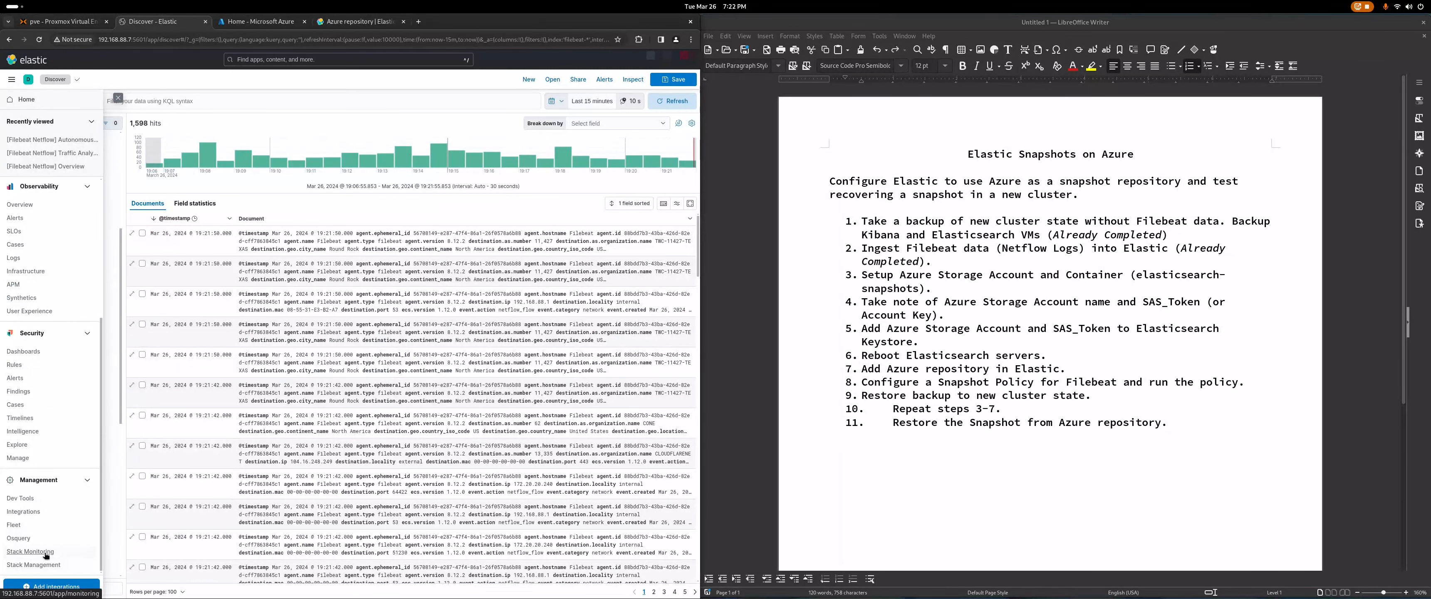
{"action": "left_click", "coordinate": [33, 551]}
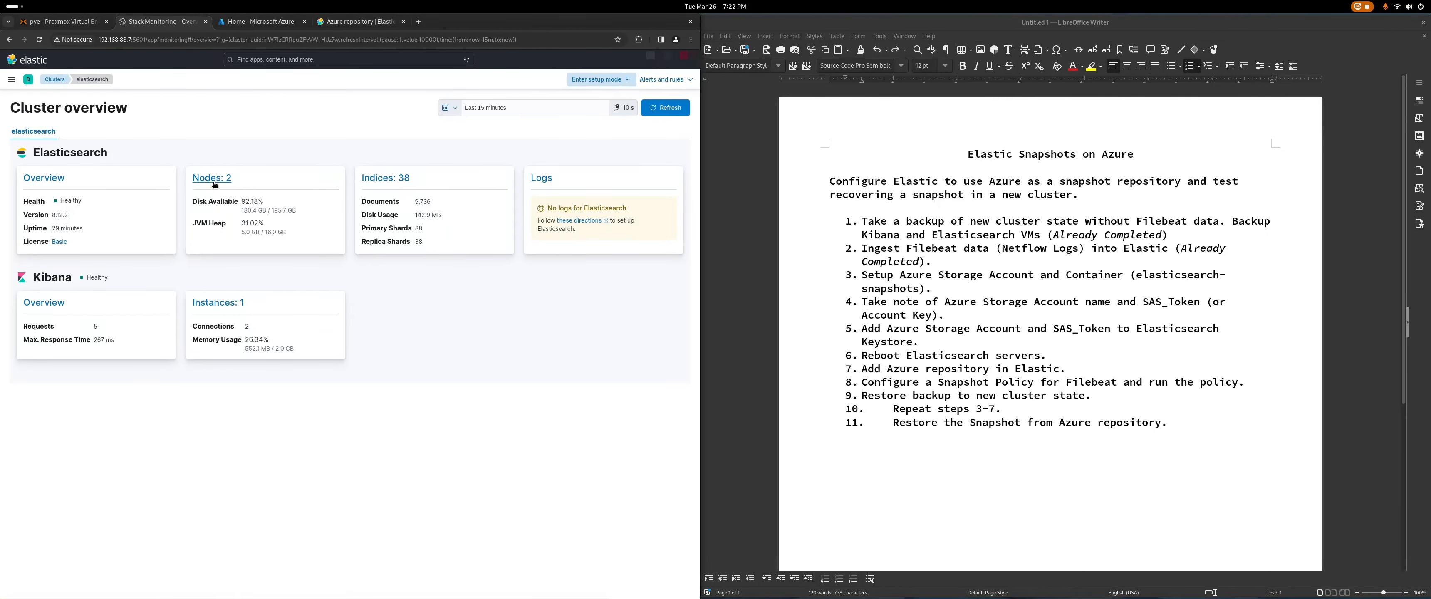
{"action": "left_click", "coordinate": [213, 178]}
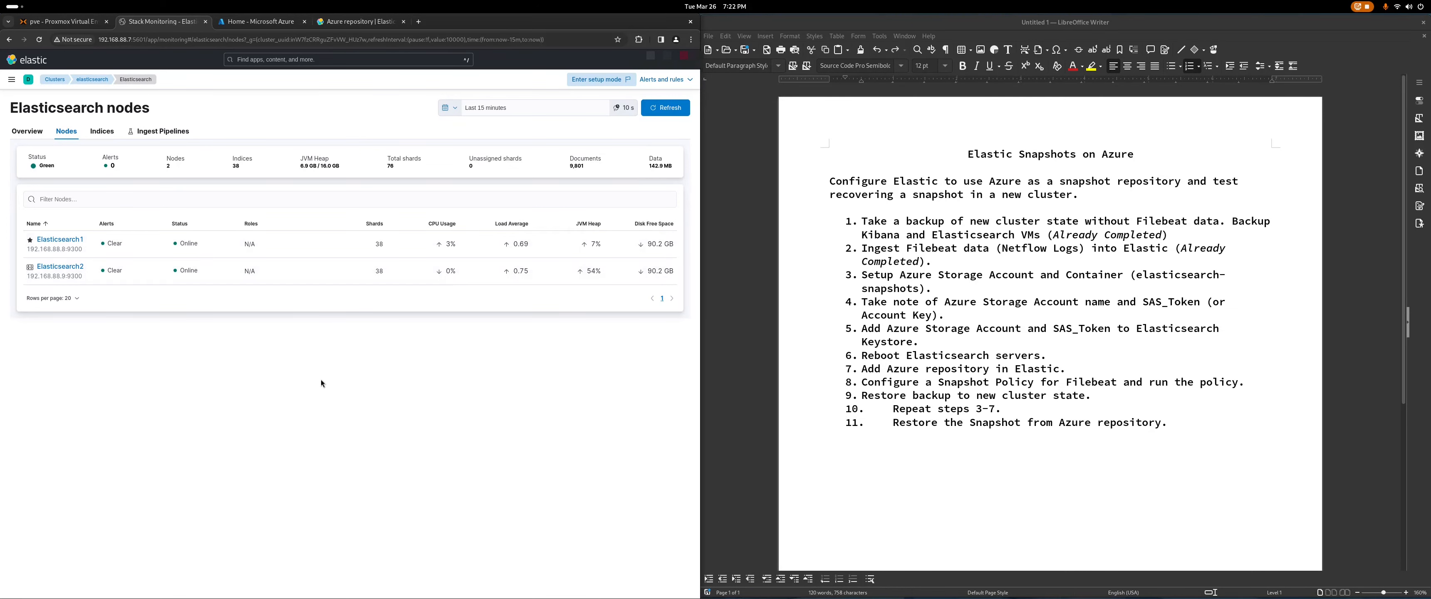
Step: Confirm the filebeat-8.12.2 data stream in Index Management, then bring up the Proxmox container summary
{"action": "left_click", "coordinate": [8, 82]}
{"action": "left_click", "coordinate": [10, 86]}
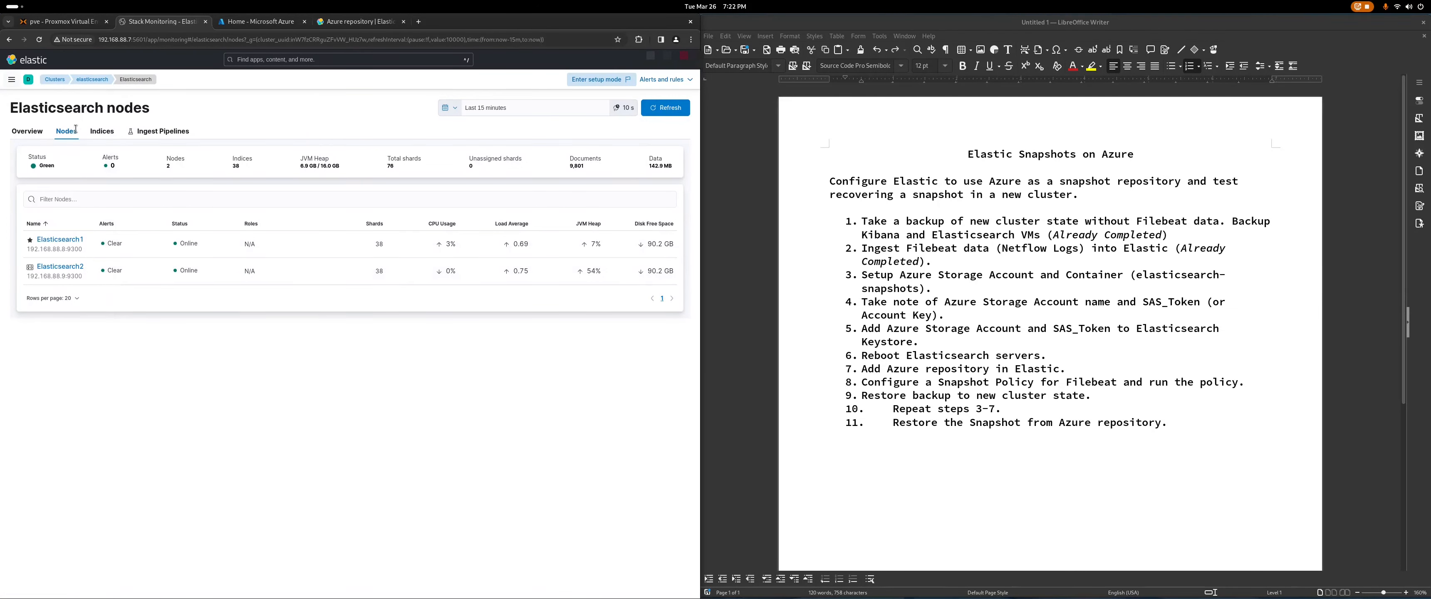
{"action": "left_click", "coordinate": [11, 85]}
{"action": "scroll", "coordinate": [38, 550], "scroll_direction": "down", "scroll_amount": 5}
{"action": "left_click", "coordinate": [38, 563]}
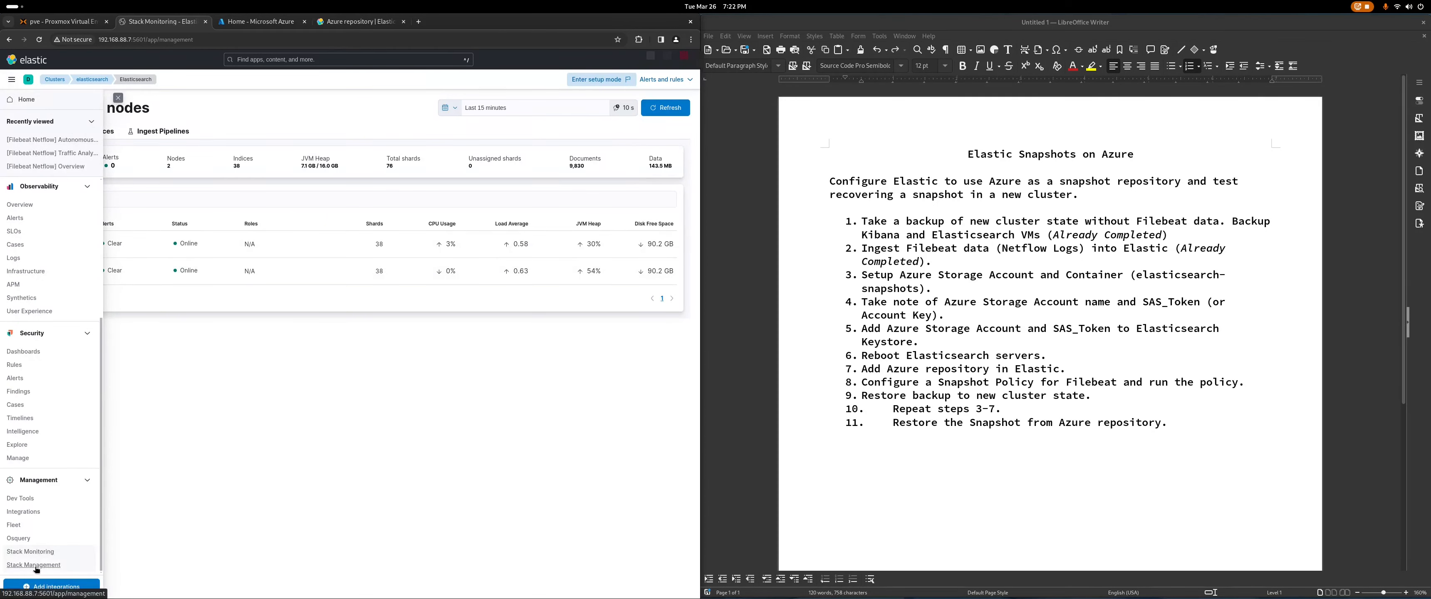
{"action": "left_click", "coordinate": [37, 174]}
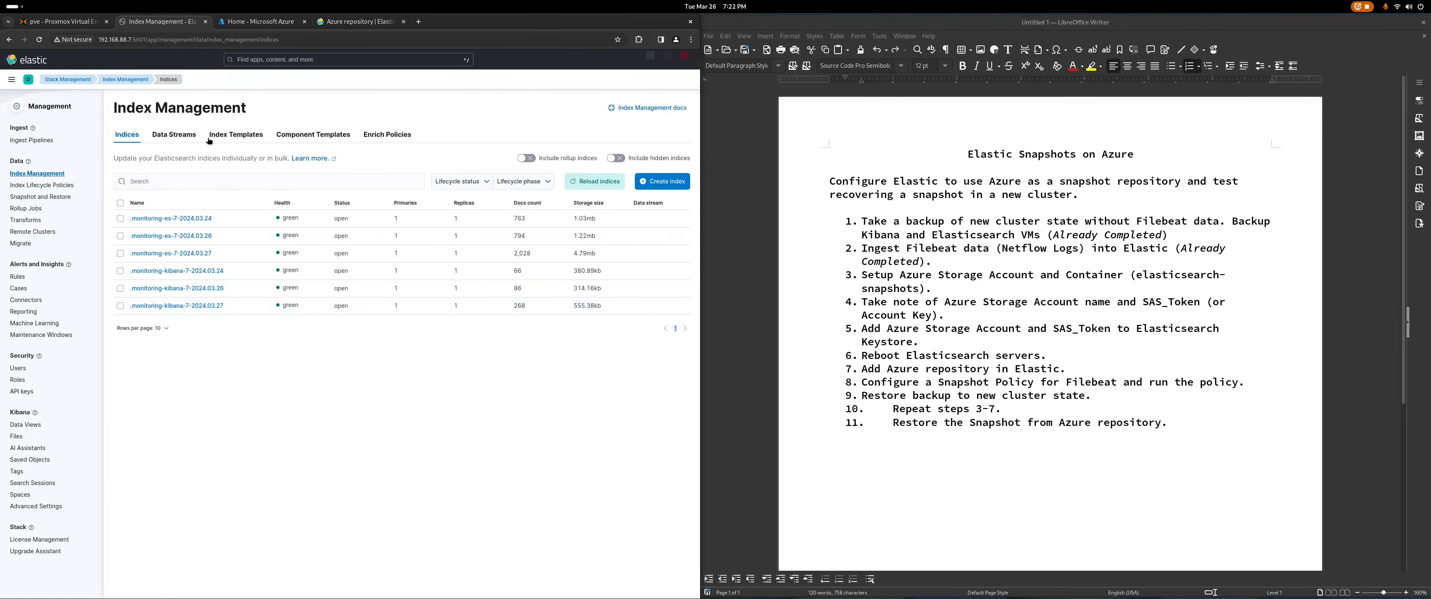
{"action": "left_click", "coordinate": [167, 137]}
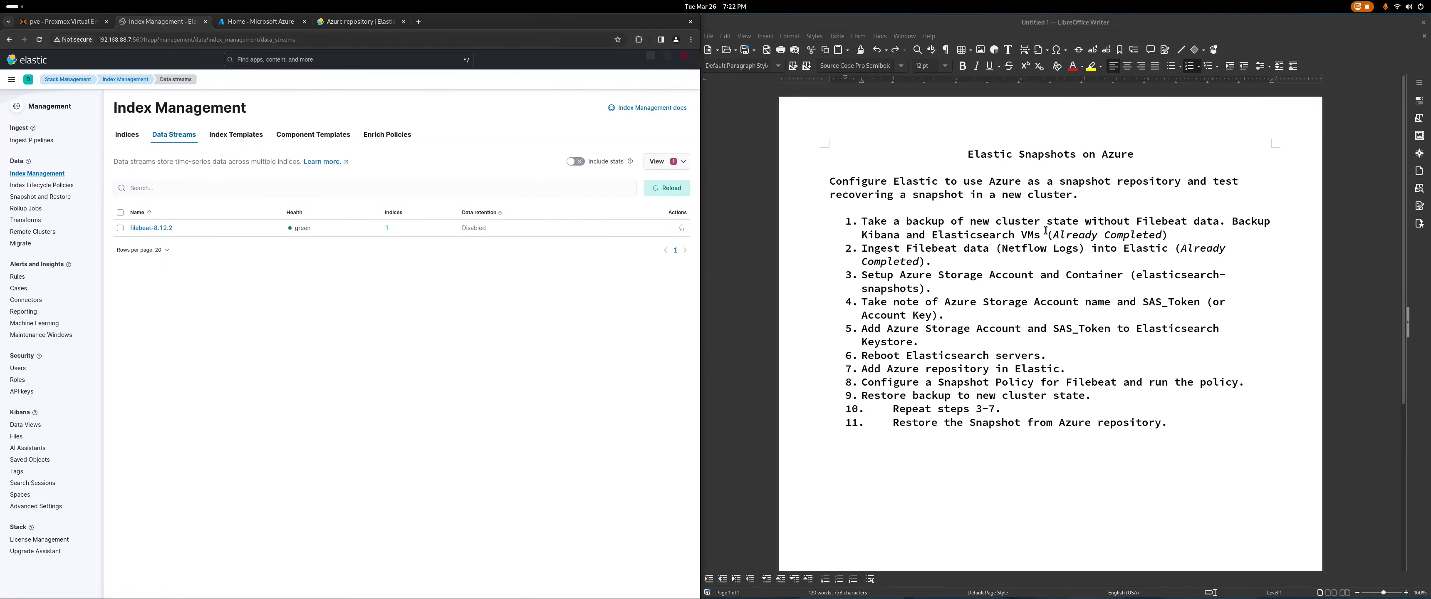
{"action": "left_click", "coordinate": [83, 22]}
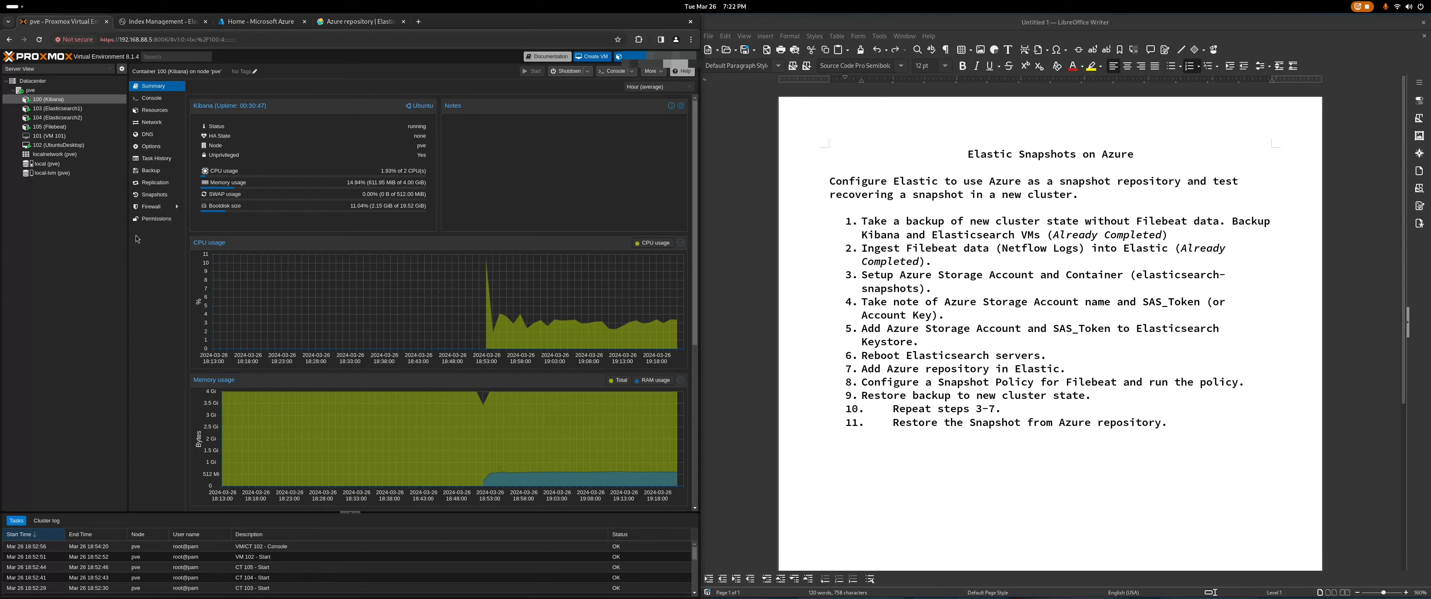
{"action": "left_click", "coordinate": [156, 170]}
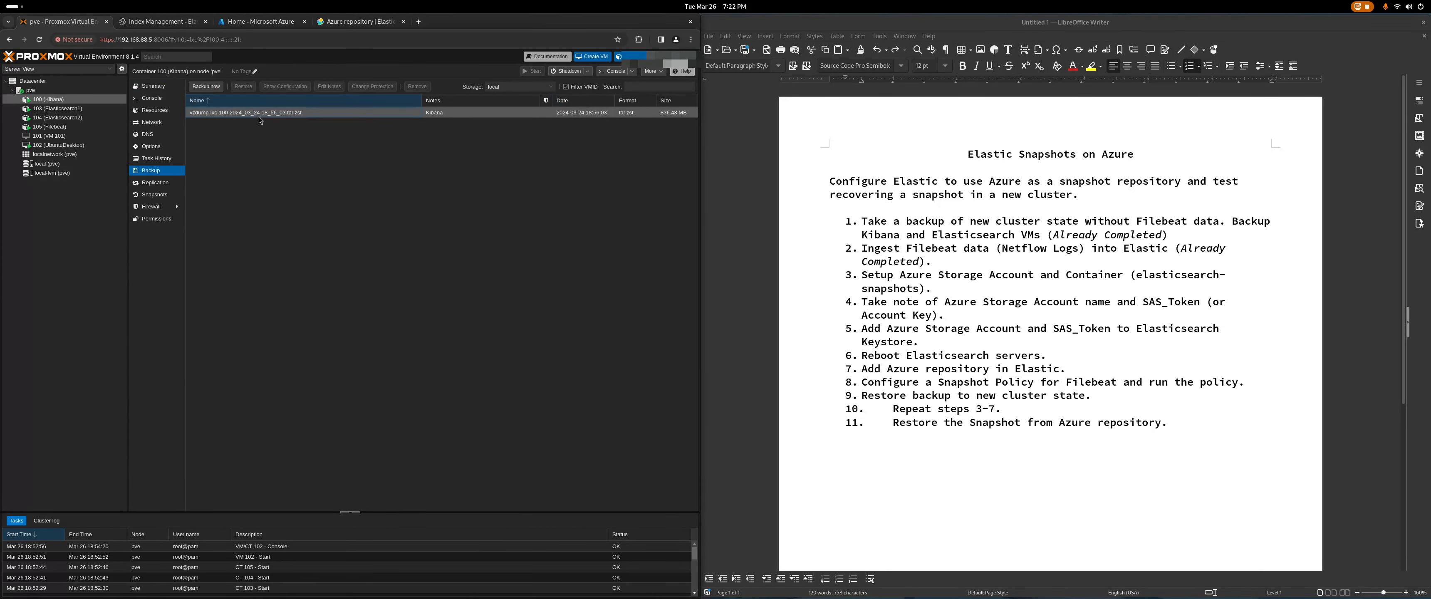
{"action": "left_click", "coordinate": [259, 116]}
{"action": "left_click", "coordinate": [86, 111]}
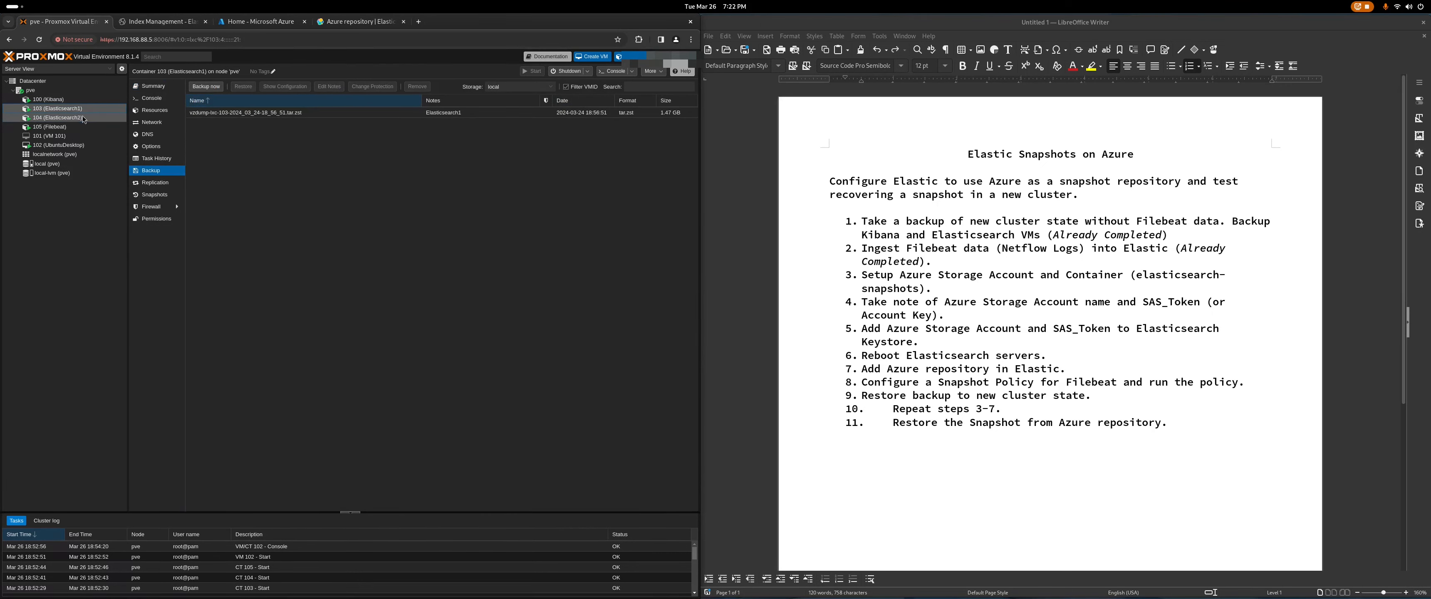
{"action": "left_click", "coordinate": [84, 118]}
{"action": "left_click", "coordinate": [76, 101]}
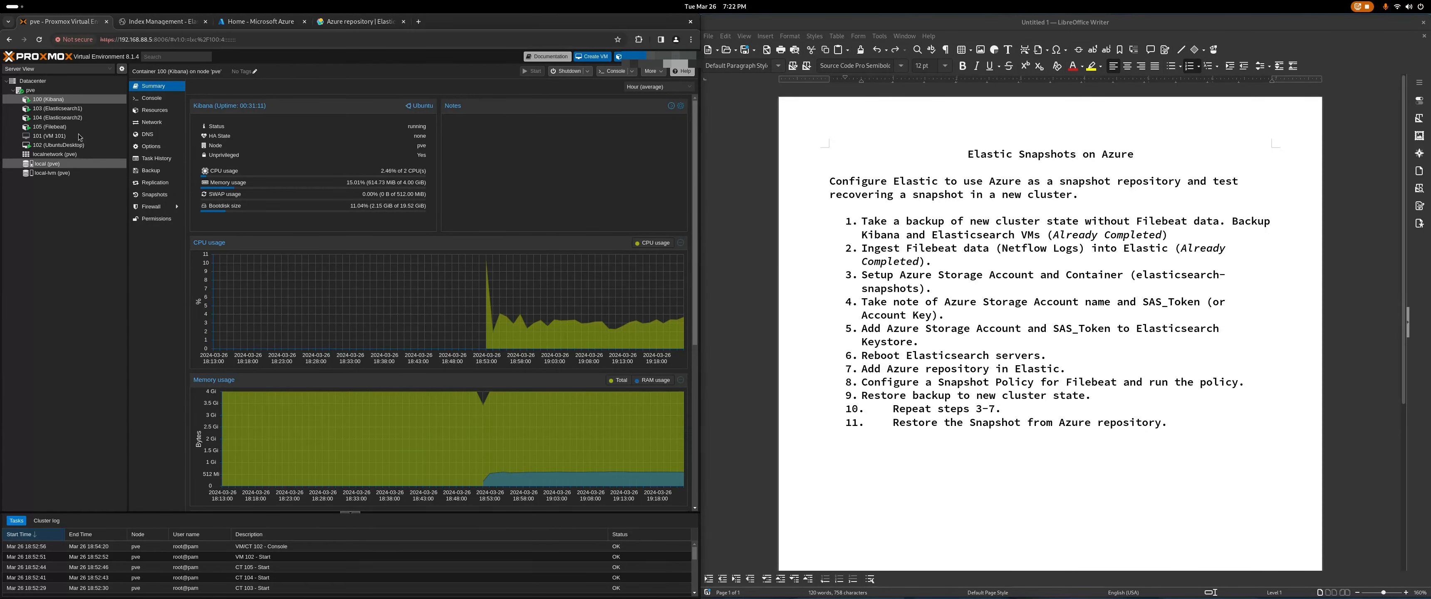
Step: Open the Storage accounts service from the Azure portal search
{"action": "left_click", "coordinate": [272, 23]}
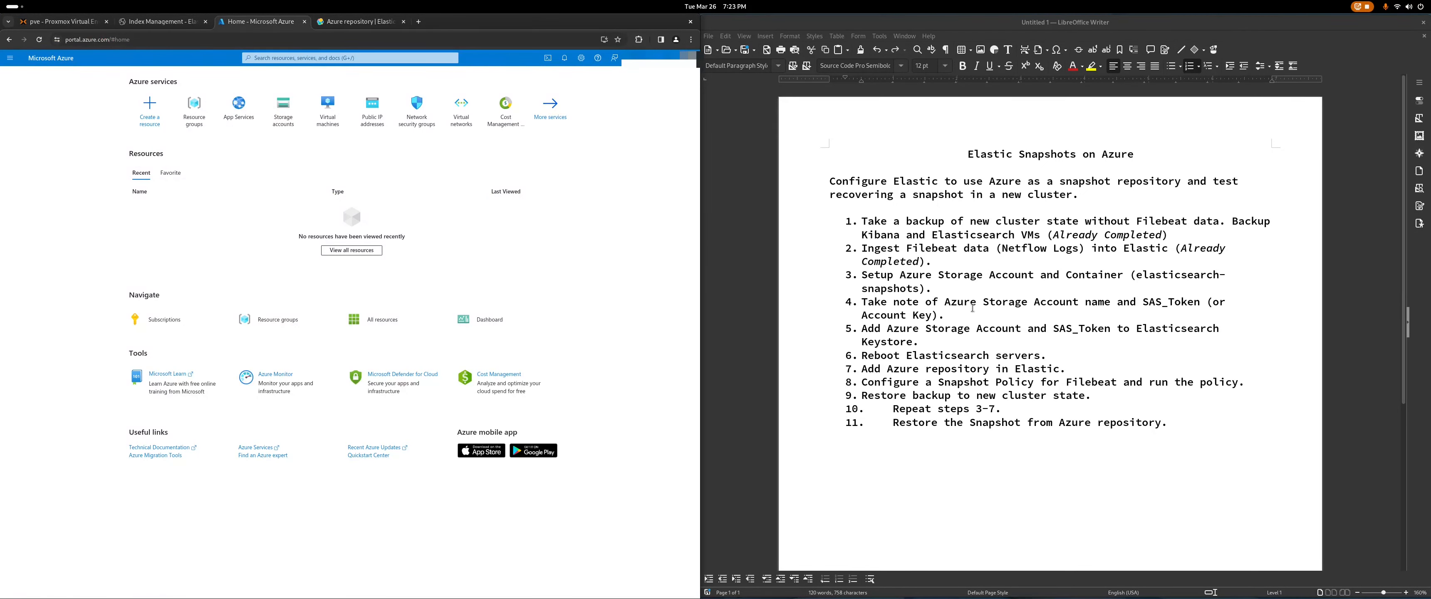
{"action": "left_click", "coordinate": [313, 58]}
{"action": "type", "text": "stor"}
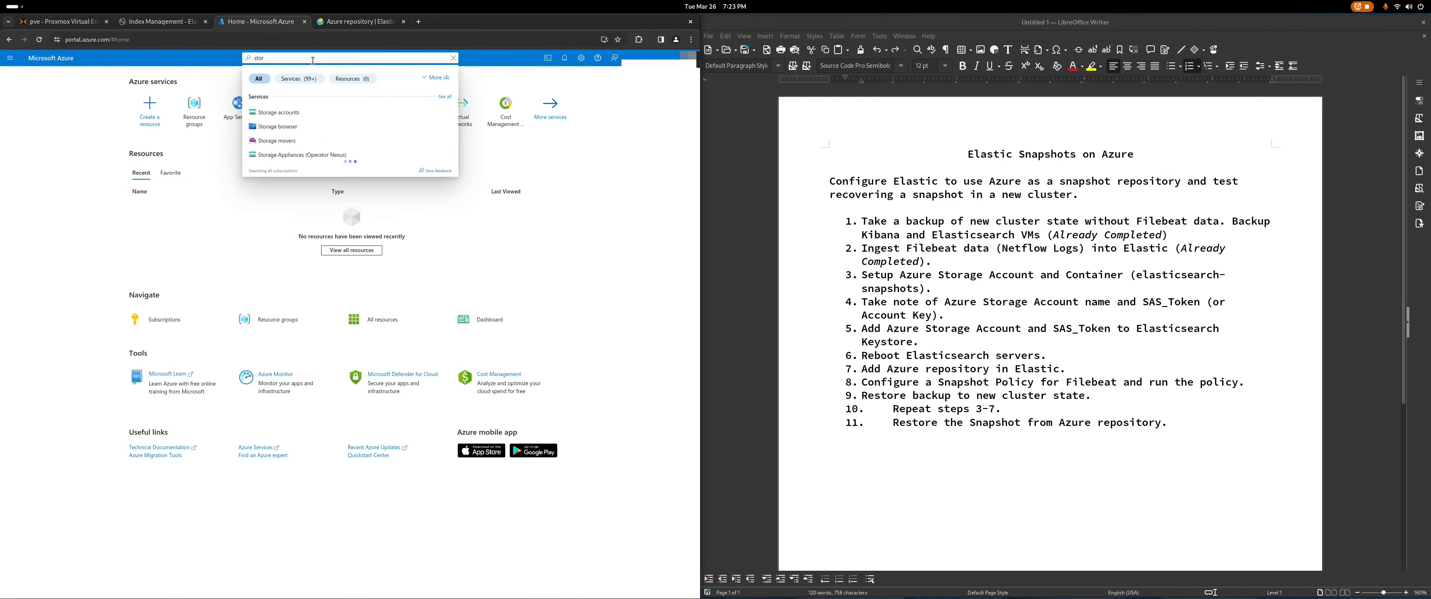
{"action": "left_click", "coordinate": [297, 116]}
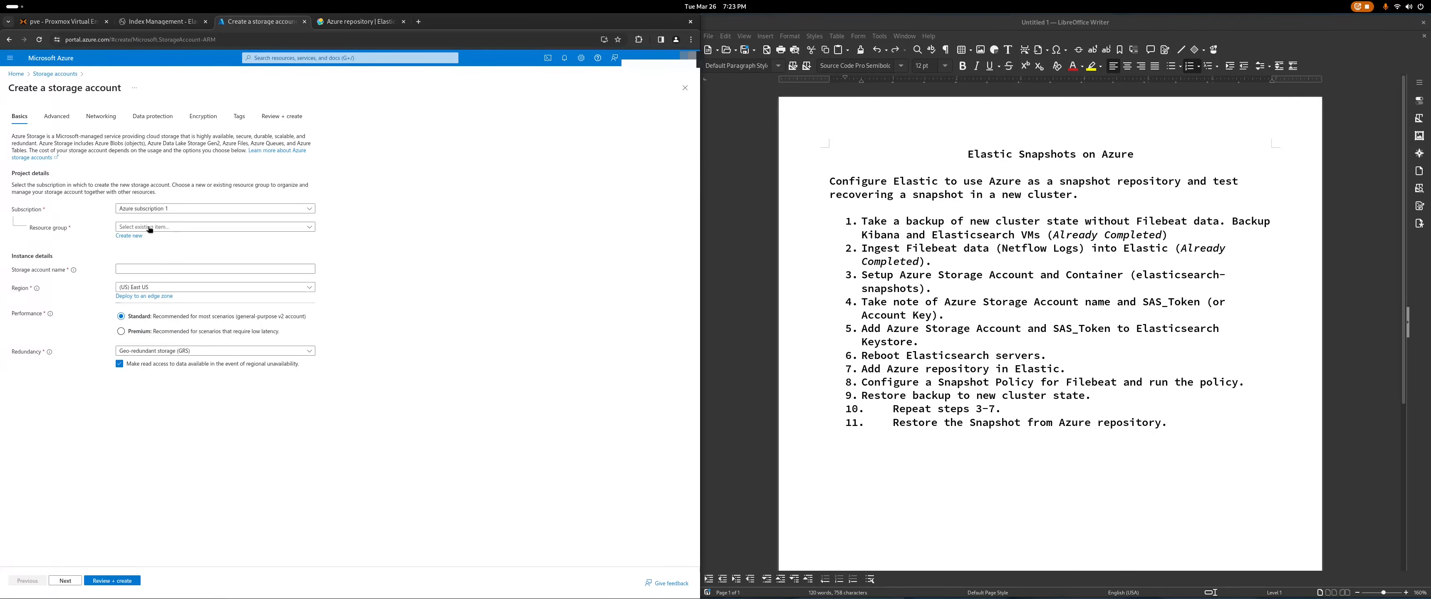
Step: Create new resource group elasticbackup and name the storage account elasticbackup123
{"action": "left_click", "coordinate": [129, 236]}
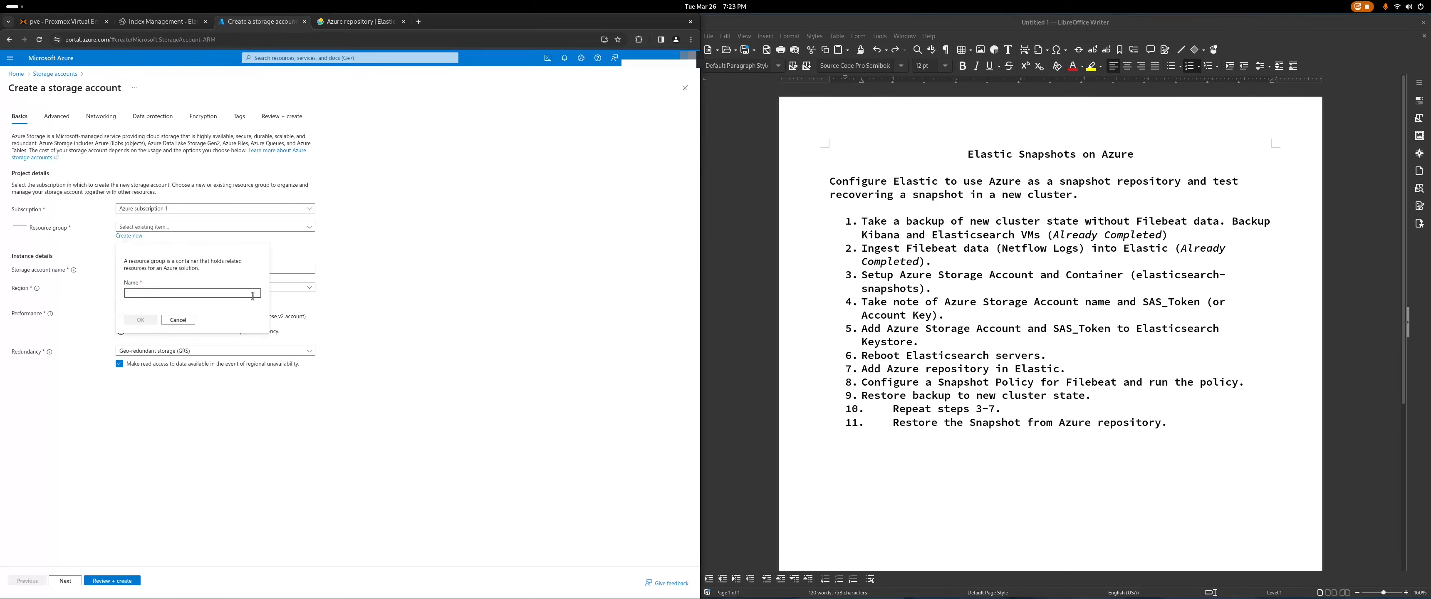
{"action": "type", "text": "elasticbackup"}
{"action": "left_click", "coordinate": [141, 320]}
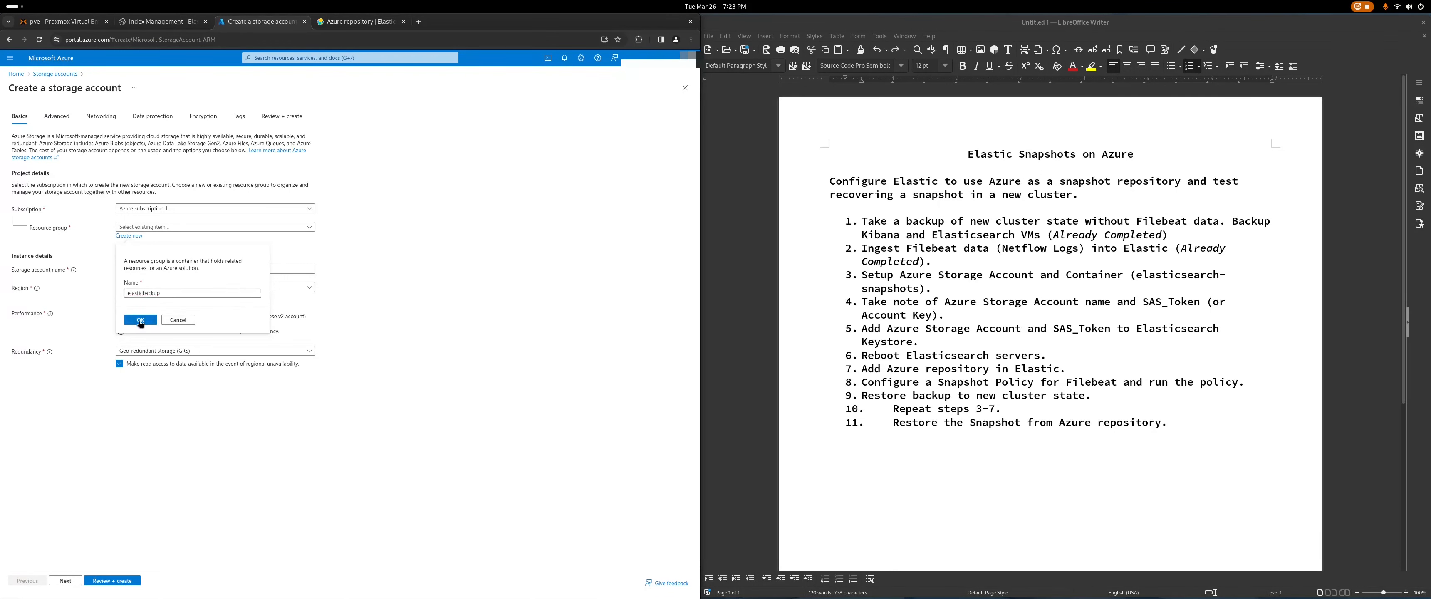
{"action": "left_click", "coordinate": [289, 267]}
{"action": "type", "text": "e"}
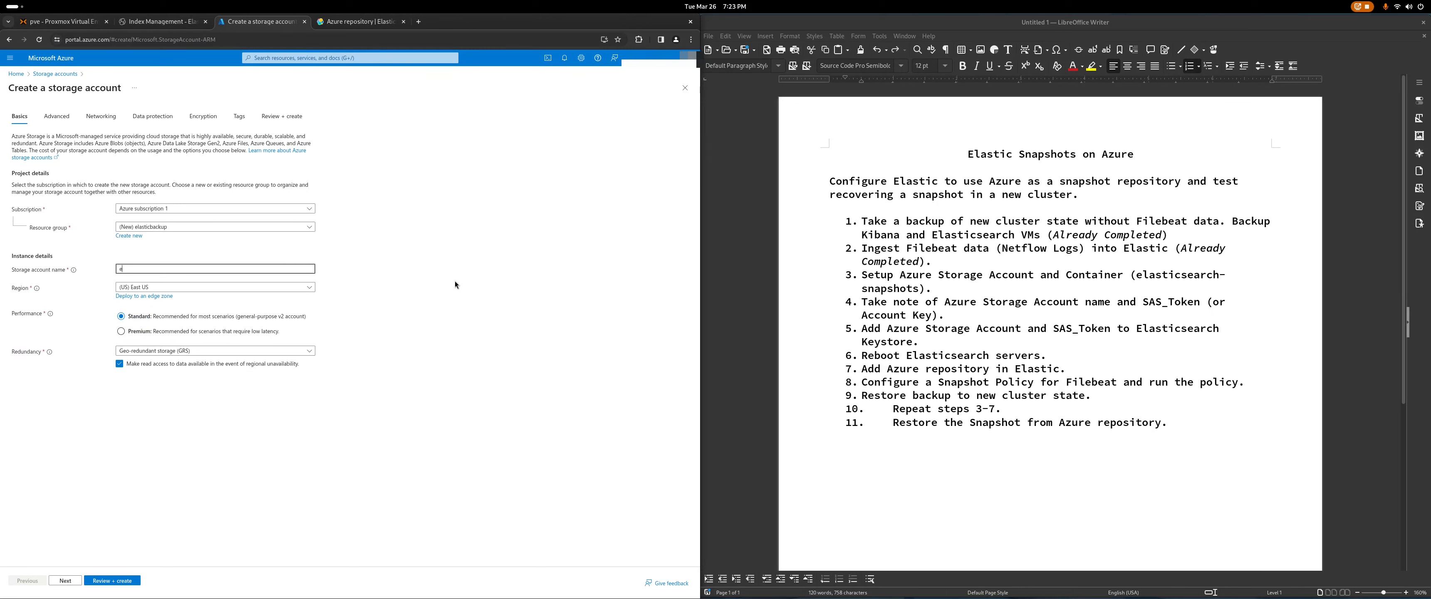
{"action": "type", "text": "lasticsnapshots123"}
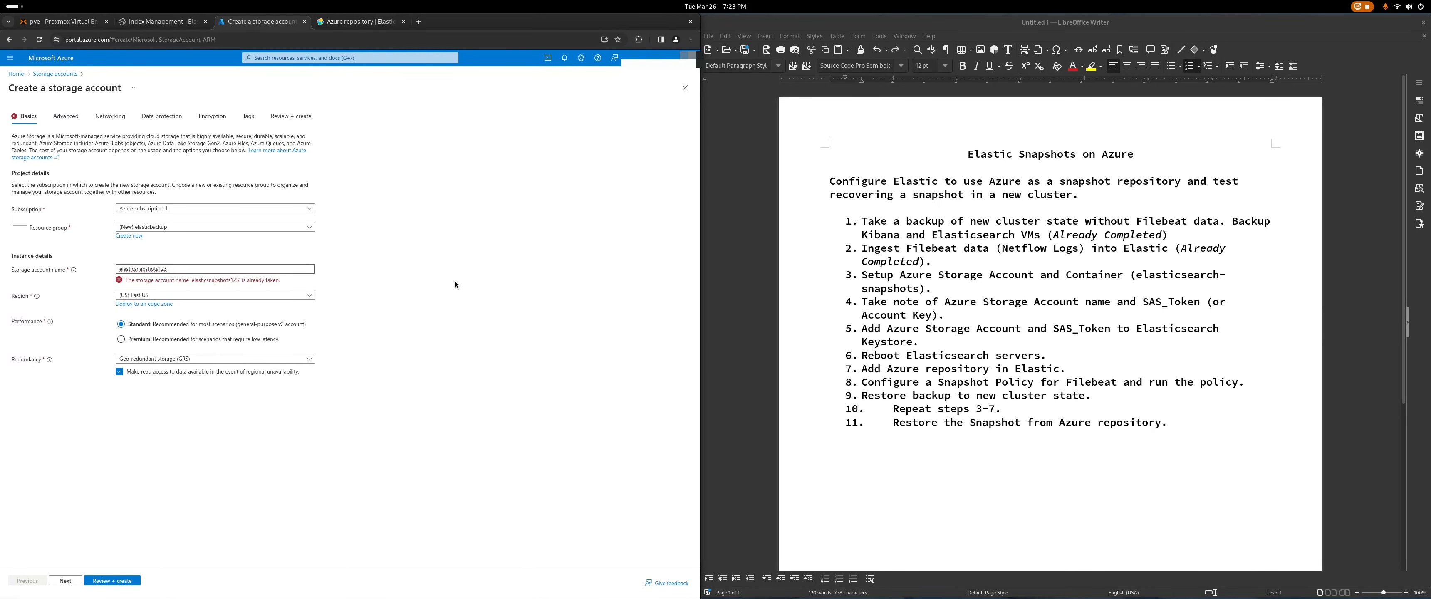
{"action": "key", "text": "BackSpace"}
{"action": "key", "text": "BackSpace"}
{"action": "key", "text": "BackSpace"}
{"action": "key", "text": "BackSpace"}
{"action": "key", "text": "BackSpace"}
{"action": "key", "text": "BackSpace"}
{"action": "key", "text": "BackSpace"}
{"action": "type", "text": "ba"}
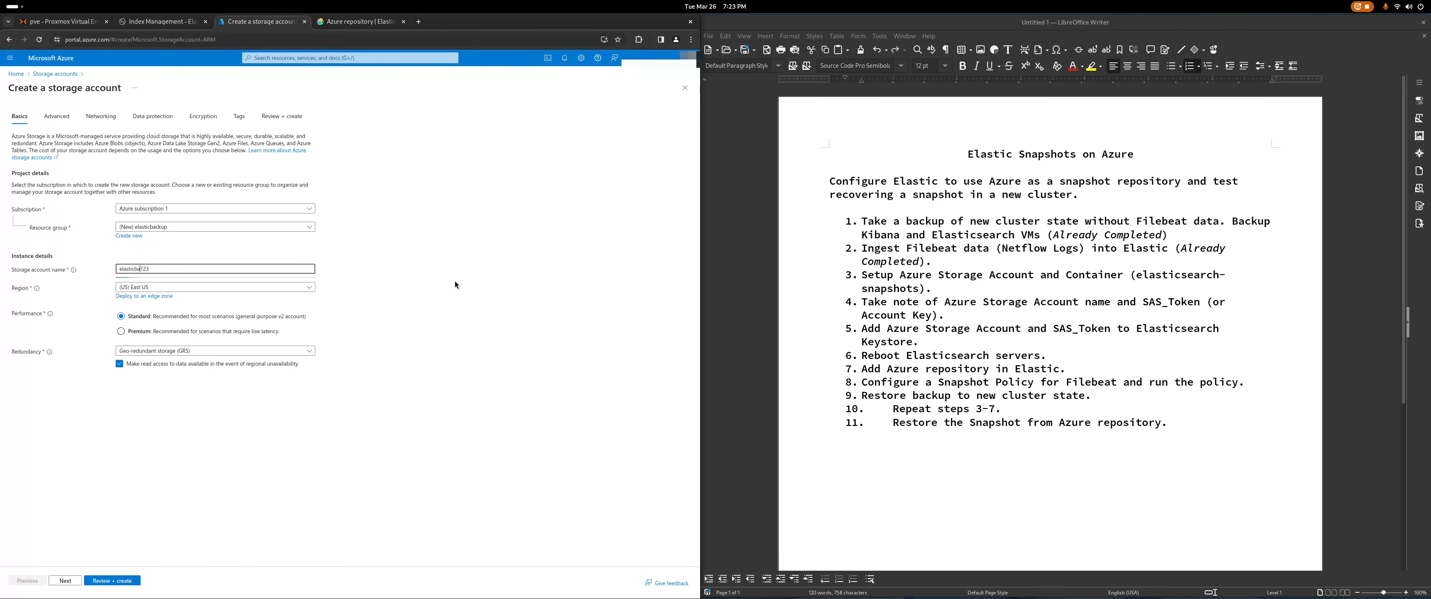
{"action": "type", "text": "ckup"}
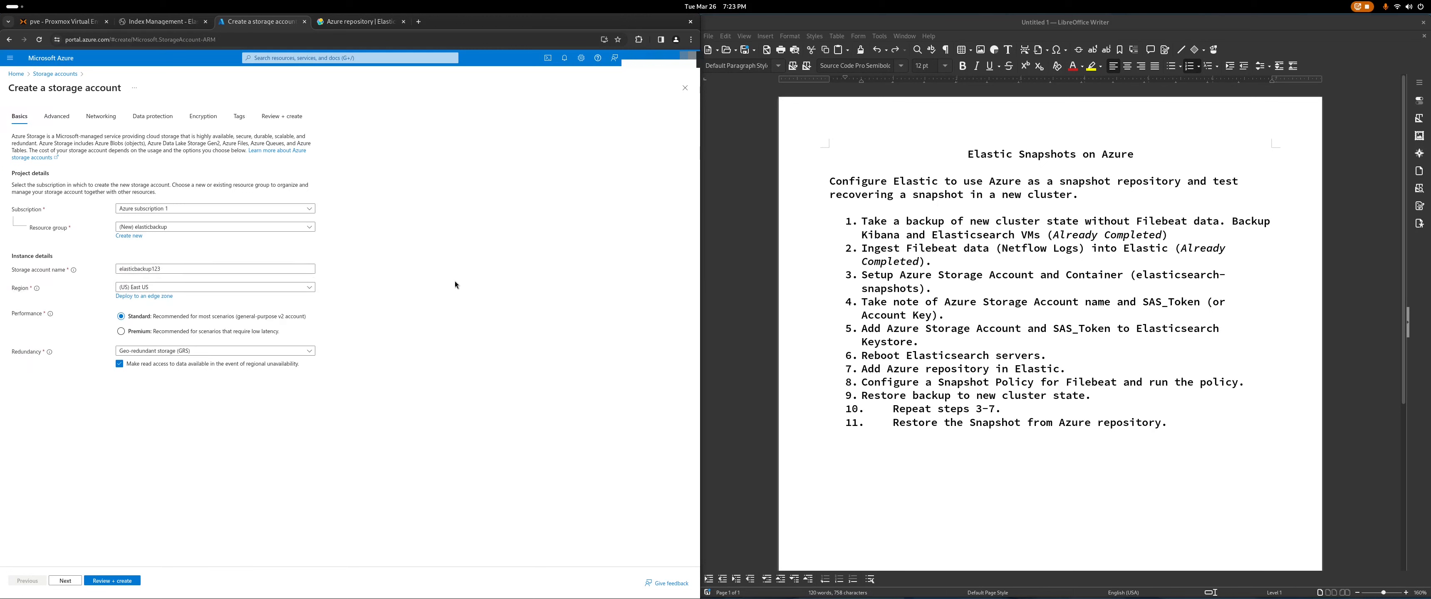
Step: Choose region Central US and locally-redundant storage (LRS), then start Review + create
{"action": "left_click", "coordinate": [300, 288]}
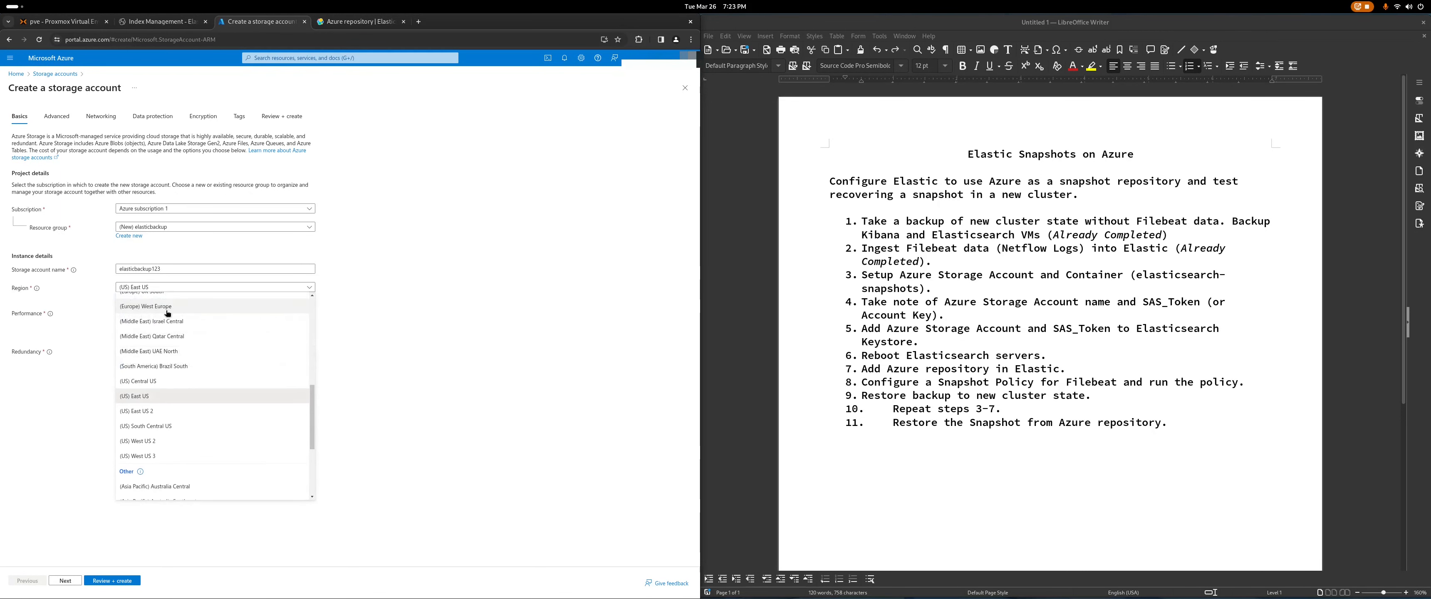
{"action": "left_click", "coordinate": [159, 386]}
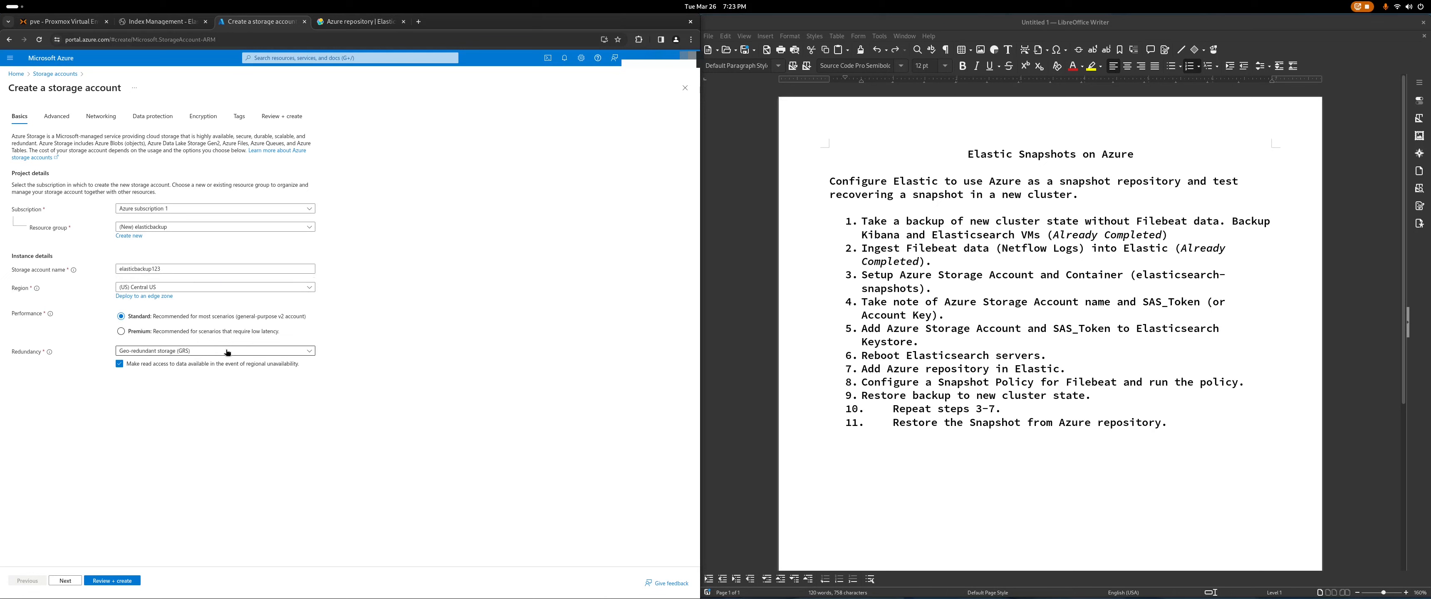
{"action": "left_click", "coordinate": [215, 354]}
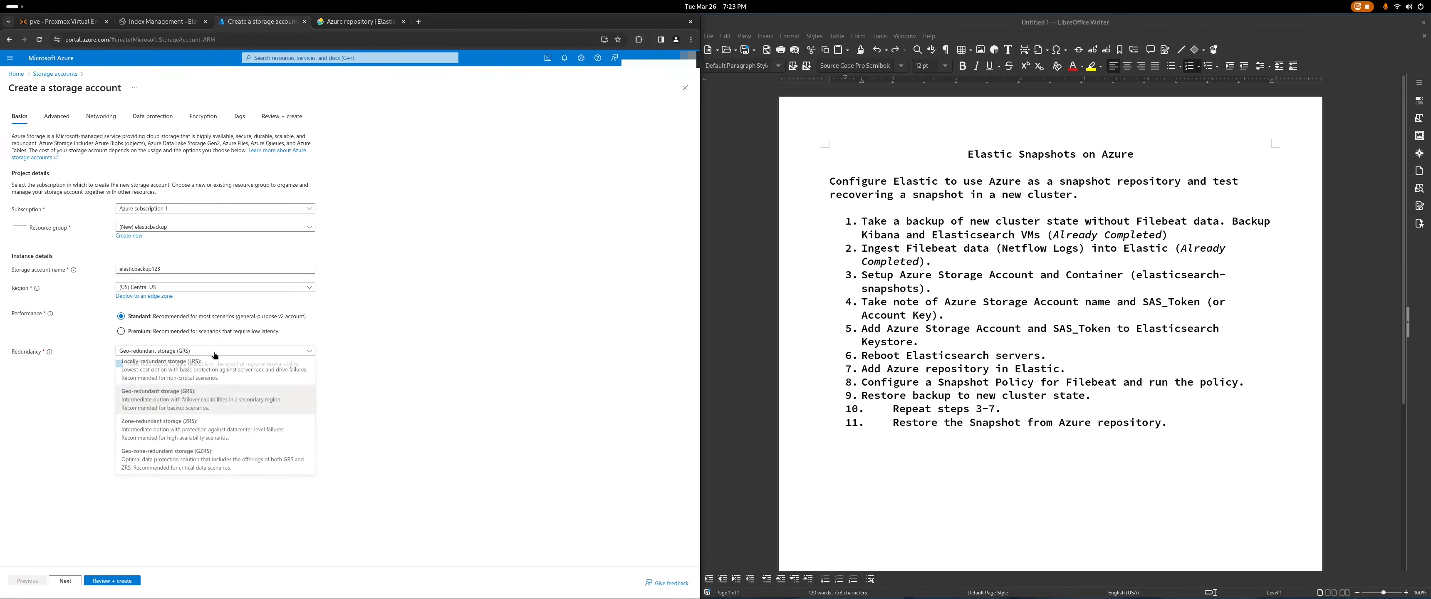
{"action": "left_click", "coordinate": [159, 370]}
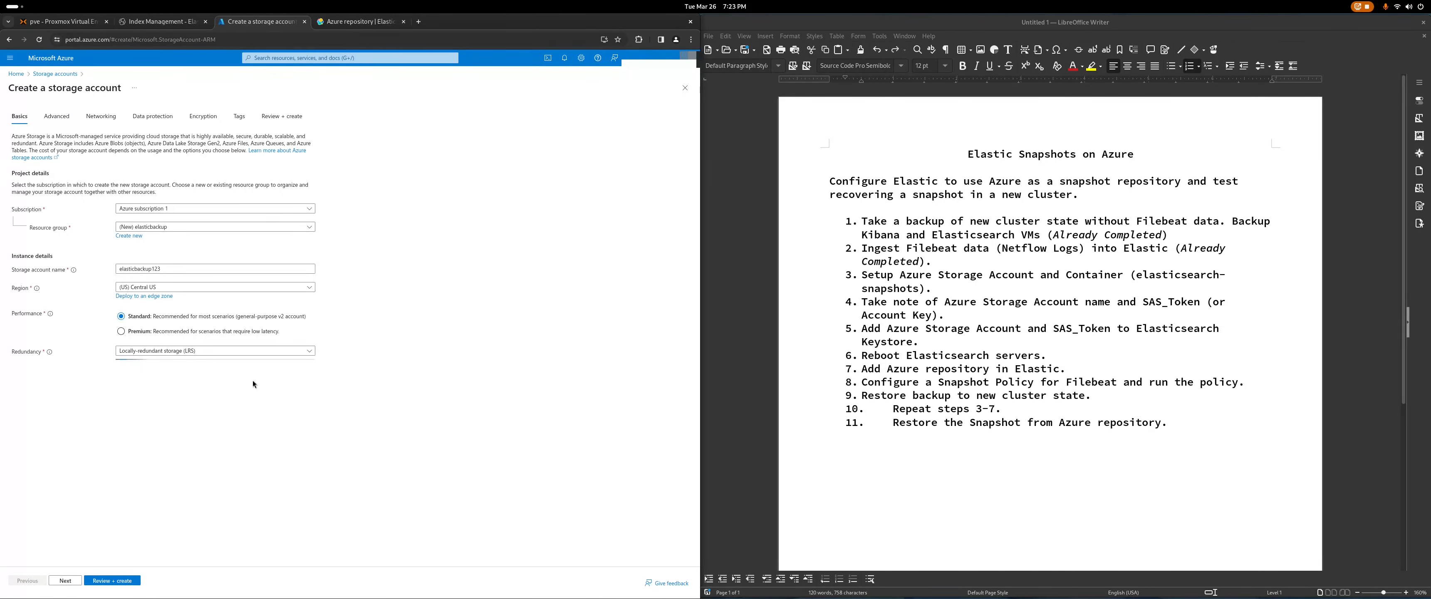
{"action": "left_click", "coordinate": [114, 581]}
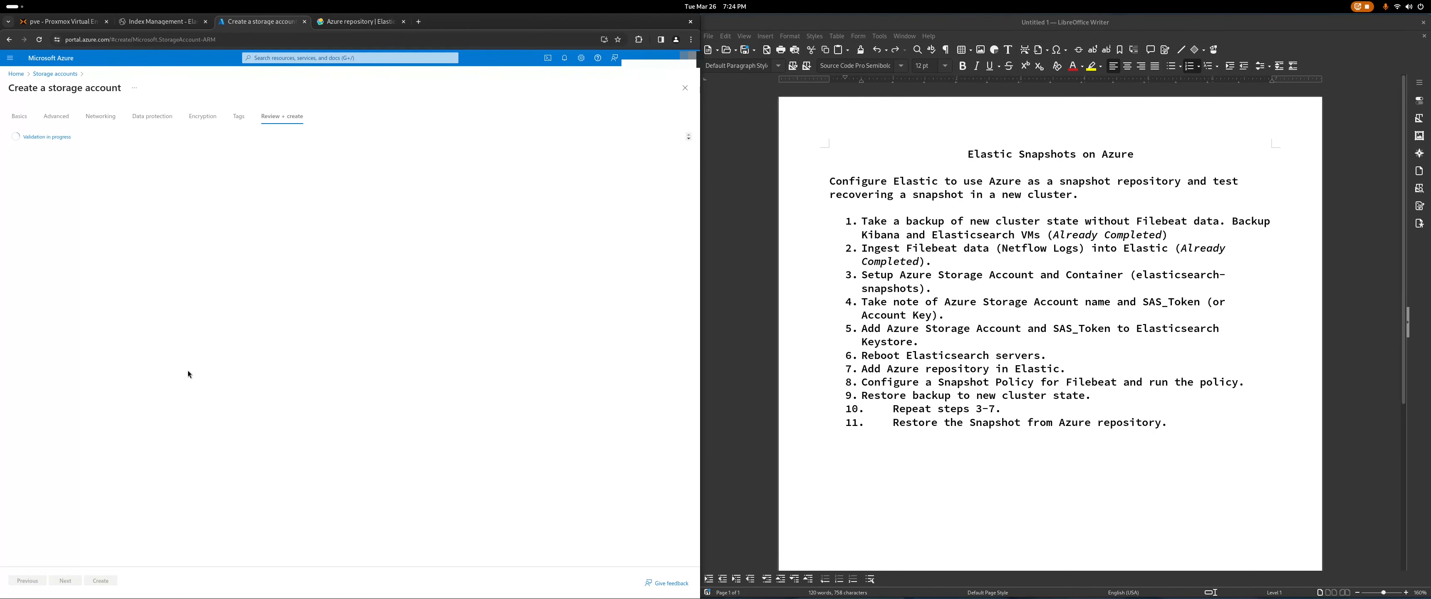
Step: Create the elasticbackup123 storage account and let the deployment run to completion
{"action": "left_click", "coordinate": [110, 581]}
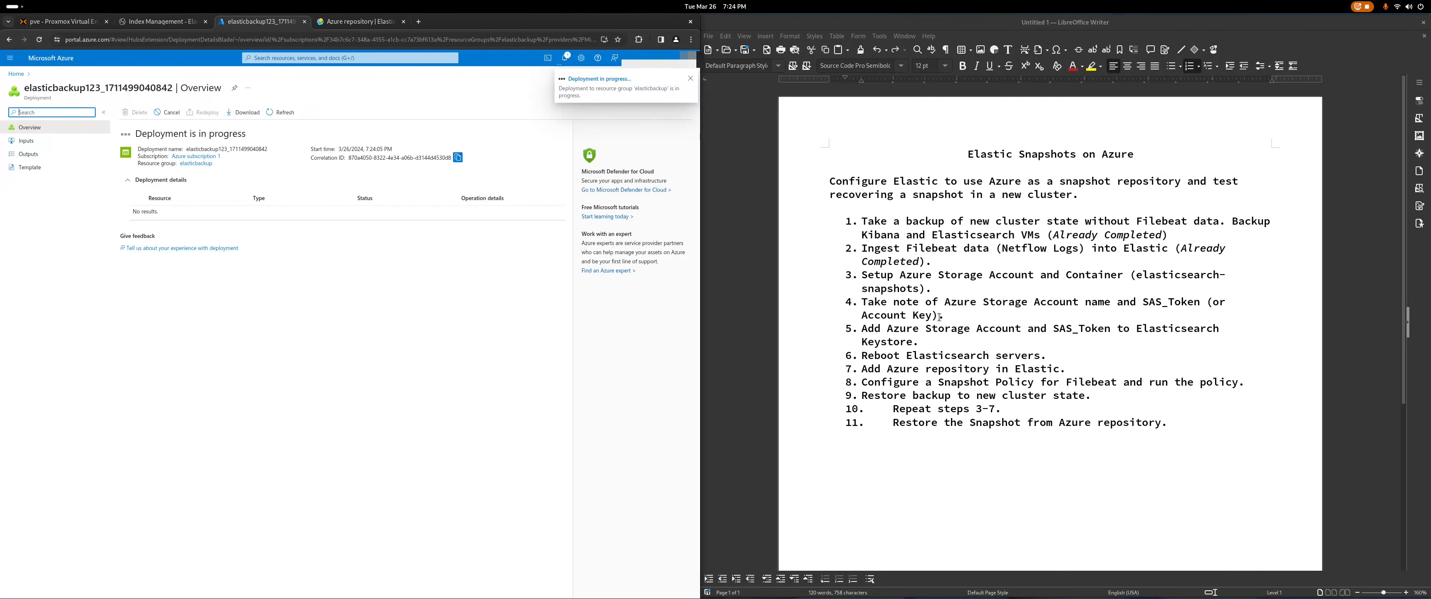
{"action": "left_click", "coordinate": [954, 327]}
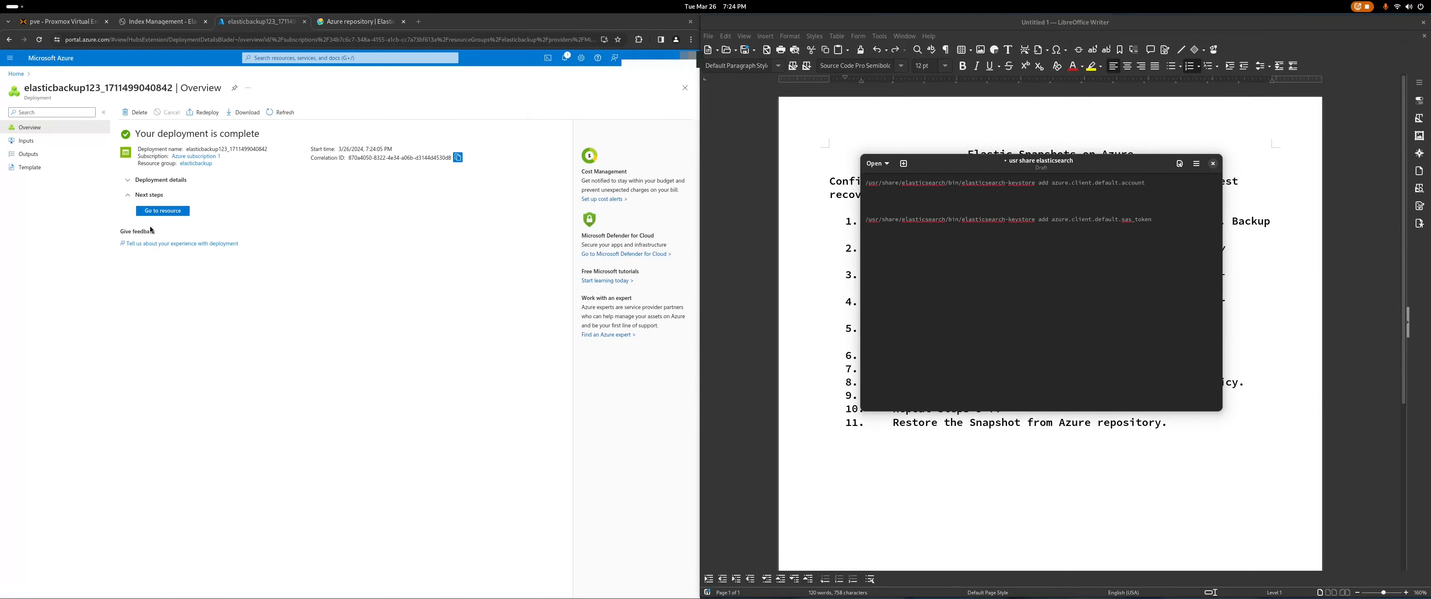
Step: Copy the account name elasticbackup123 from Access keys and paste it below the keystore command in the notes
{"action": "left_click", "coordinate": [162, 213]}
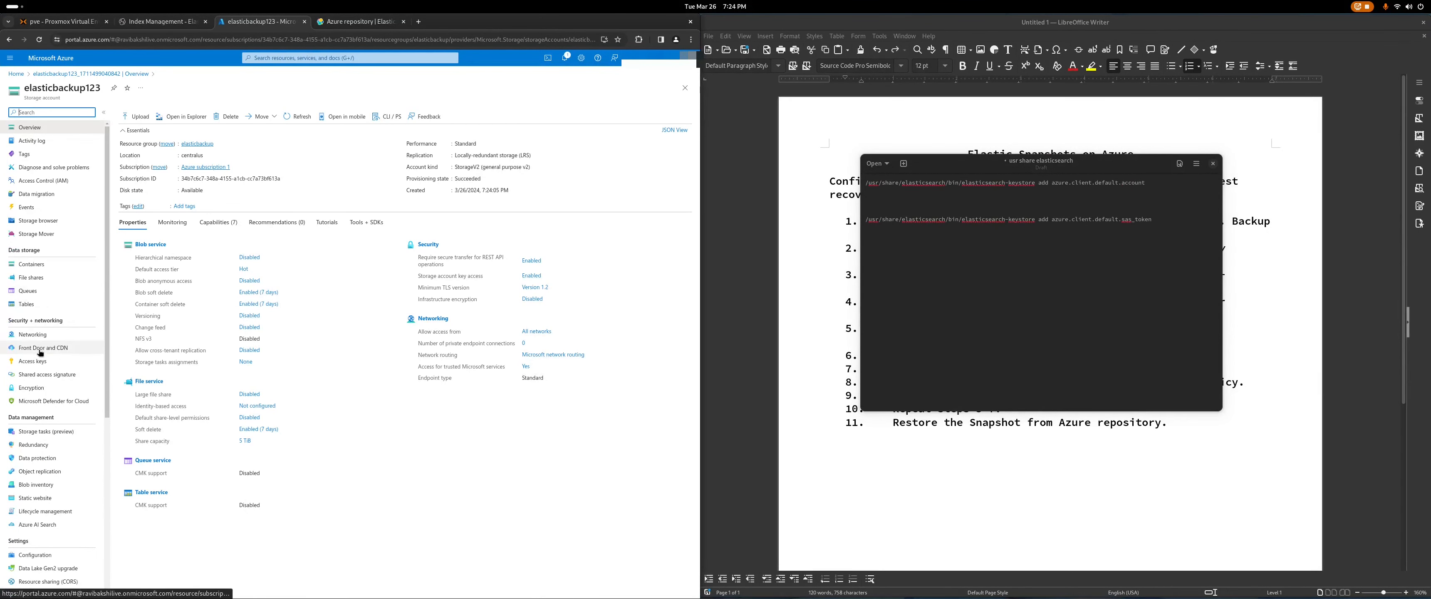
{"action": "left_click", "coordinate": [27, 361]}
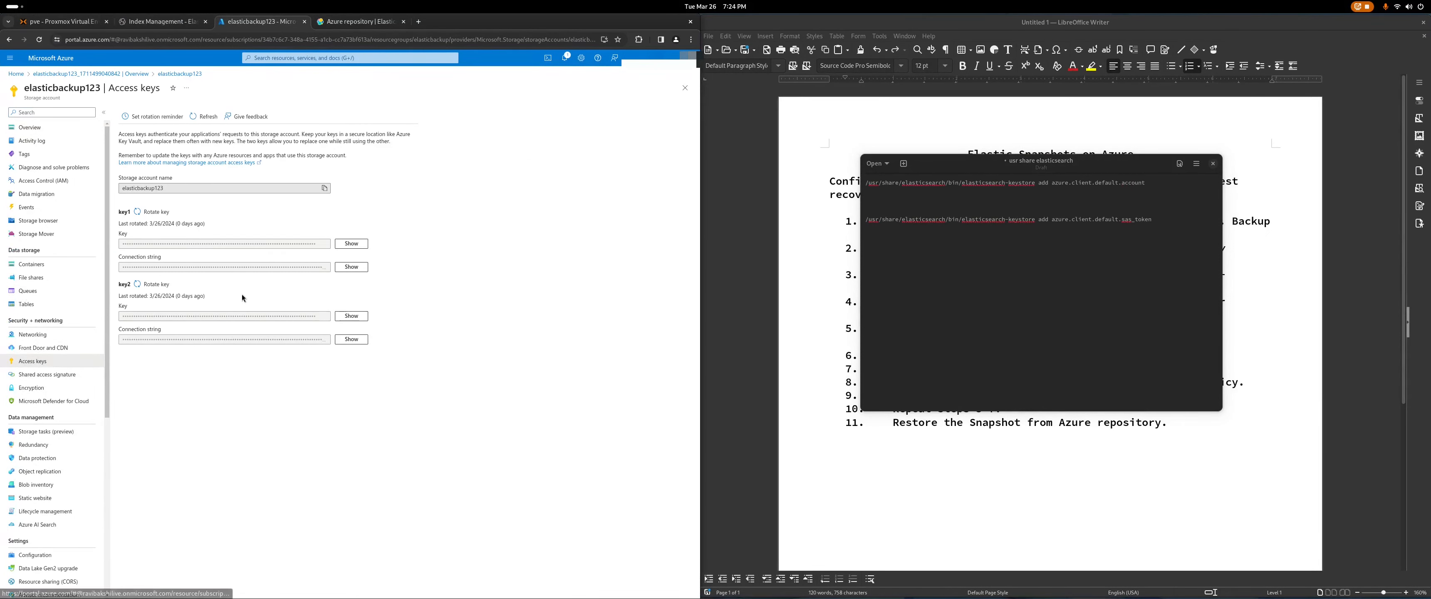
{"action": "left_click", "coordinate": [325, 190]}
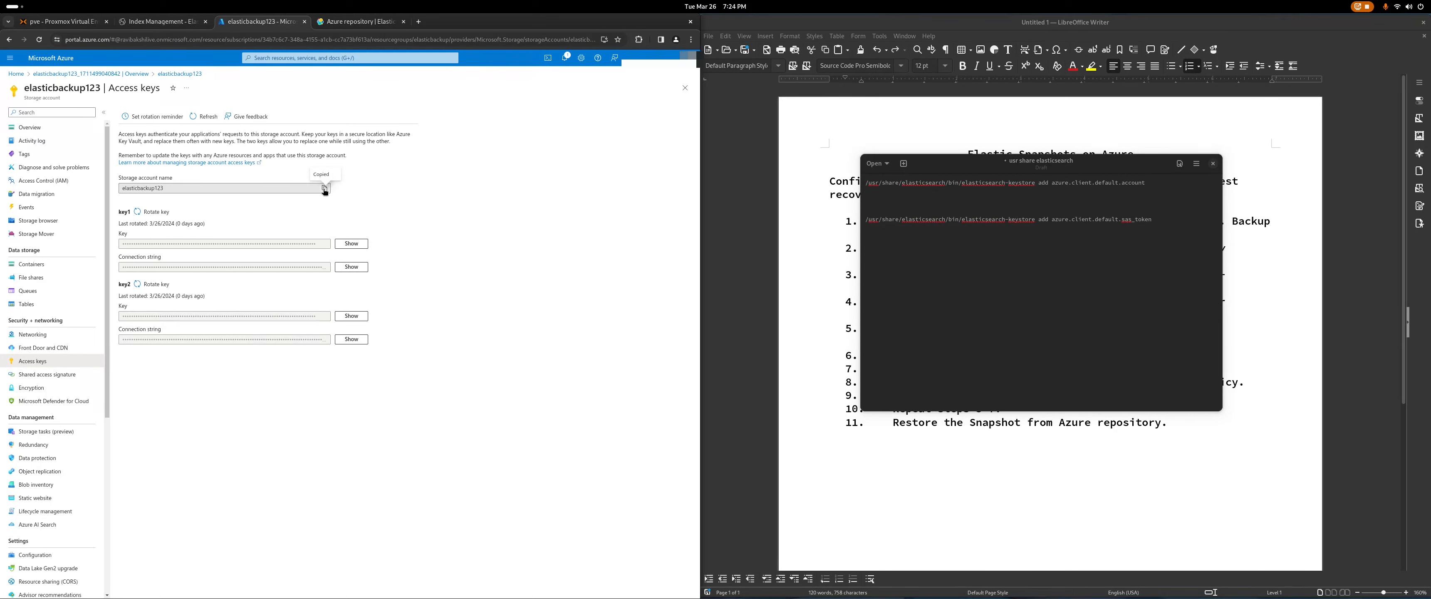
{"action": "left_click", "coordinate": [884, 197]}
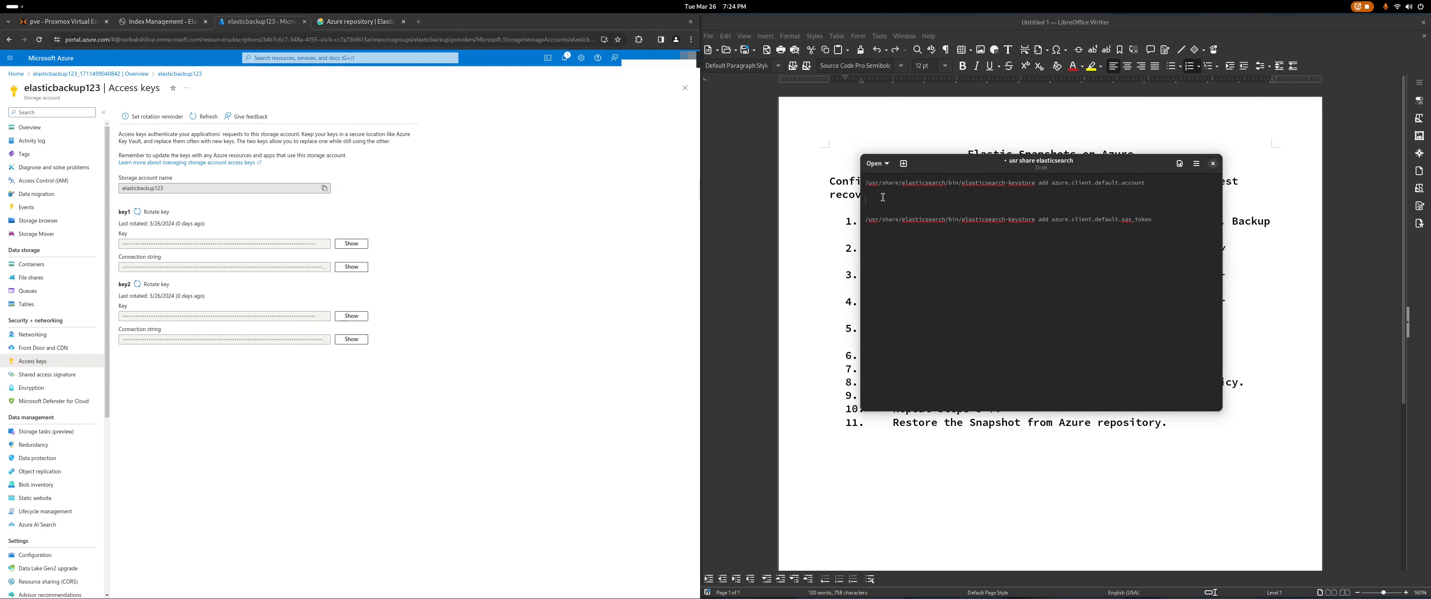
{"action": "right_click", "coordinate": [874, 199]}
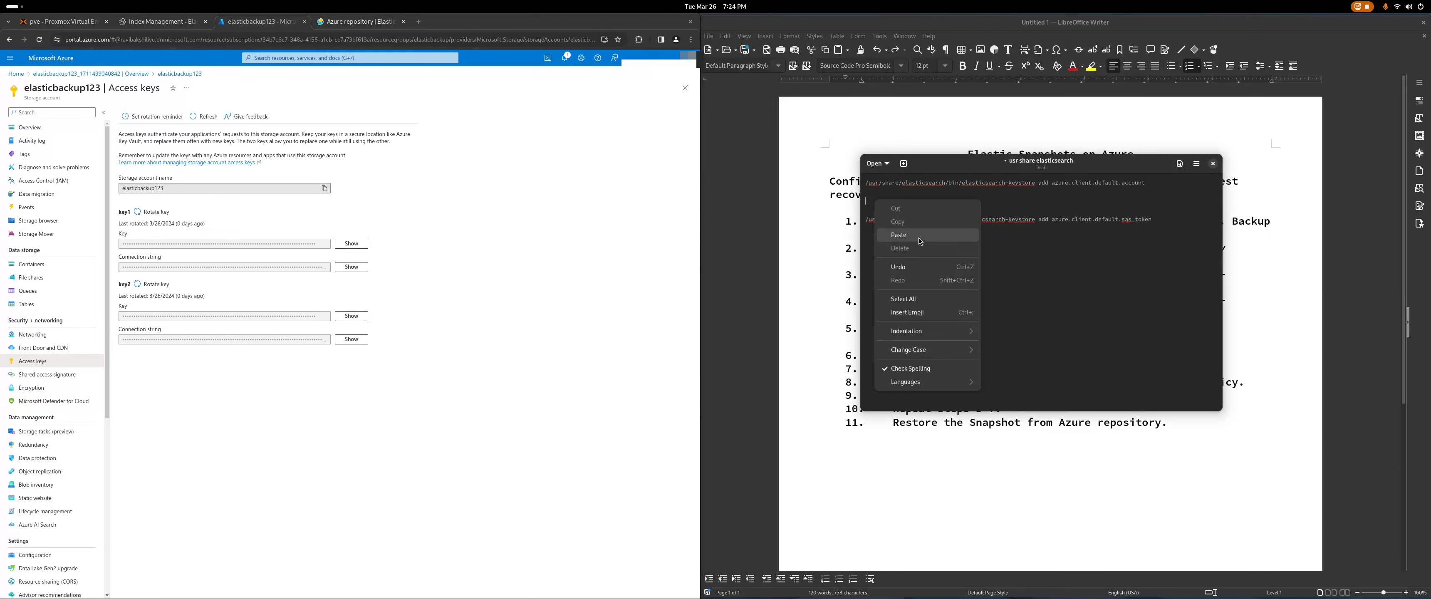
{"action": "left_click", "coordinate": [920, 241]}
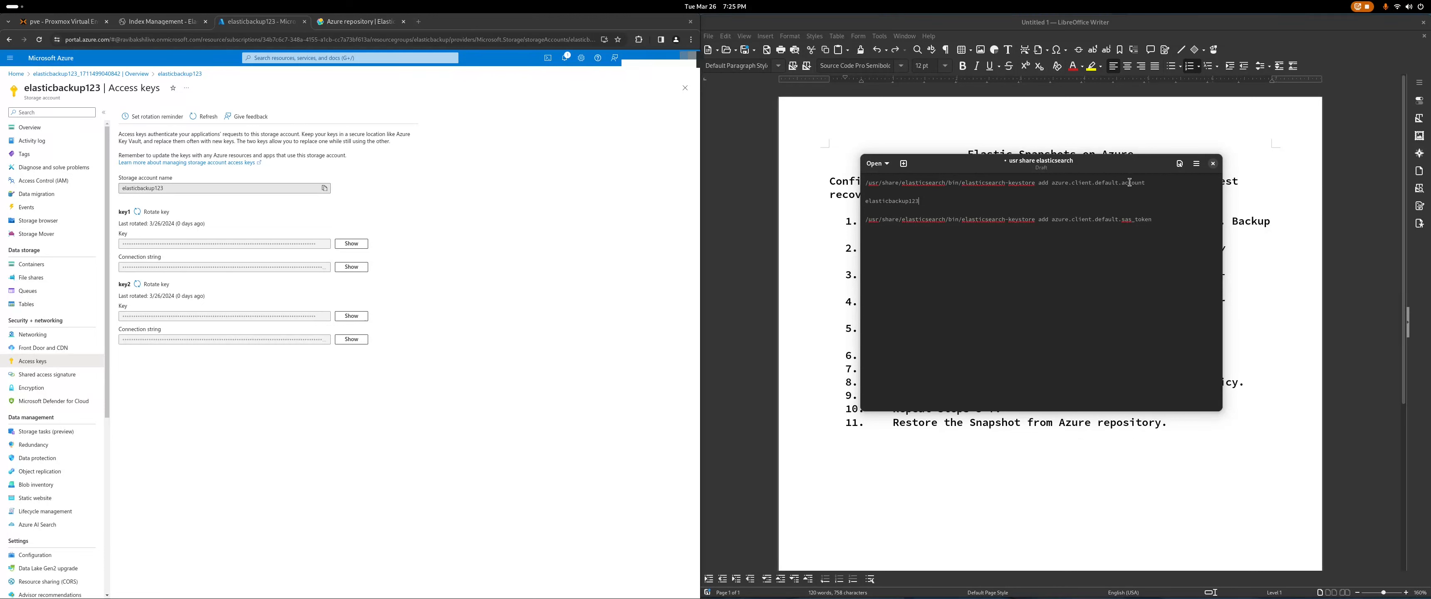
{"action": "left_click_drag", "start_coordinate": [1146, 183], "coordinate": [1003, 183]}
{"action": "left_click", "coordinate": [1026, 184]}
Step: Compare the docs' account and key keystore commands, then reveal key1 in Access keys
{"action": "left_click", "coordinate": [357, 22]}
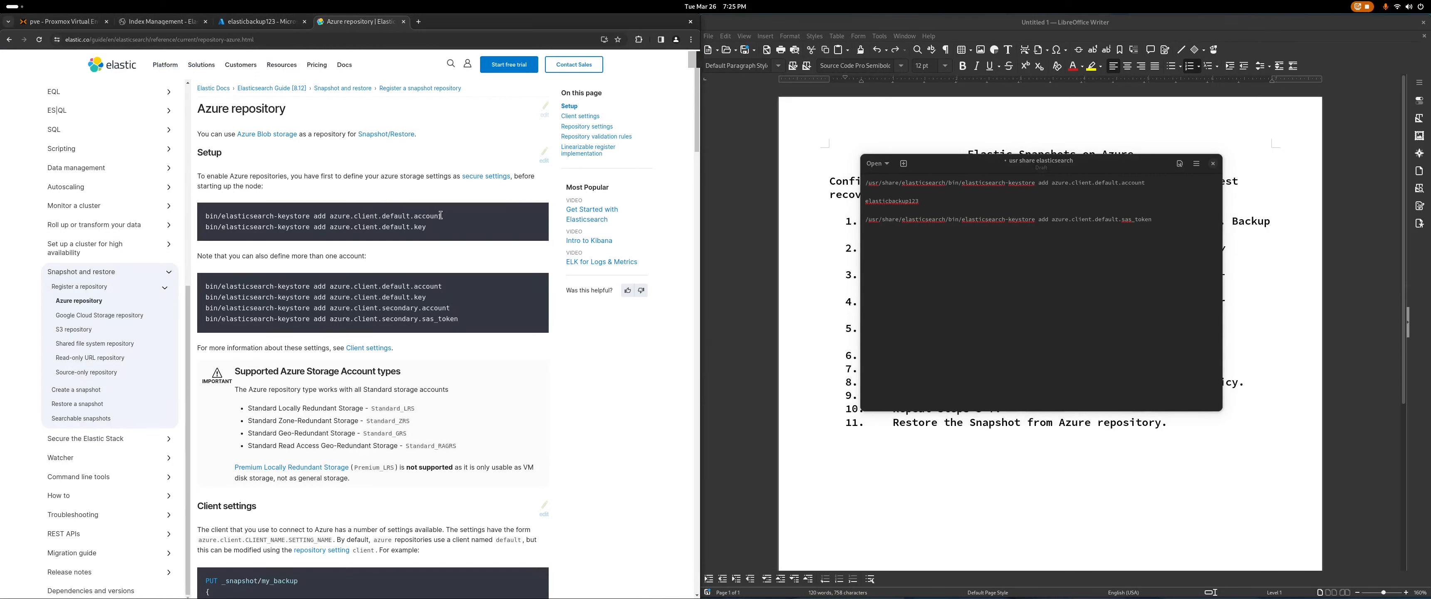
{"action": "left_click_drag", "start_coordinate": [444, 216], "coordinate": [312, 217]}
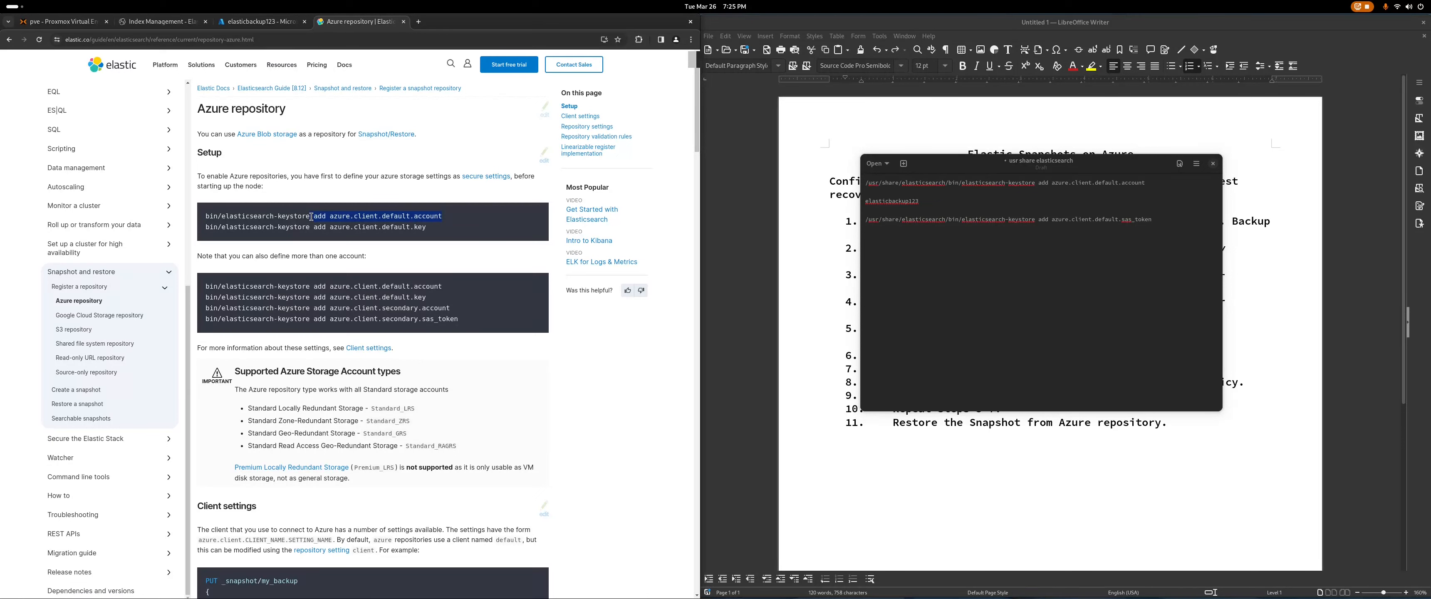
{"action": "left_click", "coordinate": [472, 239]}
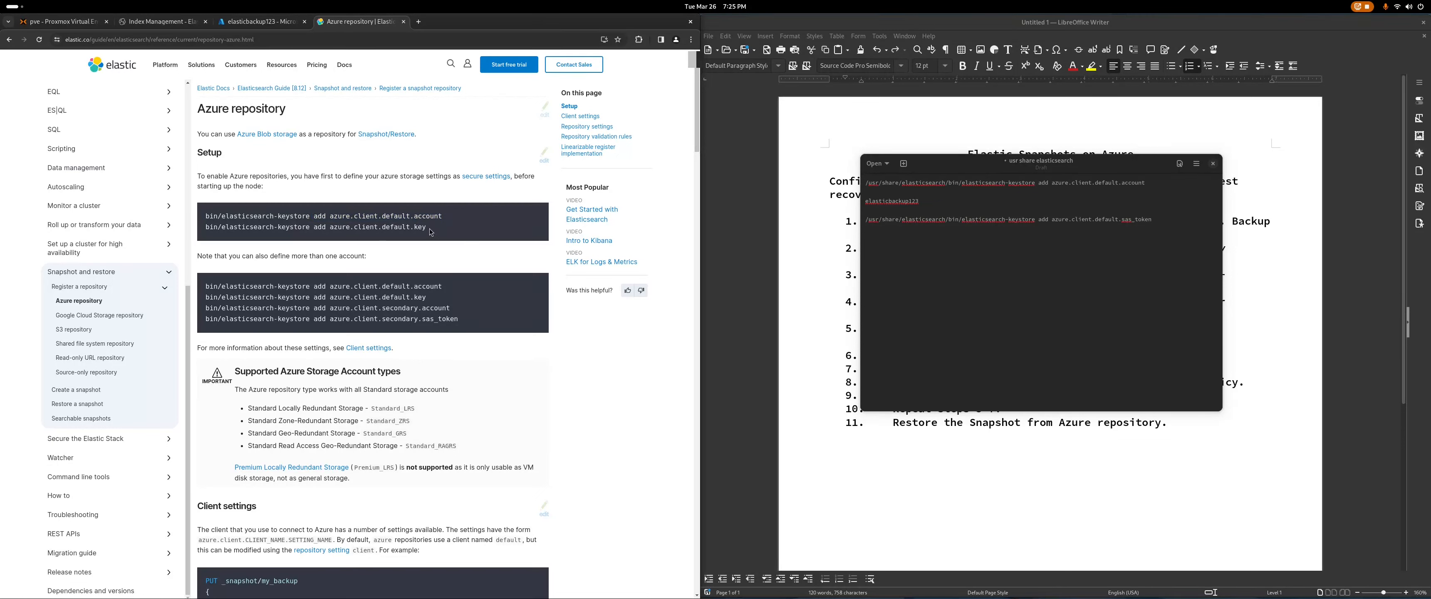
{"action": "left_click_drag", "start_coordinate": [428, 228], "coordinate": [300, 228]}
{"action": "key", "text": "ctrl+shift+Tab"}
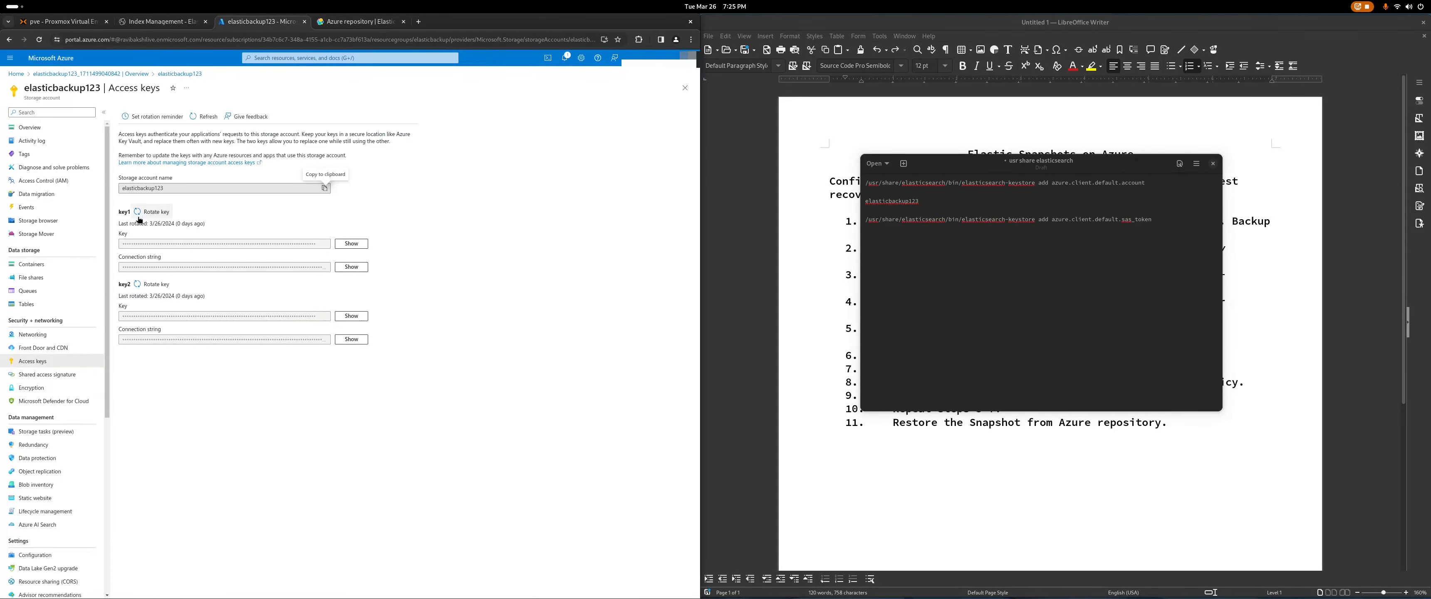
{"action": "left_click", "coordinate": [360, 243]}
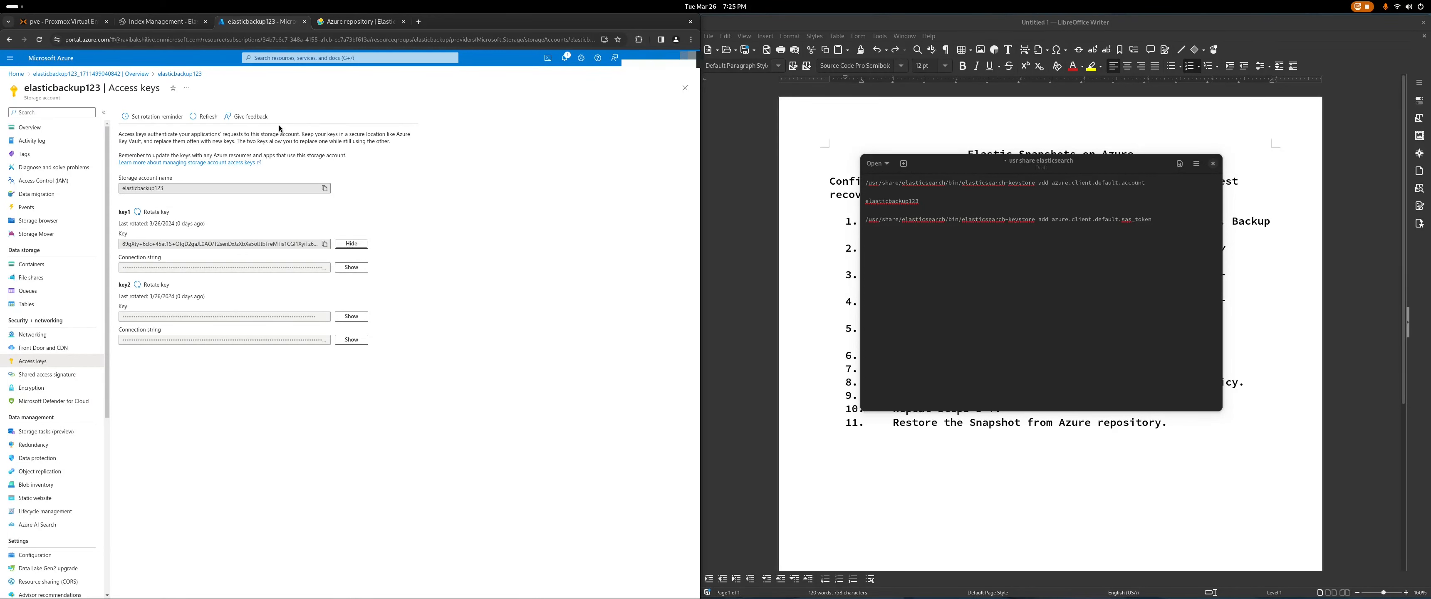
Step: Review the sas_token setting and its required SAS token permissions in the Azure repository docs
{"action": "left_click", "coordinate": [341, 25]}
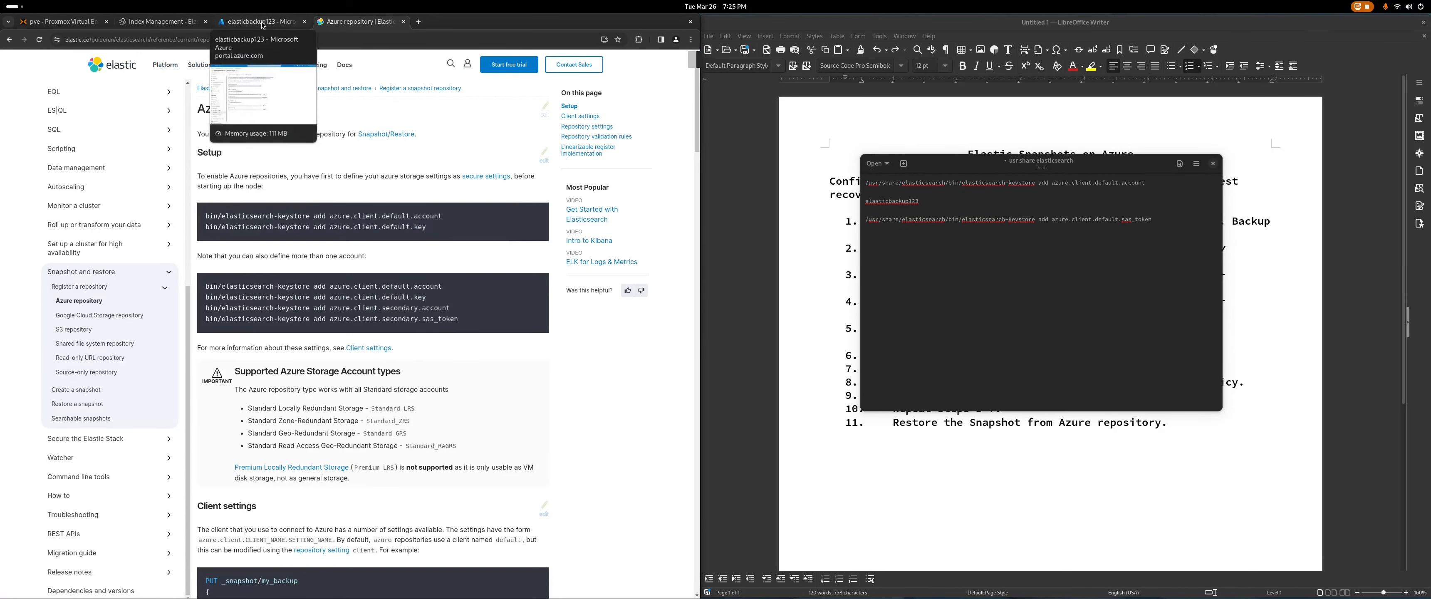
{"action": "scroll", "coordinate": [481, 371], "scroll_direction": "down", "scroll_amount": 1}
{"action": "scroll", "coordinate": [480, 374], "scroll_direction": "down", "scroll_amount": 10}
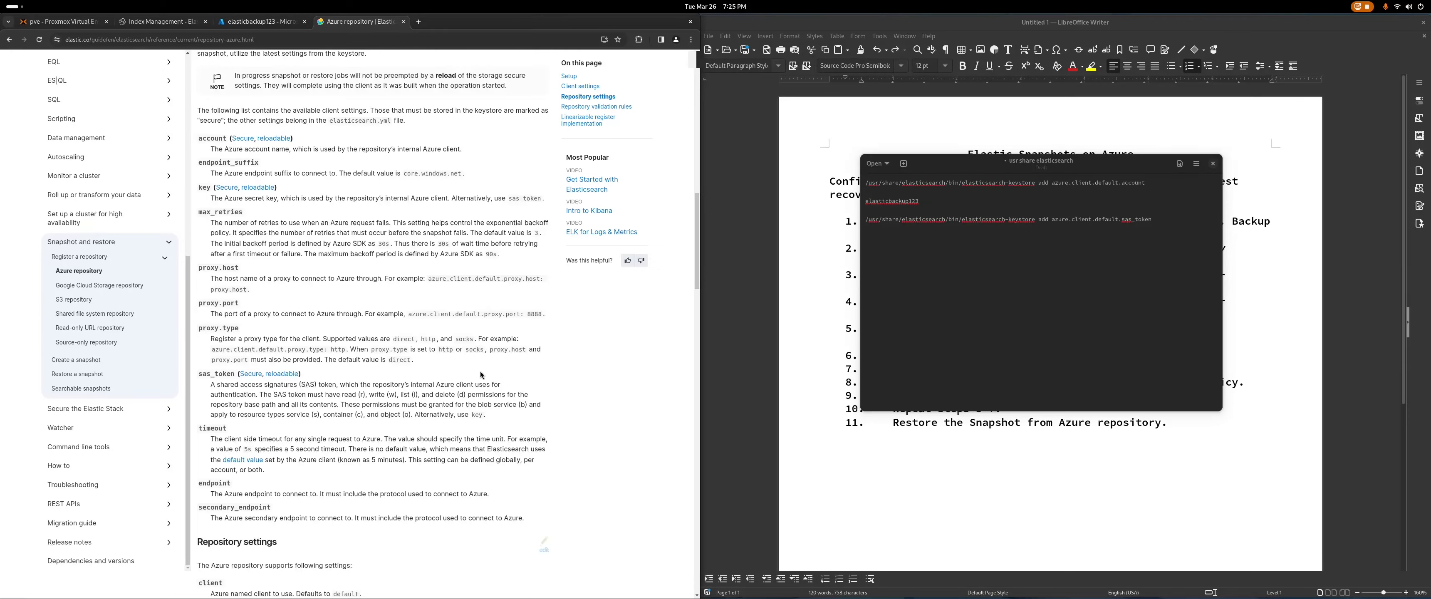
{"action": "scroll", "coordinate": [480, 372], "scroll_direction": "down", "scroll_amount": 1}
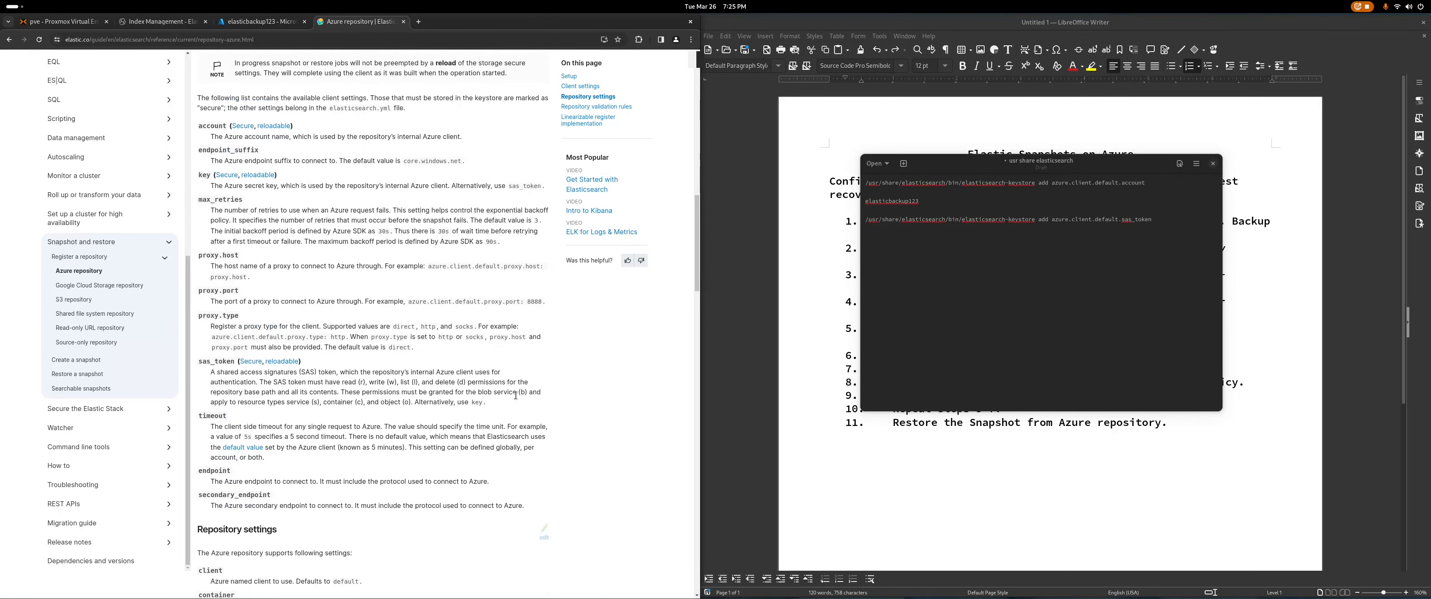
{"action": "left_click_drag", "start_coordinate": [497, 409], "coordinate": [198, 369]}
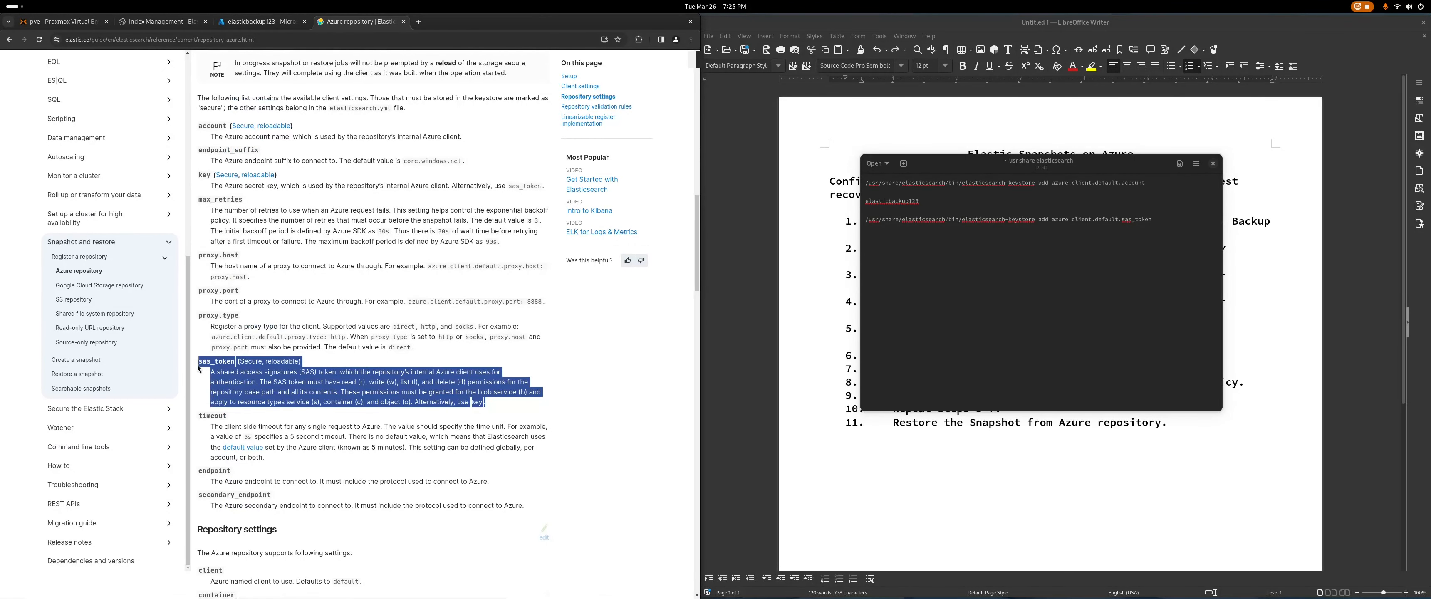
{"action": "left_click", "coordinate": [378, 392]}
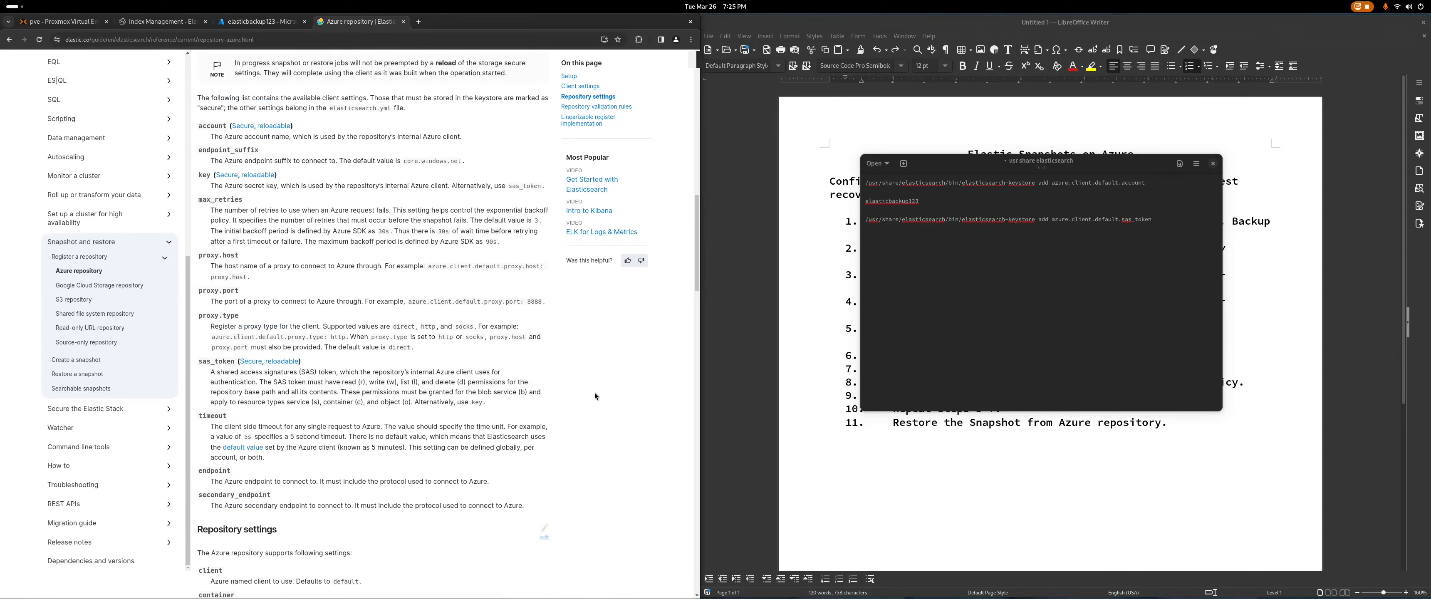
{"action": "left_click_drag", "start_coordinate": [334, 384], "coordinate": [460, 383]}
{"action": "left_click", "coordinate": [442, 393]}
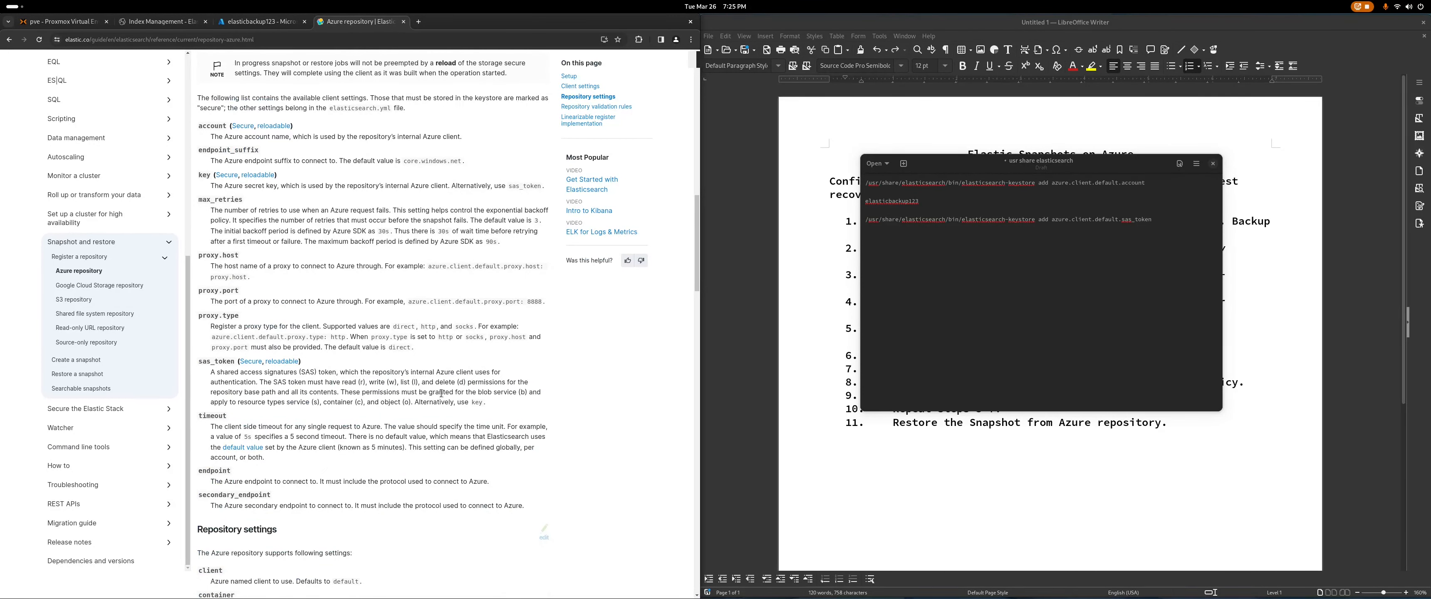
{"action": "left_click", "coordinate": [240, 24]}
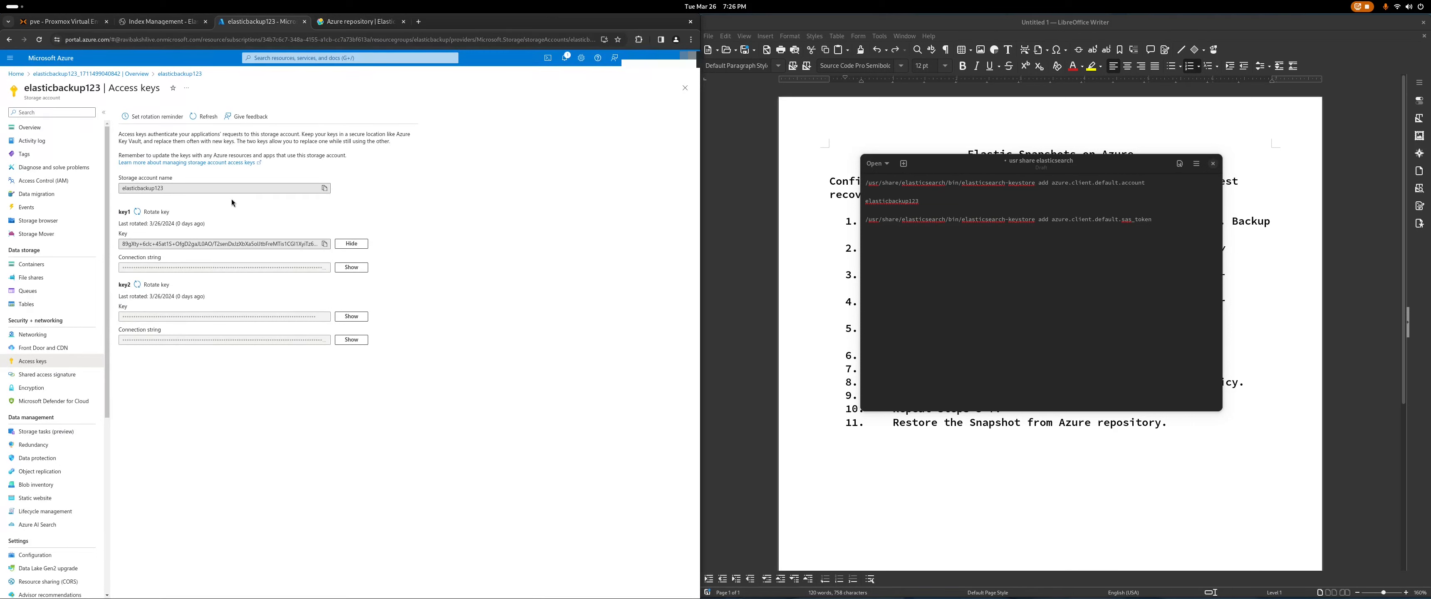
Step: Add a private container named elasticsearch-snapshots to elasticbackup123 and open it
{"action": "left_click", "coordinate": [55, 266]}
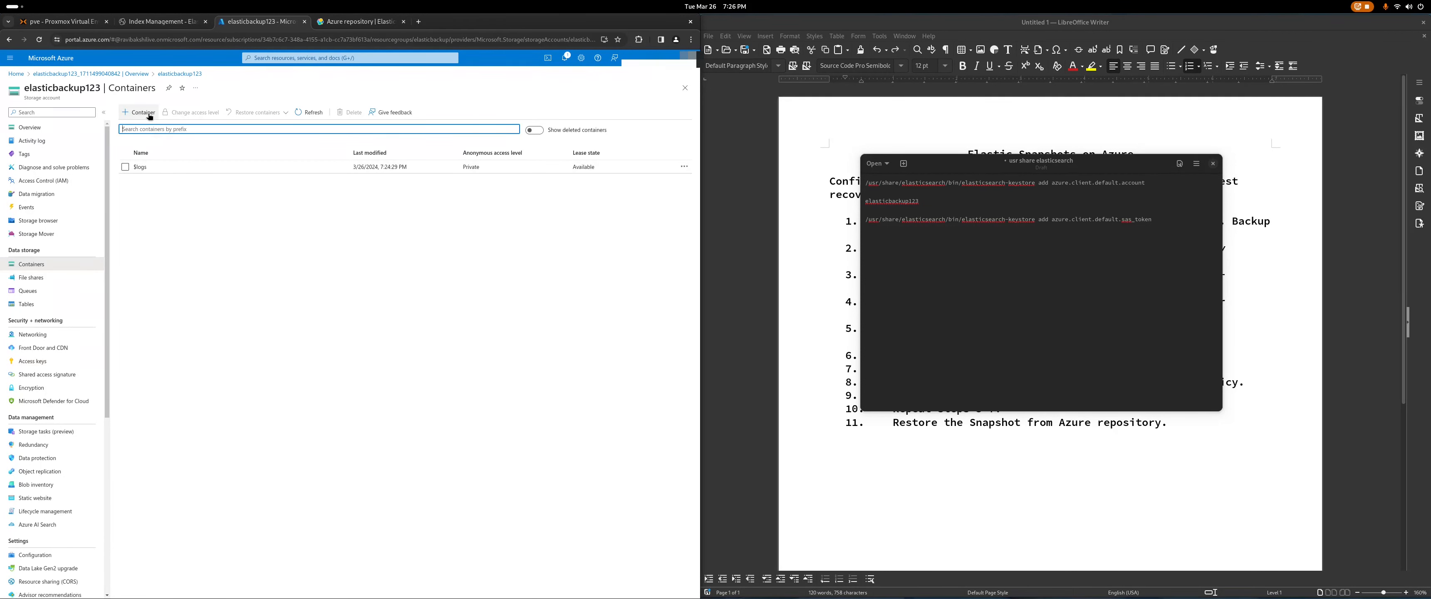
{"action": "left_click", "coordinate": [150, 117]}
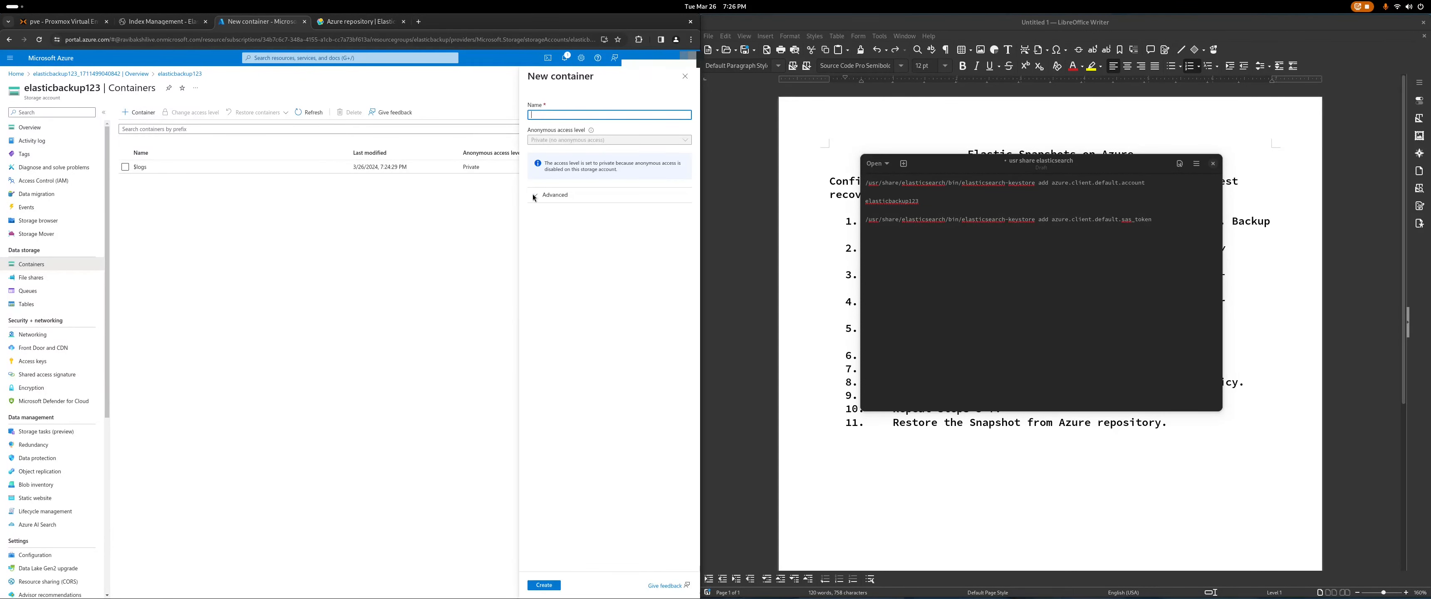
{"action": "left_click", "coordinate": [365, 22]}
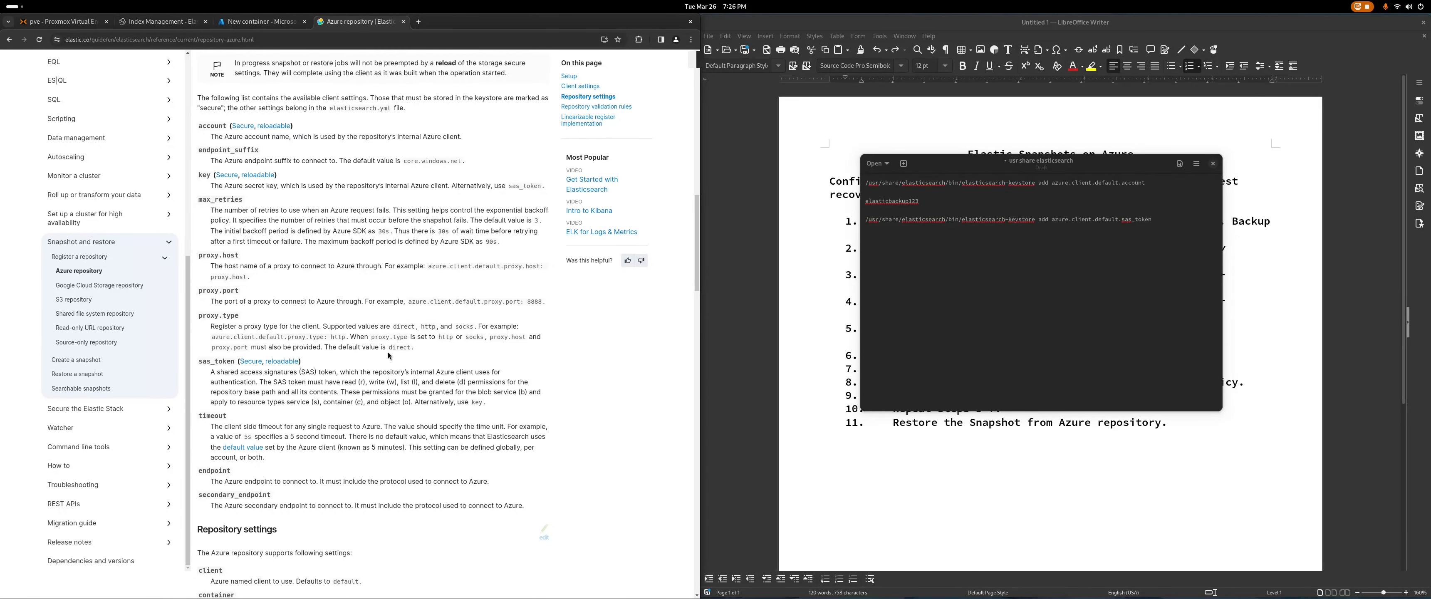
{"action": "scroll", "coordinate": [389, 351], "scroll_direction": "up", "scroll_amount": 1}
{"action": "scroll", "coordinate": [389, 349], "scroll_direction": "up", "scroll_amount": 1}
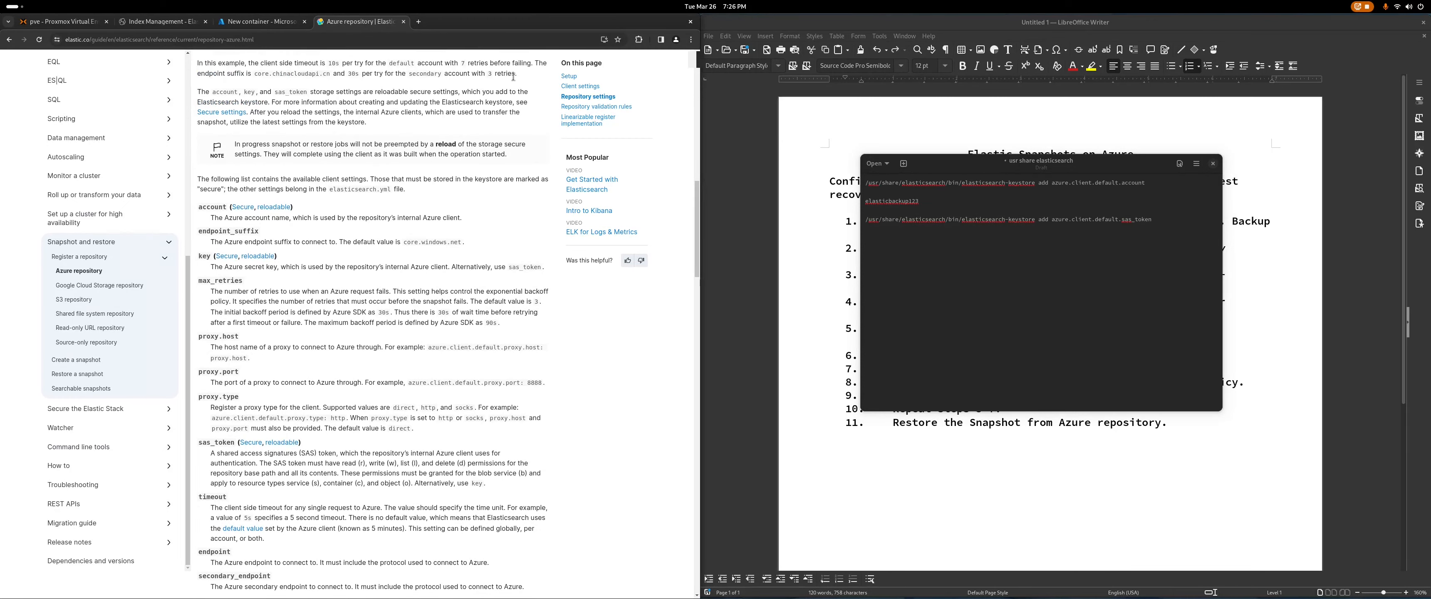
{"action": "left_click", "coordinate": [266, 24]}
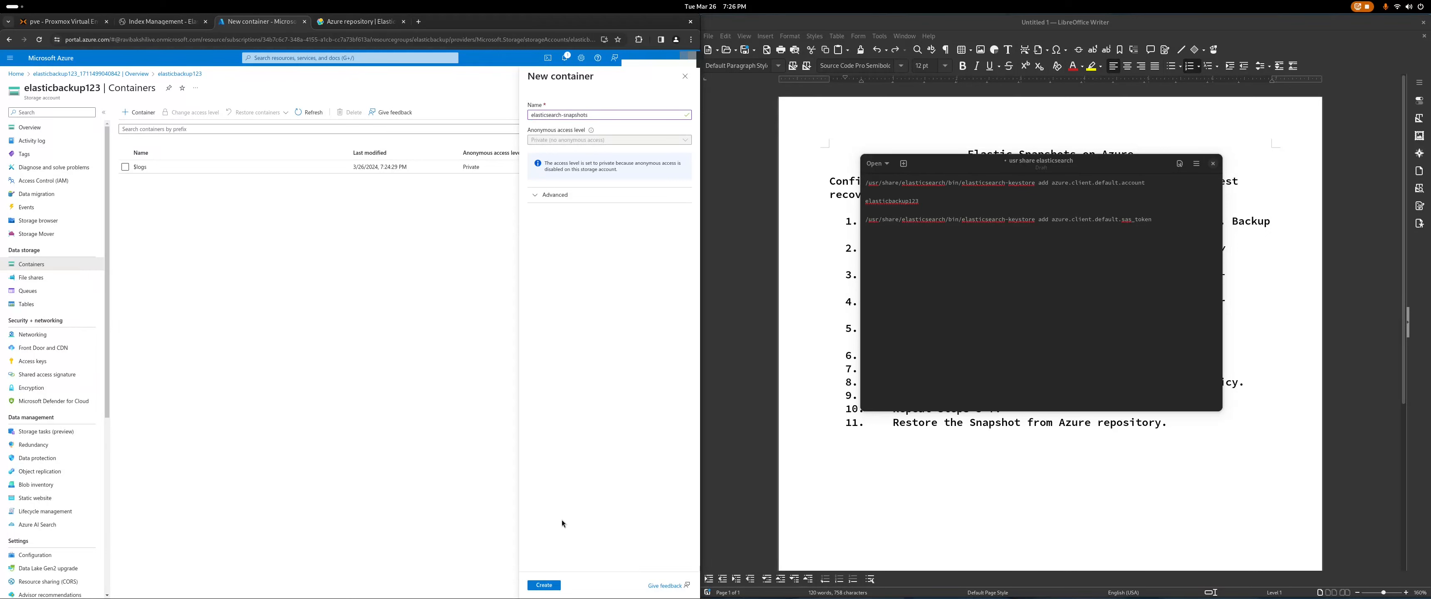
{"action": "left_click", "coordinate": [552, 588]}
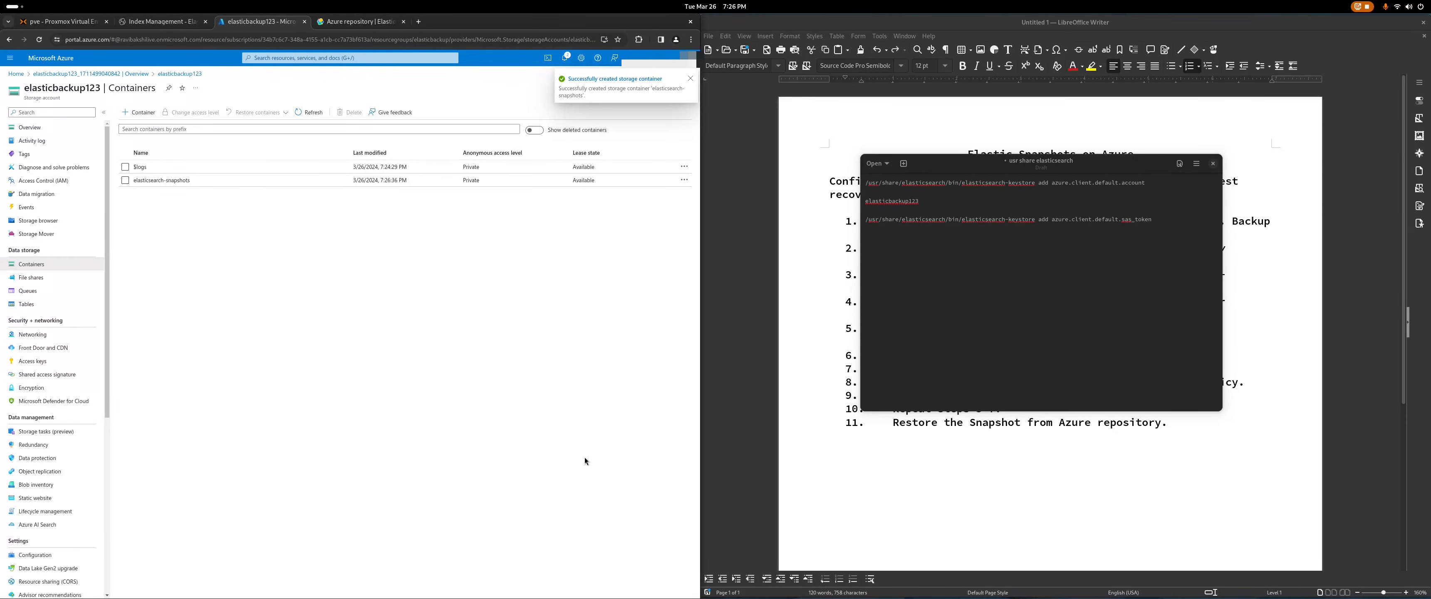
{"action": "left_click", "coordinate": [149, 181]}
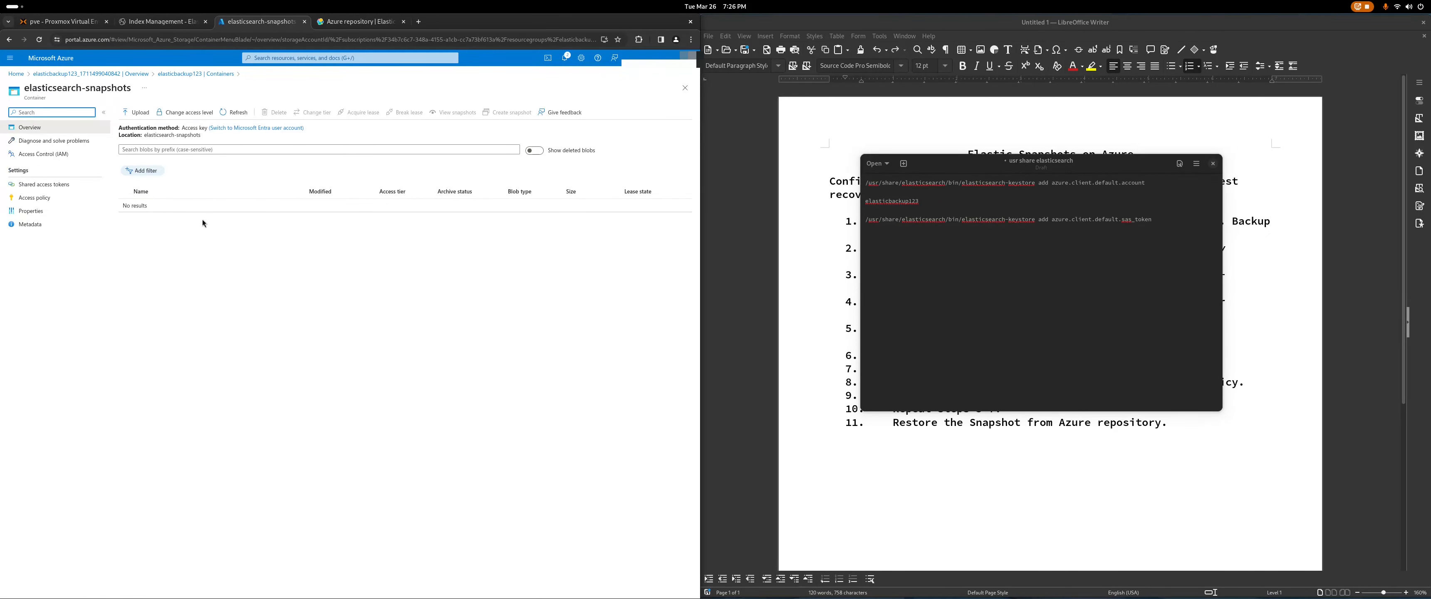
Step: Generate a Blob SAS token and URL with Read, Write, List and Delete permissions, expiring 03/27/2024
{"action": "left_click", "coordinate": [54, 185]}
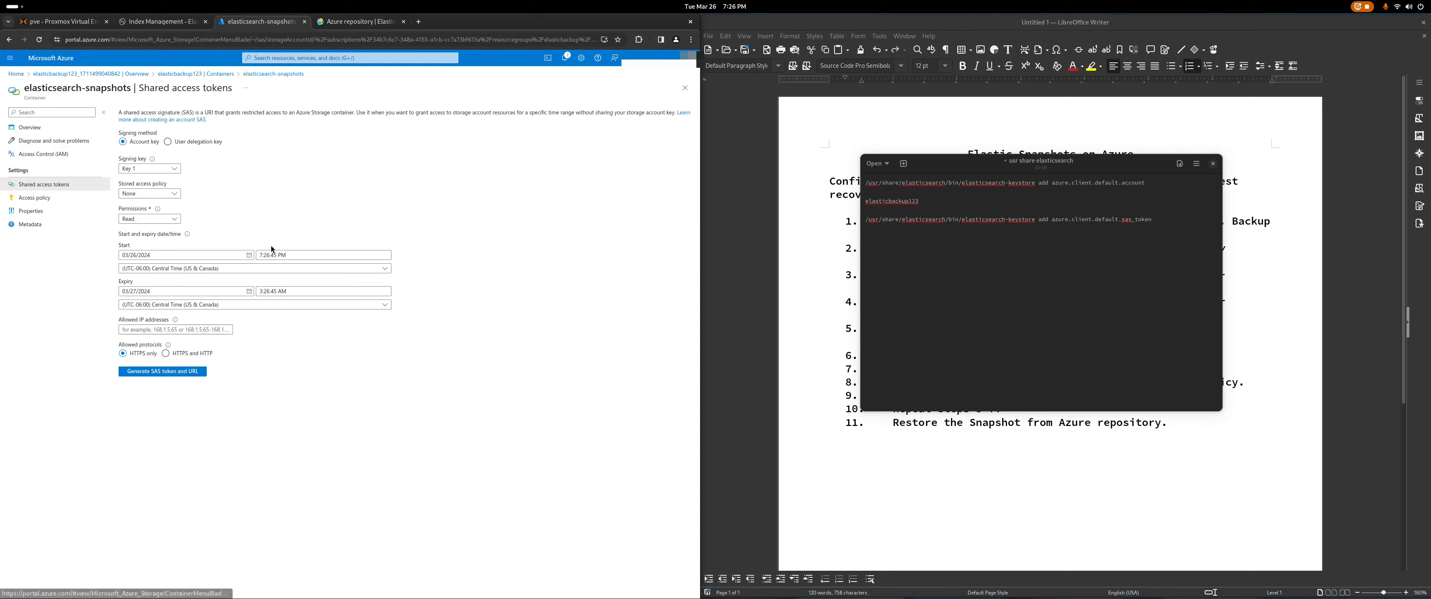
{"action": "left_click", "coordinate": [173, 220]}
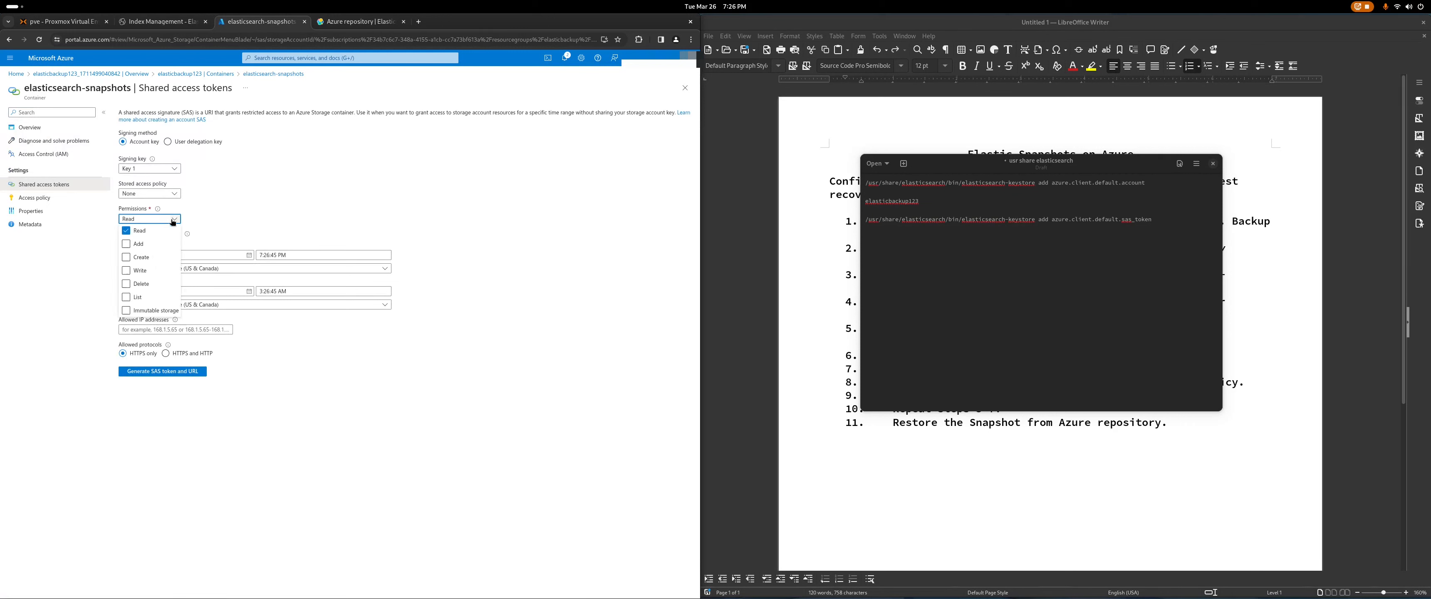
{"action": "left_click", "coordinate": [371, 23]}
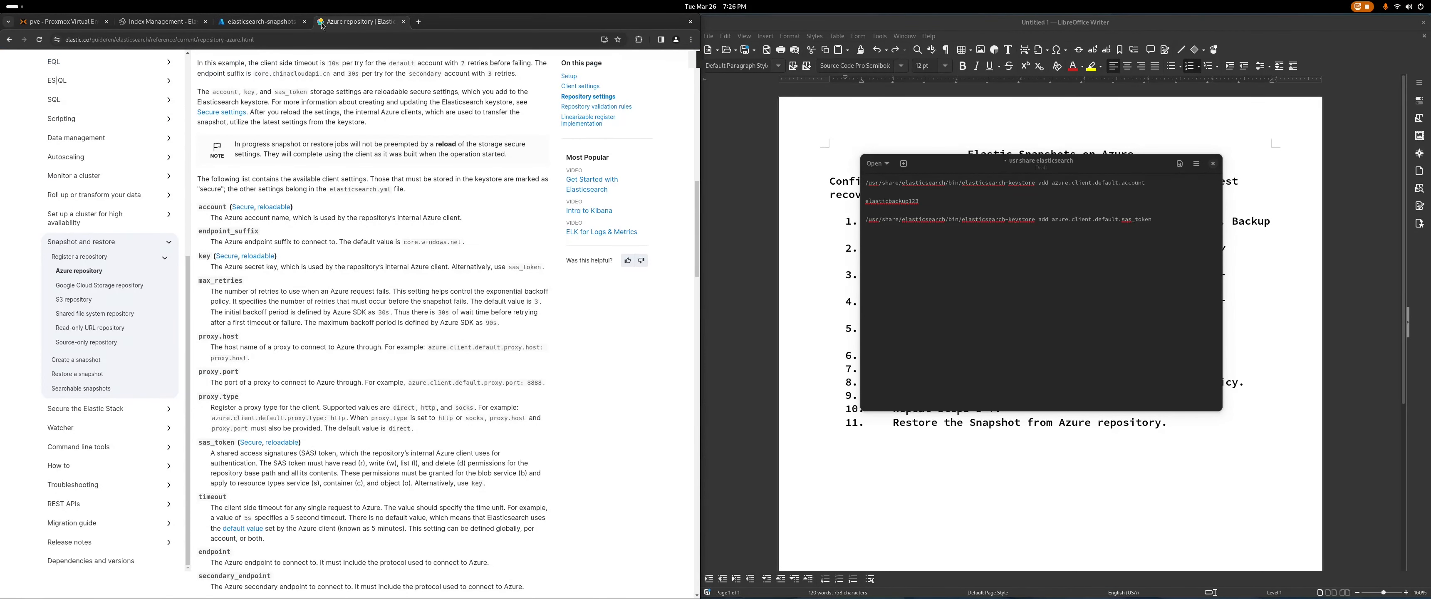
{"action": "left_click", "coordinate": [259, 22]}
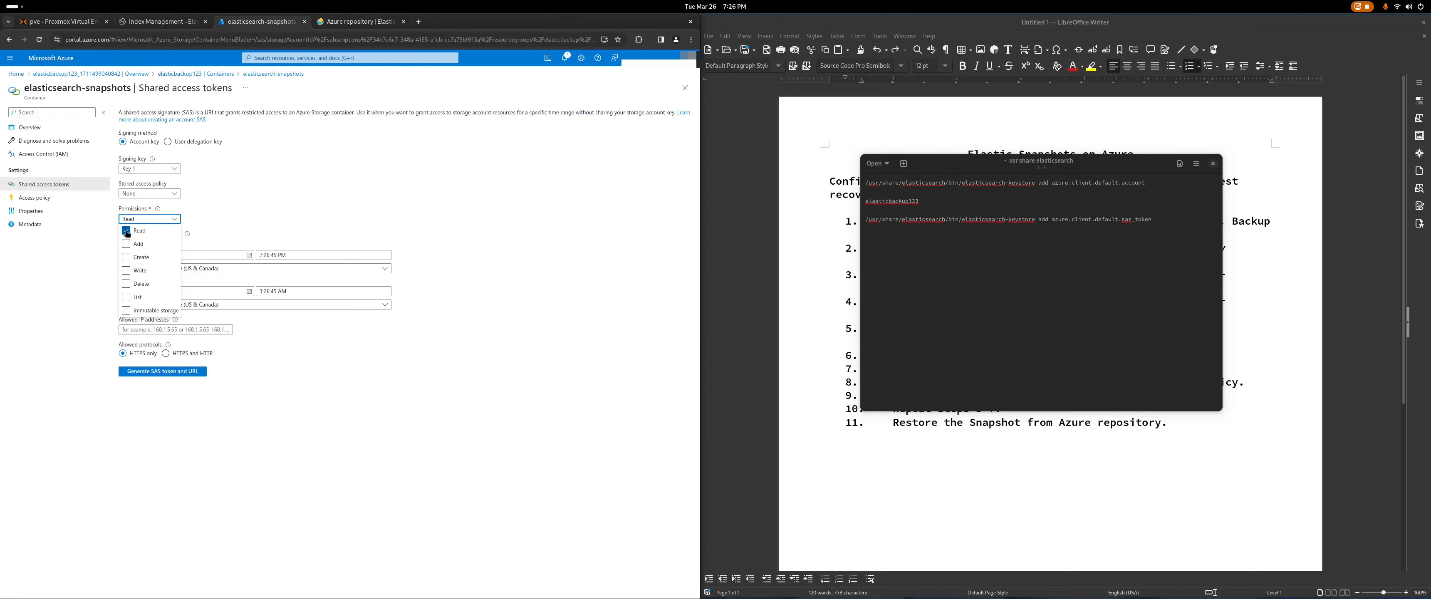
{"action": "left_click", "coordinate": [126, 271]}
{"action": "left_click", "coordinate": [127, 297]}
{"action": "left_click", "coordinate": [126, 285]}
{"action": "left_click", "coordinate": [371, 171]}
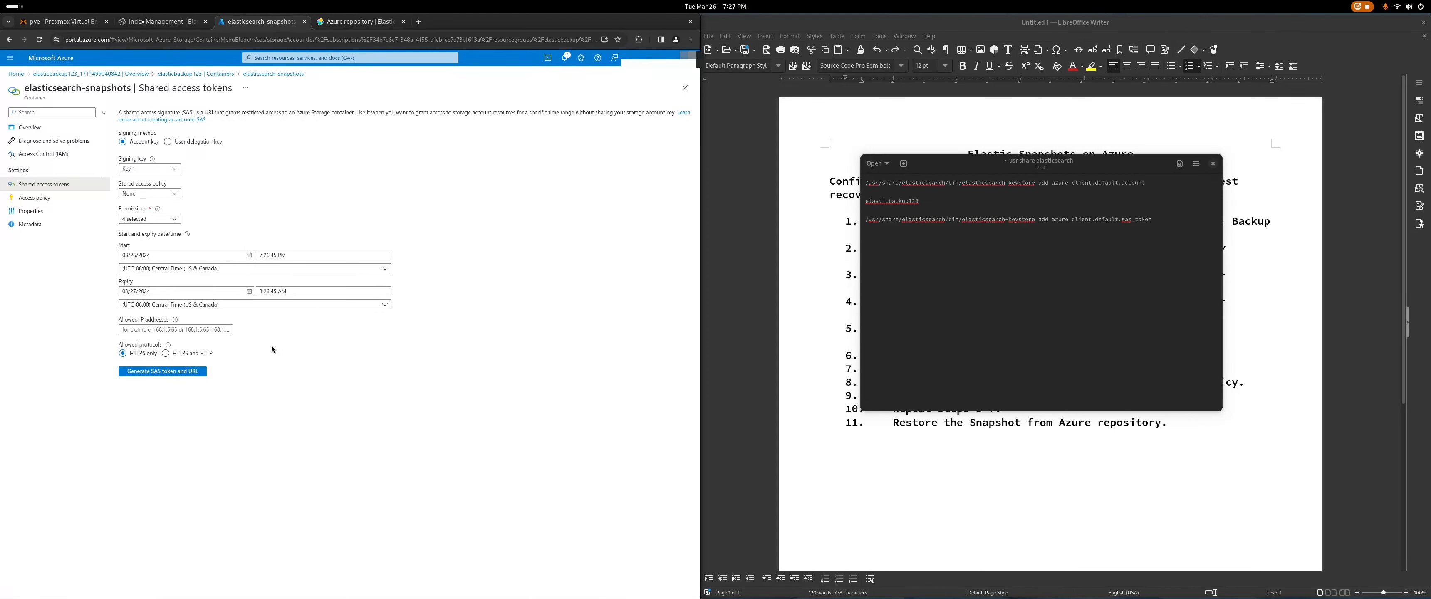
{"action": "left_click", "coordinate": [165, 376]}
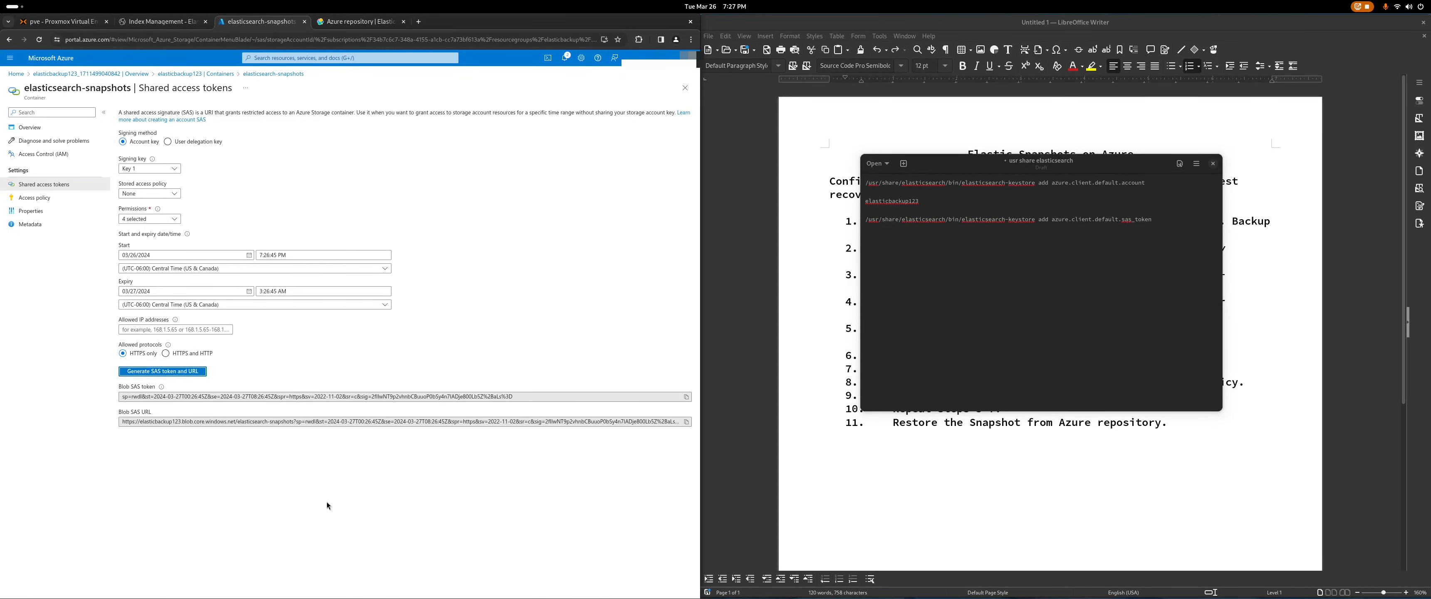
Step: Paste the Blob SAS token beneath the sas_token command and widen the notes window to show it
{"action": "left_click", "coordinate": [687, 397]}
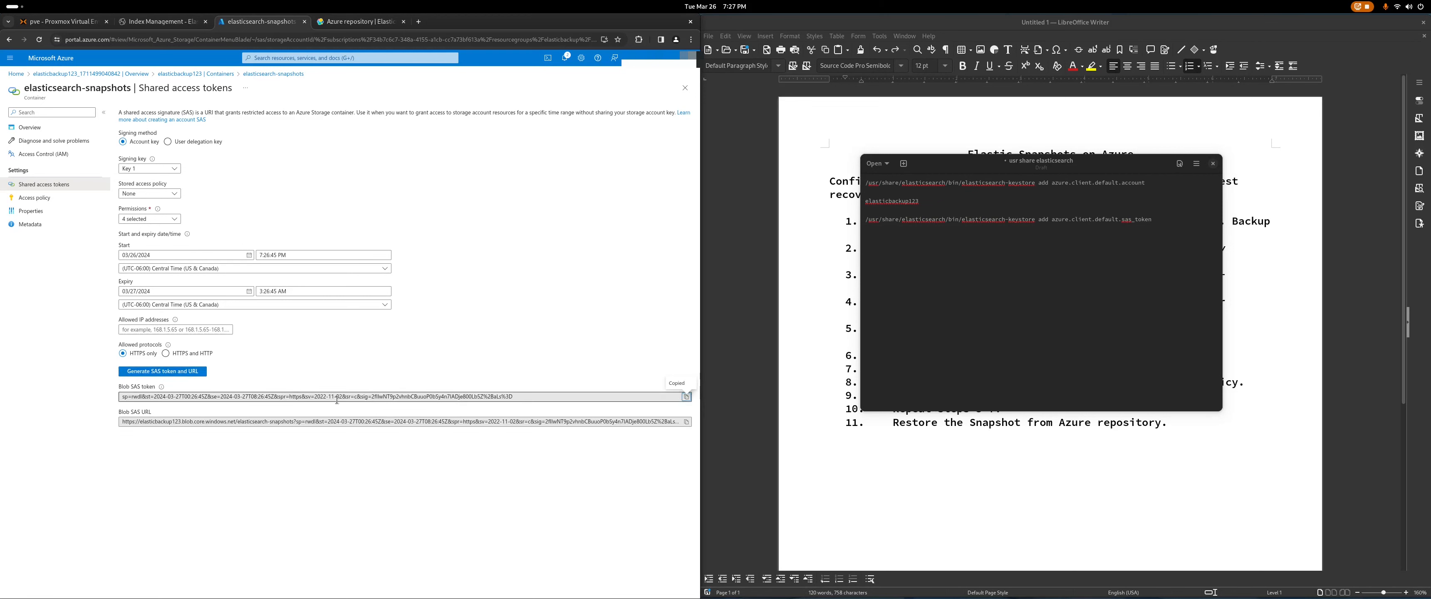
{"action": "left_click", "coordinate": [926, 253]}
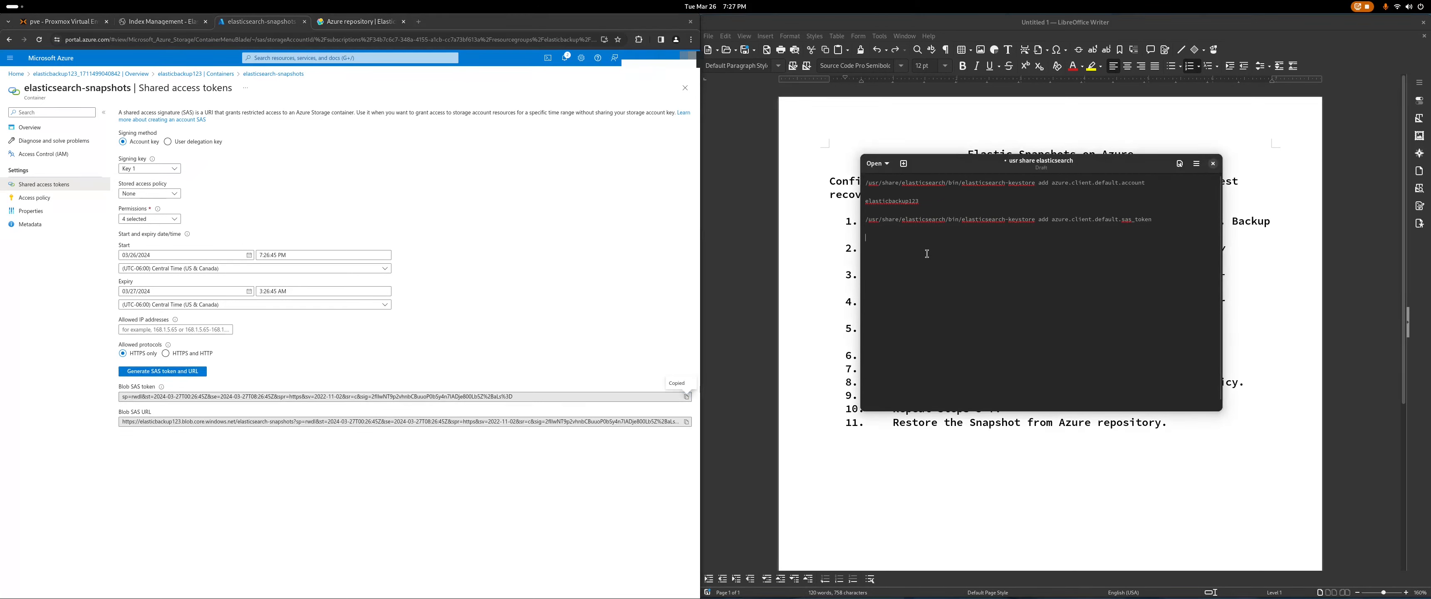
{"action": "right_click", "coordinate": [873, 239]}
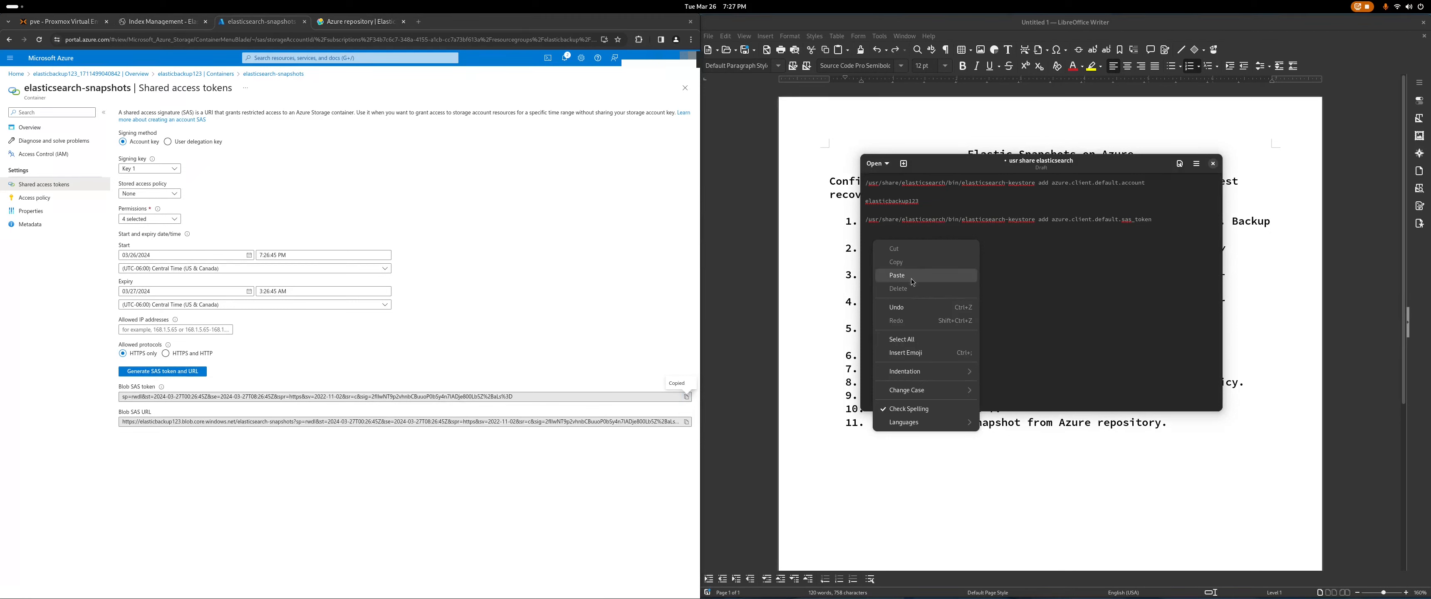
{"action": "left_click", "coordinate": [938, 281]}
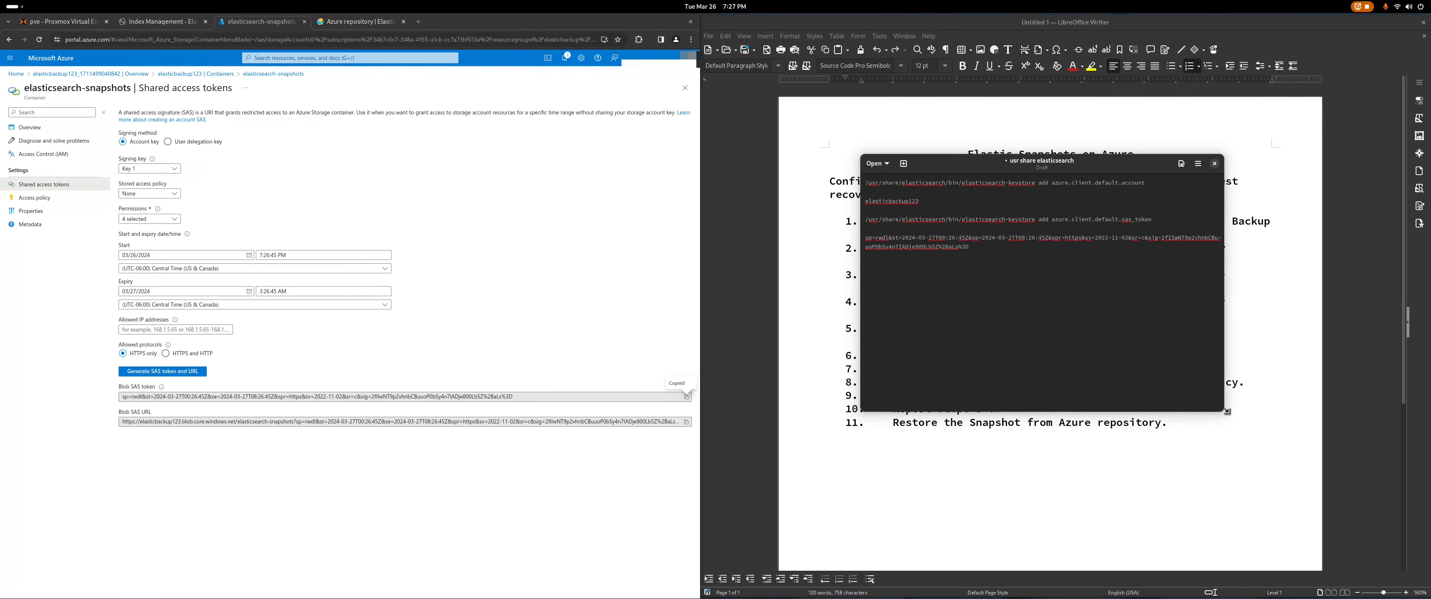
{"action": "left_click_drag", "start_coordinate": [1223, 411], "coordinate": [1409, 412]}
{"action": "left_click_drag", "start_coordinate": [1215, 163], "coordinate": [1096, 194]}
{"action": "left_click", "coordinate": [527, 239]}
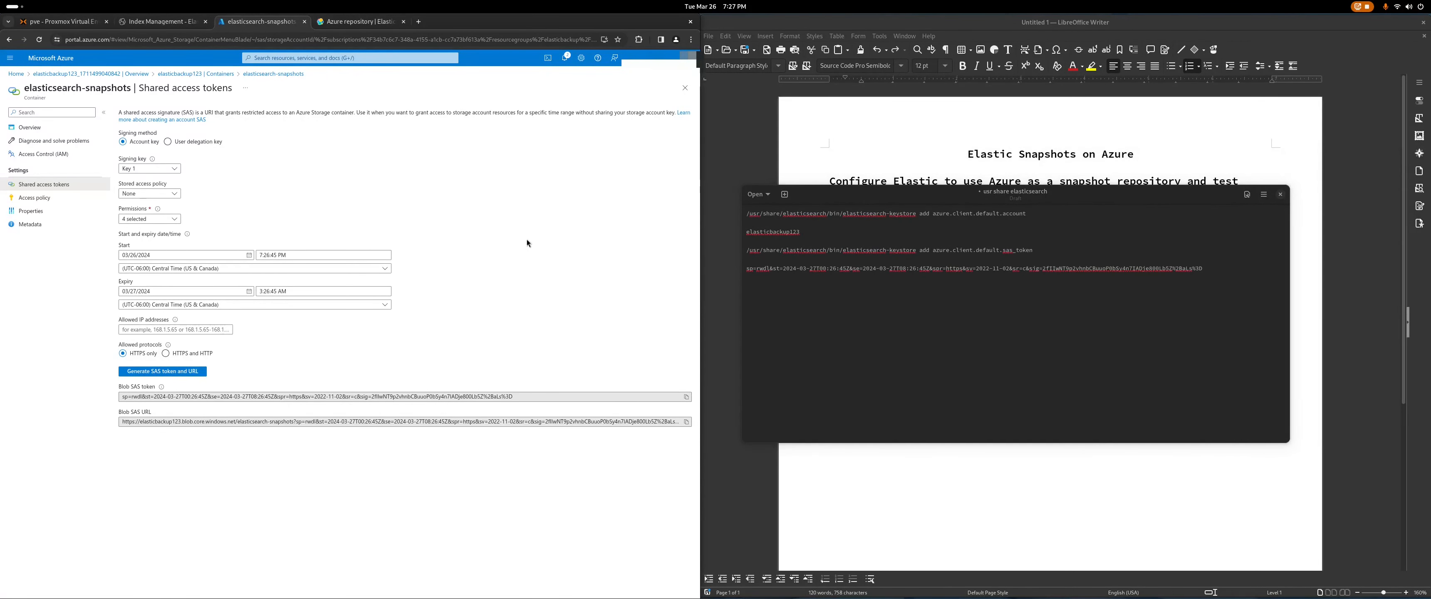
Step: Reread the Azure repository Setup section, then return to the Proxmox summary for Kibana container 100
{"action": "left_click", "coordinate": [380, 25]}
{"action": "scroll", "coordinate": [444, 360], "scroll_direction": "up", "scroll_amount": 10}
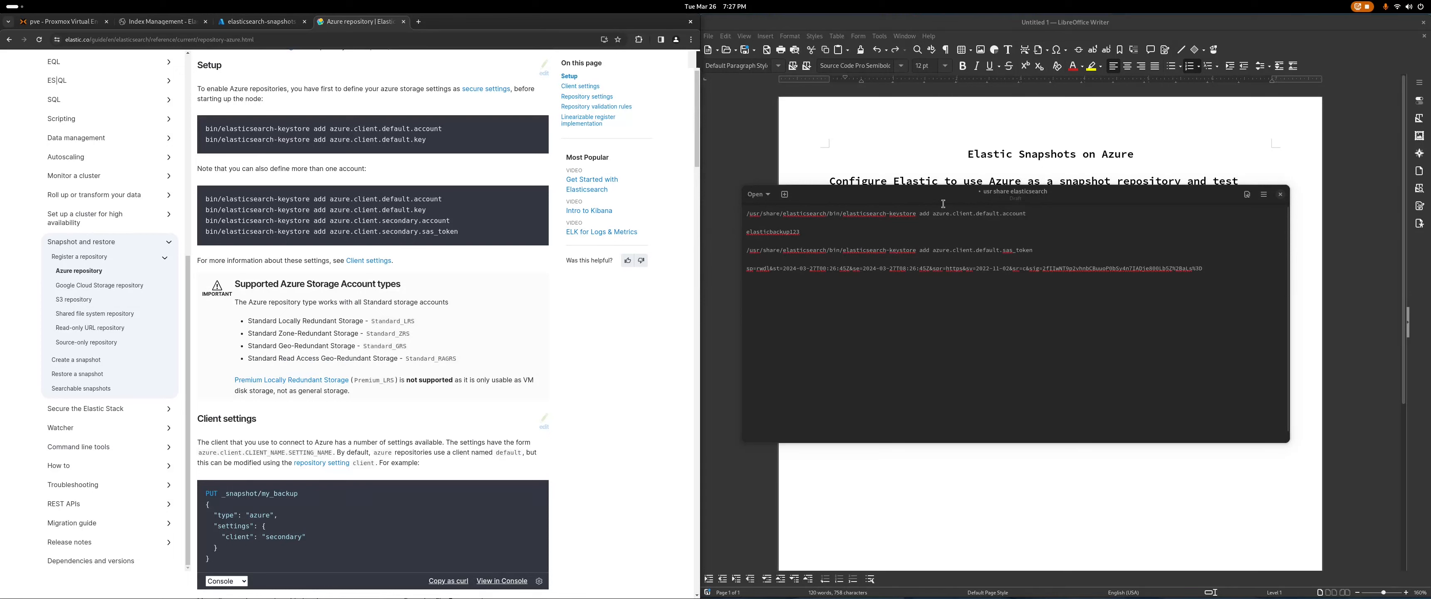
{"action": "left_click", "coordinate": [851, 481]}
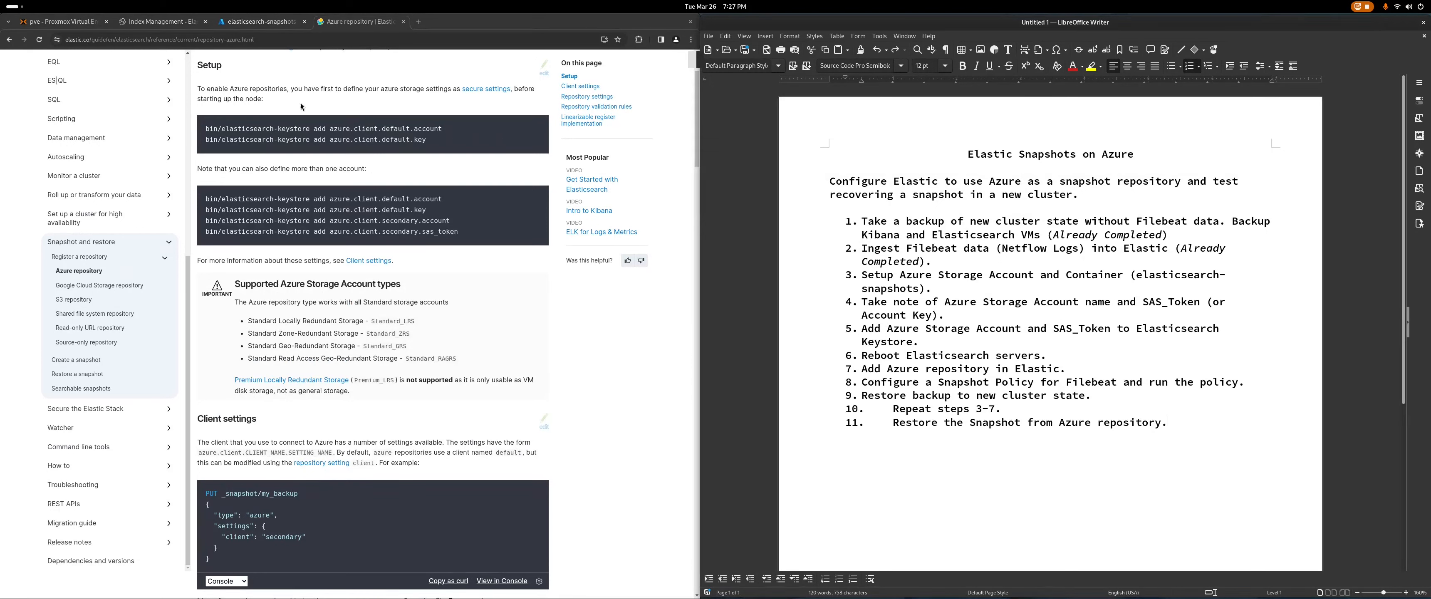
{"action": "left_click", "coordinate": [81, 22]}
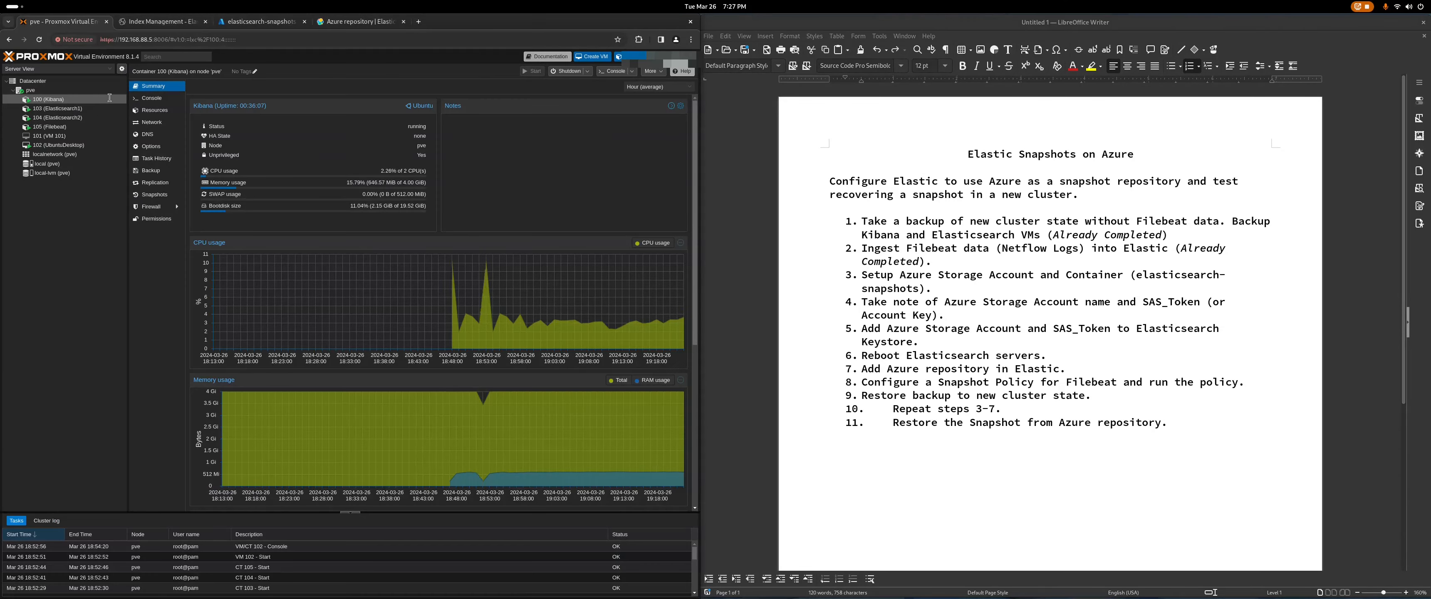
Step: Open an enlarged console on container 103 (Elasticsearch1) and log in as root with its password
{"action": "left_click", "coordinate": [124, 109]}
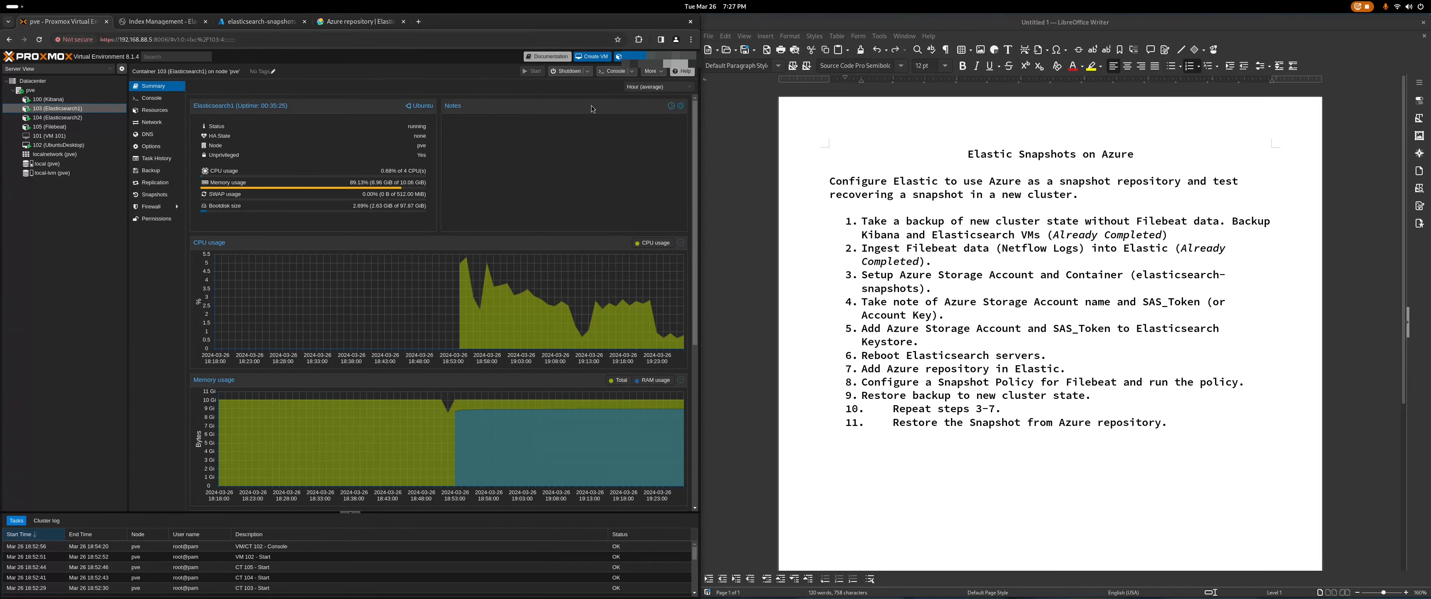
{"action": "left_click", "coordinate": [614, 70]}
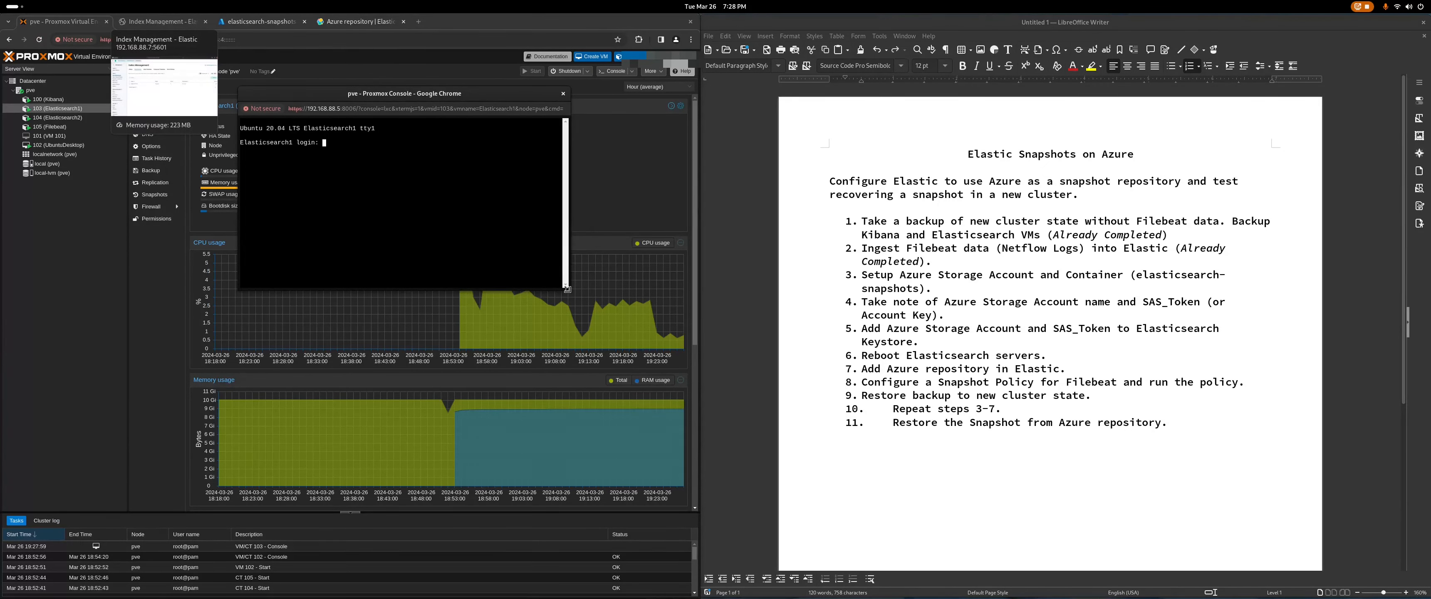
{"action": "left_click_drag", "start_coordinate": [569, 291], "coordinate": [731, 435]}
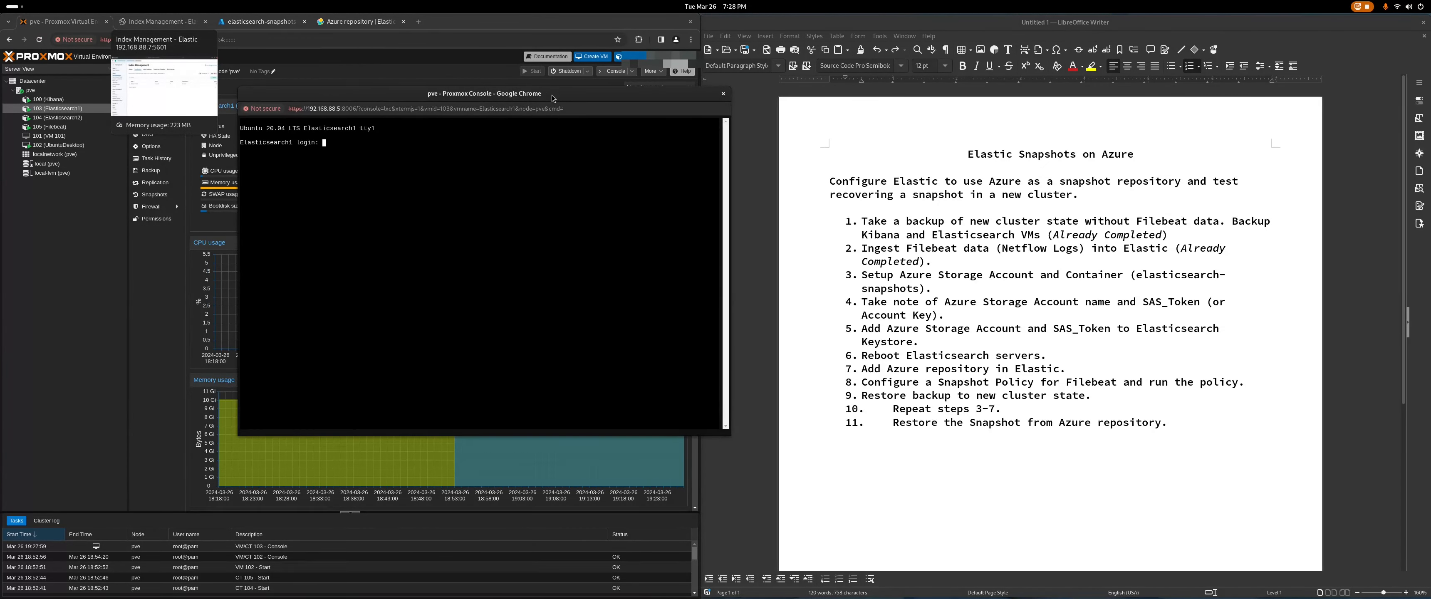
{"action": "left_click_drag", "start_coordinate": [551, 95], "coordinate": [446, 114]}
{"action": "type", "text": "root"}
{"action": "key", "text": "Return"}
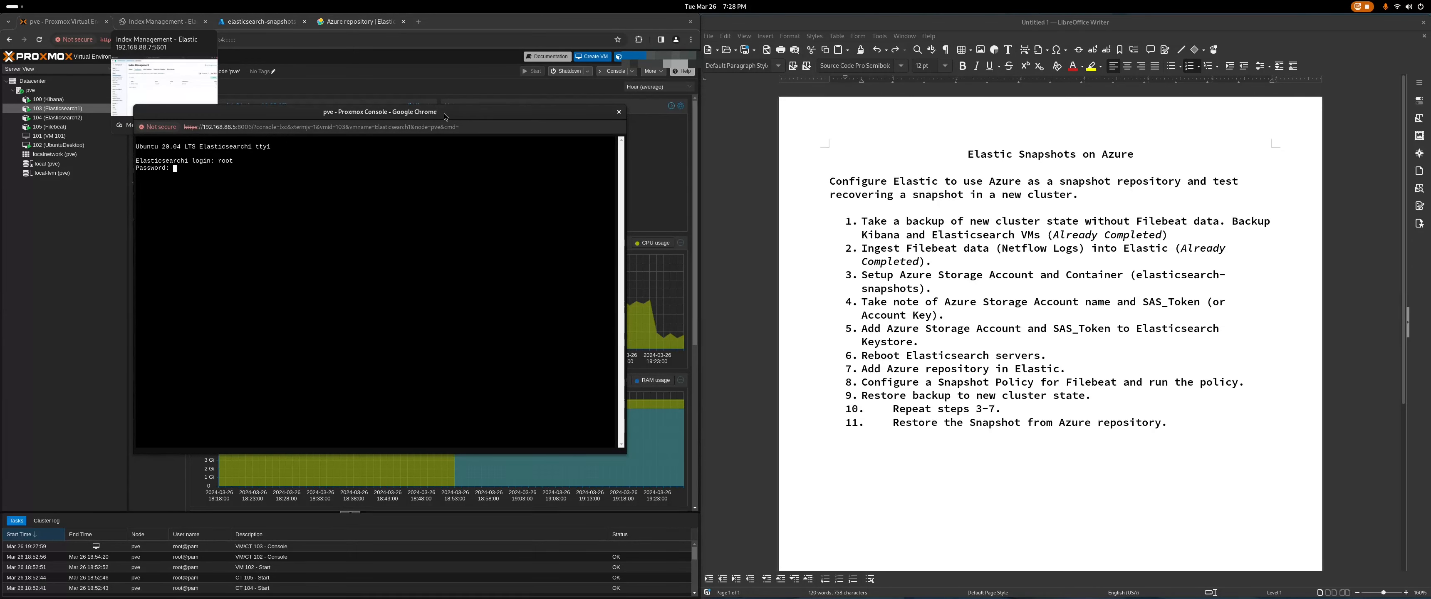
{"action": "key", "text": "Return"}
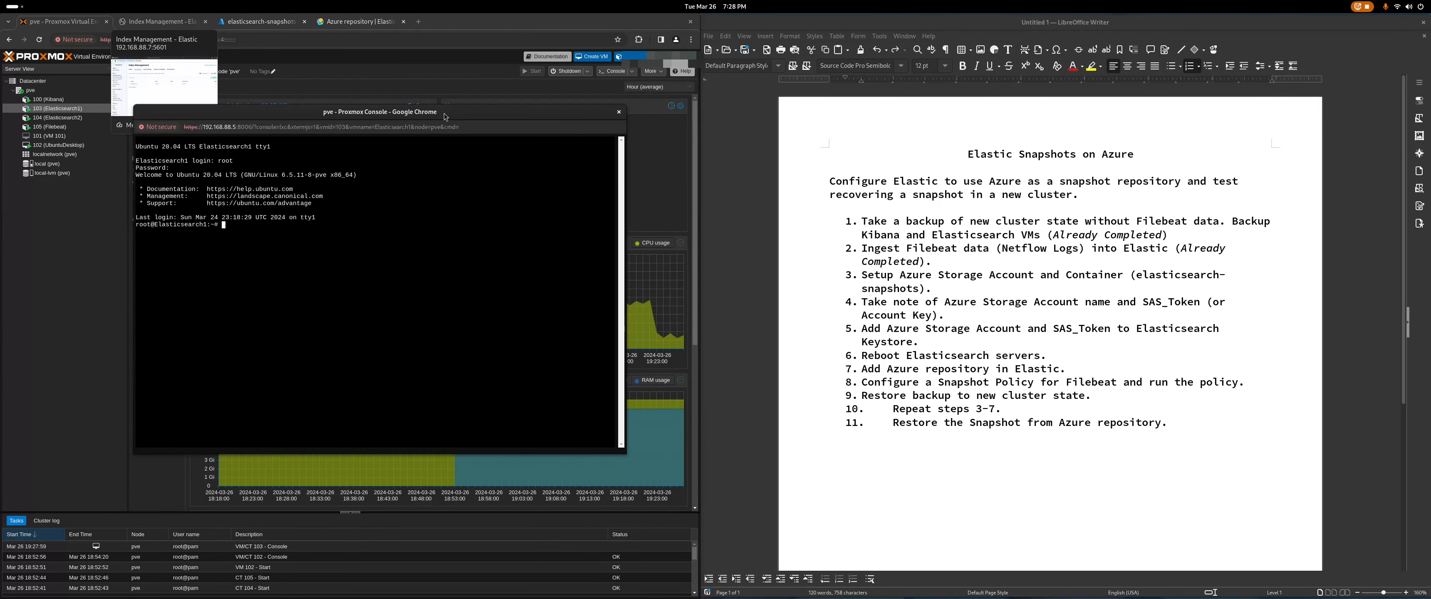
{"action": "key", "text": "super"}
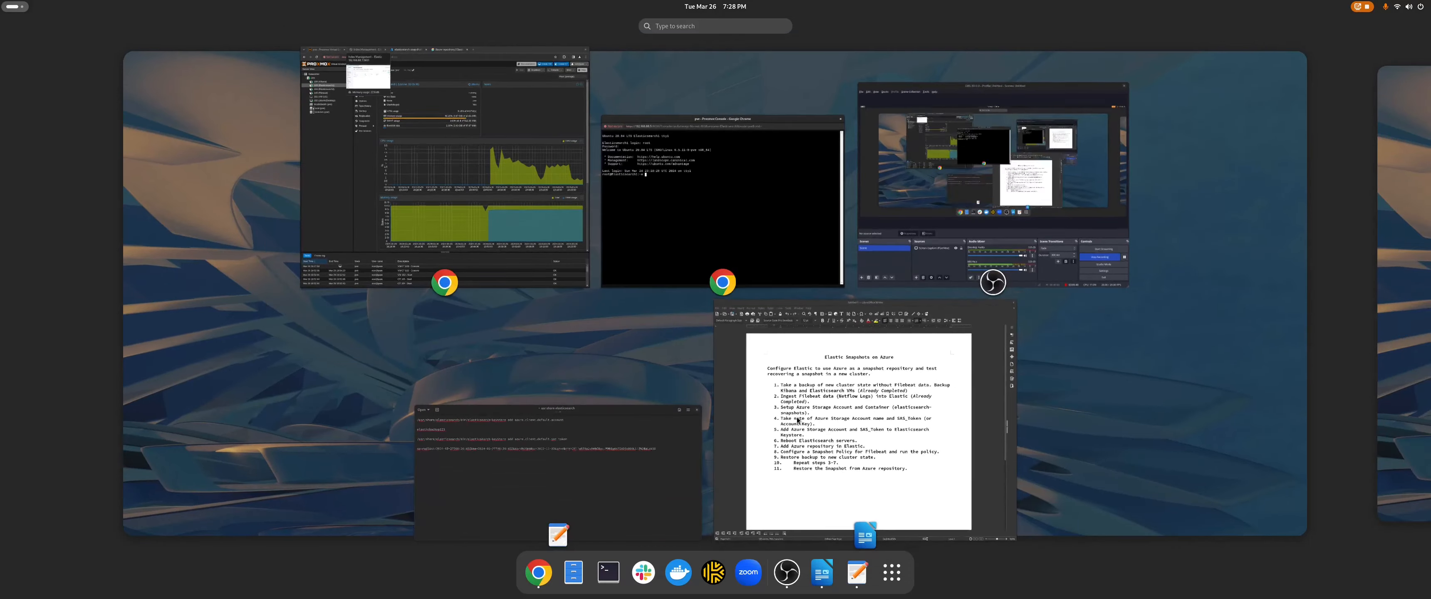
Step: Add azure.client.default.account to Elasticsearch1's keystore, entering the storage account name as its value
{"action": "left_click", "coordinate": [602, 450]}
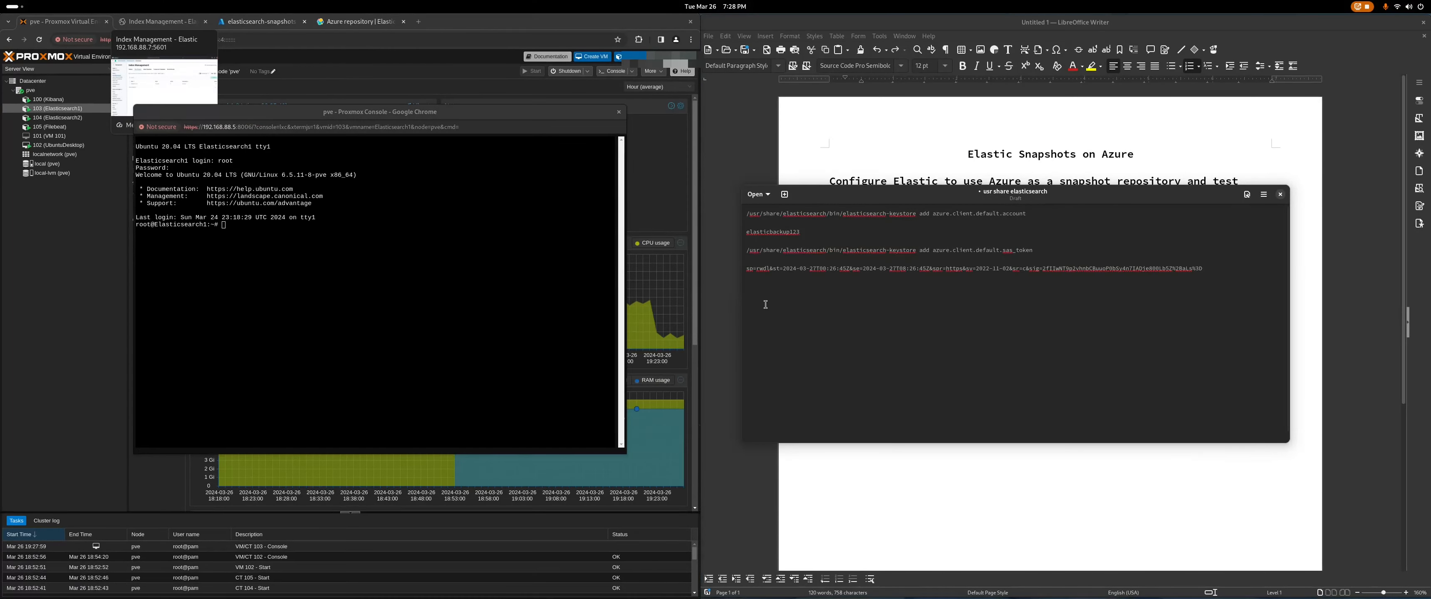
{"action": "left_click_drag", "start_coordinate": [1036, 213], "coordinate": [743, 216]}
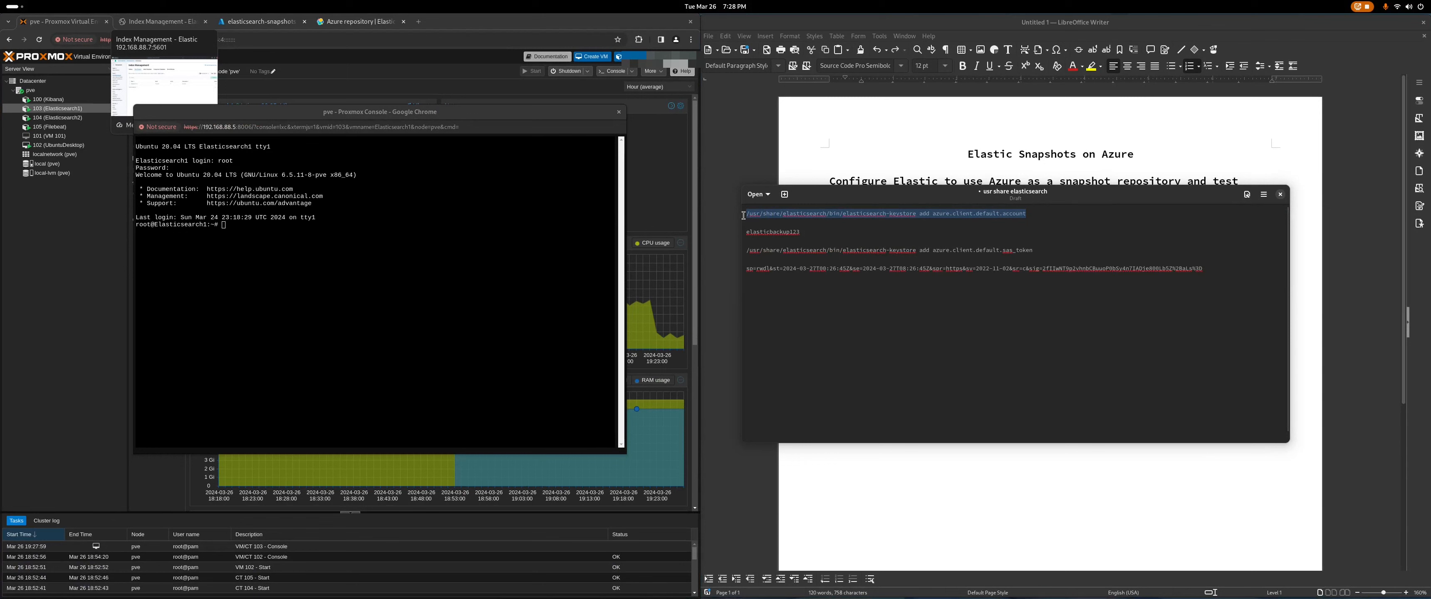
{"action": "right_click", "coordinate": [807, 215]}
{"action": "left_click", "coordinate": [852, 239]}
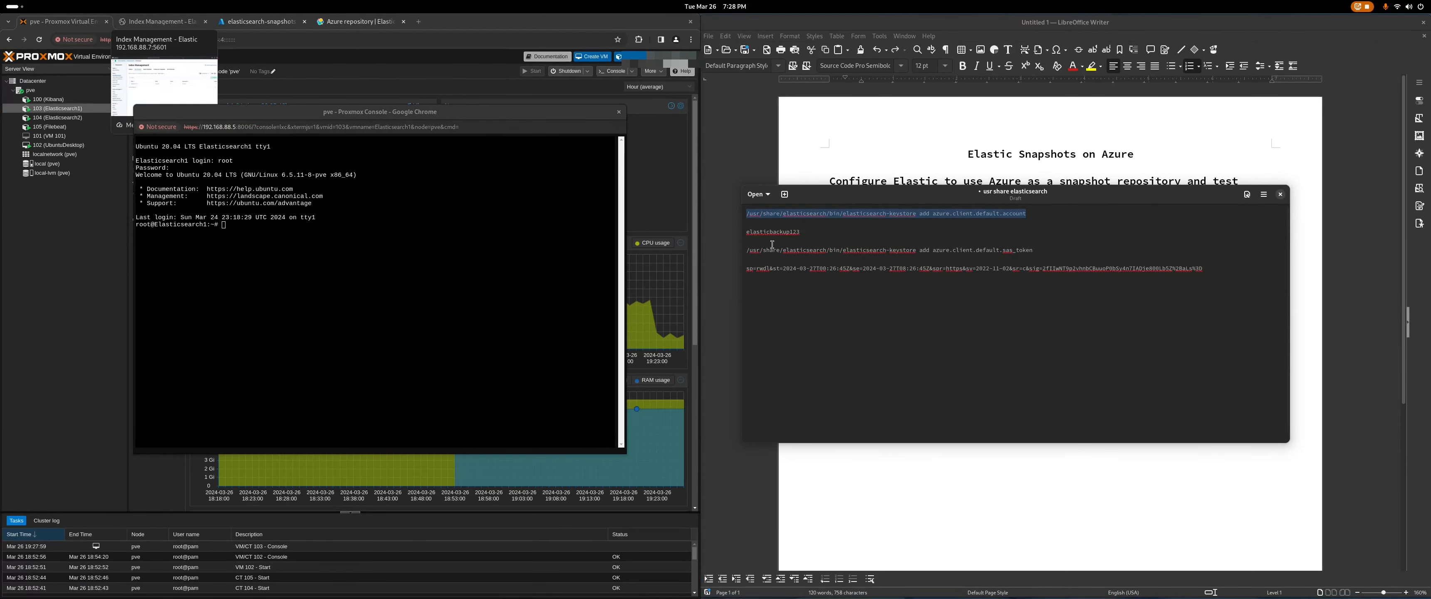
{"action": "right_click", "coordinate": [234, 225]}
{"action": "left_click", "coordinate": [328, 306]}
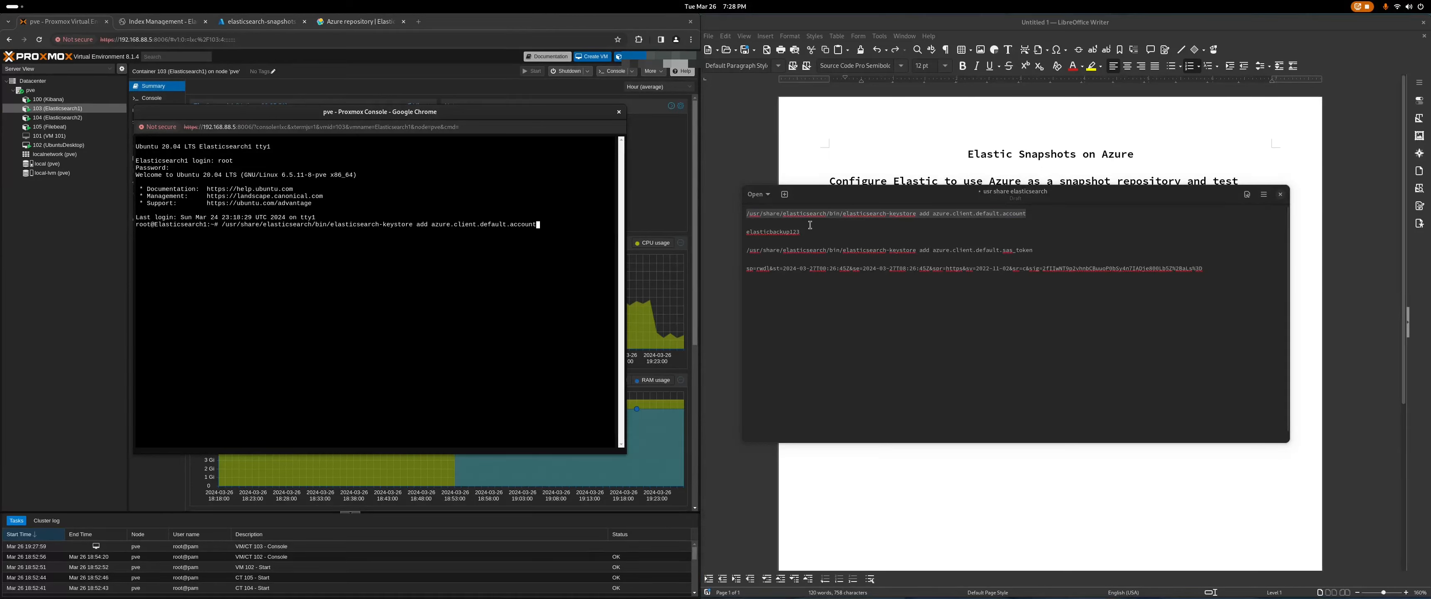
{"action": "left_click_drag", "start_coordinate": [807, 233], "coordinate": [728, 235]}
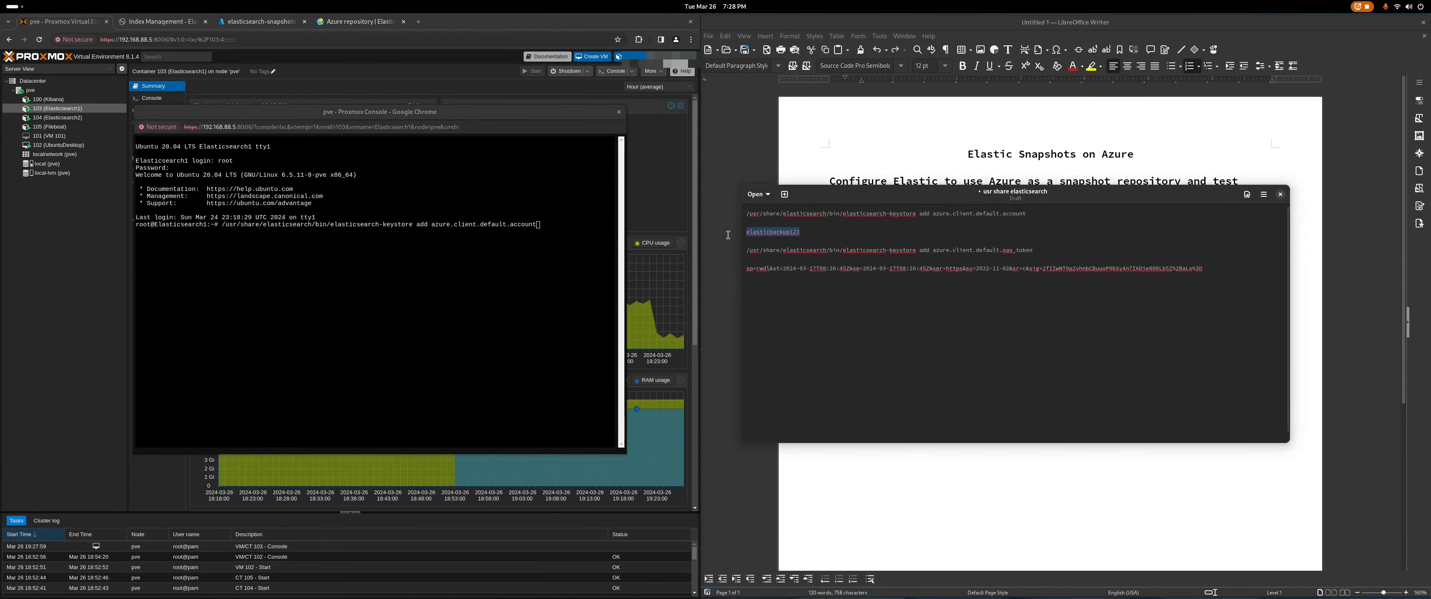
{"action": "right_click", "coordinate": [767, 232]}
{"action": "left_click", "coordinate": [795, 255]}
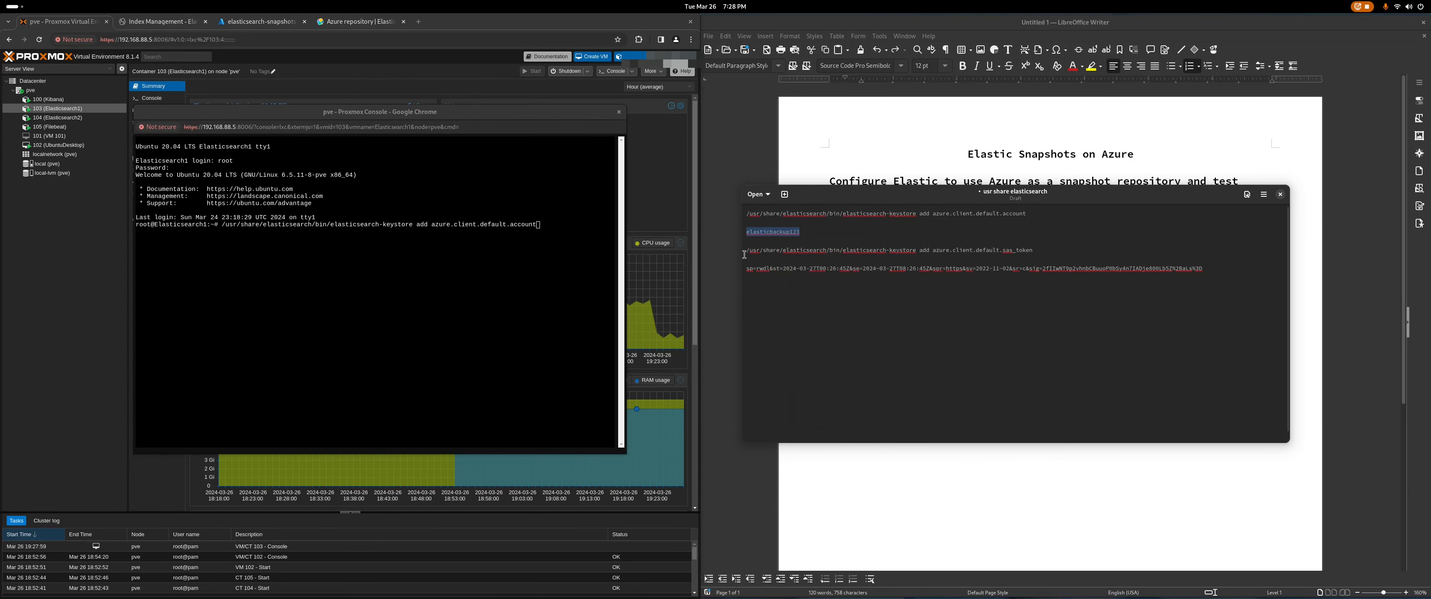
{"action": "left_click", "coordinate": [547, 228]}
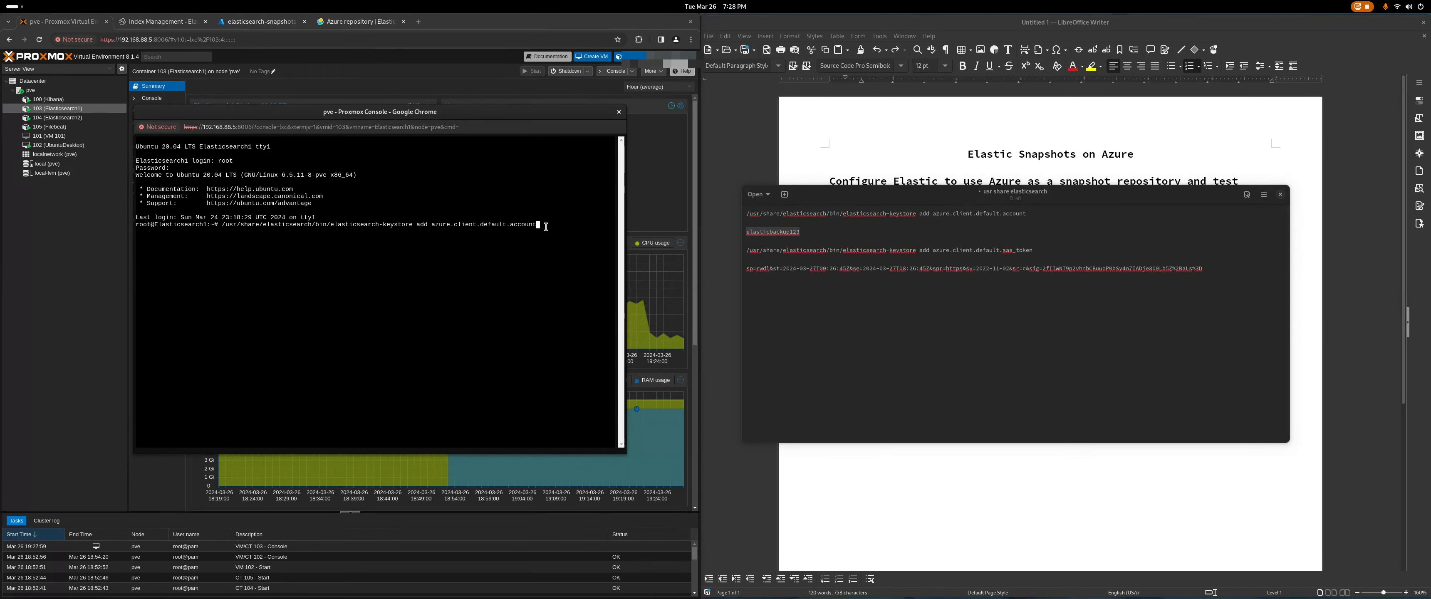
{"action": "key", "text": "Return"}
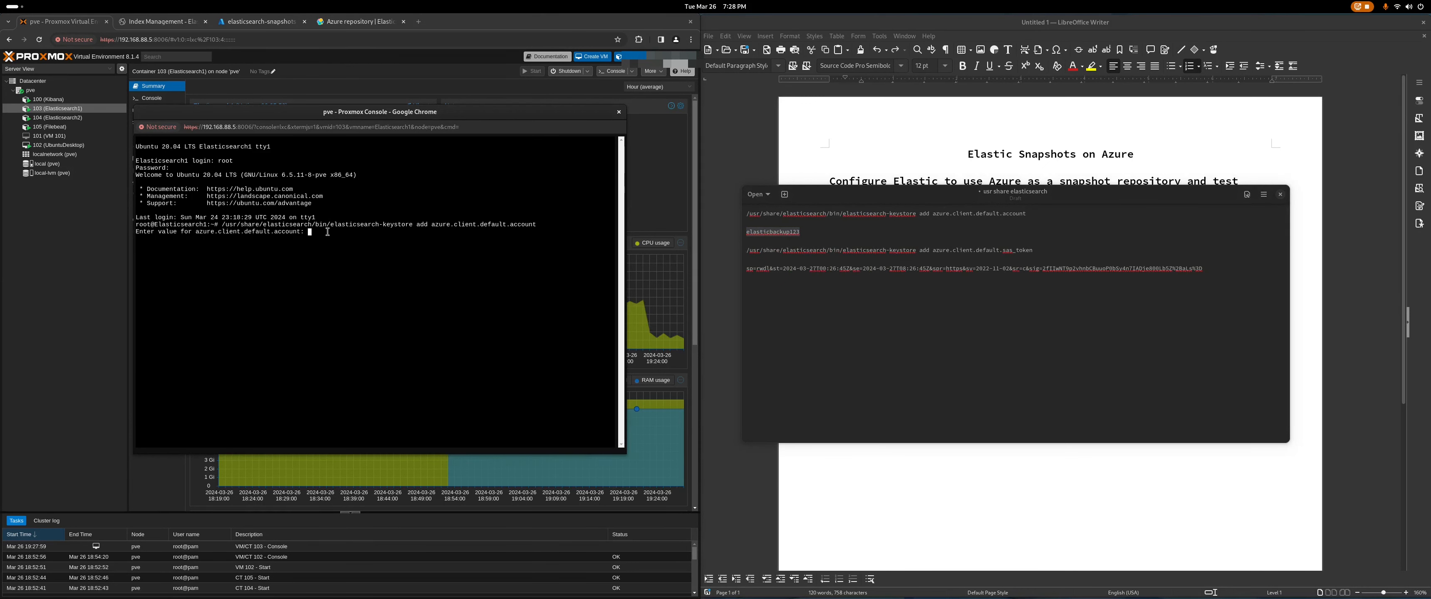
{"action": "right_click", "coordinate": [330, 237]}
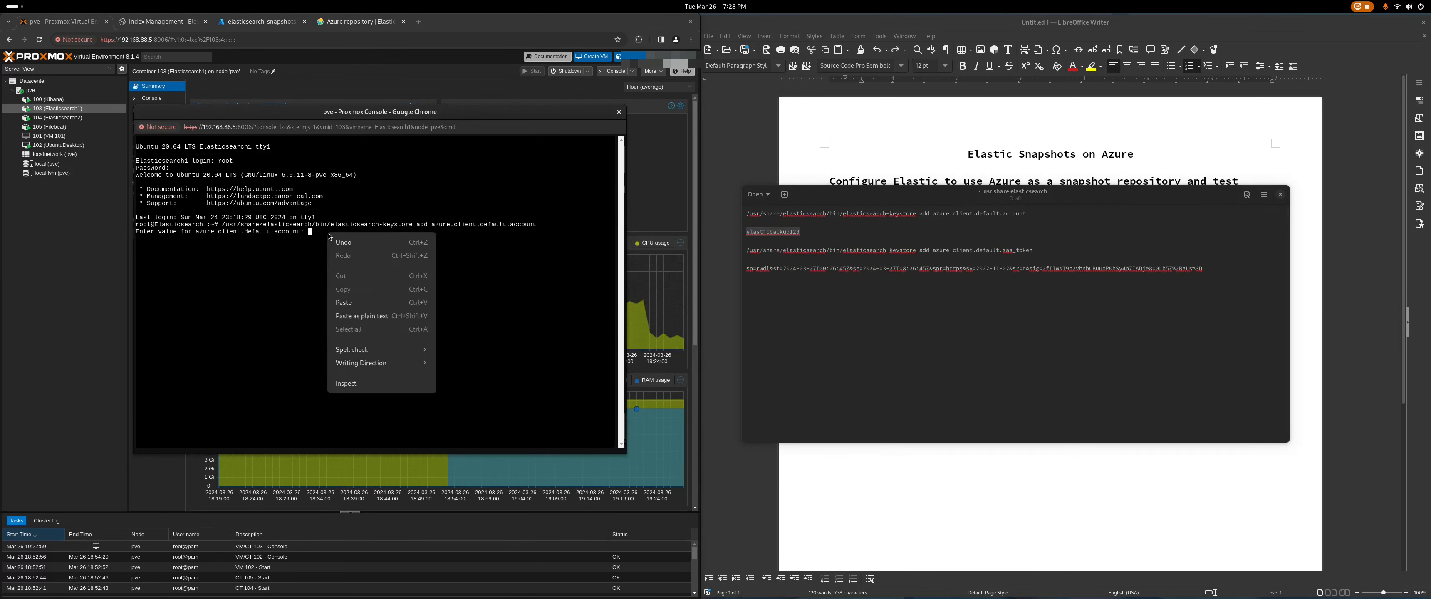
{"action": "left_click", "coordinate": [387, 320]}
{"action": "key", "text": "Return"}
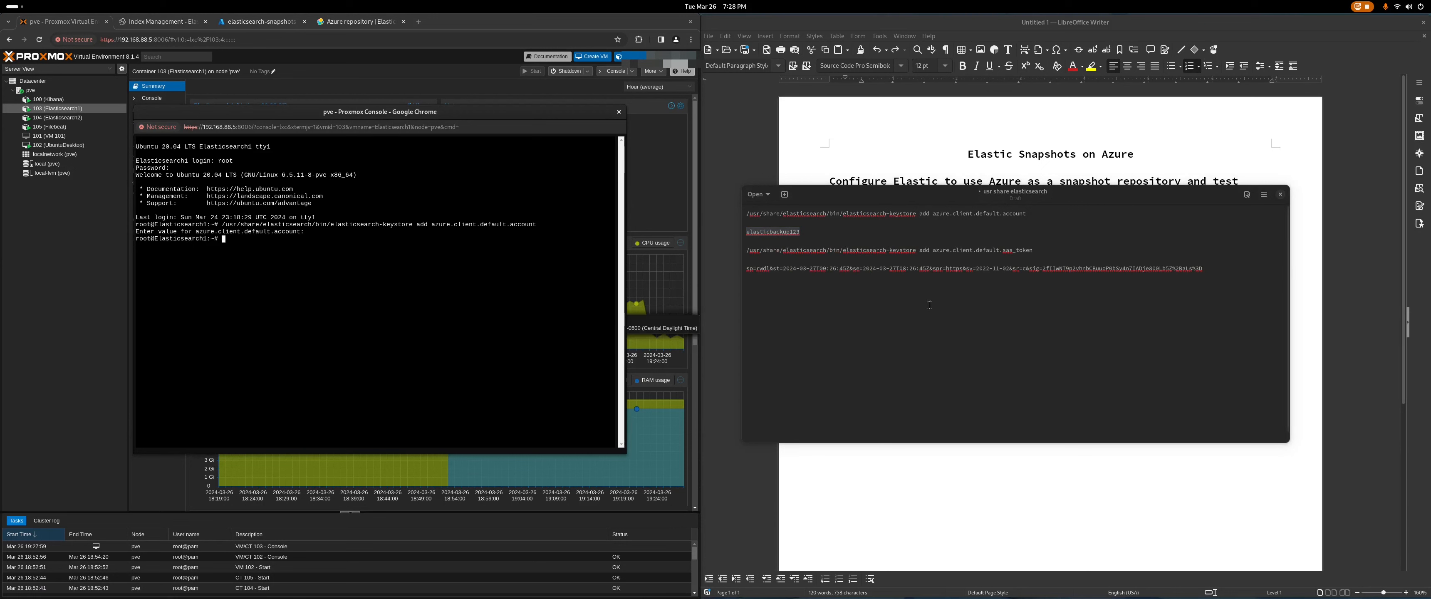
Step: Add azure.client.default.sas_token with the SAS token value, then enter systemctl restart elasticsearch
{"action": "left_click_drag", "start_coordinate": [1035, 250], "coordinate": [724, 250]}
{"action": "right_click", "coordinate": [852, 254]}
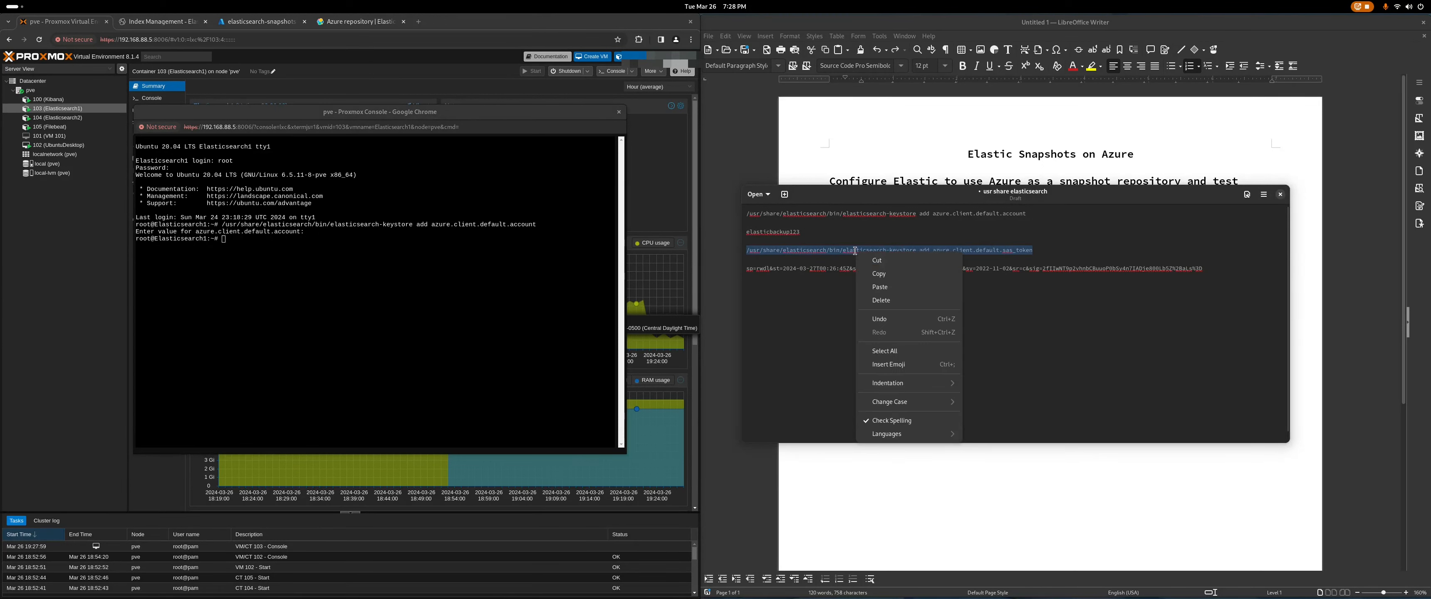
{"action": "left_click", "coordinate": [892, 273]}
{"action": "left_click", "coordinate": [412, 268]}
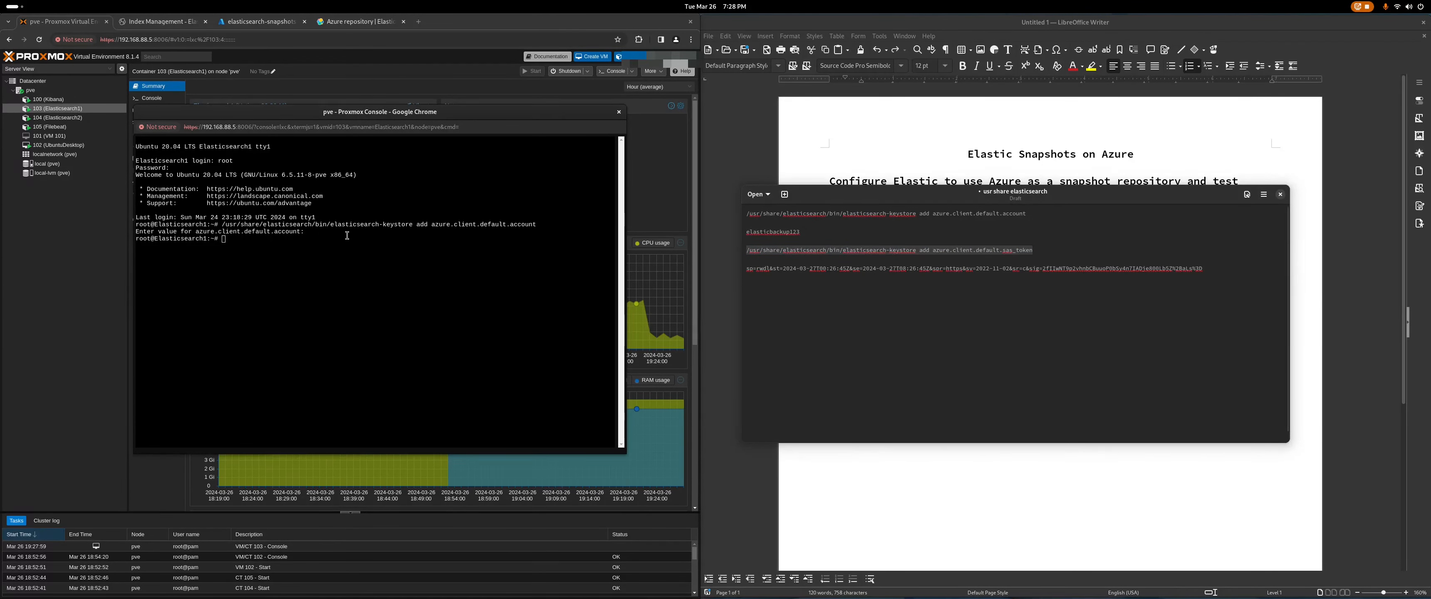
{"action": "right_click", "coordinate": [300, 243]}
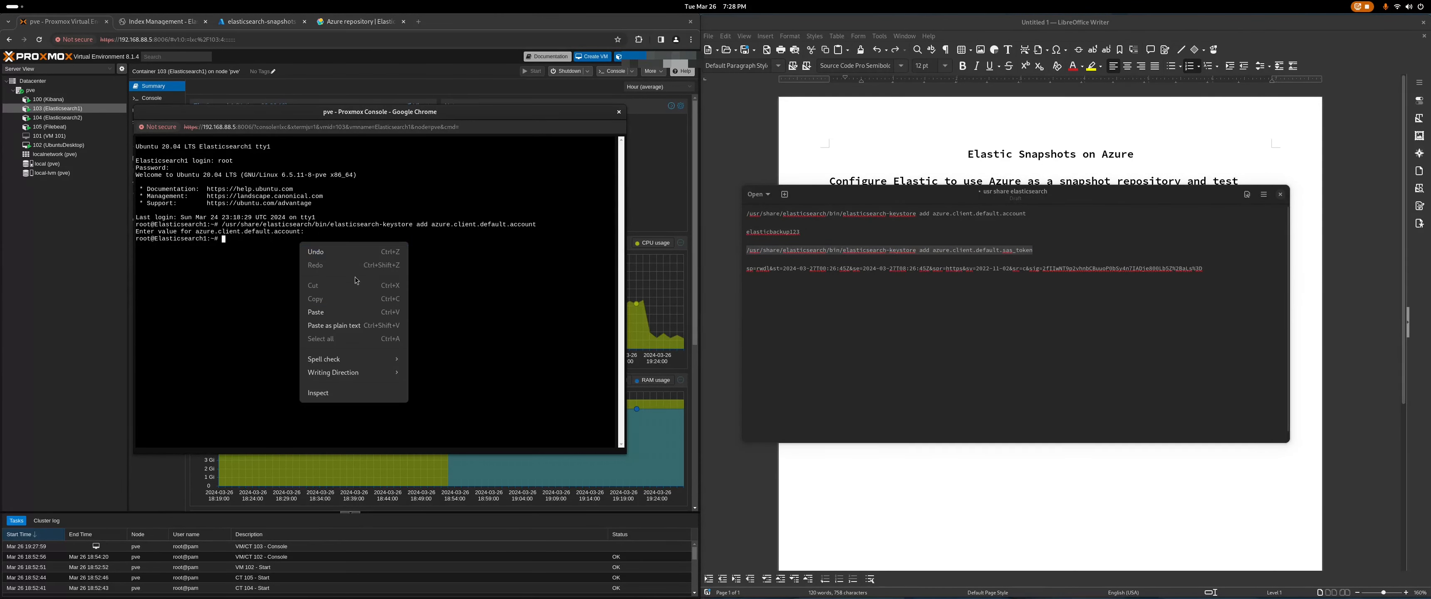
{"action": "left_click", "coordinate": [369, 328]}
{"action": "left_click_drag", "start_coordinate": [1226, 268], "coordinate": [735, 267]}
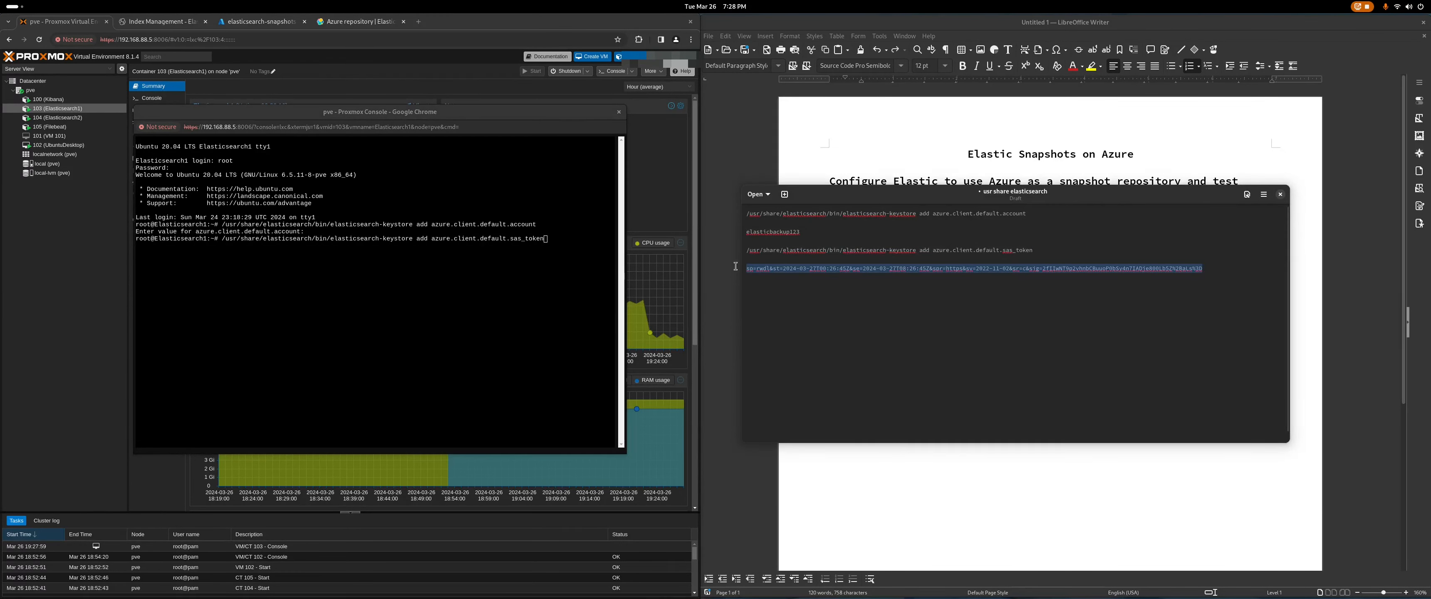
{"action": "right_click", "coordinate": [792, 269]}
{"action": "left_click", "coordinate": [814, 292]}
{"action": "left_click", "coordinate": [573, 236]}
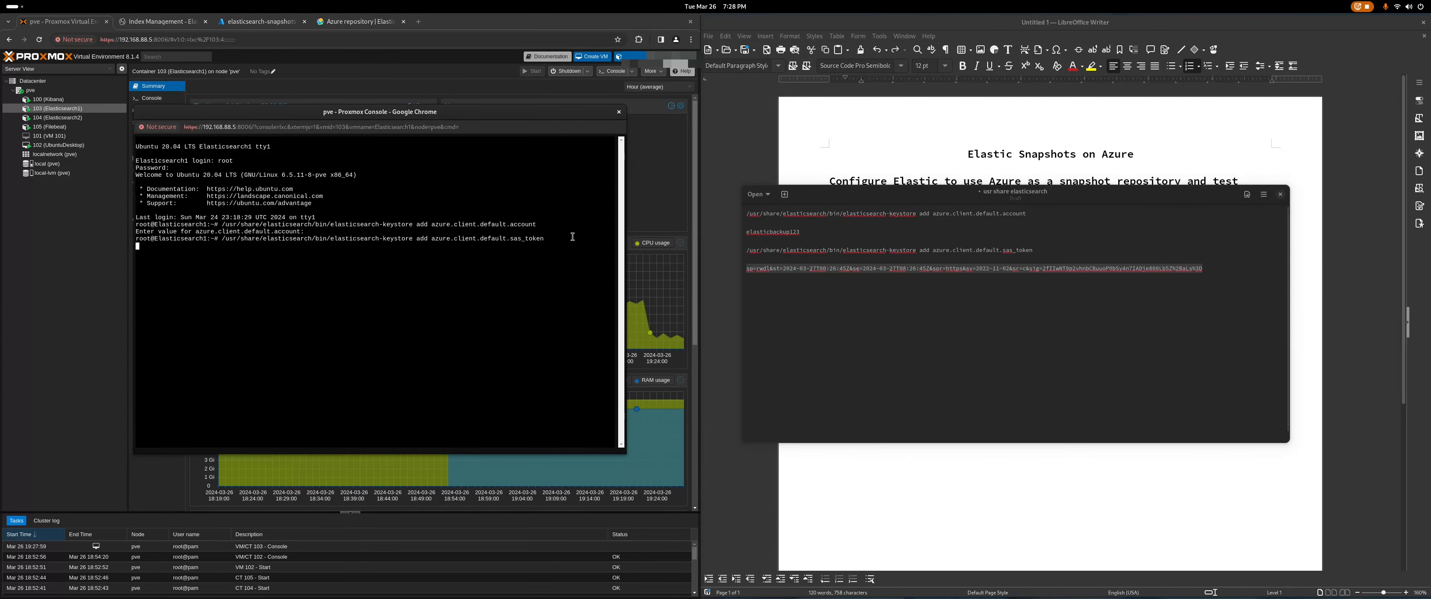
{"action": "right_click", "coordinate": [321, 247]}
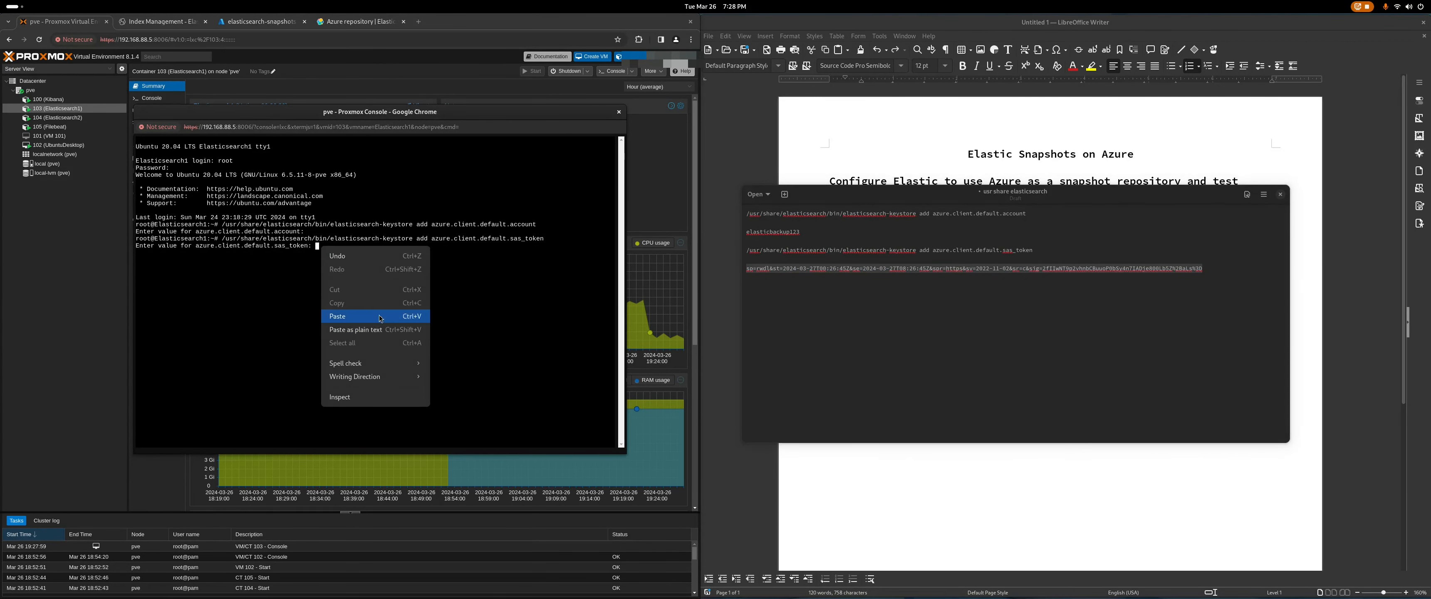
{"action": "left_click", "coordinate": [378, 333]}
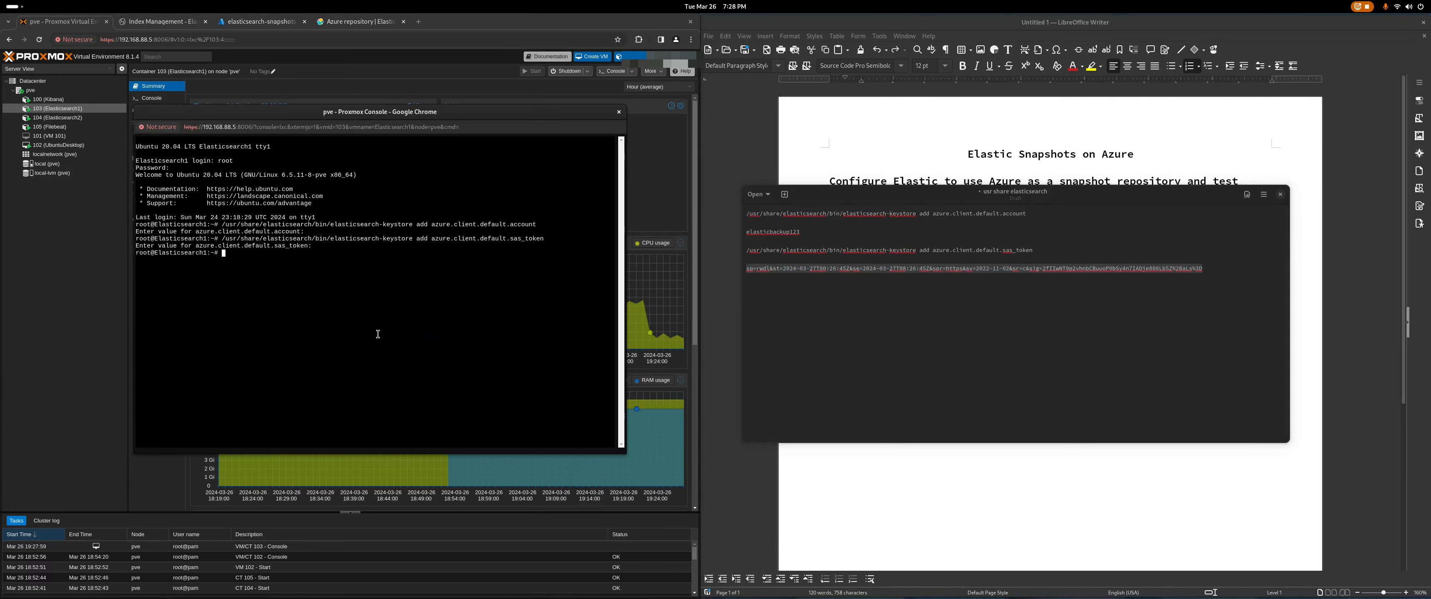
{"action": "type", "text": "systemctl restart elasticsearch"}
Step: Open a console for Elasticsearch2 container 104 and log in as root
{"action": "left_click_drag", "start_coordinate": [366, 112], "coordinate": [1150, 37]}
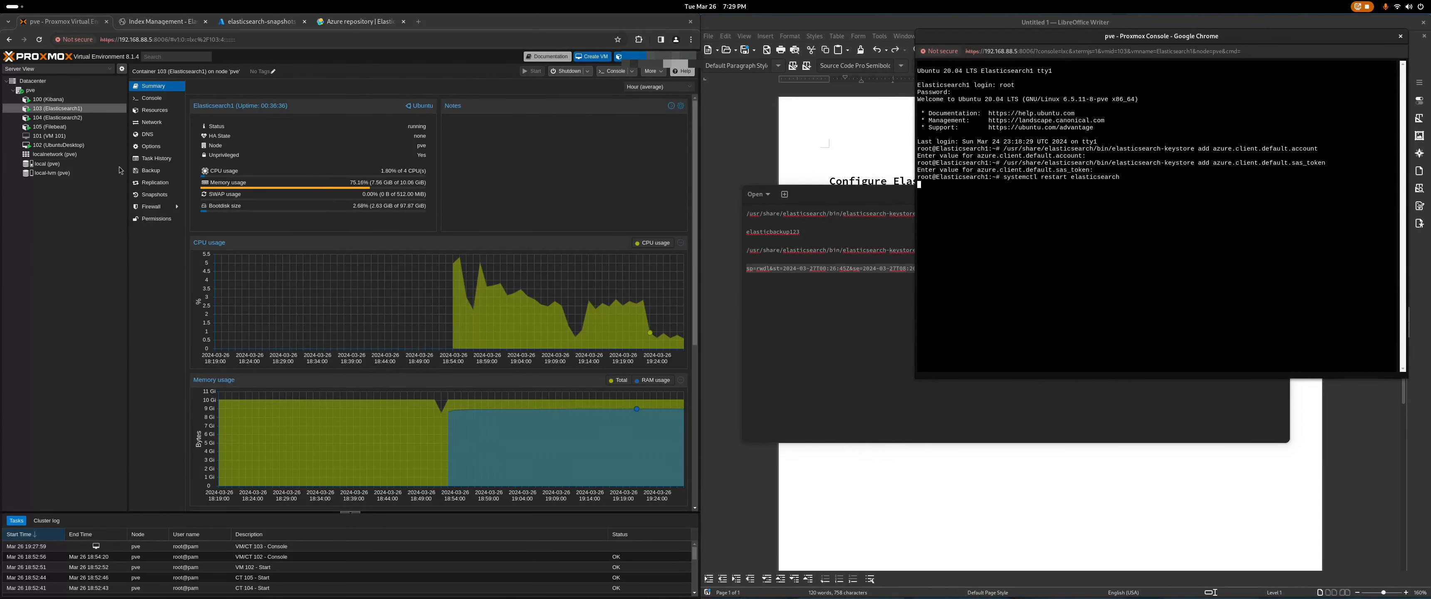
{"action": "left_click", "coordinate": [105, 117]}
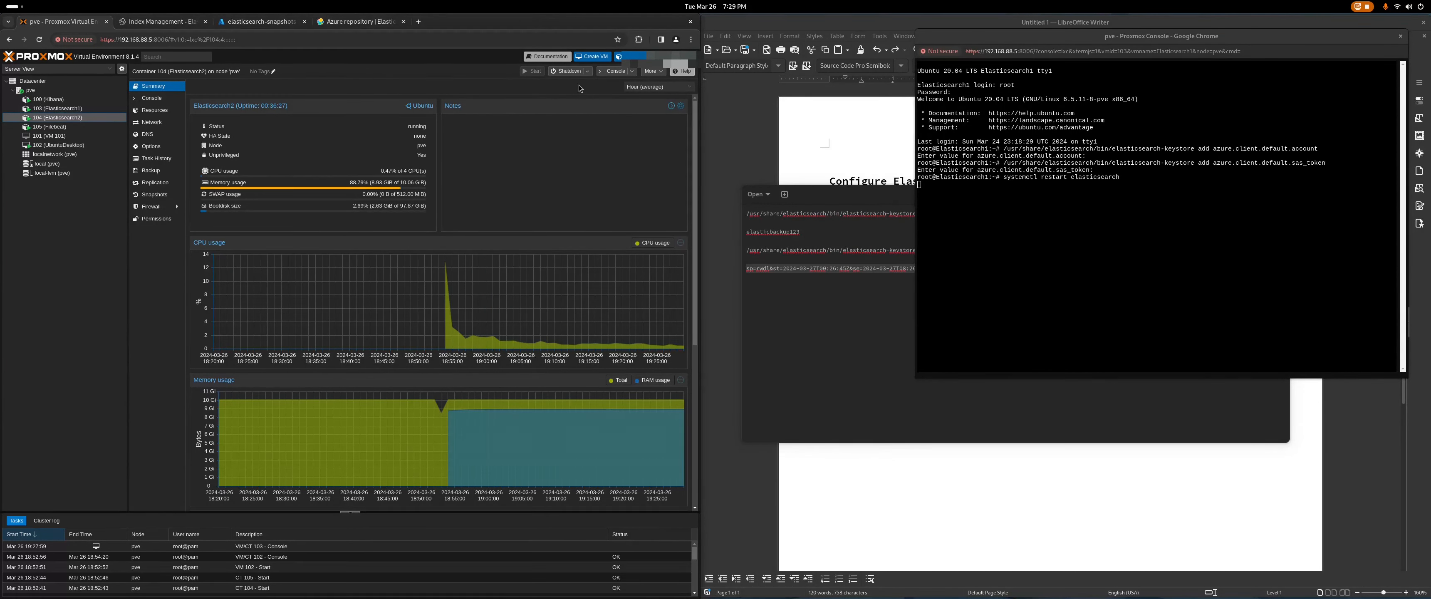
{"action": "left_click", "coordinate": [611, 72]}
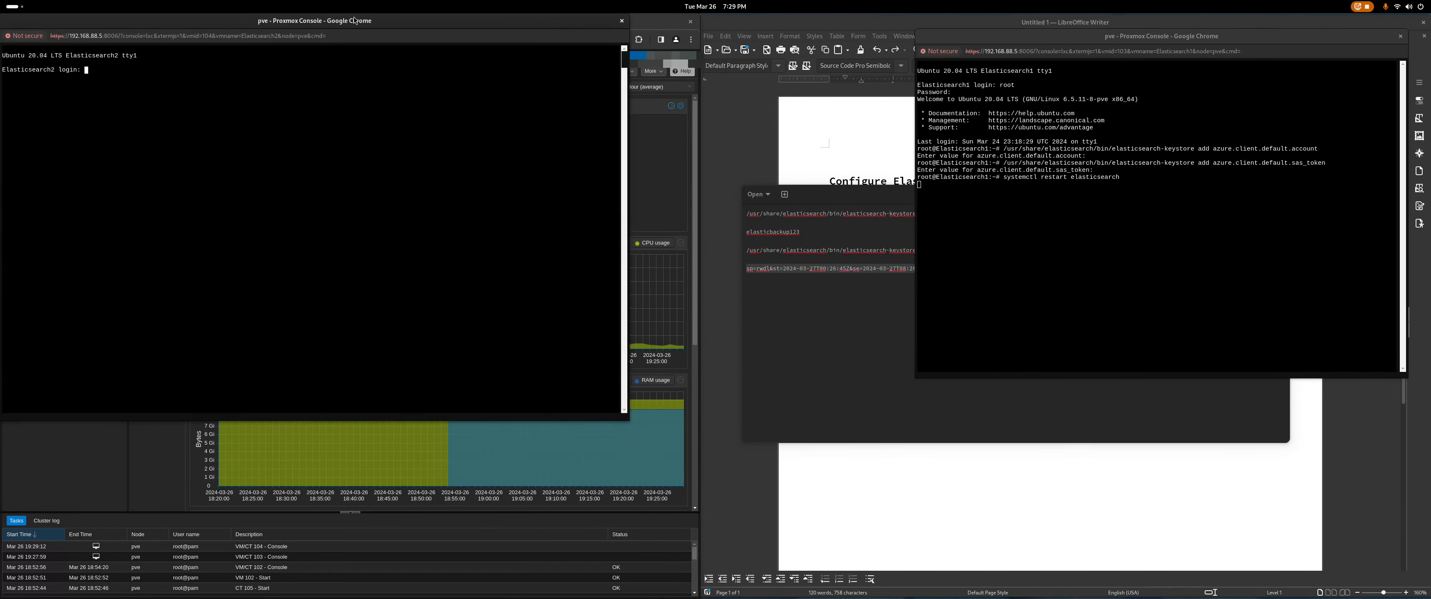
{"action": "left_click_drag", "start_coordinate": [354, 20], "coordinate": [415, 51]}
{"action": "type", "text": "root"}
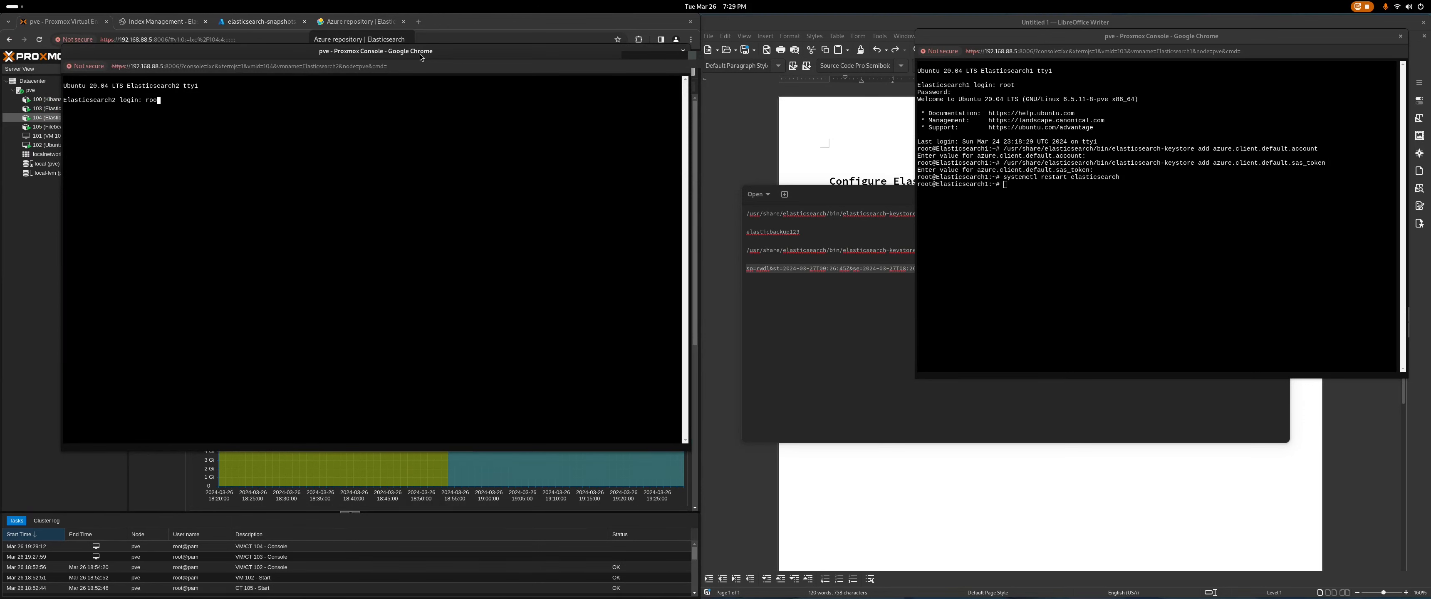
{"action": "key", "text": "Return"}
{"action": "key", "text": "Return"}
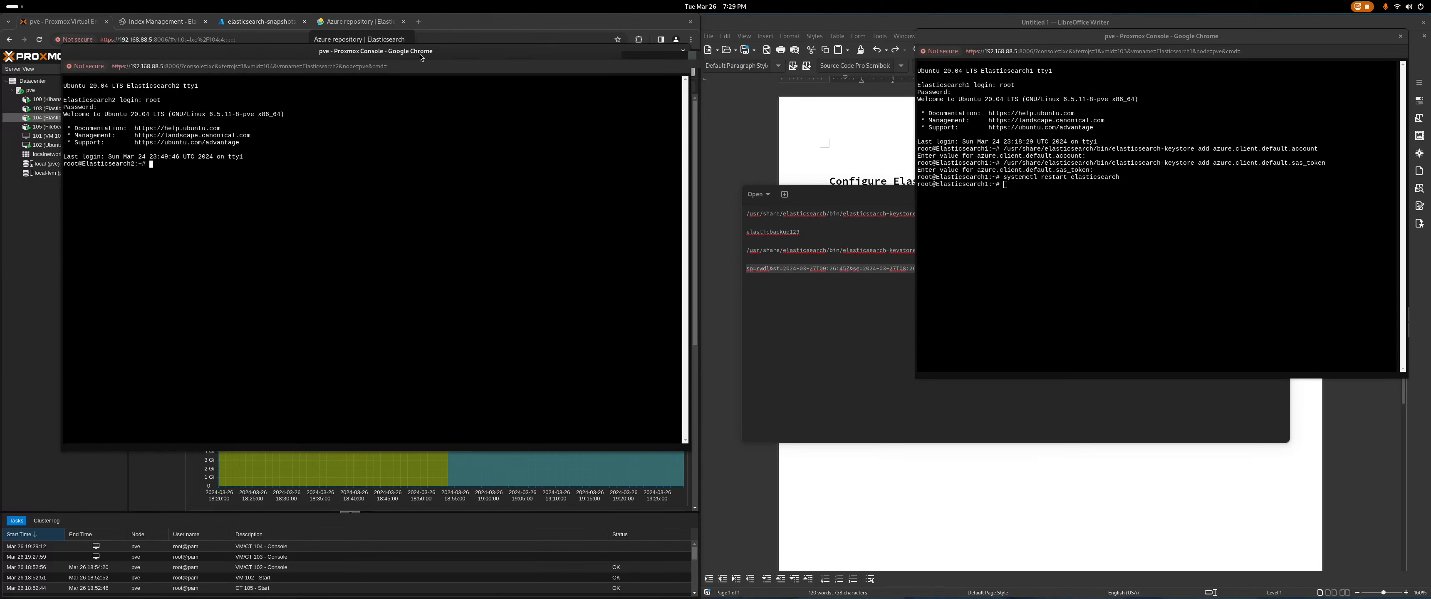
Step: Add azure.client.default.account to Elasticsearch2's keystore with the storage account name as value
{"action": "left_click", "coordinate": [826, 358]}
{"action": "left_click_drag", "start_coordinate": [1030, 214], "coordinate": [745, 212]}
{"action": "right_click", "coordinate": [798, 213]}
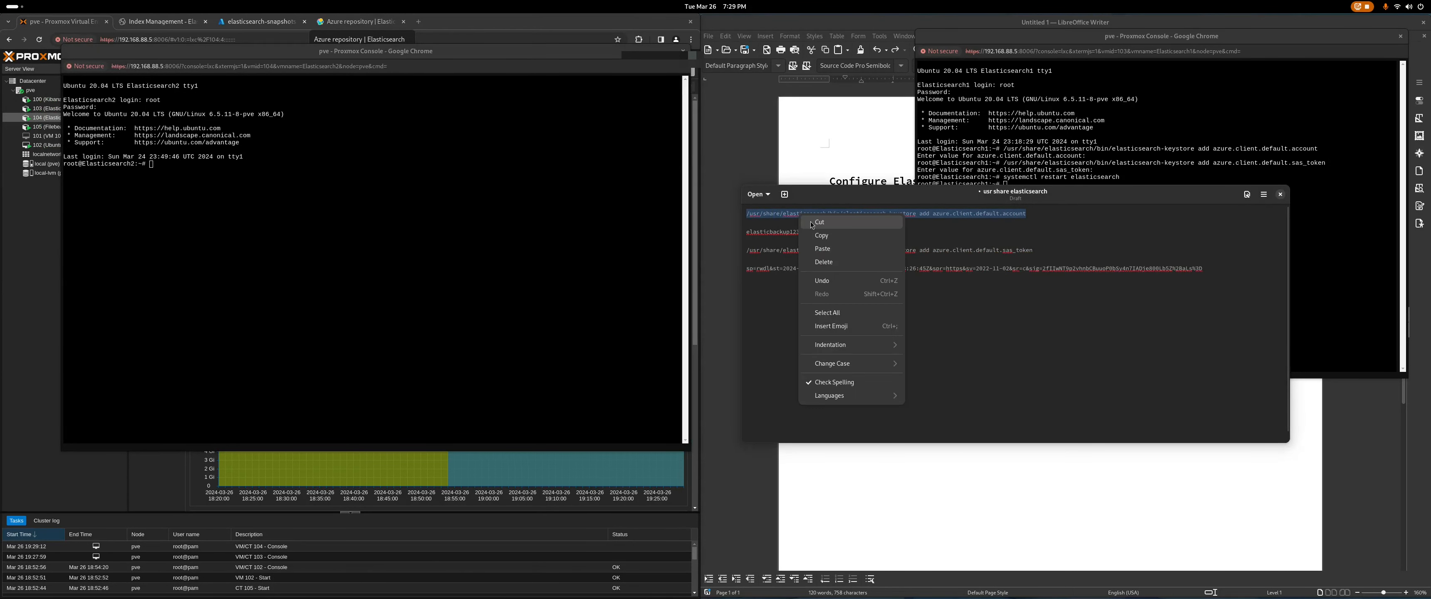
{"action": "left_click", "coordinate": [795, 232]}
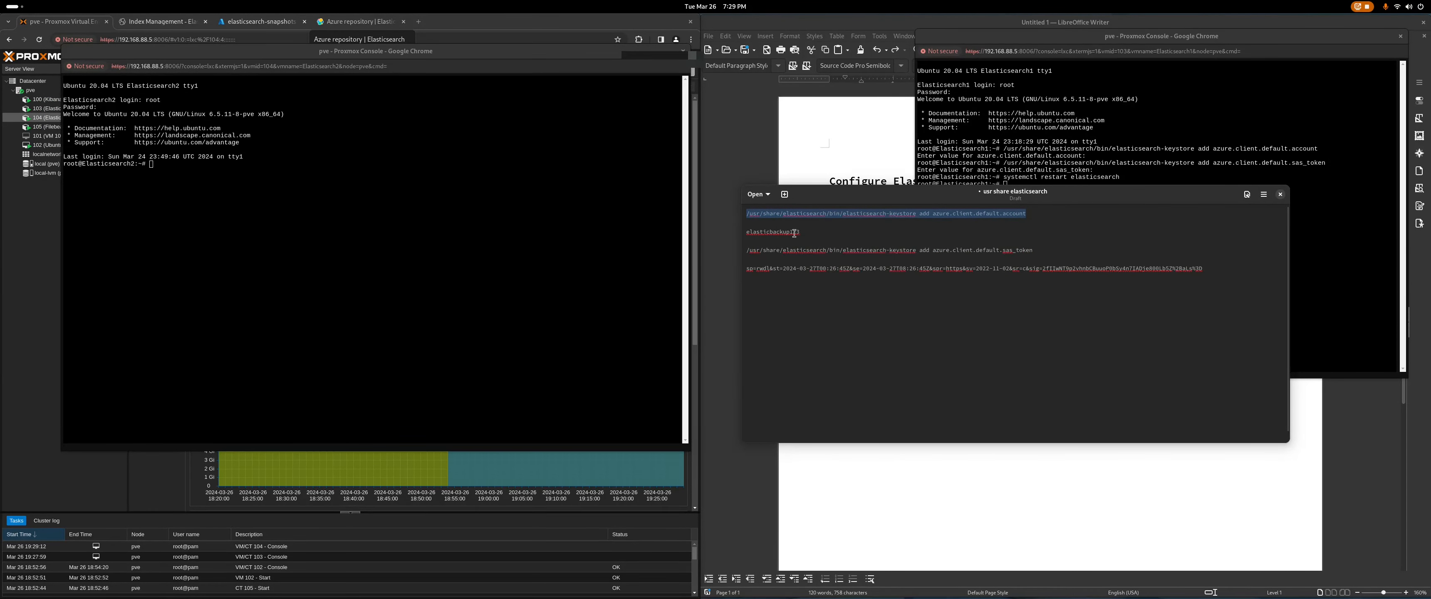
{"action": "left_click", "coordinate": [177, 167]}
{"action": "right_click", "coordinate": [176, 166]}
{"action": "left_click", "coordinate": [234, 253]}
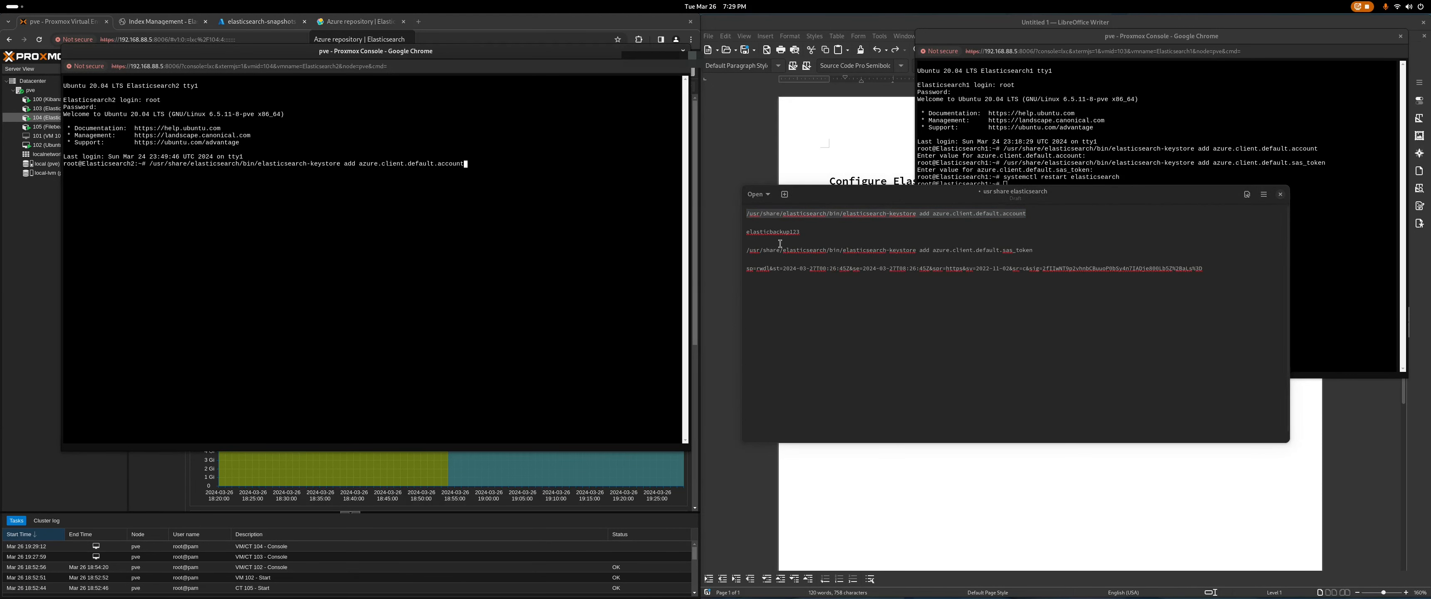
{"action": "left_click_drag", "start_coordinate": [800, 232], "coordinate": [745, 233]}
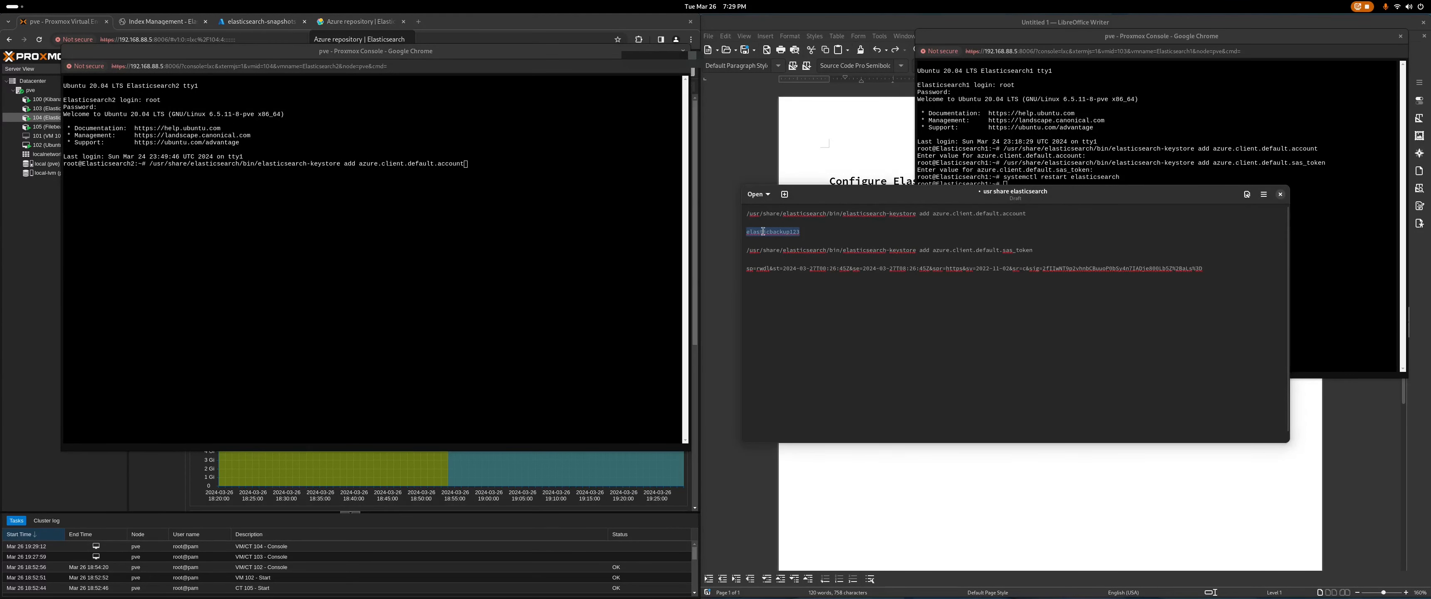
{"action": "right_click", "coordinate": [763, 232]}
{"action": "left_click", "coordinate": [799, 257]}
{"action": "left_click", "coordinate": [493, 161]}
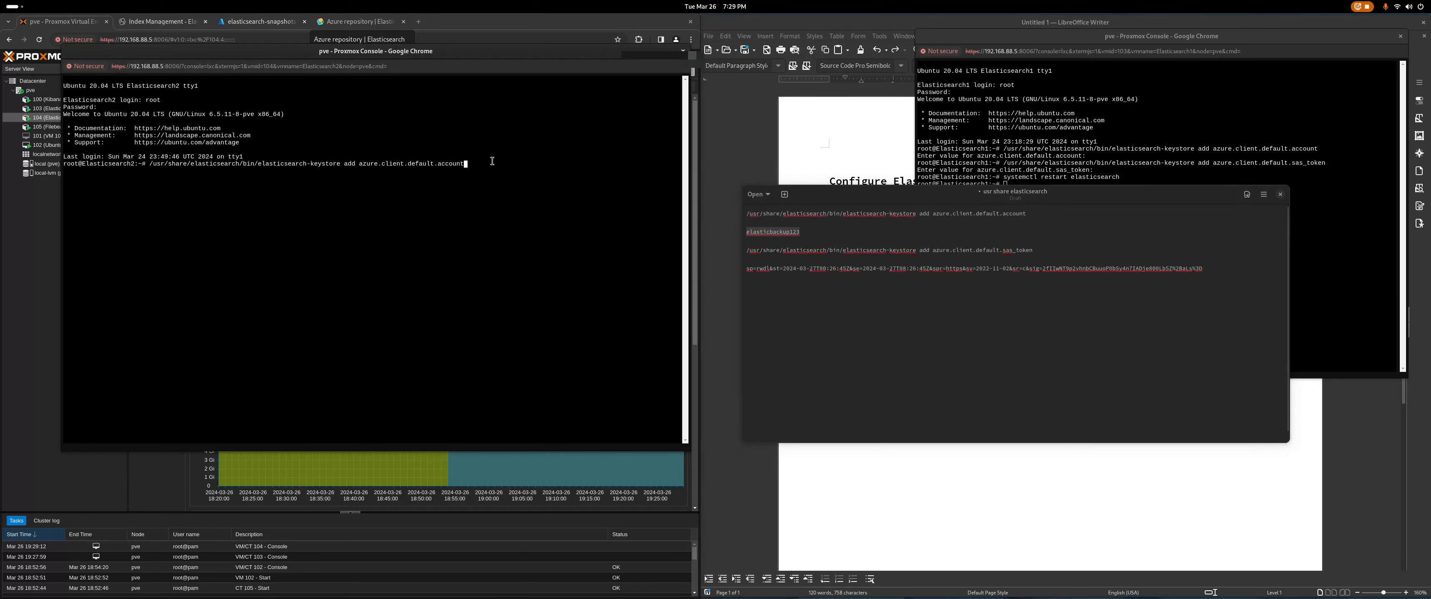
{"action": "right_click", "coordinate": [784, 232]}
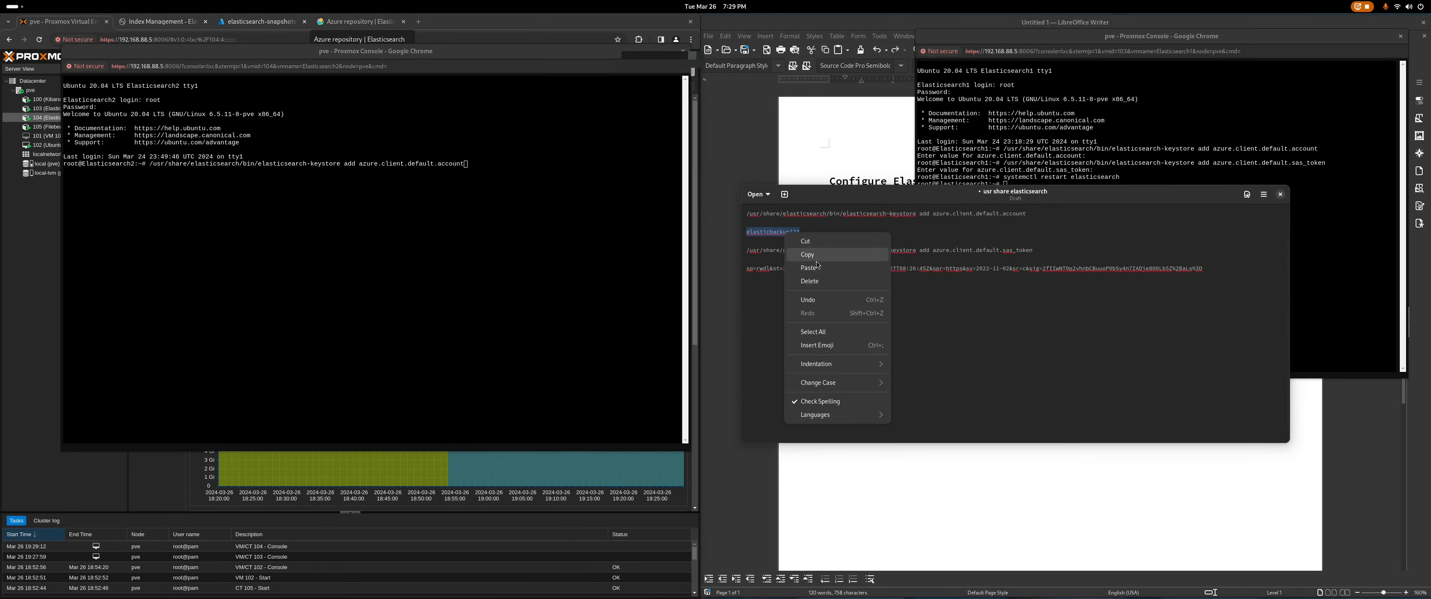
{"action": "left_click", "coordinate": [815, 260]}
{"action": "left_click", "coordinate": [508, 160]}
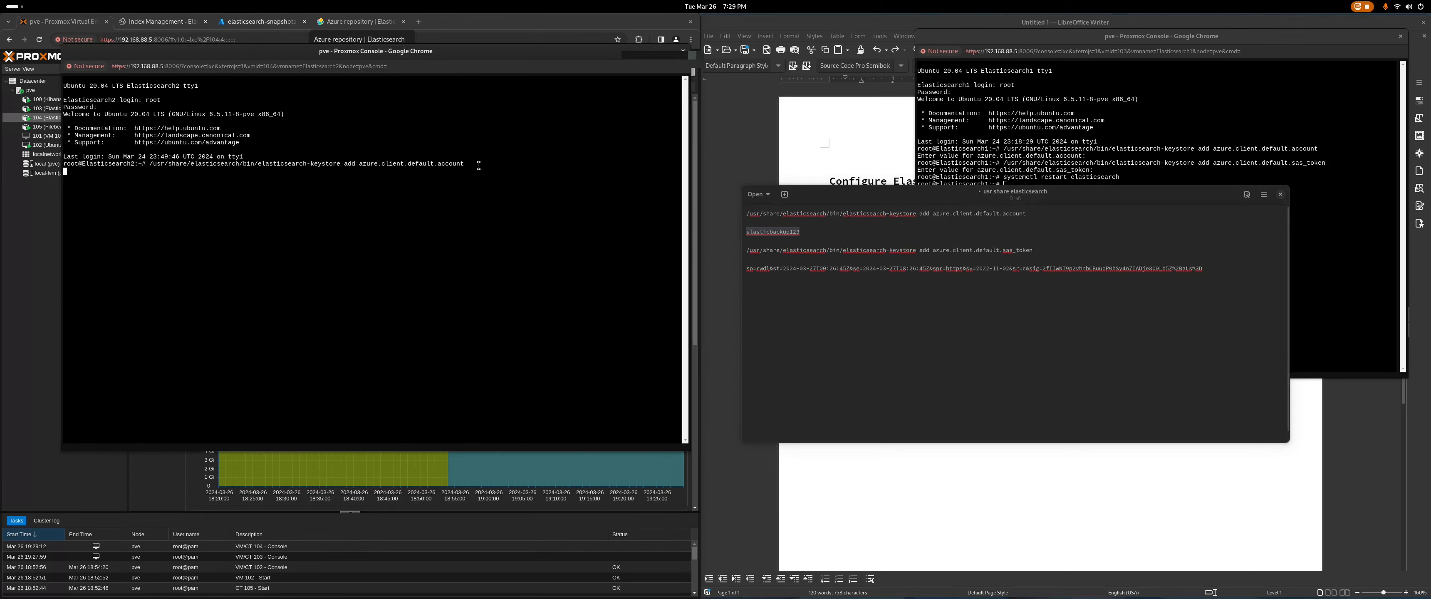
{"action": "right_click", "coordinate": [252, 171]}
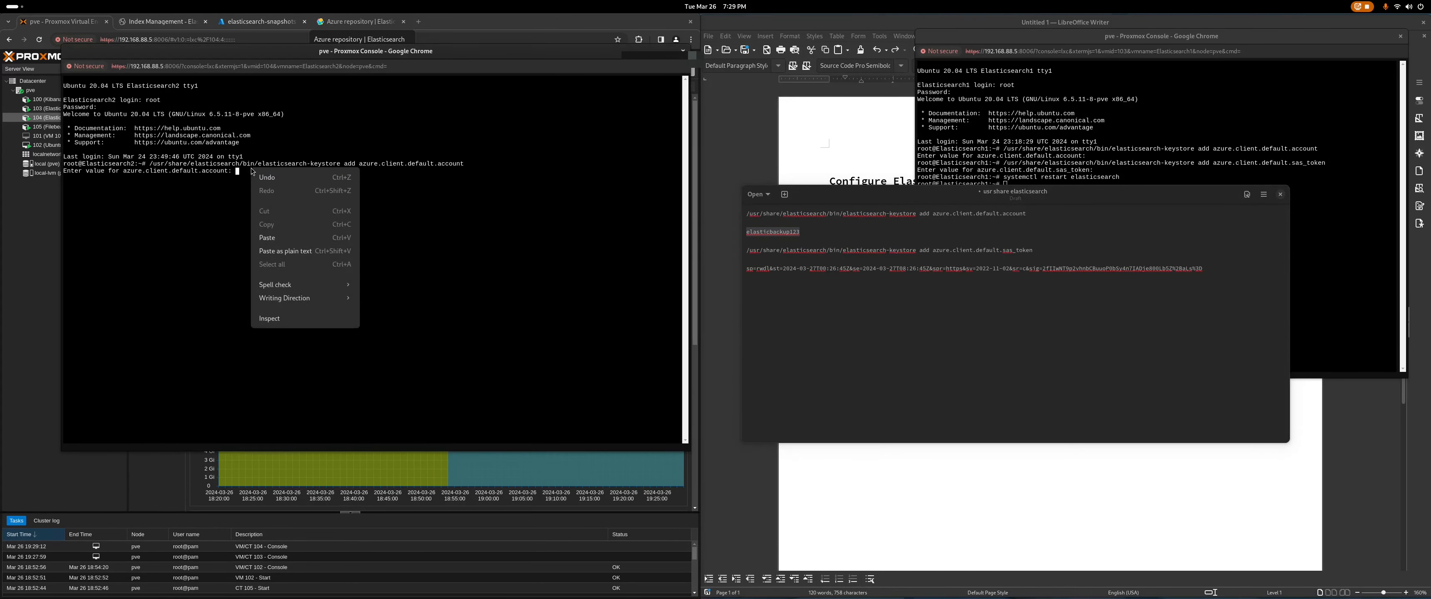
{"action": "right_click", "coordinate": [243, 172]}
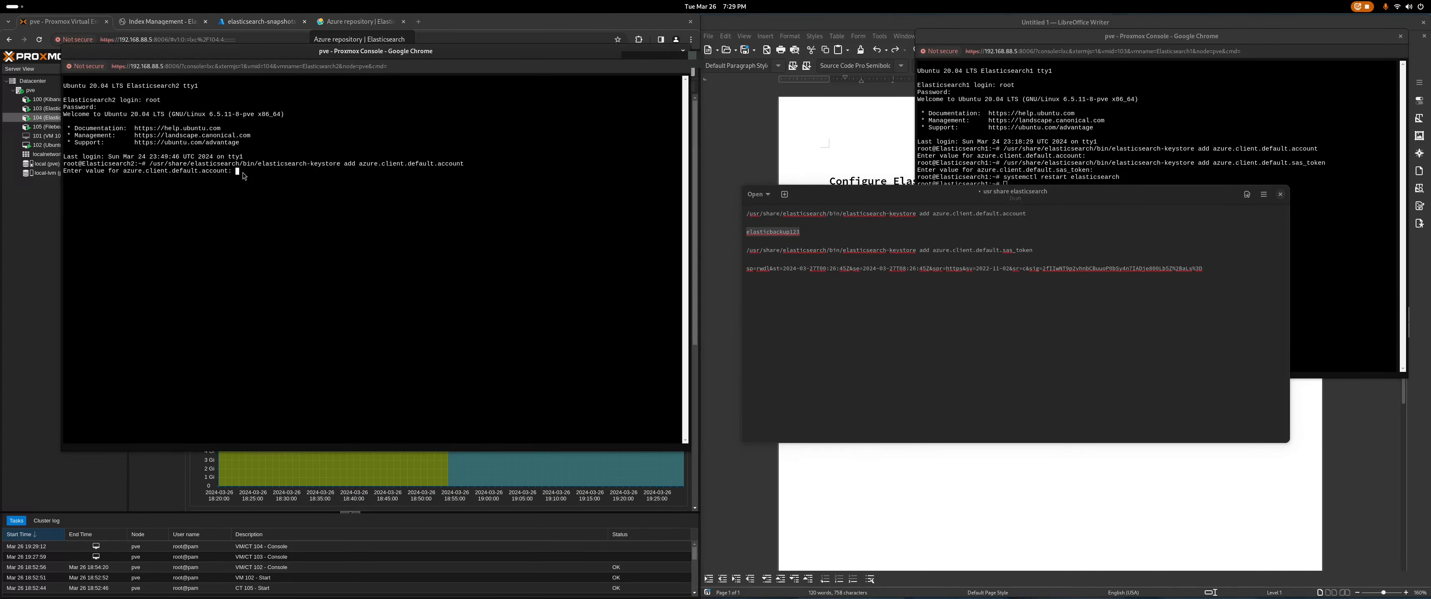
{"action": "left_click", "coordinate": [319, 253]}
{"action": "key", "text": "Return"}
Step: Add azure.client.default.sas_token to the keystore with the SAS token as value
{"action": "left_click_drag", "start_coordinate": [1045, 246], "coordinate": [745, 254]}
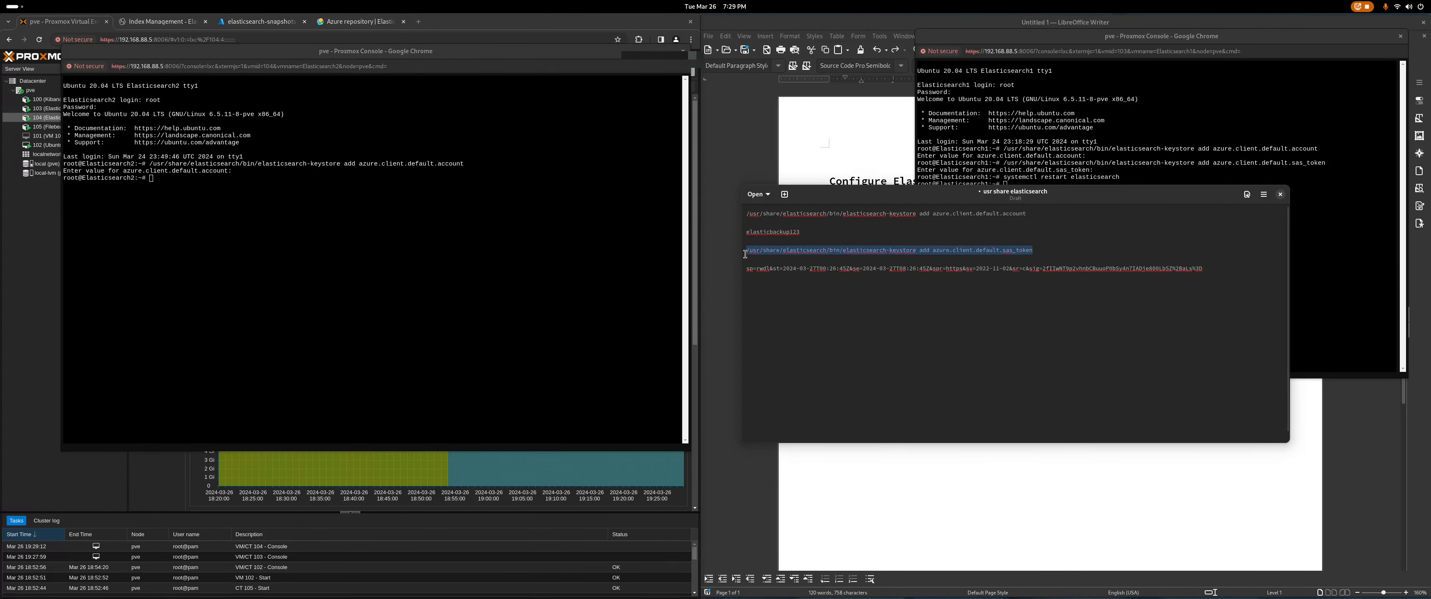
{"action": "right_click", "coordinate": [774, 253]}
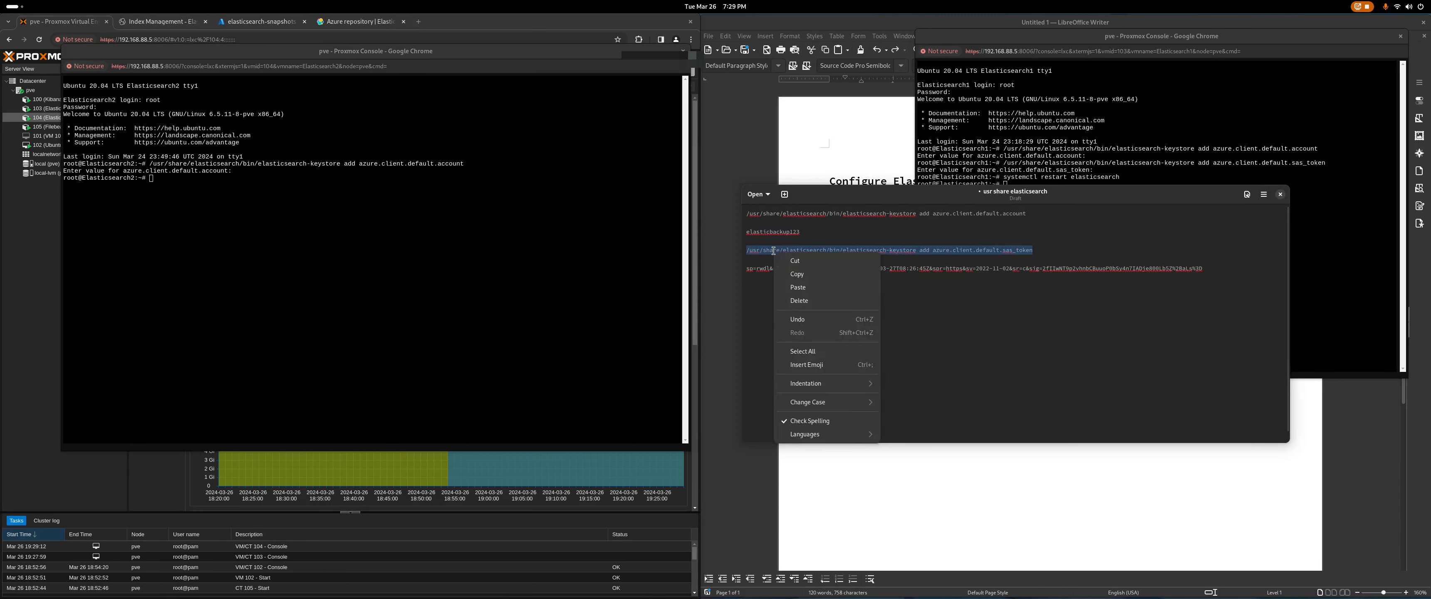
{"action": "left_click", "coordinate": [815, 280]}
{"action": "left_click", "coordinate": [238, 185]}
{"action": "right_click", "coordinate": [228, 183]}
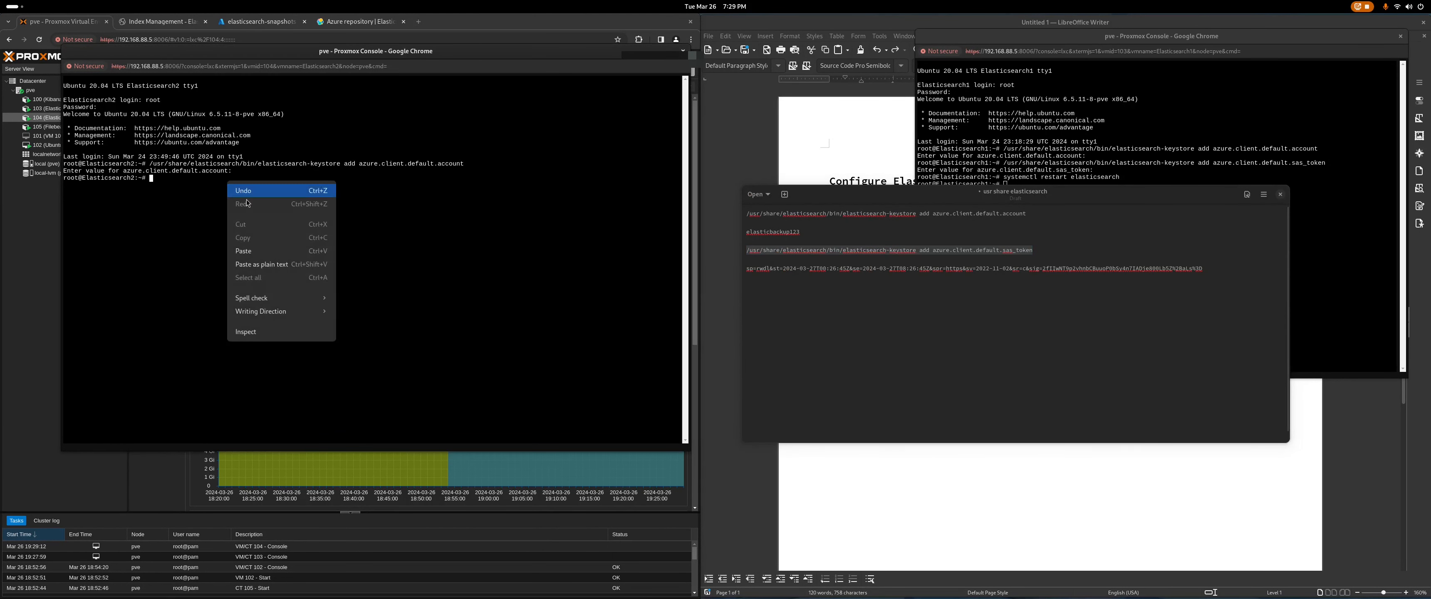
{"action": "left_click", "coordinate": [273, 266]}
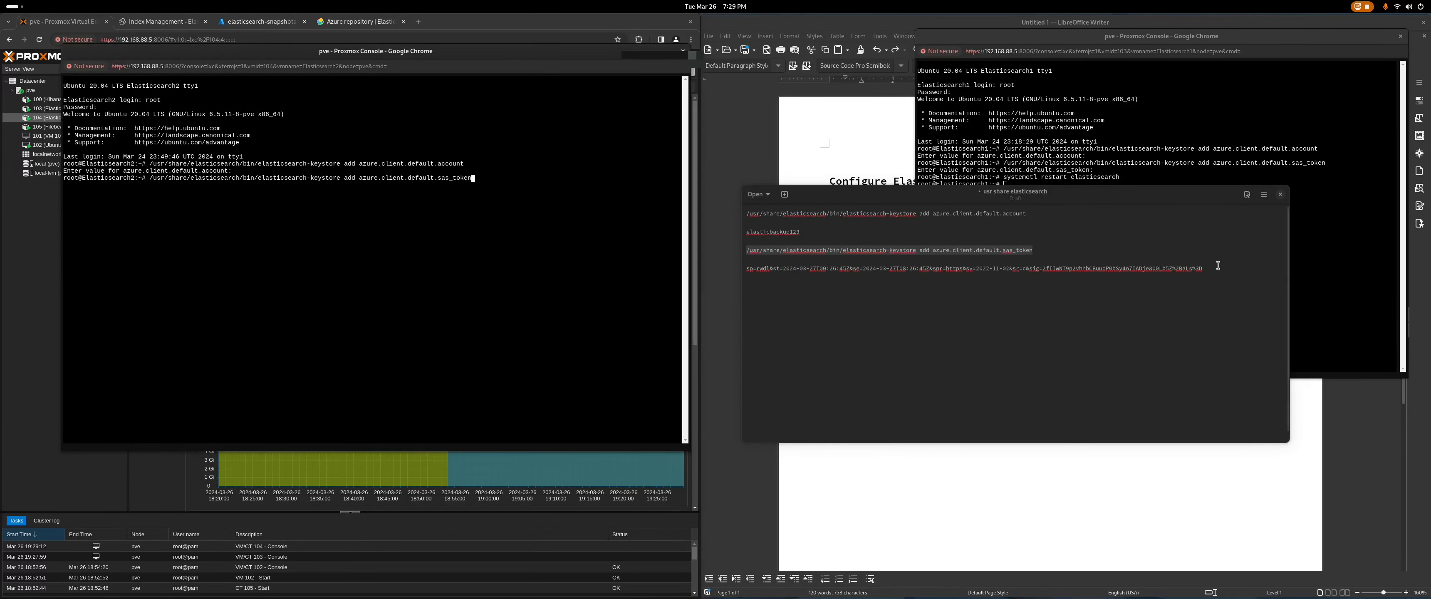
{"action": "left_click_drag", "start_coordinate": [1204, 269], "coordinate": [745, 272]}
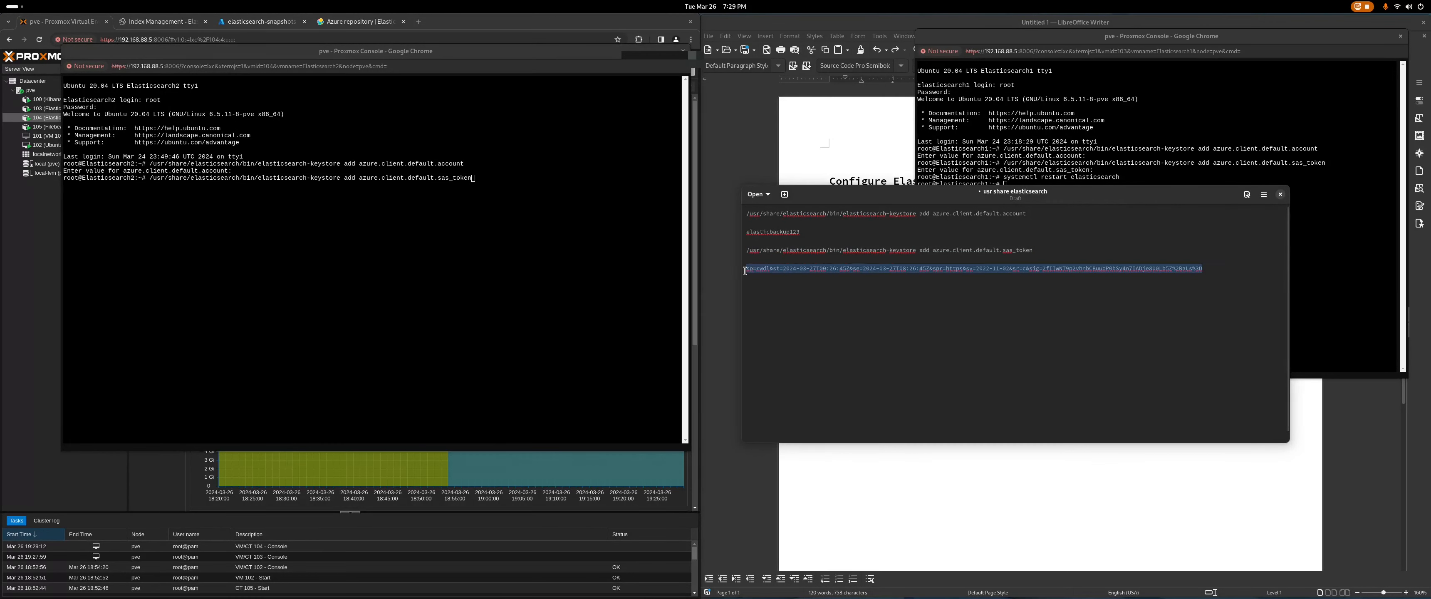
{"action": "right_click", "coordinate": [783, 270]}
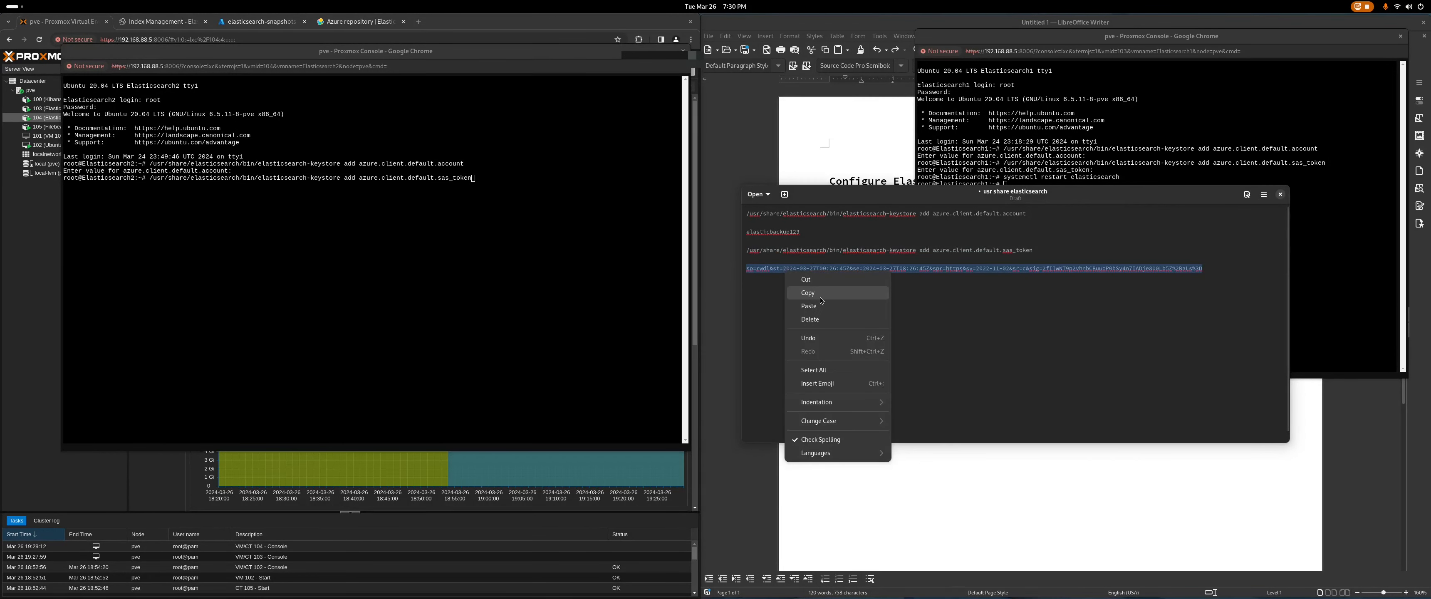
{"action": "left_click", "coordinate": [820, 296]}
{"action": "right_click", "coordinate": [816, 271]}
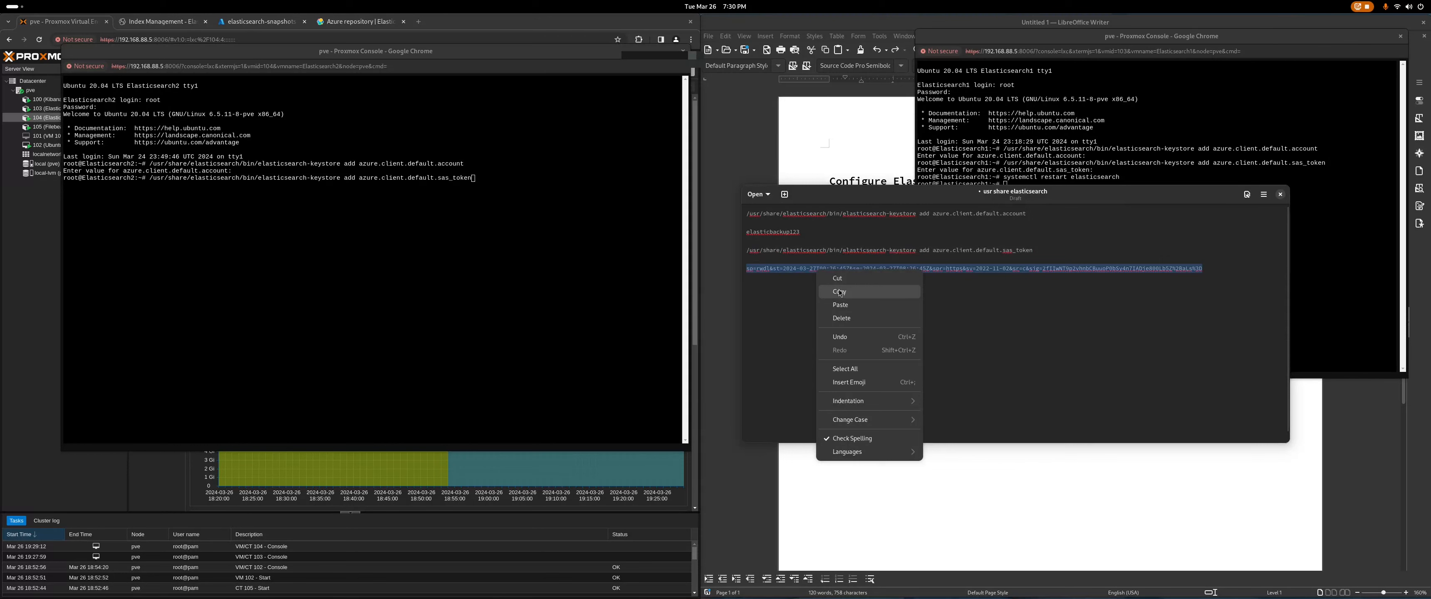
{"action": "left_click", "coordinate": [841, 292]}
{"action": "left_click", "coordinate": [510, 181]}
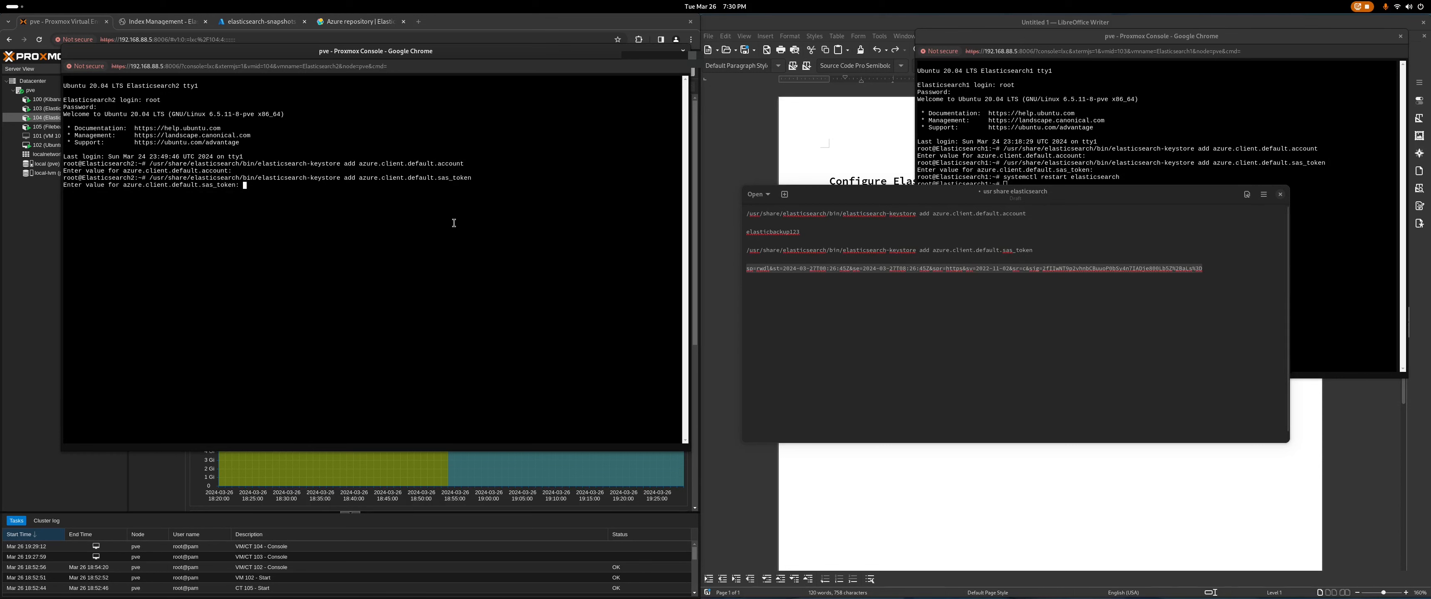
{"action": "right_click", "coordinate": [273, 185]}
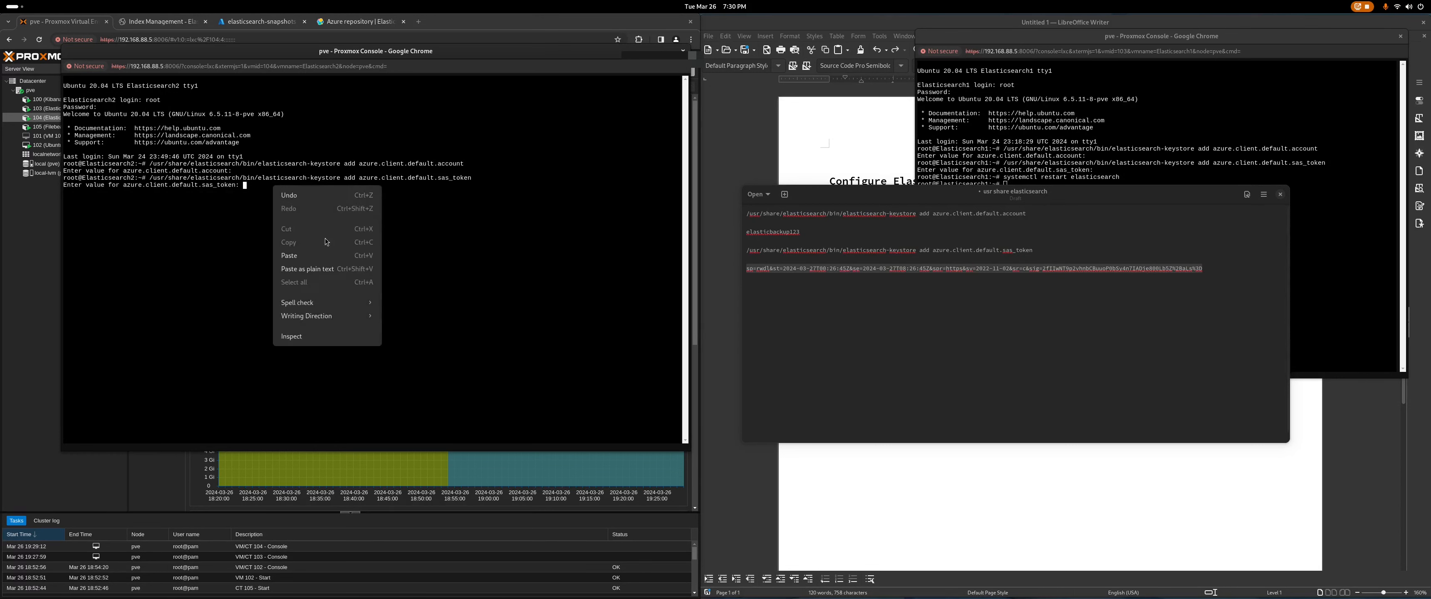
{"action": "left_click", "coordinate": [319, 269]}
{"action": "key", "text": "Return"}
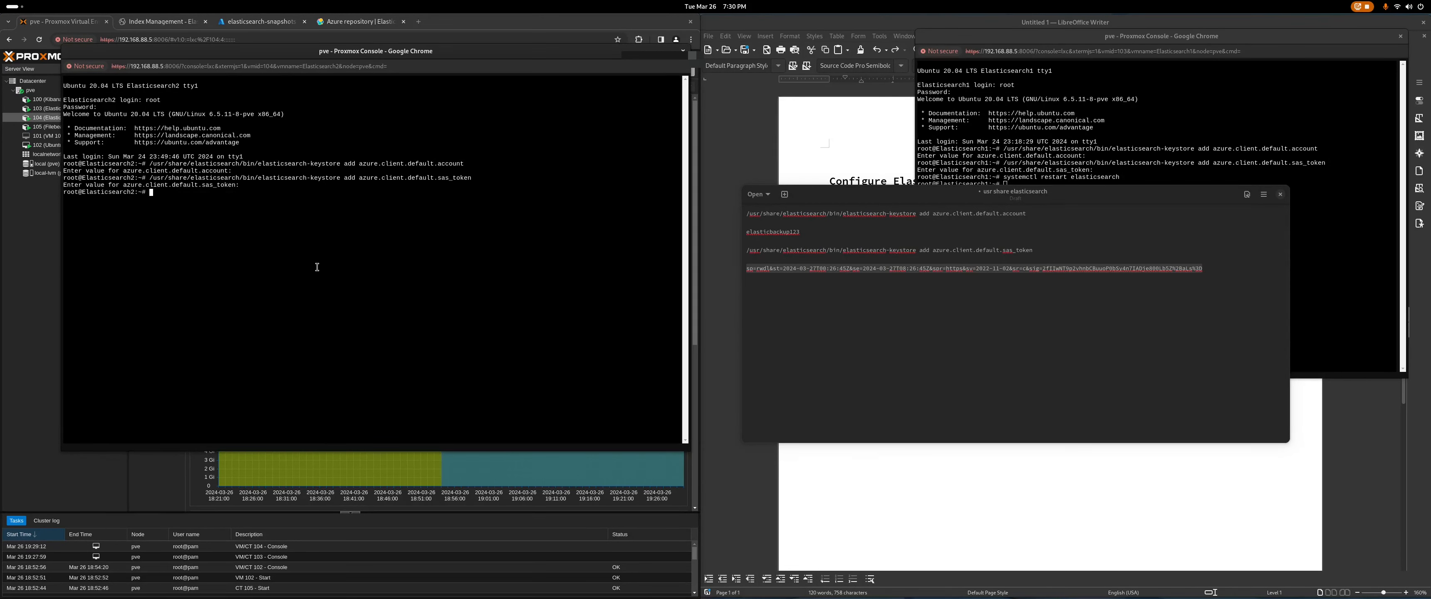
Step: Issue systemctl restart elasticsearch on Elasticsearch2 and close the Elasticsearch1 console, choosing Leave
{"action": "type", "text": "systemctl restart elasticsearch"}
{"action": "left_click", "coordinate": [946, 180]}
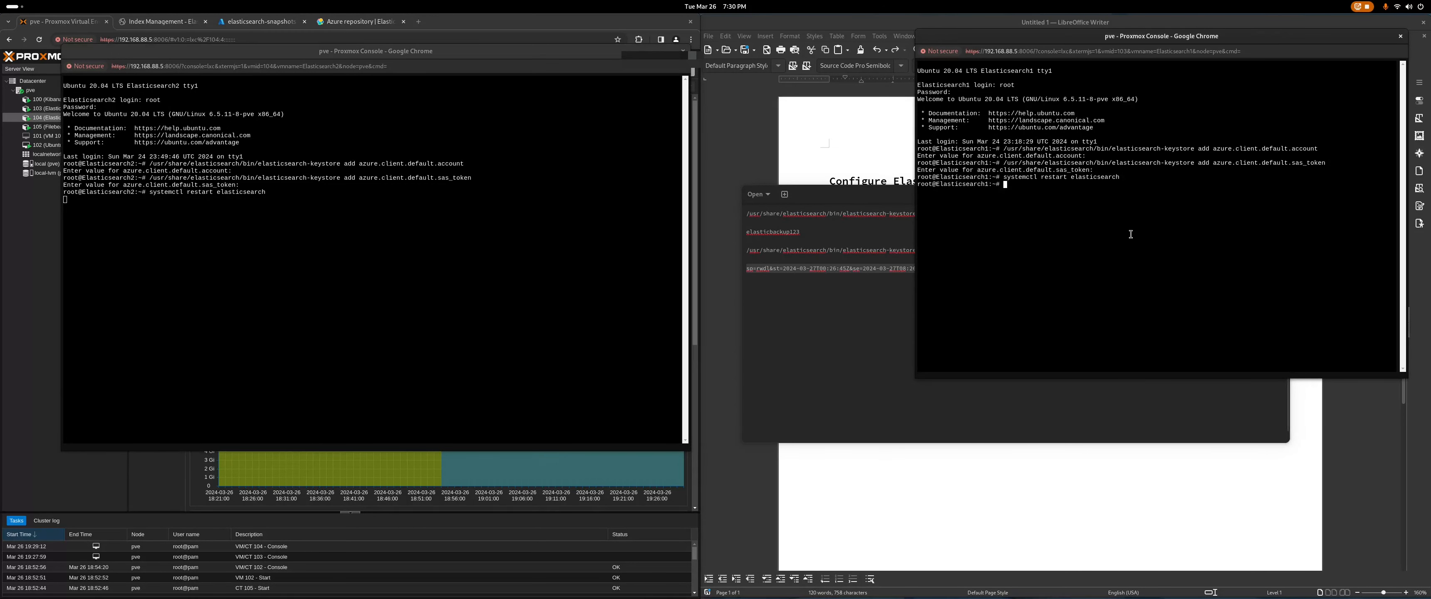
{"action": "left_click", "coordinate": [1401, 36]}
{"action": "left_click", "coordinate": [1230, 103]}
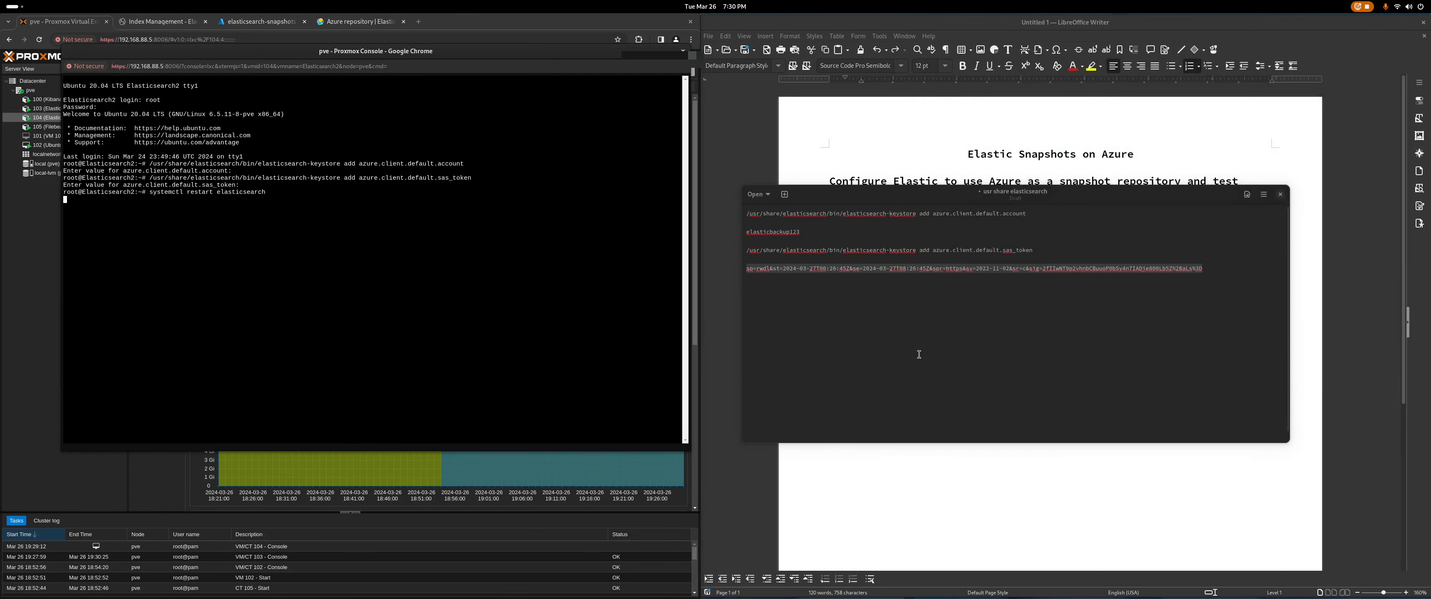
Step: Close the Elasticsearch2 console, choosing Leave, and return to Kibana's Index Management page
{"action": "left_click", "coordinate": [911, 22]}
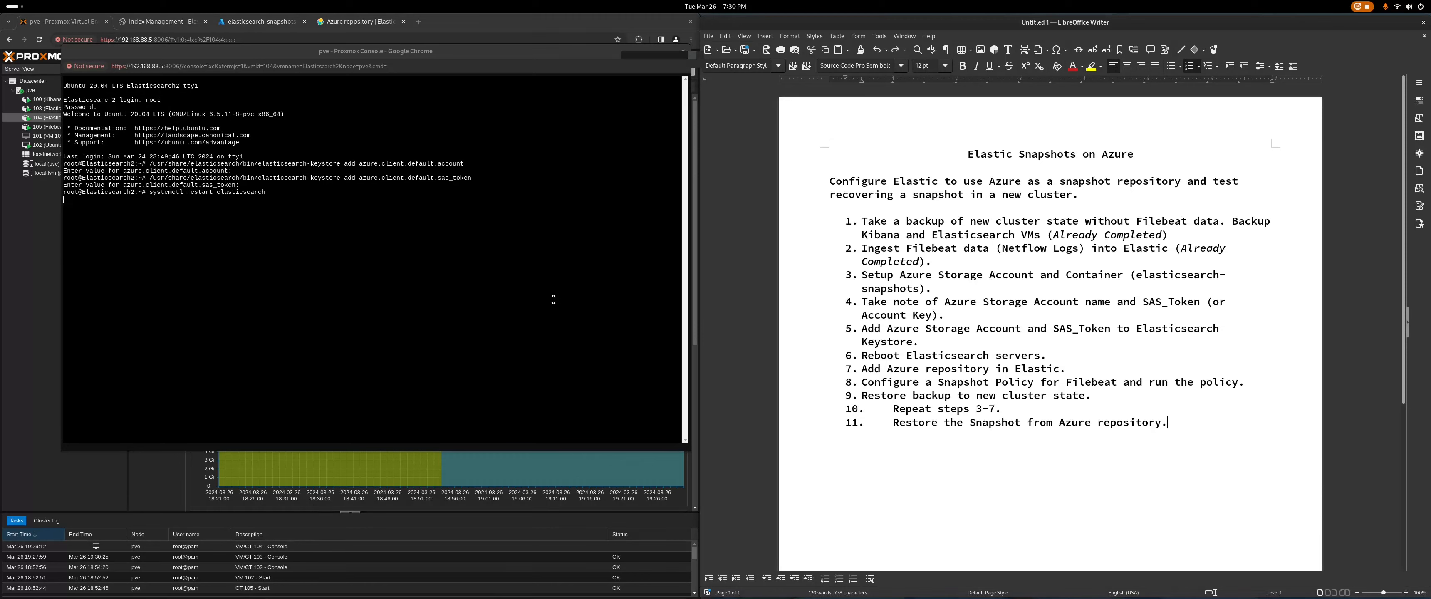
{"action": "left_click", "coordinate": [553, 300]}
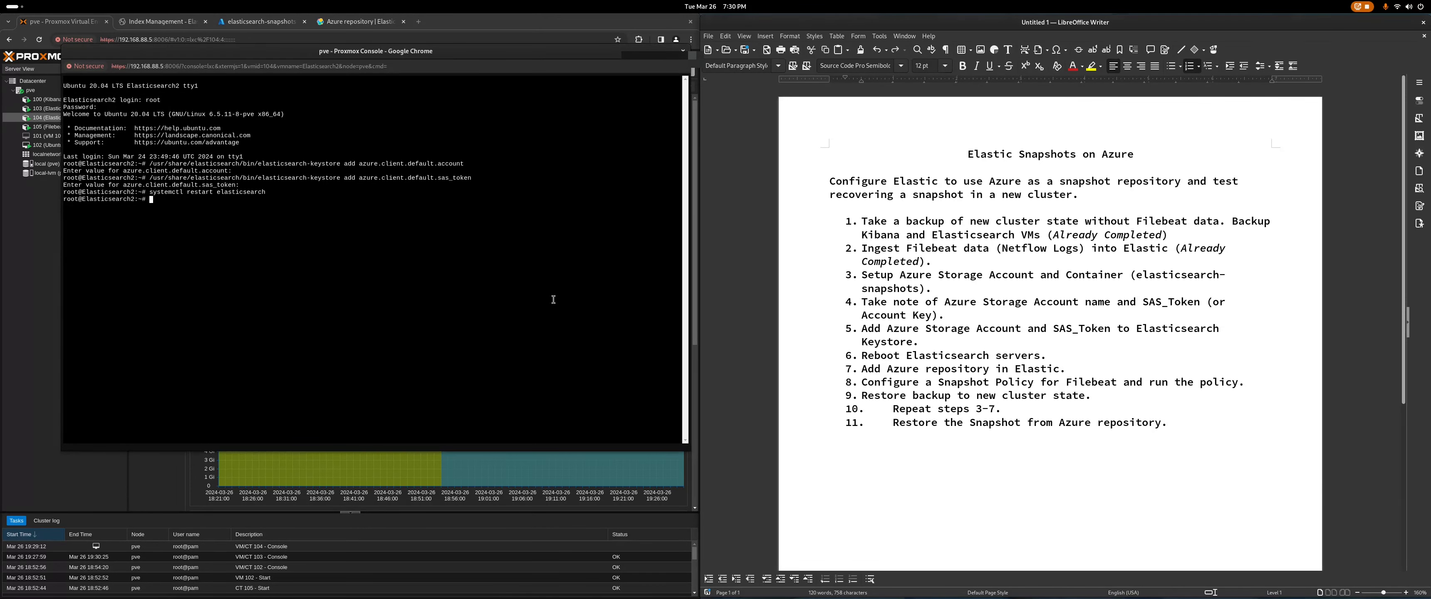
{"action": "left_click", "coordinate": [682, 51]}
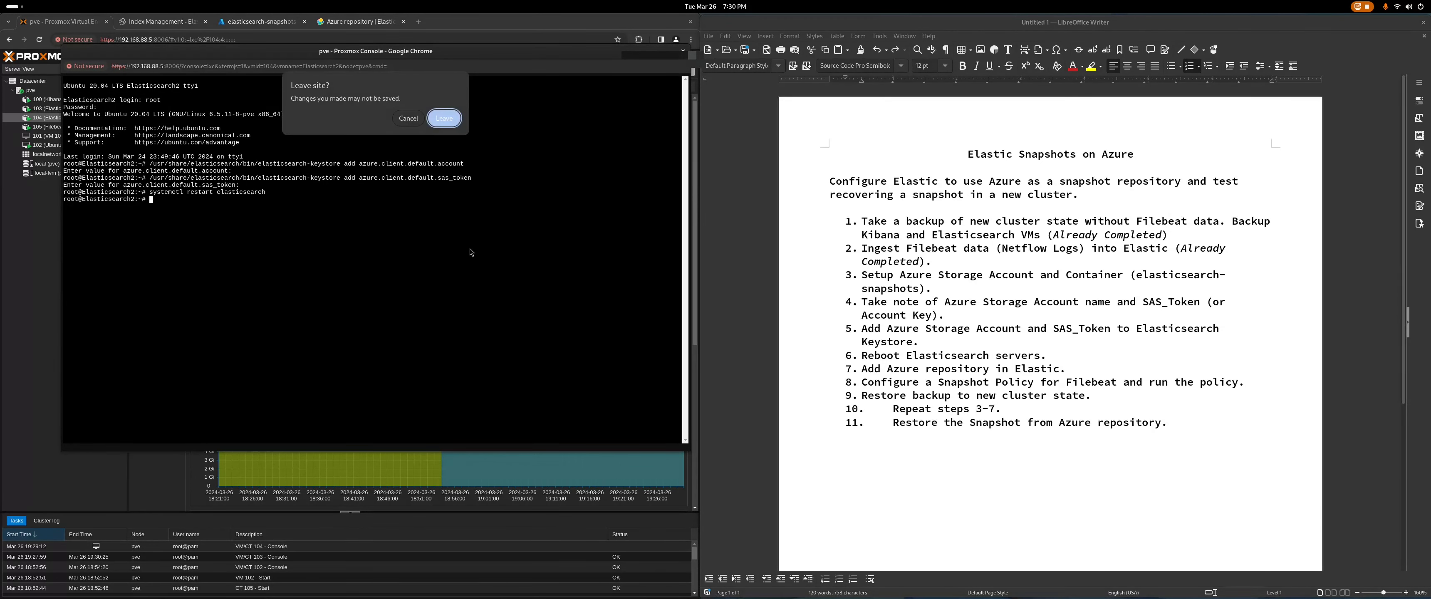
{"action": "left_click", "coordinate": [441, 119]}
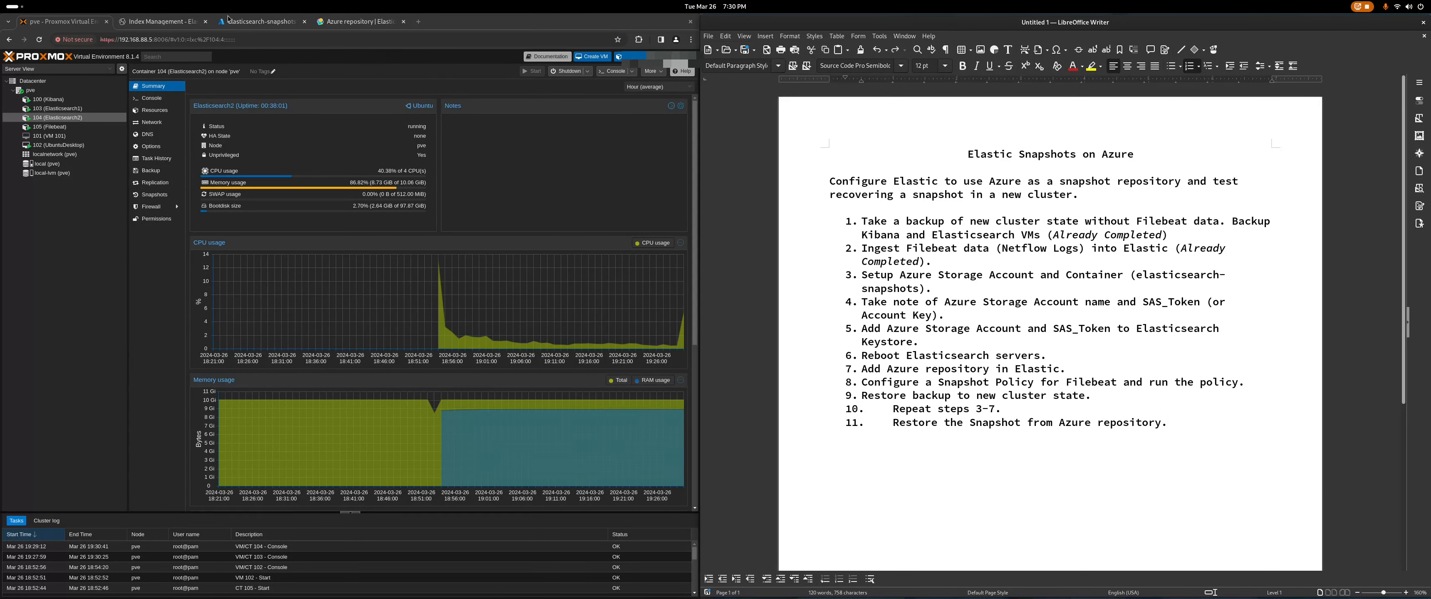
{"action": "left_click", "coordinate": [167, 22]}
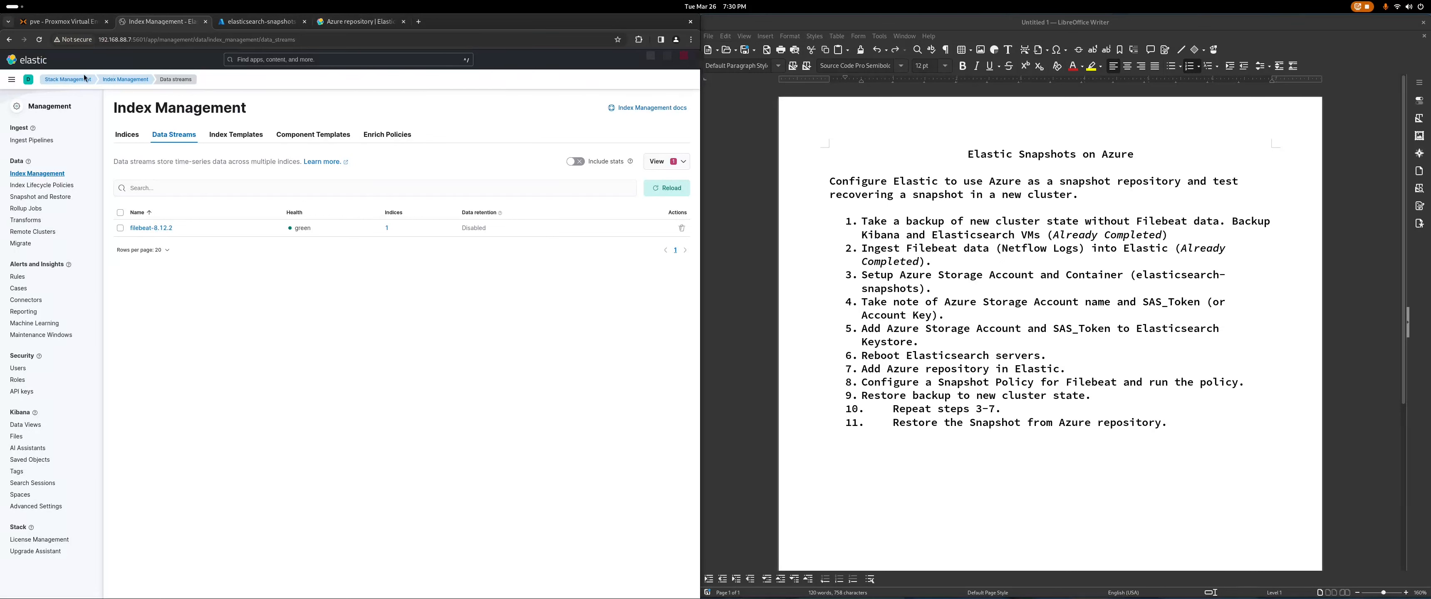
Step: In Snapshot and Restore, register a new Azure-type repository named backup
{"action": "left_click", "coordinate": [56, 197]}
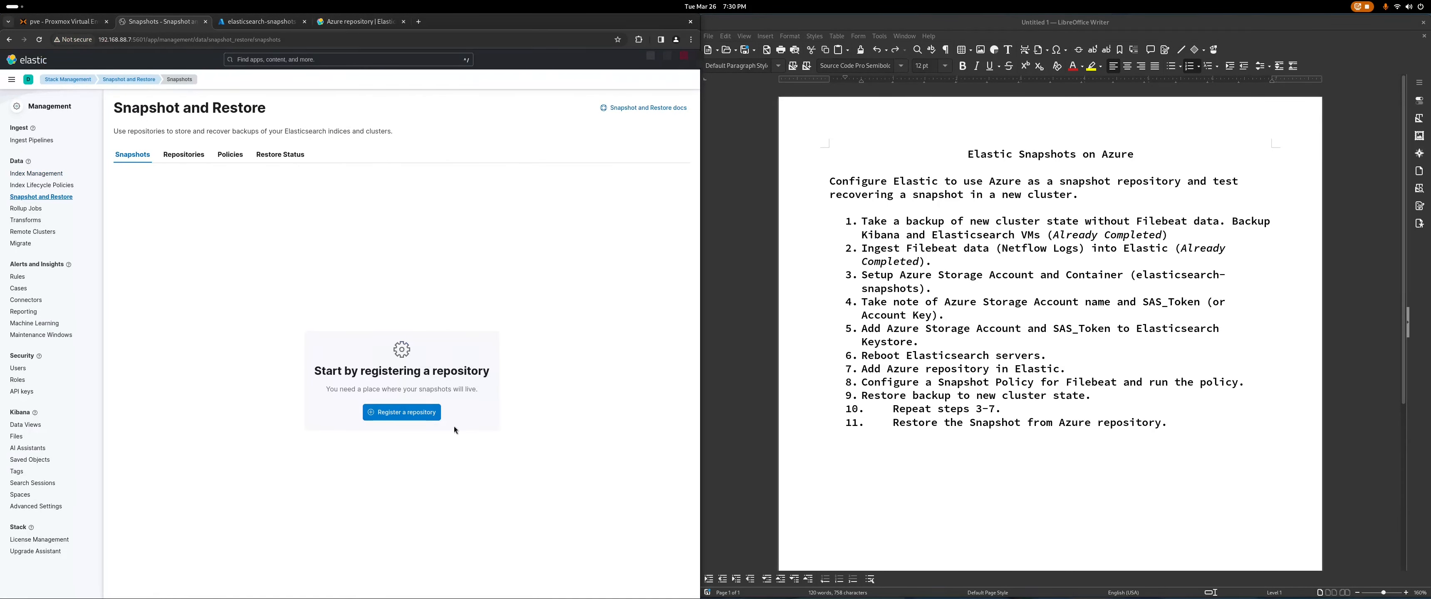
{"action": "left_click", "coordinate": [405, 413]}
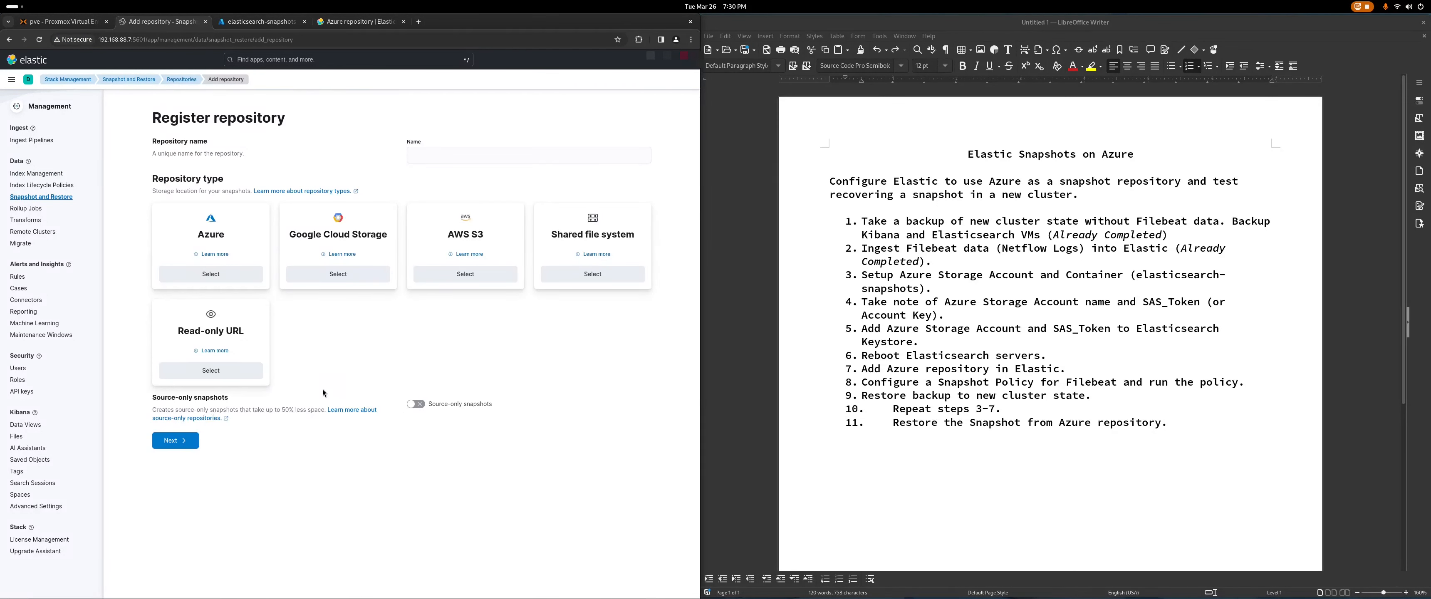
{"action": "left_click", "coordinate": [214, 274]}
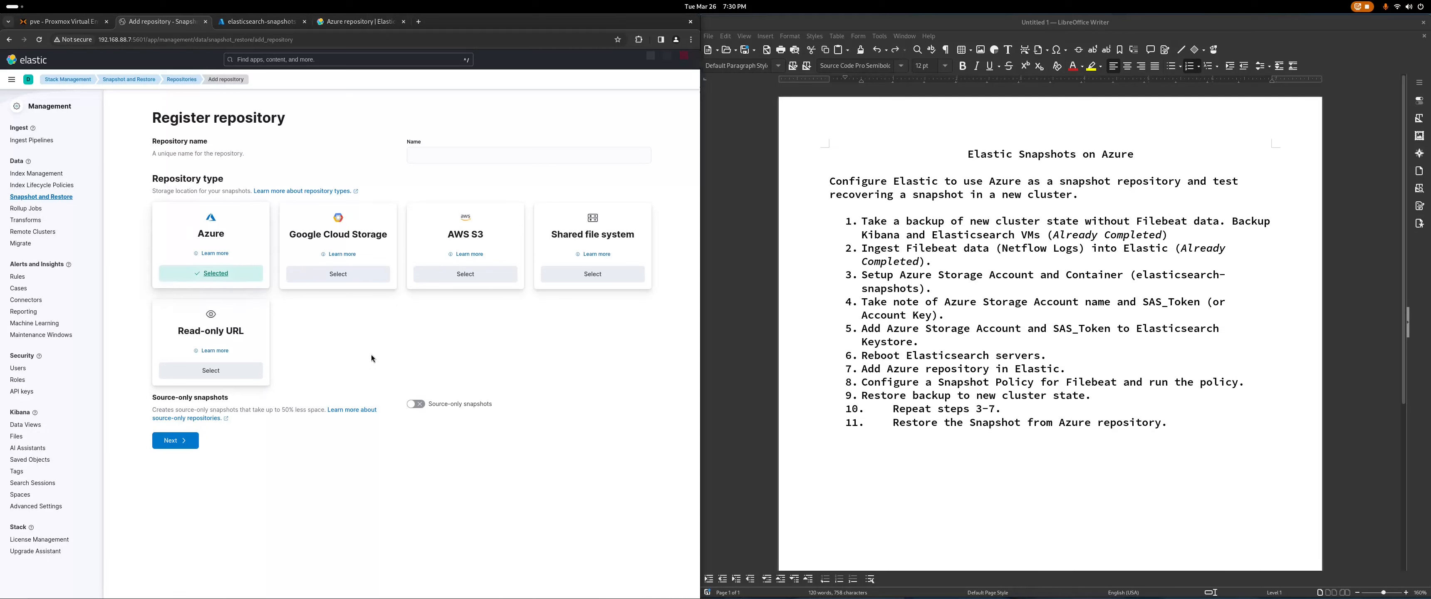
{"action": "left_click", "coordinate": [176, 440]}
{"action": "left_click", "coordinate": [460, 198]}
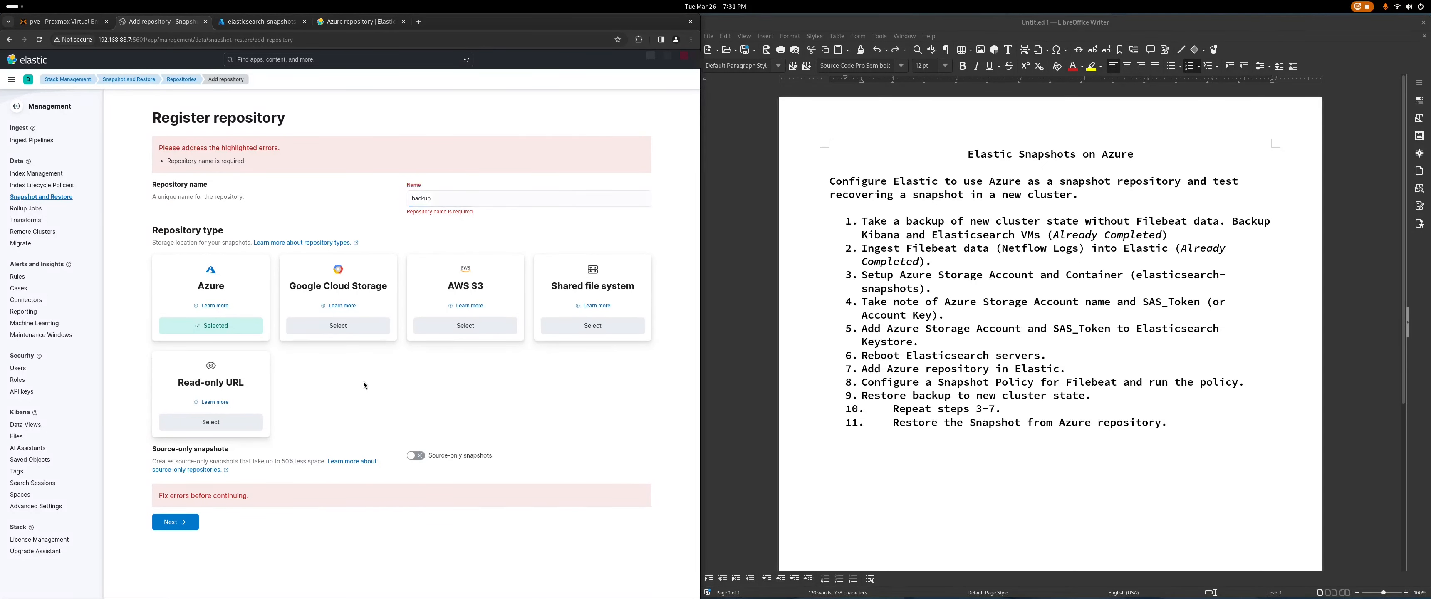
{"action": "left_click", "coordinate": [163, 522]}
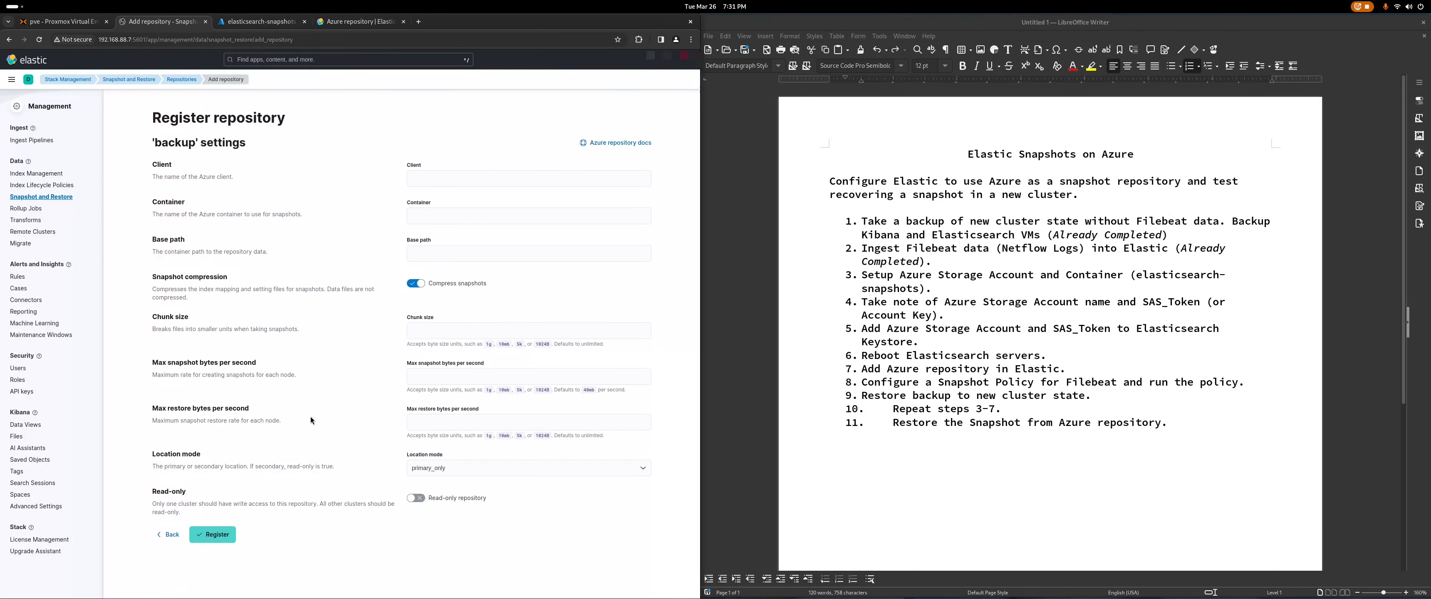
{"action": "left_click", "coordinate": [218, 535]}
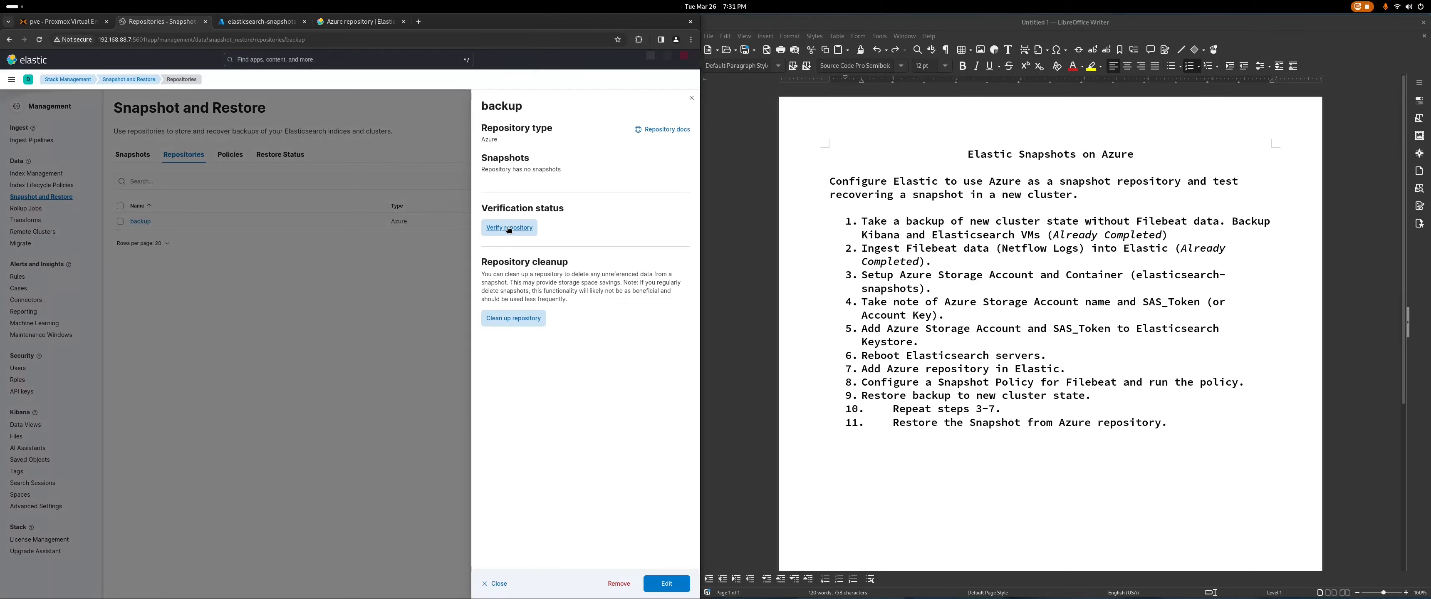
Step: Verify the backup repository's connection, close its details, and open the Snapshots list
{"action": "left_click", "coordinate": [510, 228]}
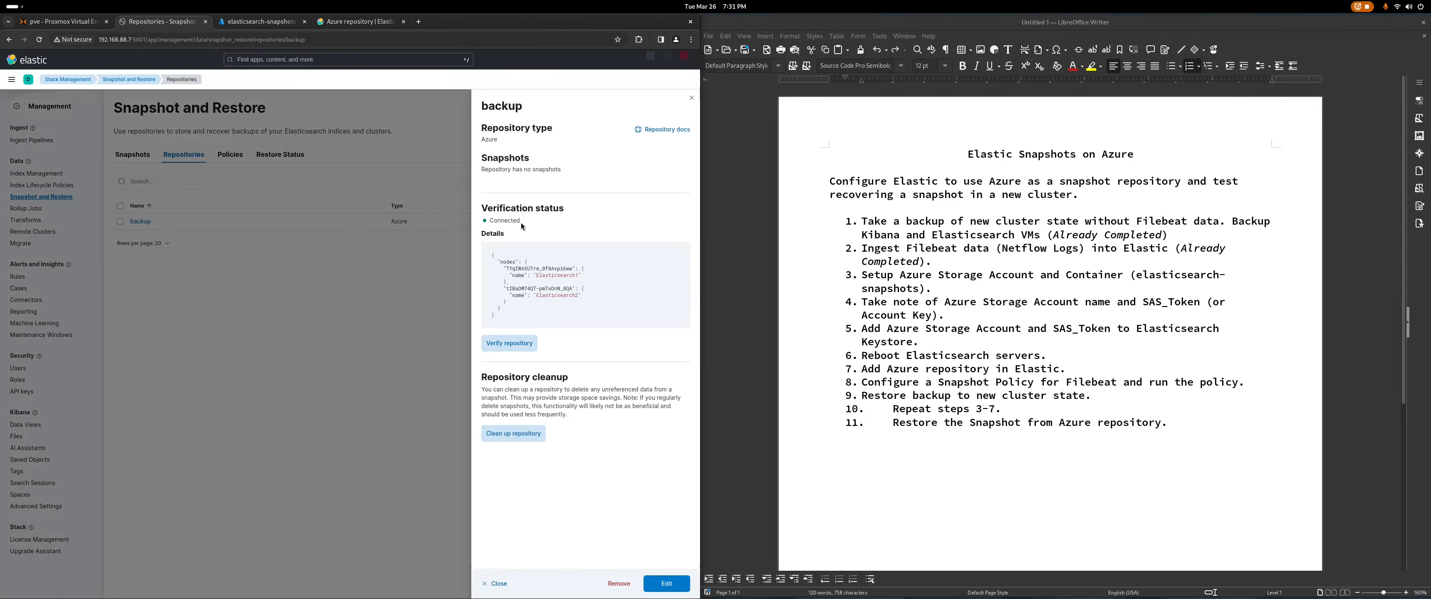
{"action": "left_click", "coordinate": [569, 235]}
{"action": "left_click_drag", "start_coordinate": [512, 323], "coordinate": [489, 257]}
{"action": "left_click", "coordinate": [595, 308]}
{"action": "left_click", "coordinate": [499, 584]}
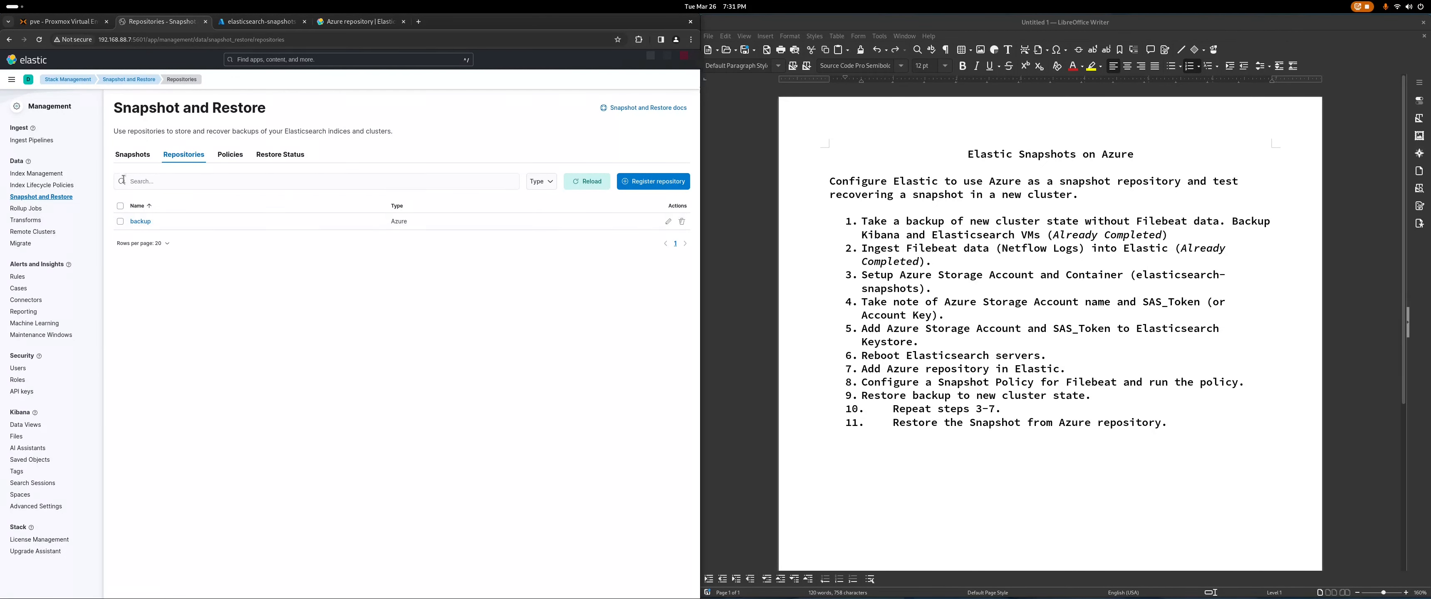
{"action": "left_click", "coordinate": [125, 157]}
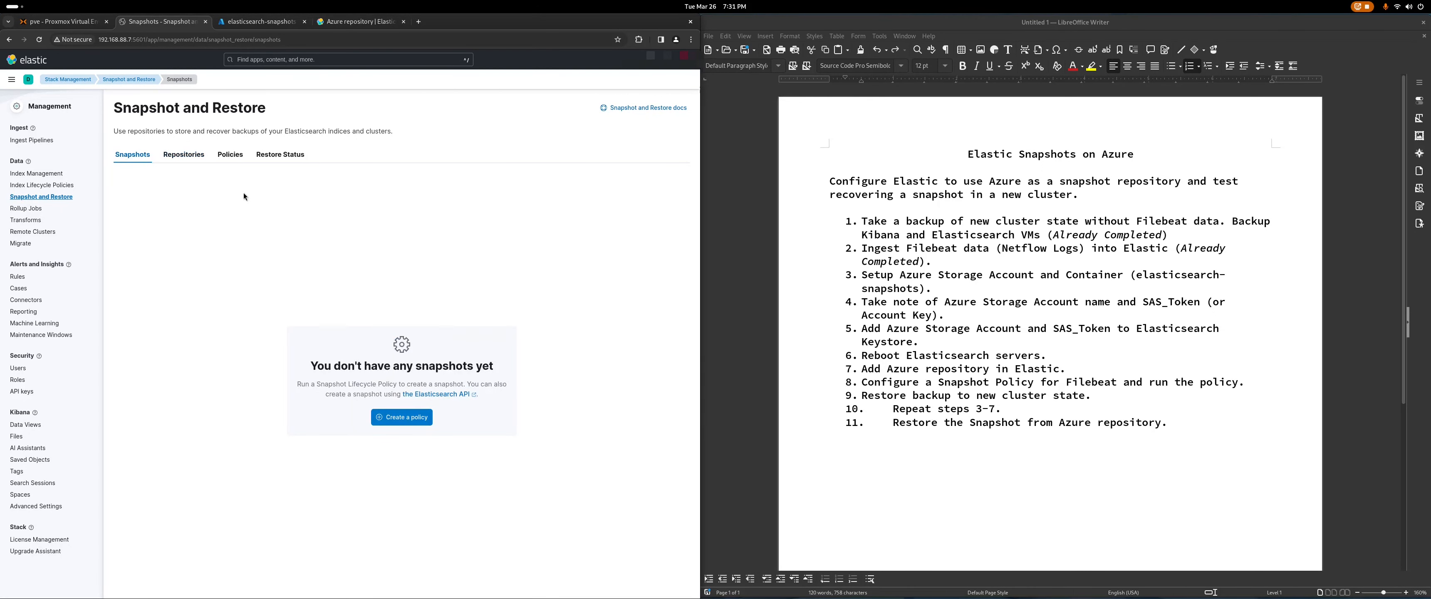
Step: Create a new snapshot policy named daily-filebeat-backup
{"action": "left_click", "coordinate": [230, 159]}
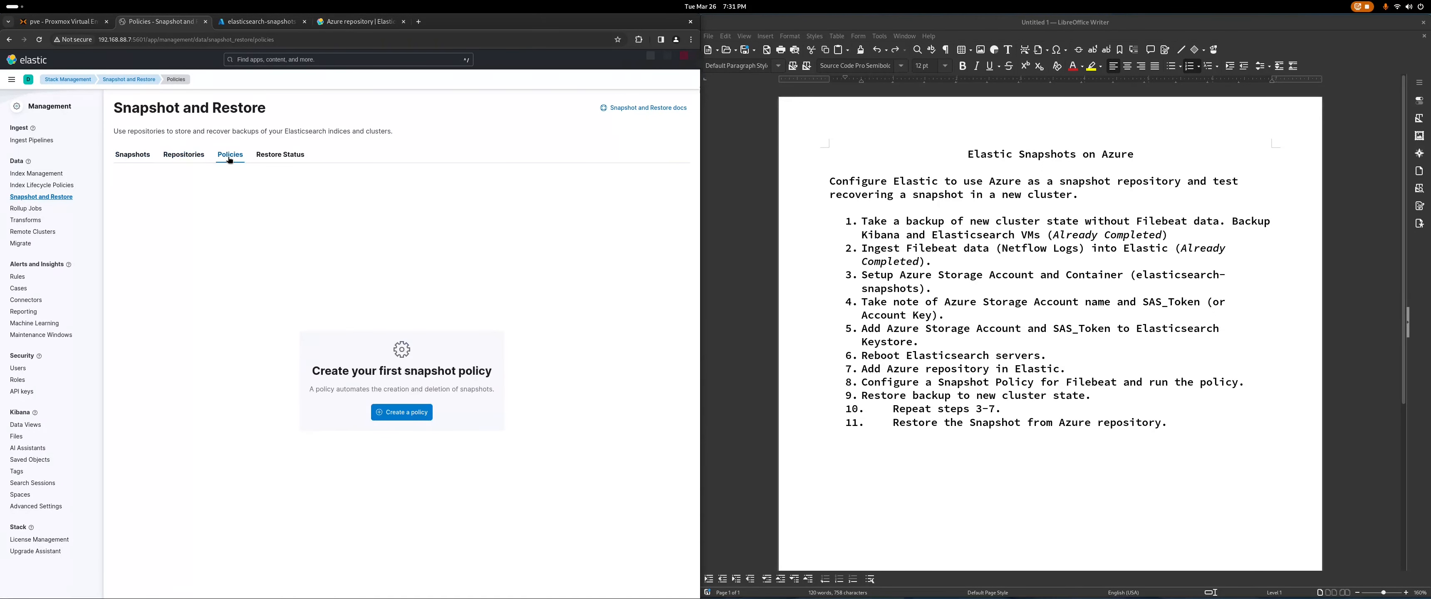
{"action": "left_click", "coordinate": [397, 417]}
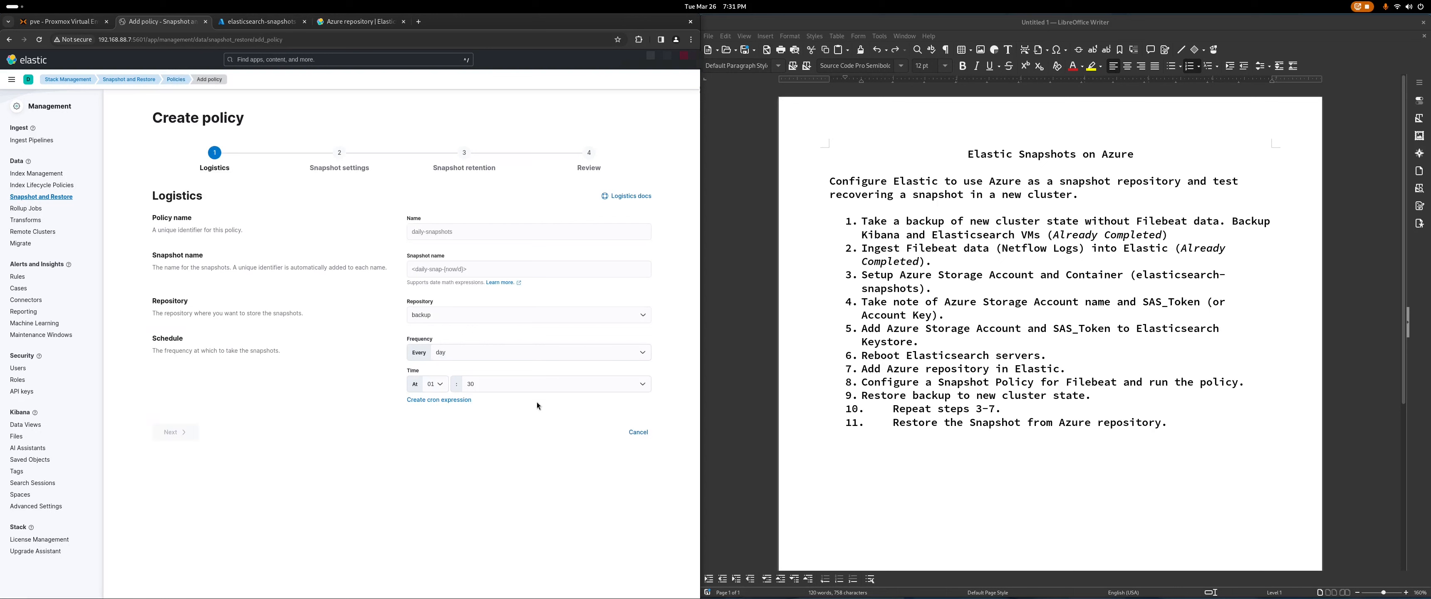
{"action": "left_click", "coordinate": [480, 228]}
{"action": "type", "text": "fai"}
{"action": "key", "text": "BackSpace"}
{"action": "key", "text": "BackSpace"}
{"action": "key", "text": "BackSpace"}
{"action": "key", "text": "BackSpace"}
{"action": "type", "text": "daily-filebeat-"}
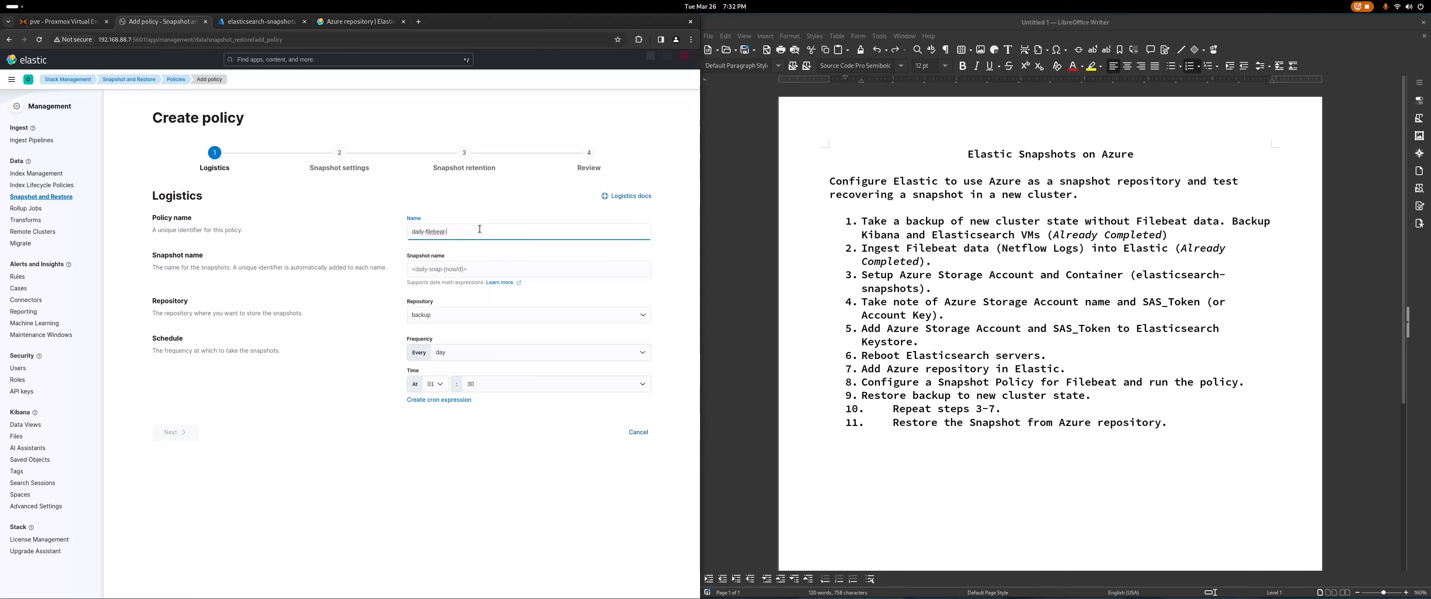
{"action": "left_click", "coordinate": [484, 256]}
Step: Add <filebeat-{now/d}> as item 12 in the Writer notes
{"action": "left_click", "coordinate": [1218, 417]}
{"action": "key", "text": "Return"}
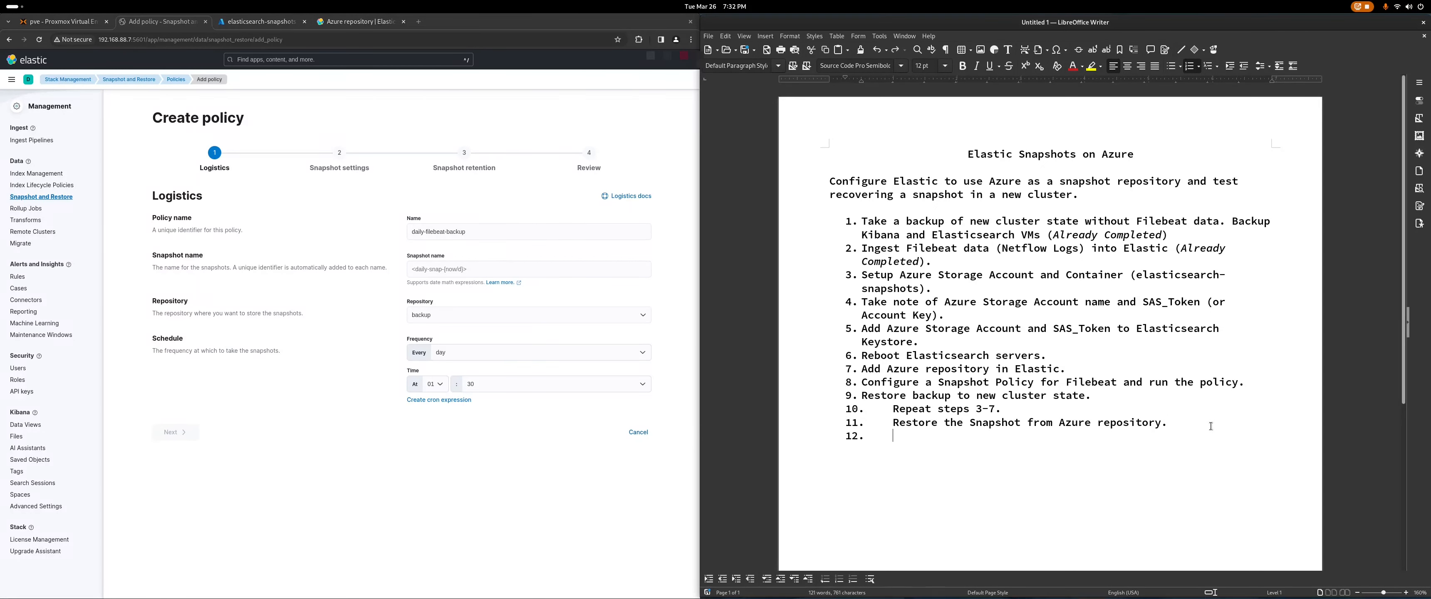
{"action": "type", "text": "<filebeat-{now/d}>"}
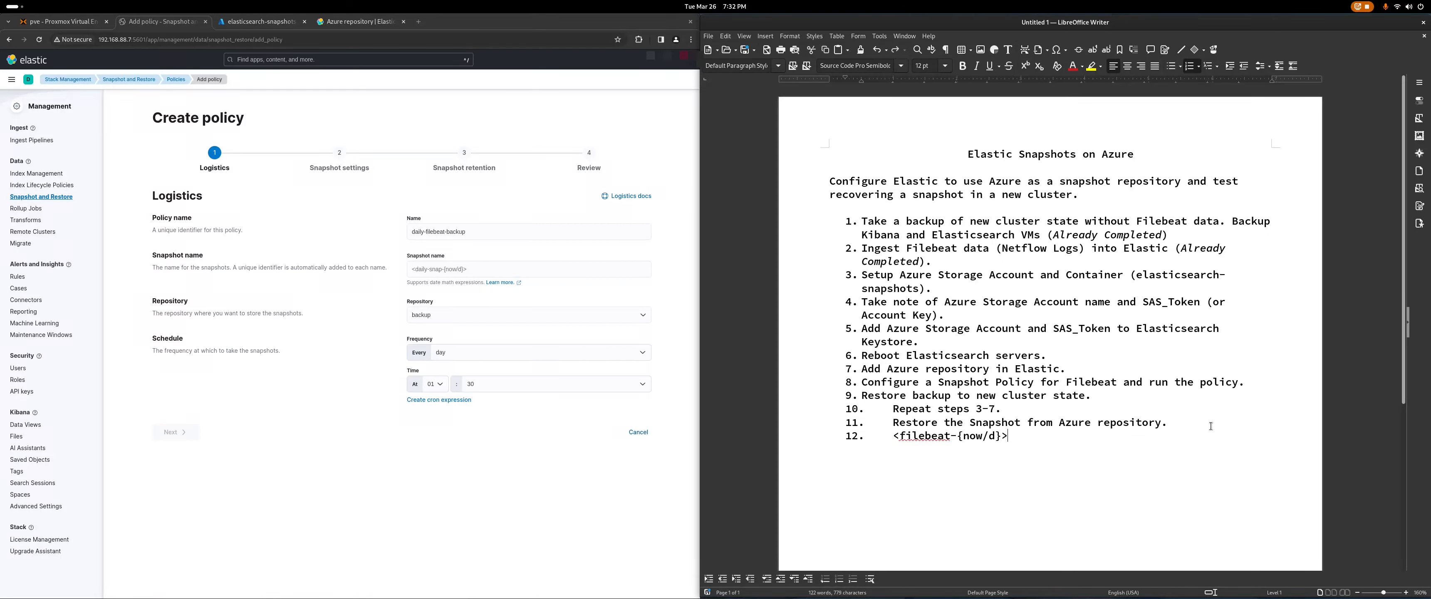
Step: Set the policy's snapshot name to <filebeat-{now/d}>, pasted as plain text from the notes
{"action": "left_click_drag", "start_coordinate": [1008, 437], "coordinate": [893, 437]}
{"action": "right_click", "coordinate": [914, 436]}
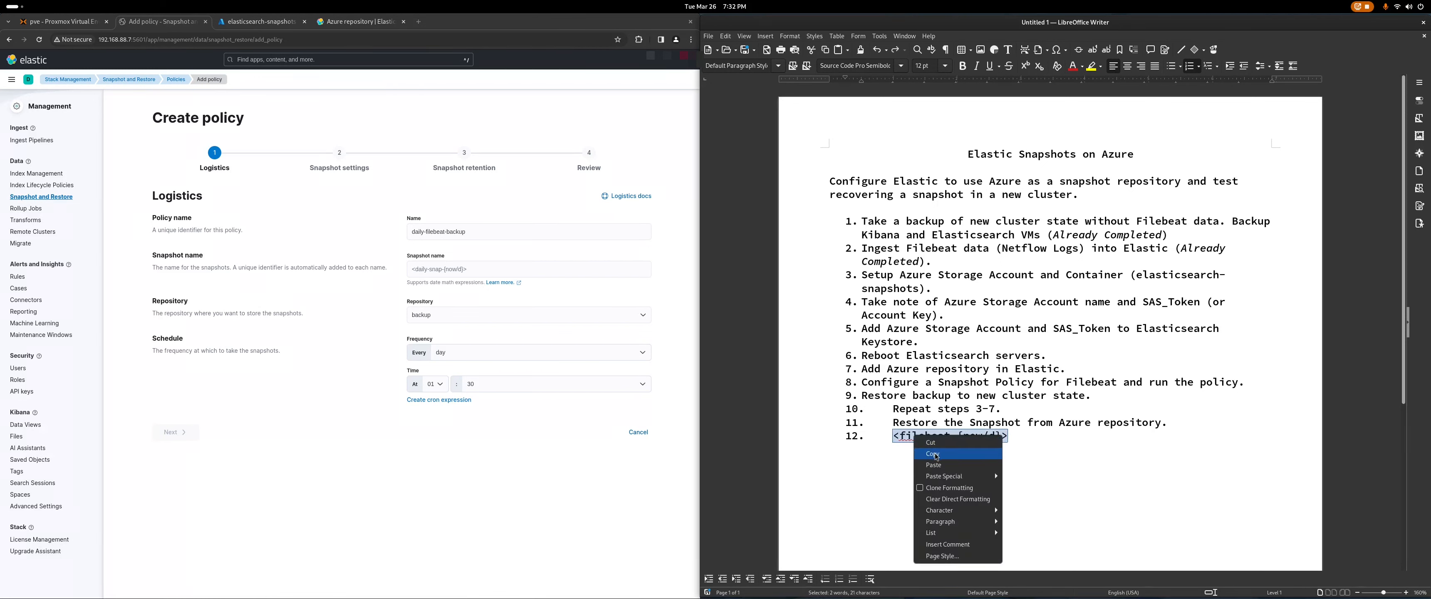
{"action": "left_click", "coordinate": [942, 453]}
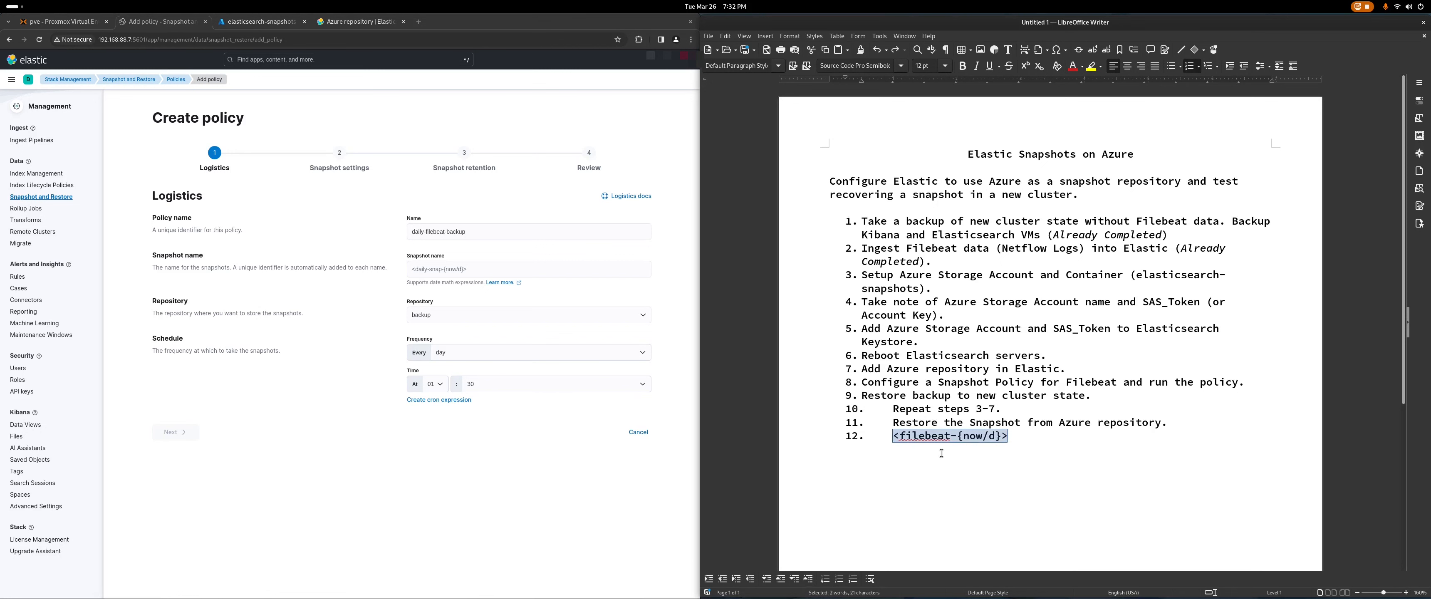
{"action": "right_click", "coordinate": [438, 270]}
{"action": "left_click", "coordinate": [484, 354]}
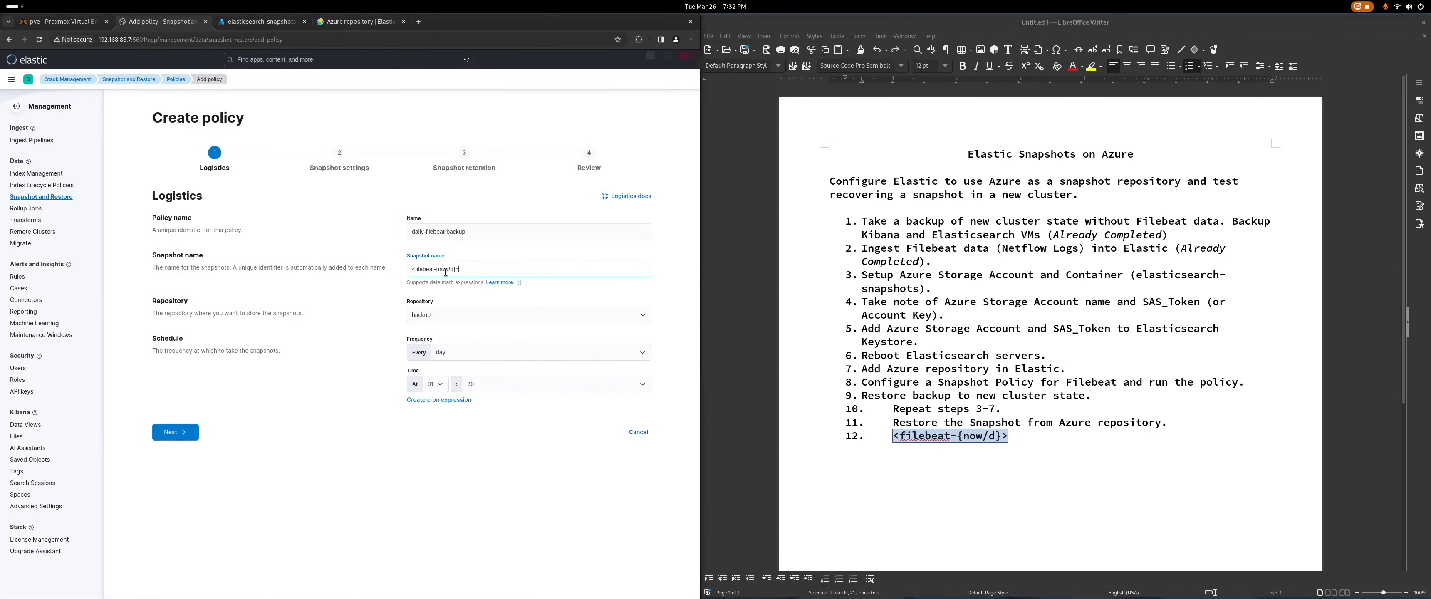
Step: Delete the temporary item 12 from the notes and advance to Snapshot settings
{"action": "left_click", "coordinate": [1016, 441]}
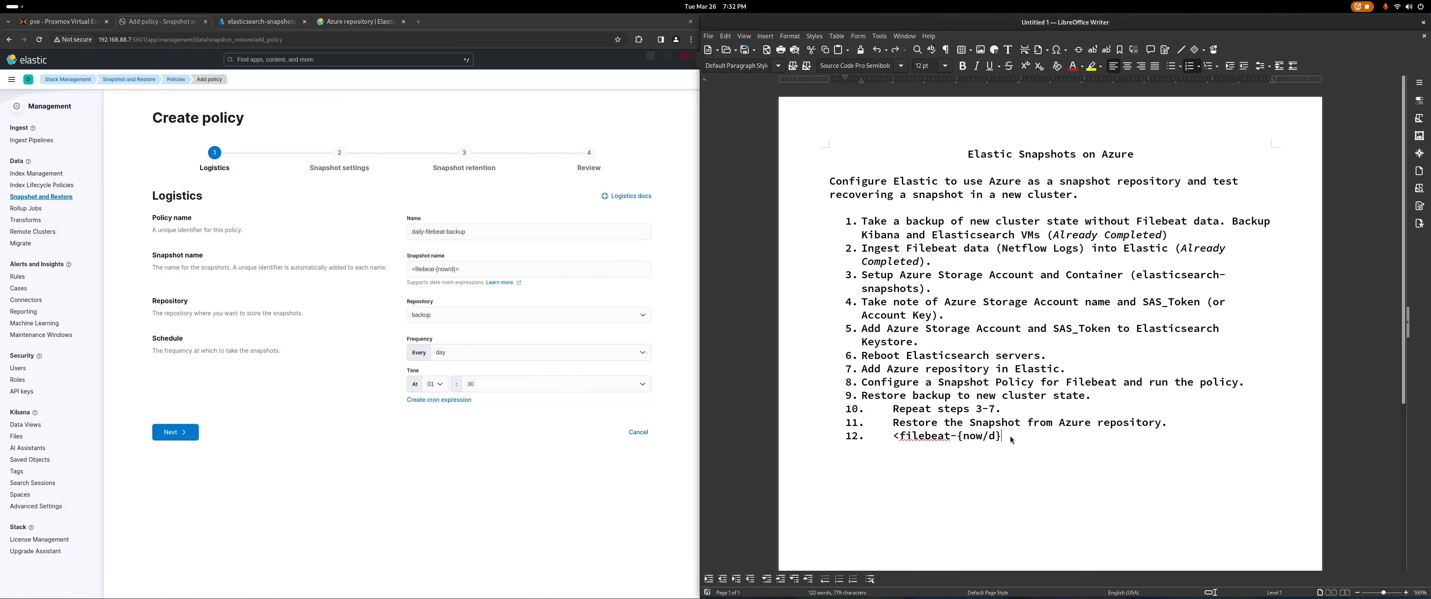
{"action": "left_click_drag", "start_coordinate": [1004, 439], "coordinate": [894, 438]}
{"action": "key", "text": "BackSpace"}
{"action": "key", "text": "BackSpace"}
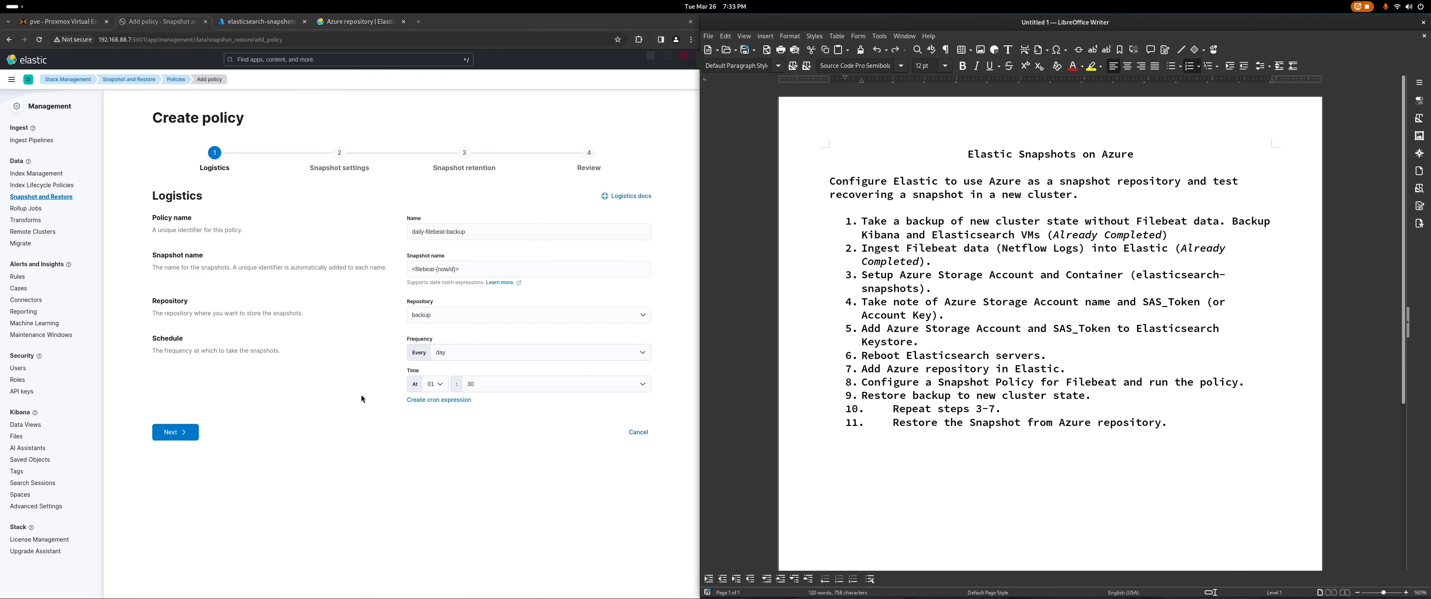
{"action": "left_click", "coordinate": [168, 432]}
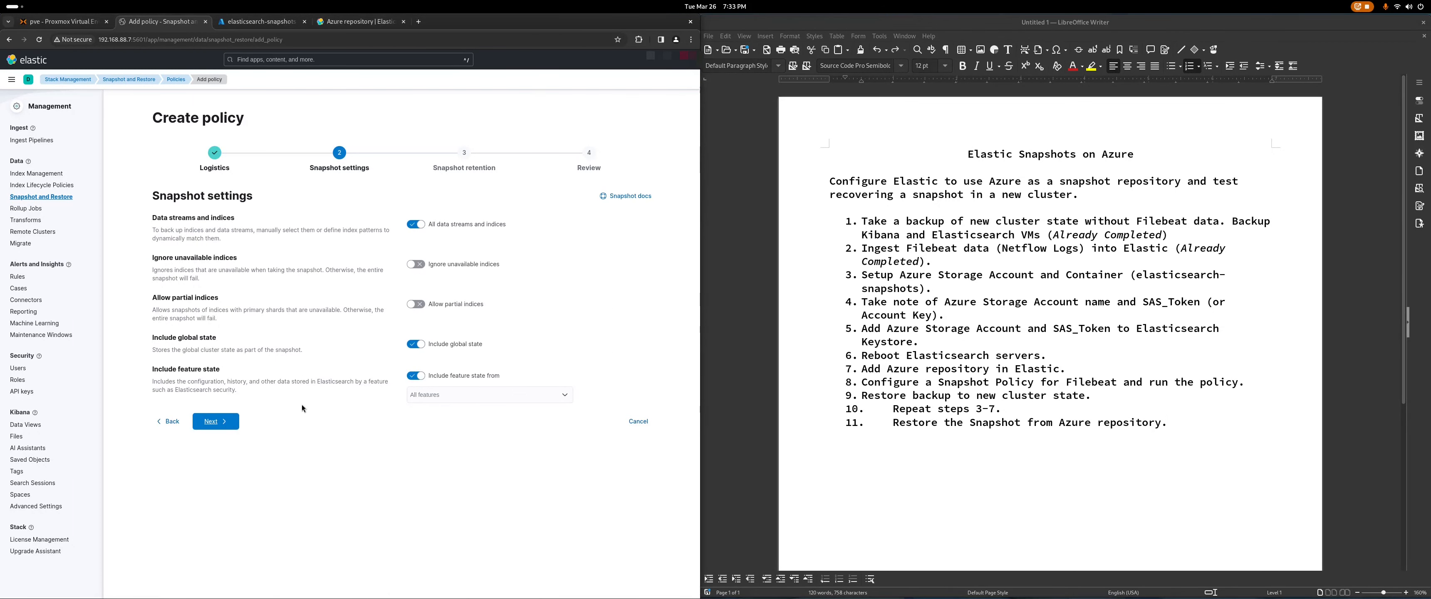
Step: Turn off all data streams and indices, select only filebeat-8.12.2, and continue to retention
{"action": "left_click", "coordinate": [416, 225]}
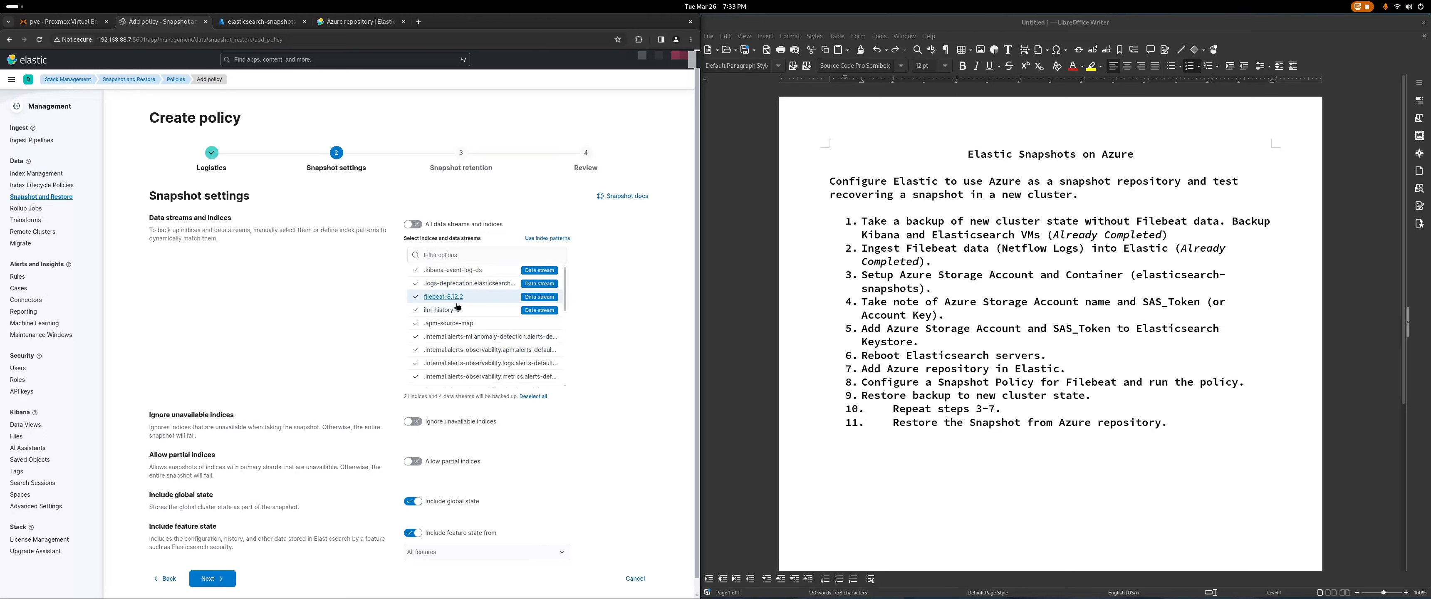
{"action": "scroll", "coordinate": [457, 307], "scroll_direction": "down", "scroll_amount": 5}
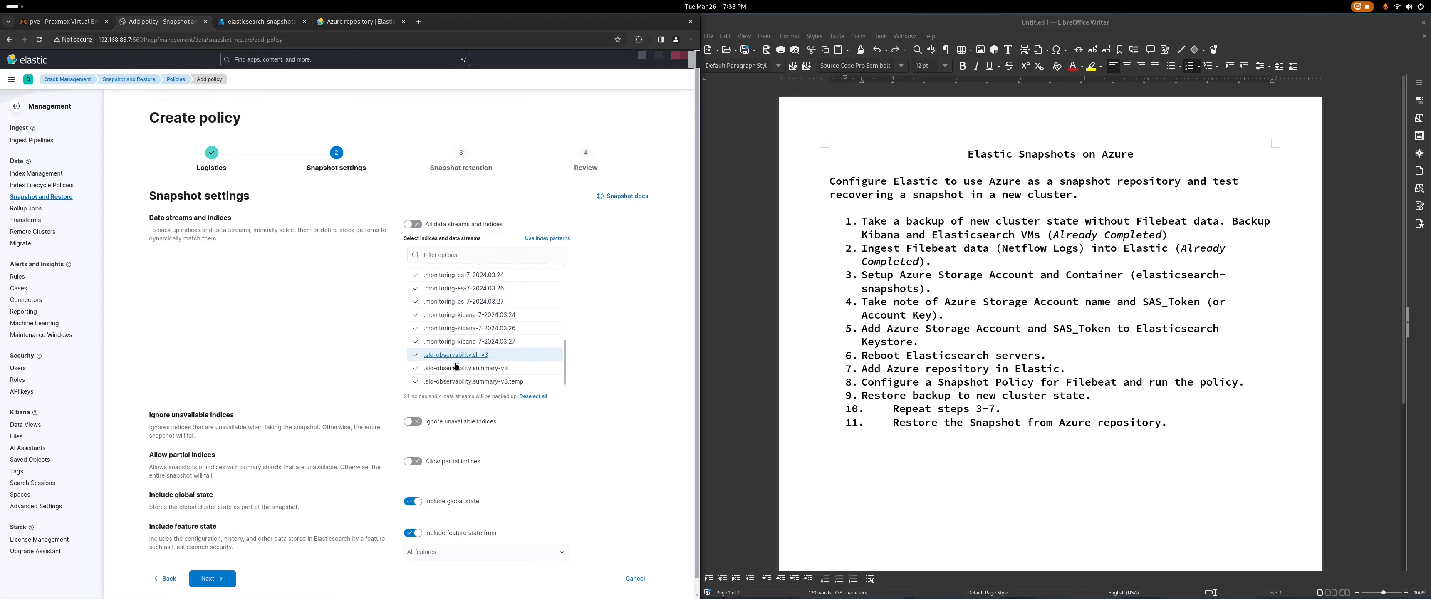
{"action": "scroll", "coordinate": [457, 364], "scroll_direction": "up", "scroll_amount": 5}
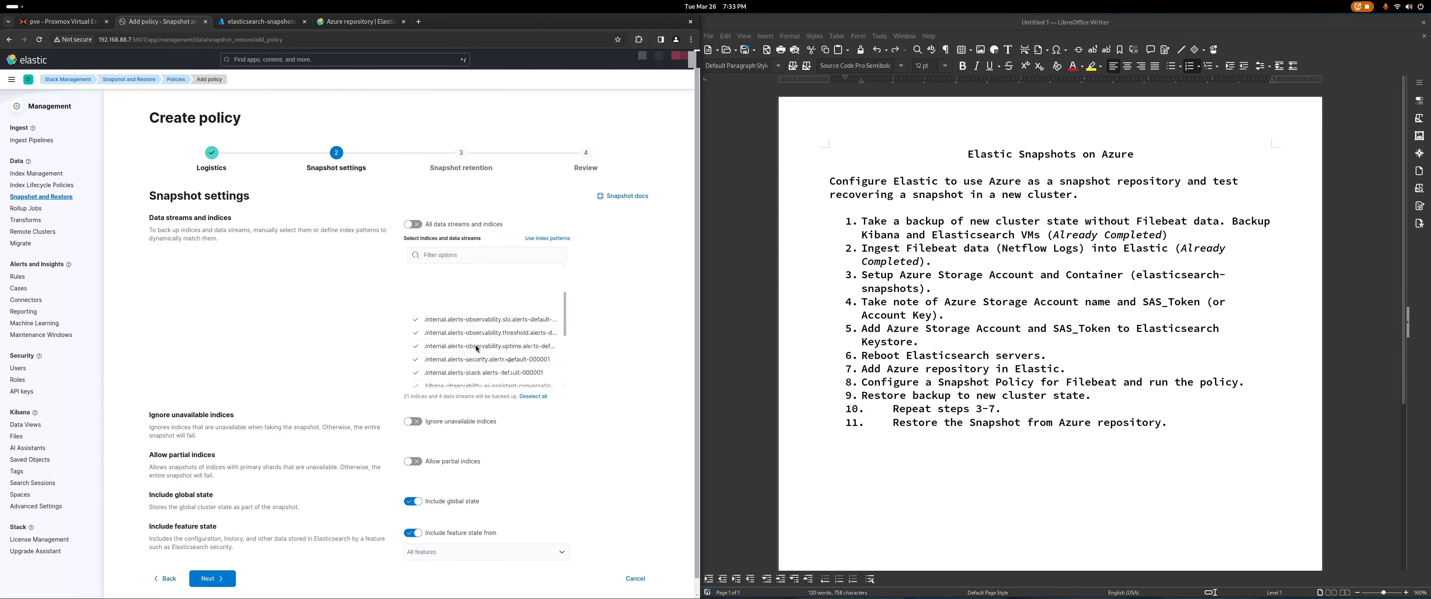
{"action": "left_click", "coordinate": [535, 397]}
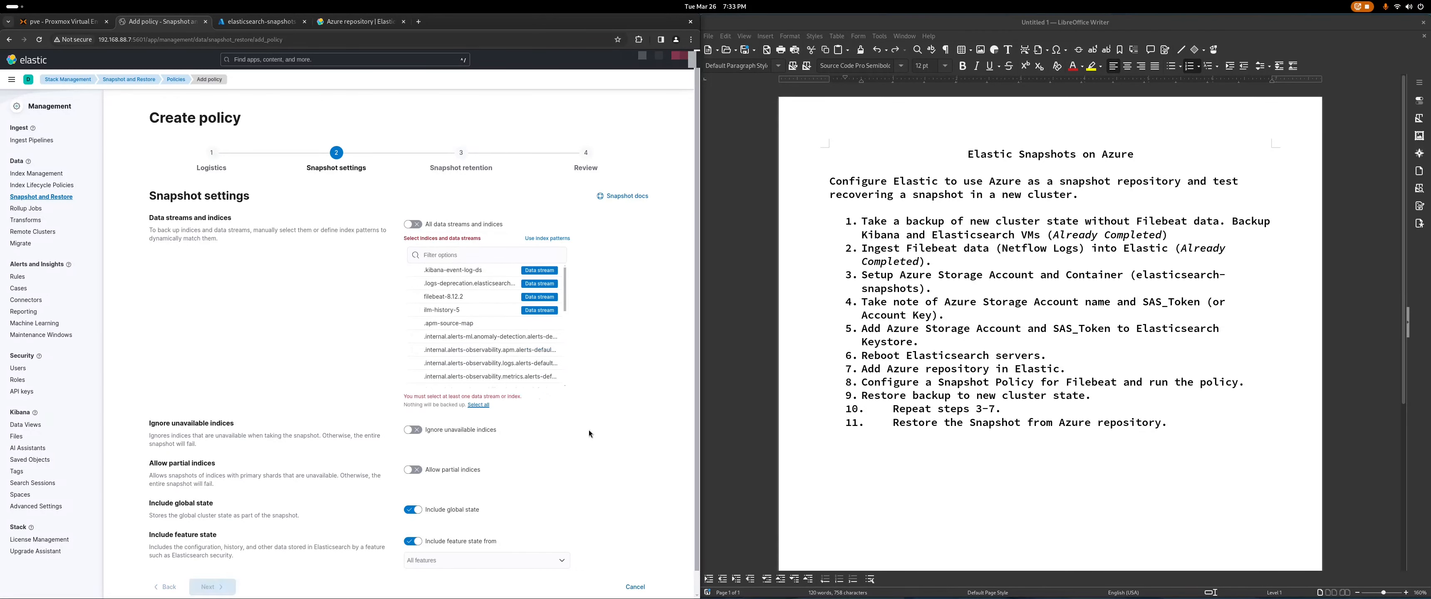
{"action": "left_click", "coordinate": [462, 254]}
{"action": "type", "text": "fileb"}
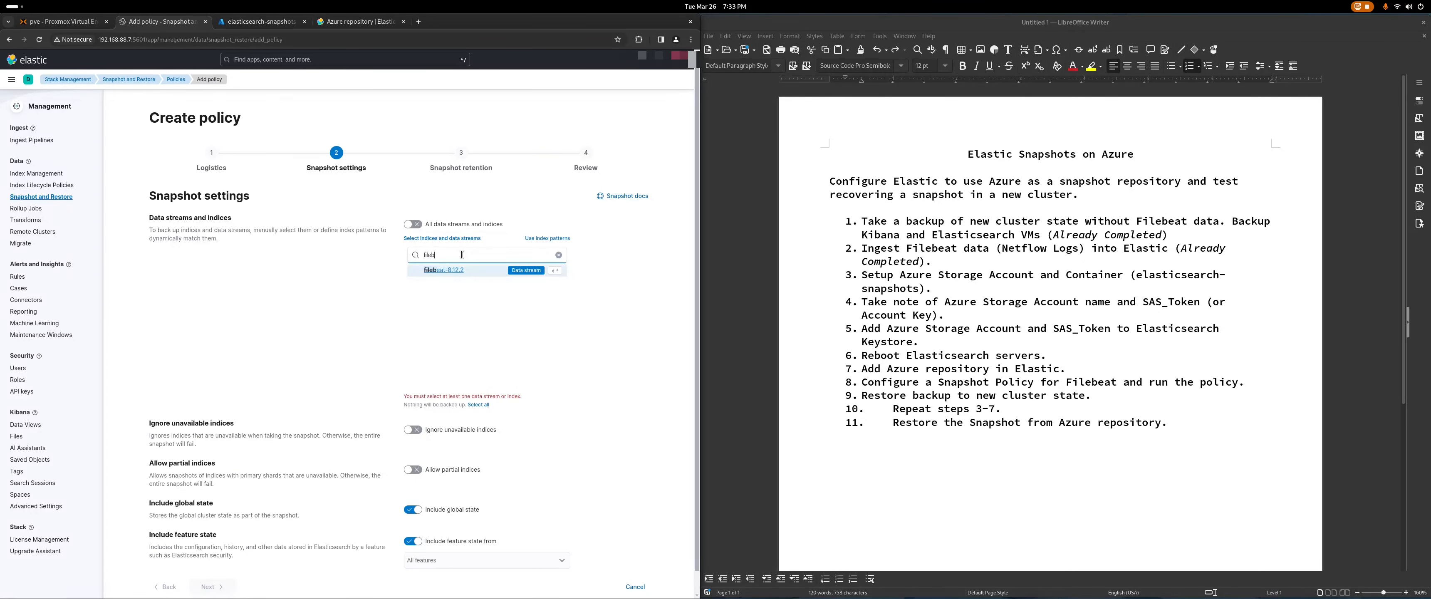
{"action": "left_click", "coordinate": [412, 272]}
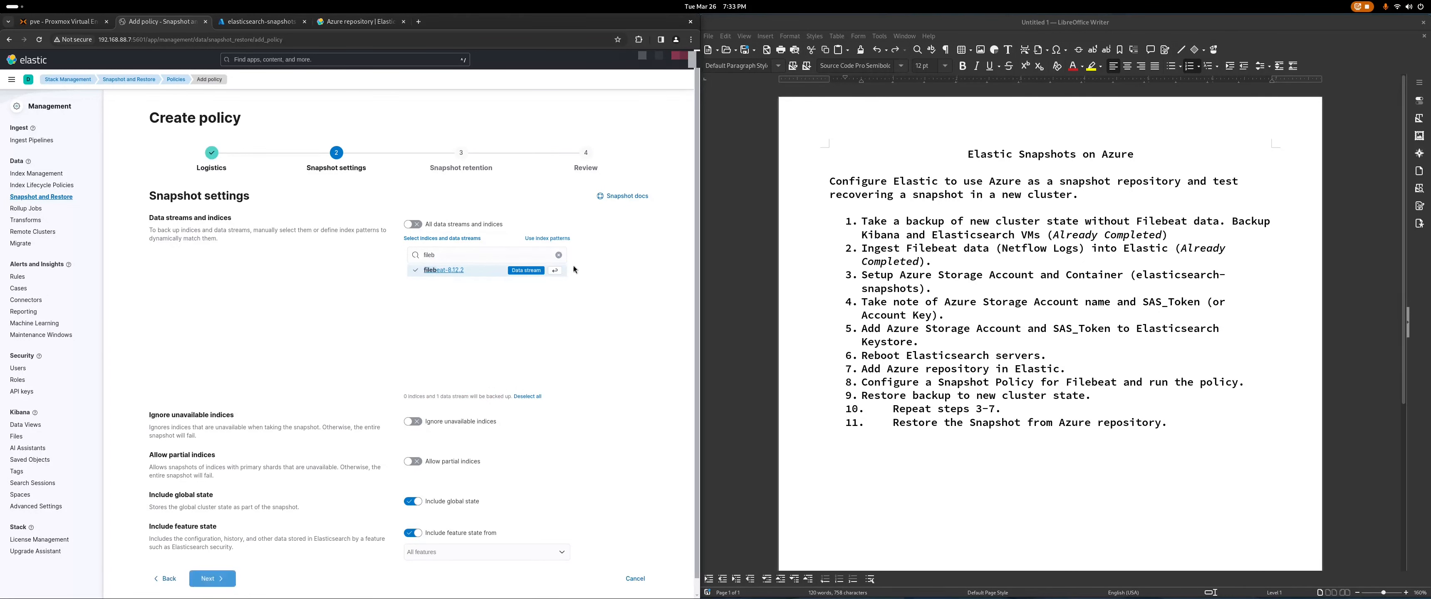
{"action": "left_click", "coordinate": [558, 256]}
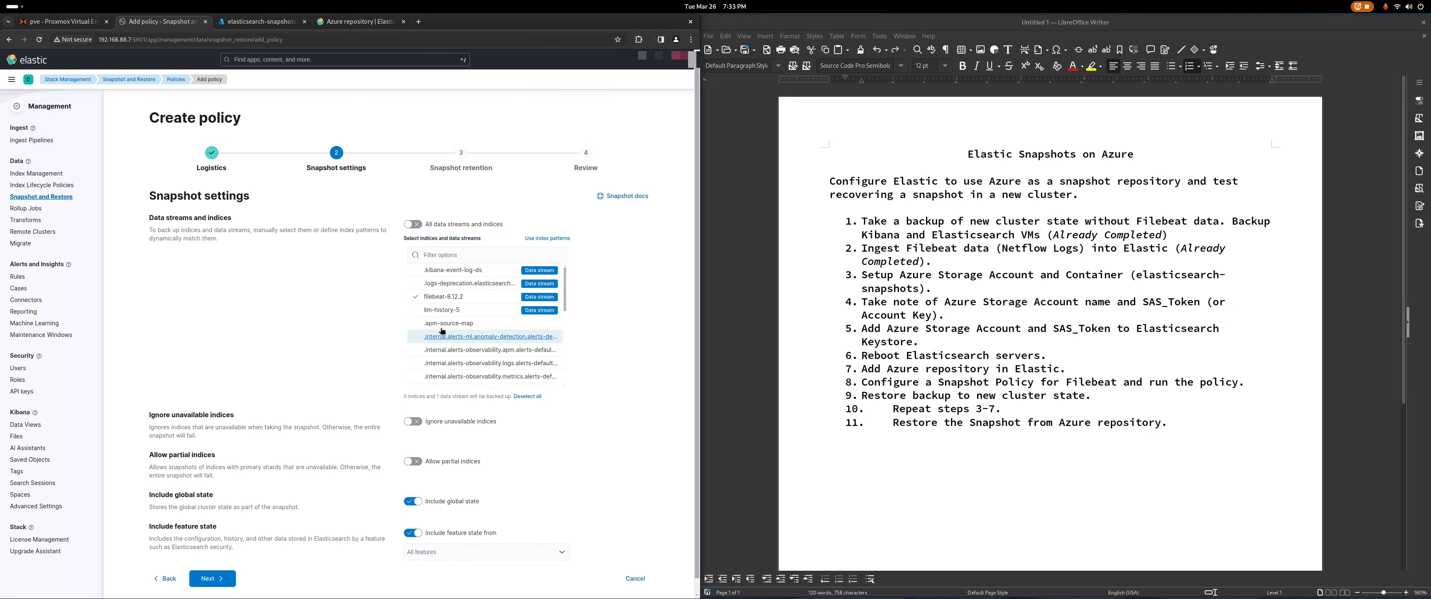
{"action": "scroll", "coordinate": [302, 380], "scroll_direction": "down", "scroll_amount": 1}
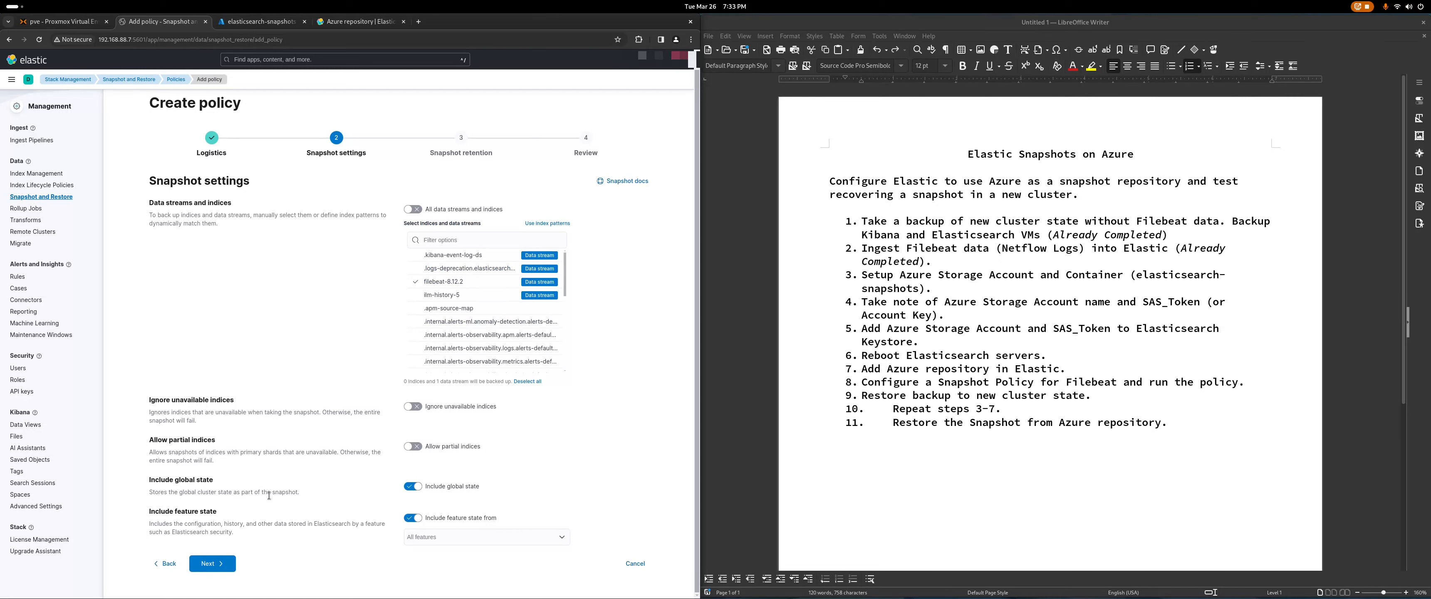
{"action": "left_click", "coordinate": [209, 564]}
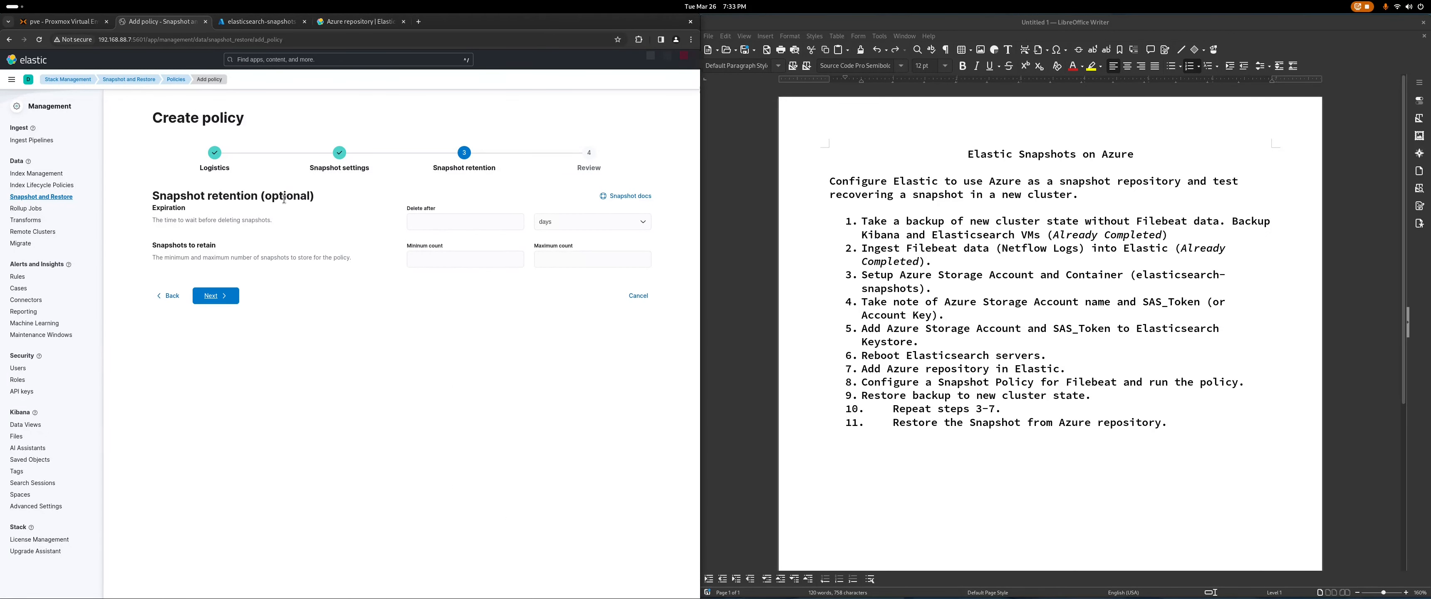
Step: Set snapshot deletion after 365 days, review, and create the daily-filebeat-backup policy
{"action": "left_click", "coordinate": [467, 222]}
{"action": "left_click", "coordinate": [630, 224]}
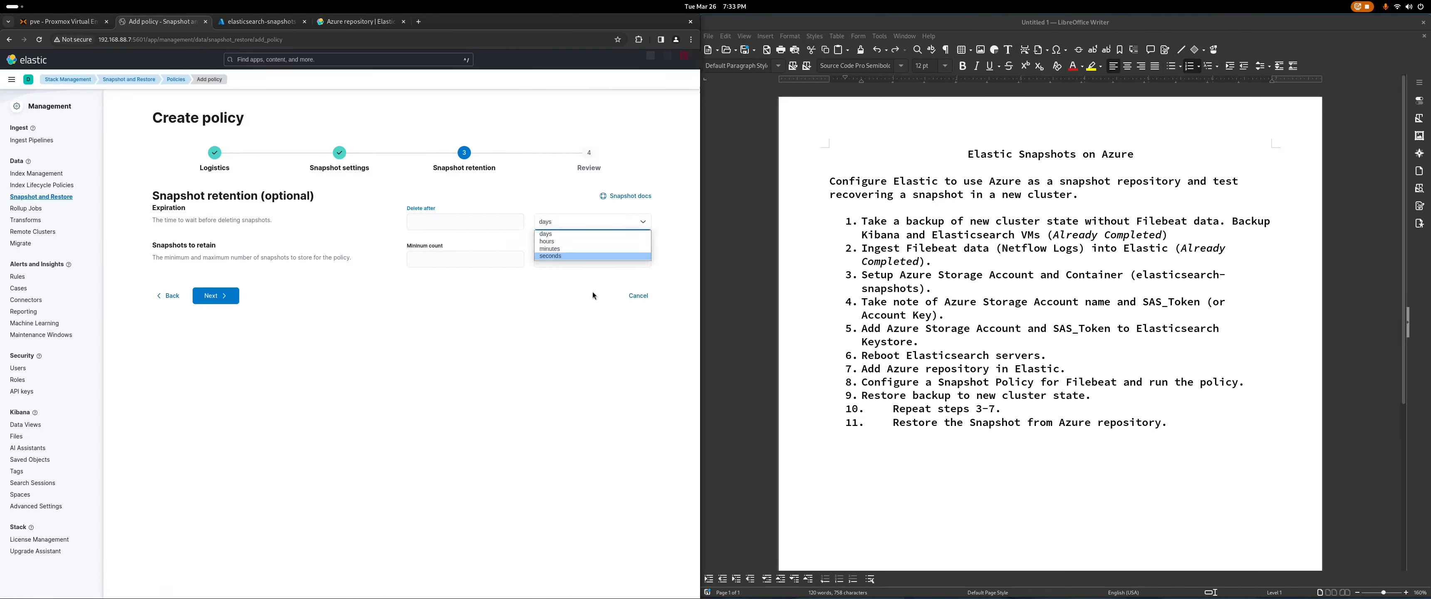
{"action": "left_click", "coordinate": [453, 225]}
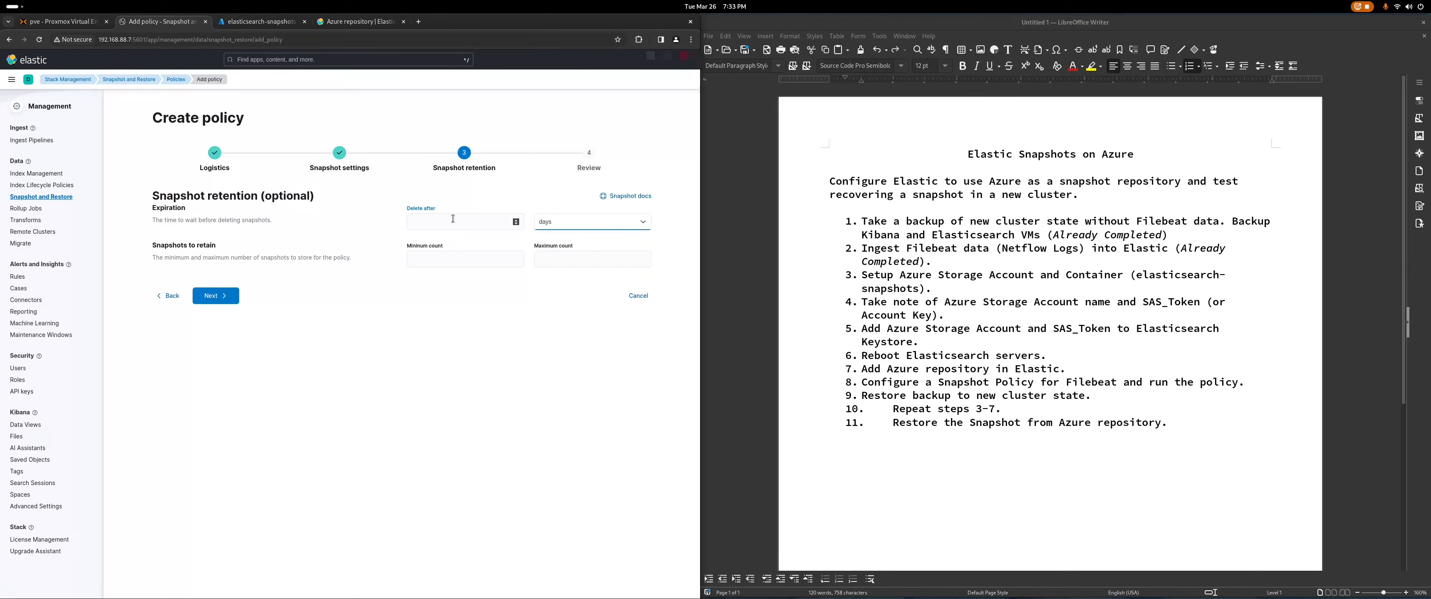
{"action": "type", "text": "365"}
{"action": "left_click", "coordinate": [452, 323]}
{"action": "left_click", "coordinate": [216, 301]}
{"action": "left_click", "coordinate": [220, 436]}
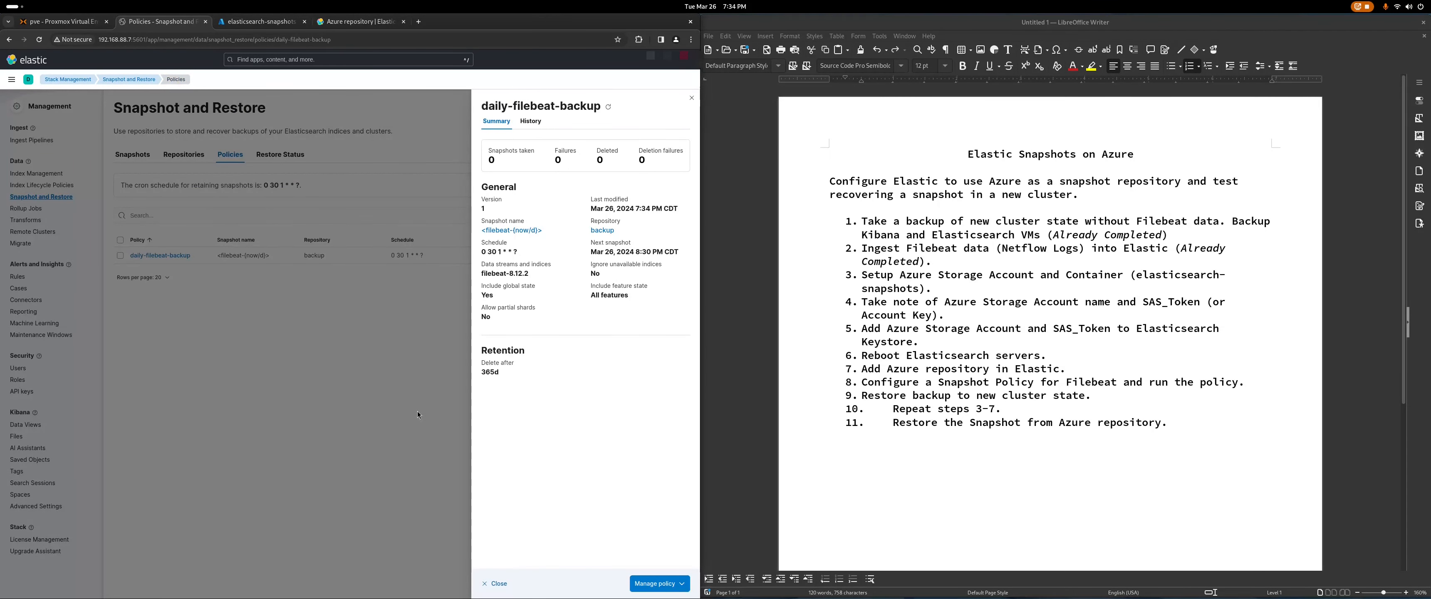
Step: Run daily-filebeat-backup now and check the filebeat-2024.03.27 snapshot in the Snapshots list
{"action": "left_click", "coordinate": [331, 396]}
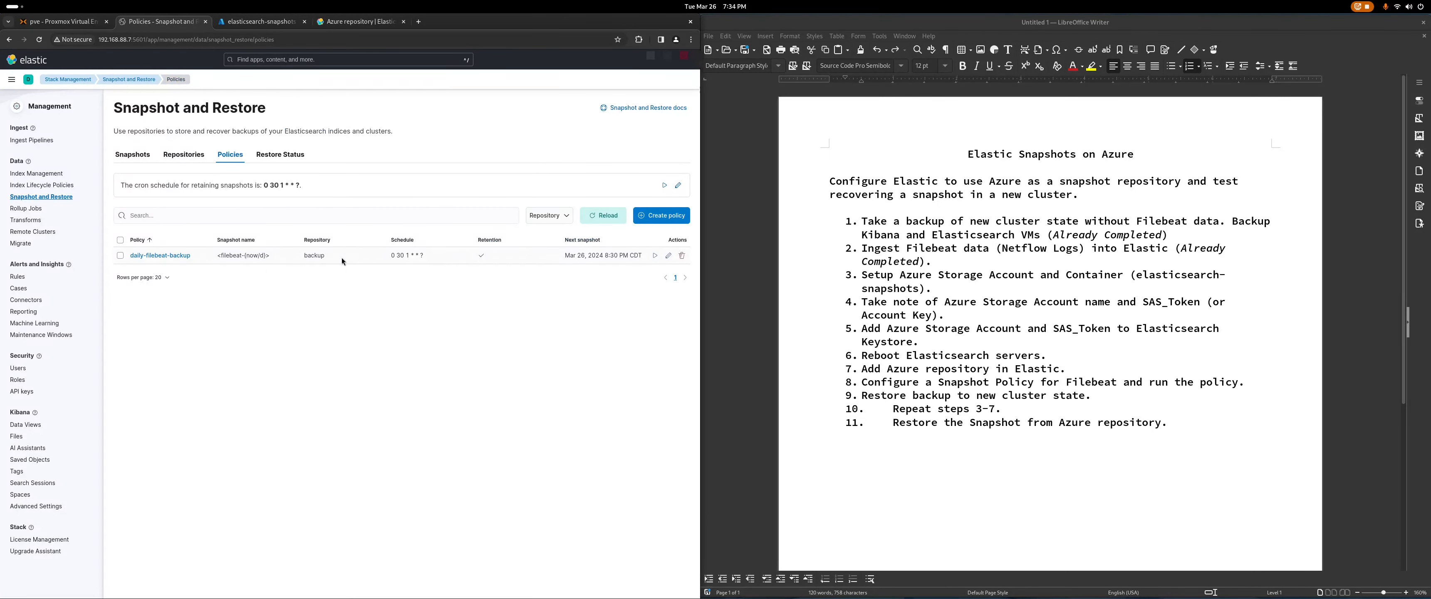
{"action": "left_click", "coordinate": [655, 256]}
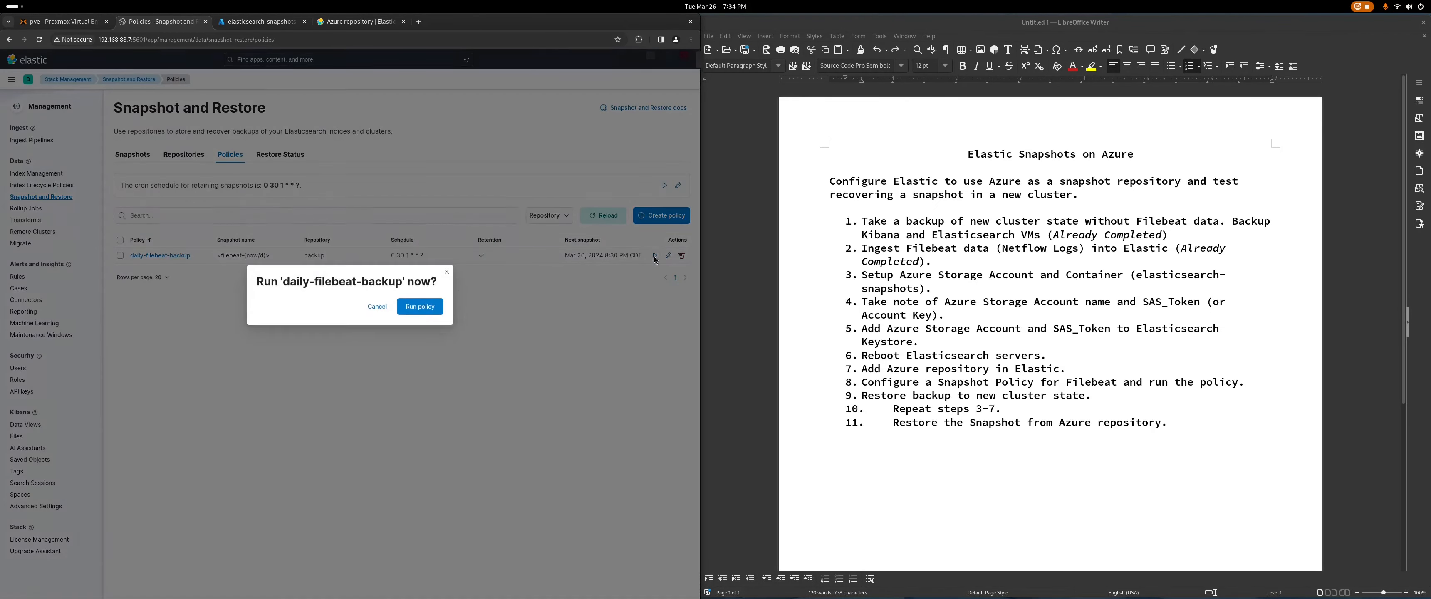
{"action": "left_click", "coordinate": [421, 309]}
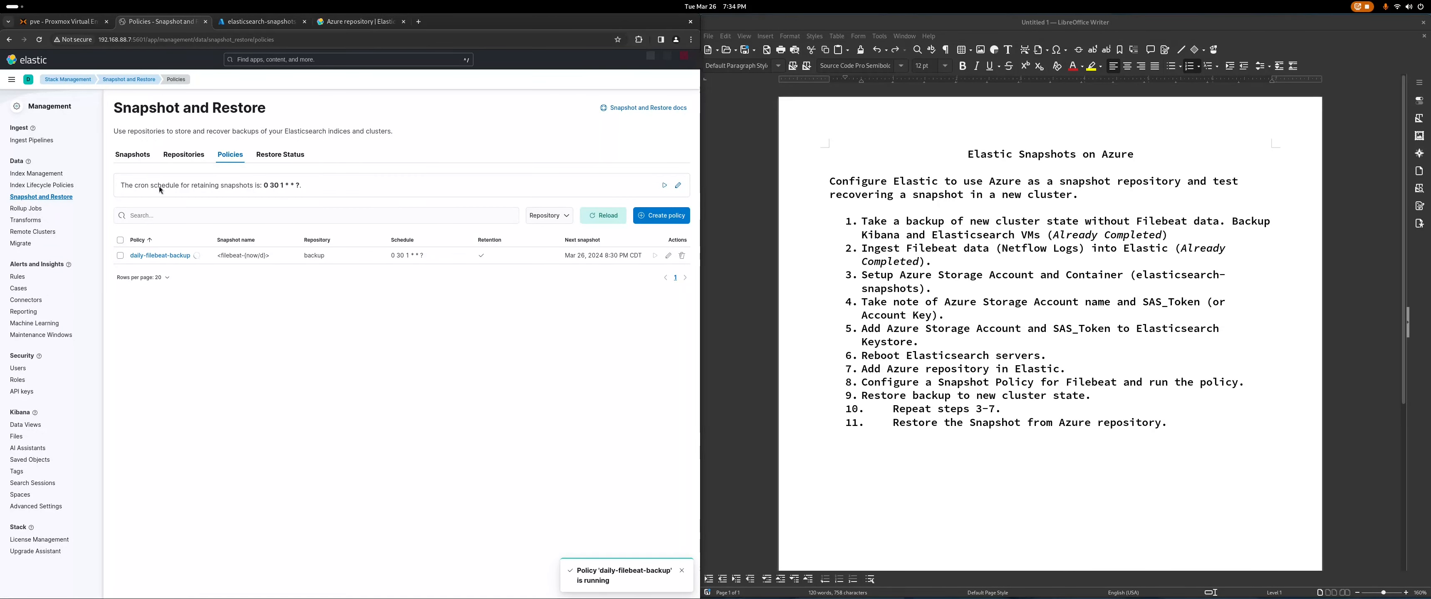
{"action": "left_click", "coordinate": [137, 160]}
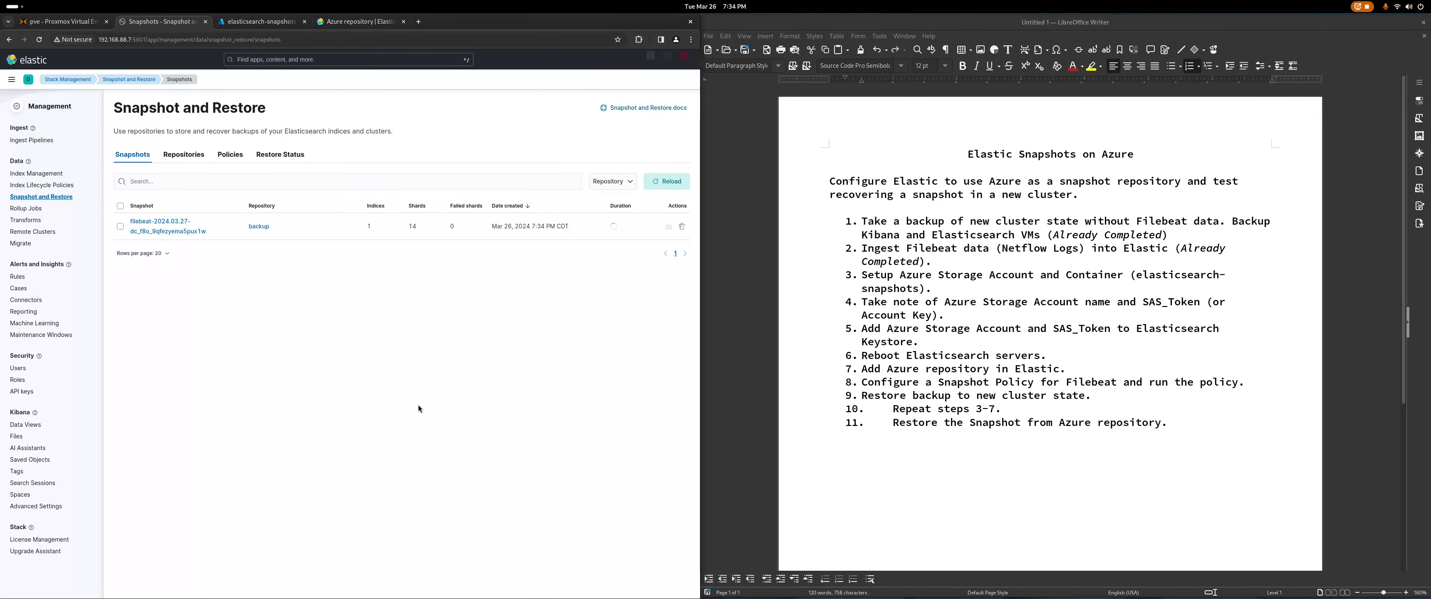
Step: Browse the elasticsearch-snapshots container blobs in Azure, including the indices folder
{"action": "left_click", "coordinate": [227, 22]}
{"action": "left_click", "coordinate": [46, 128]}
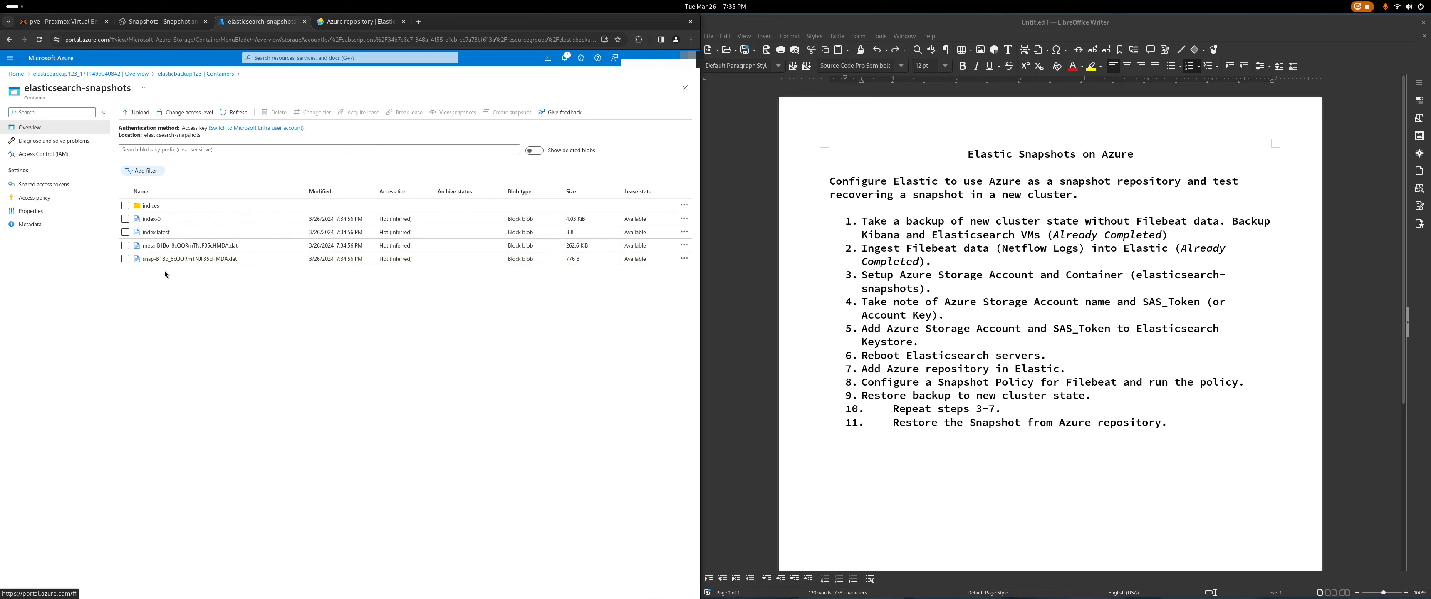
{"action": "left_click", "coordinate": [147, 206]}
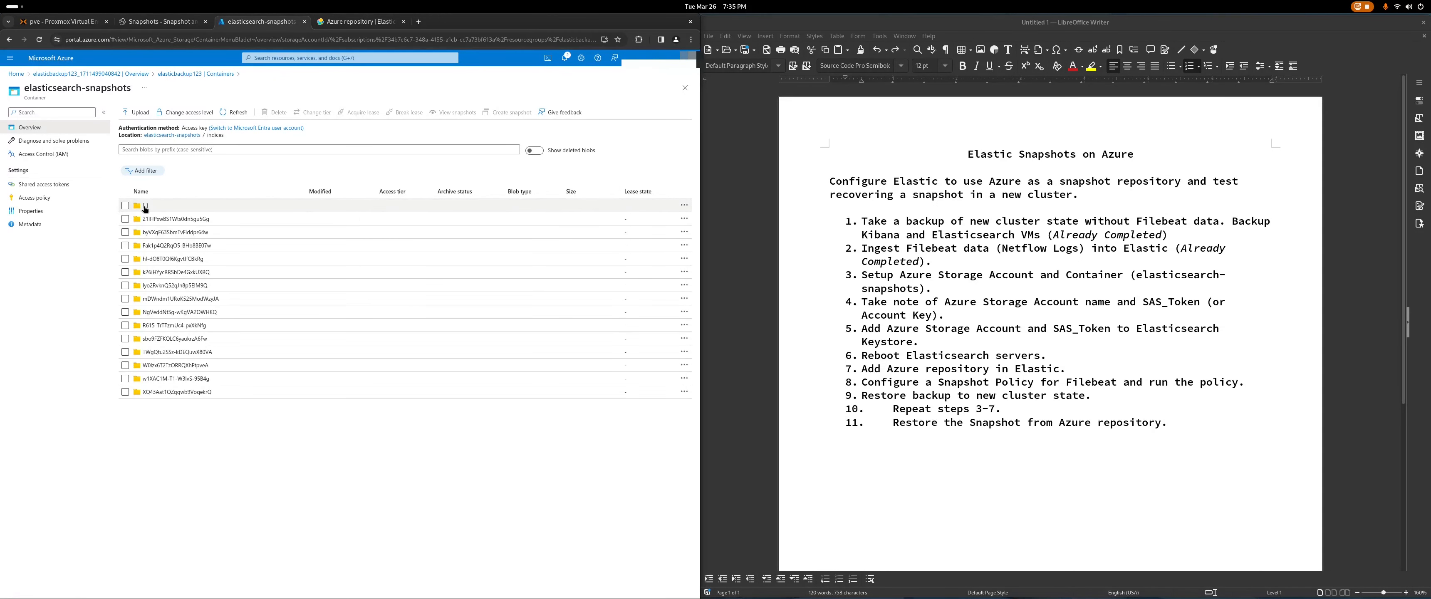
{"action": "left_click", "coordinate": [144, 207]}
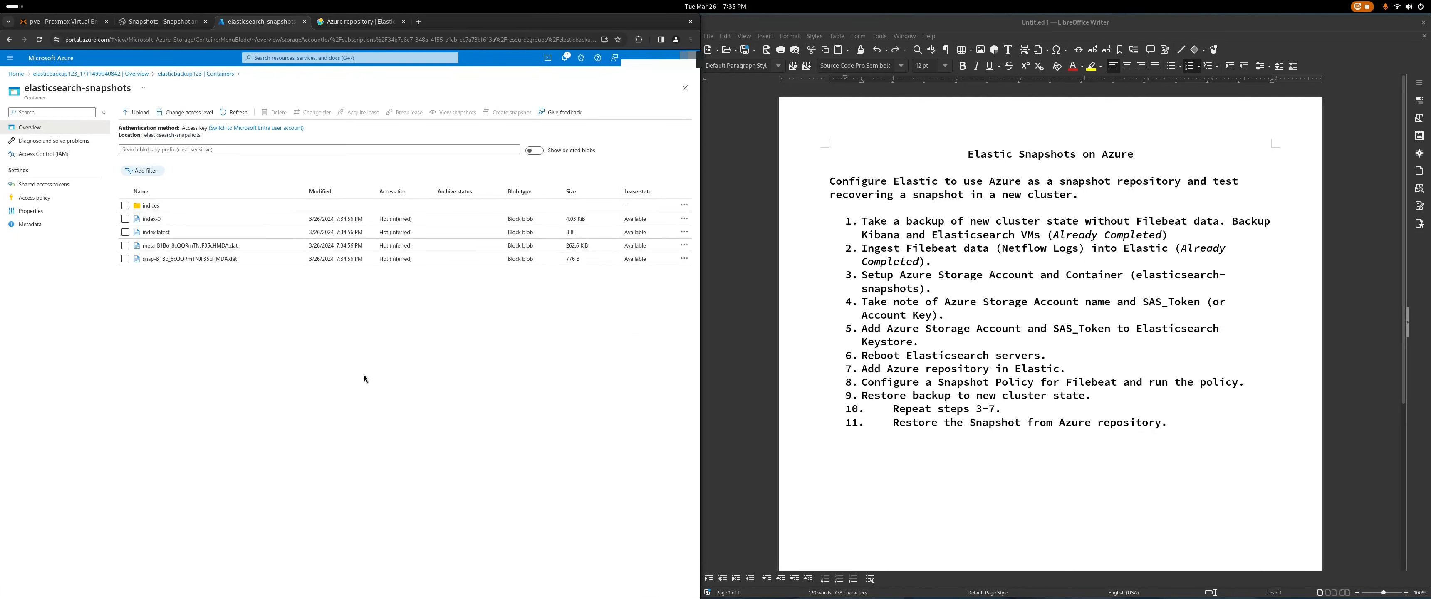
Step: Reload the Kibana snapshots list, dismiss the configuration notice, and recheck the Azure snapshot files
{"action": "left_click", "coordinate": [156, 21]}
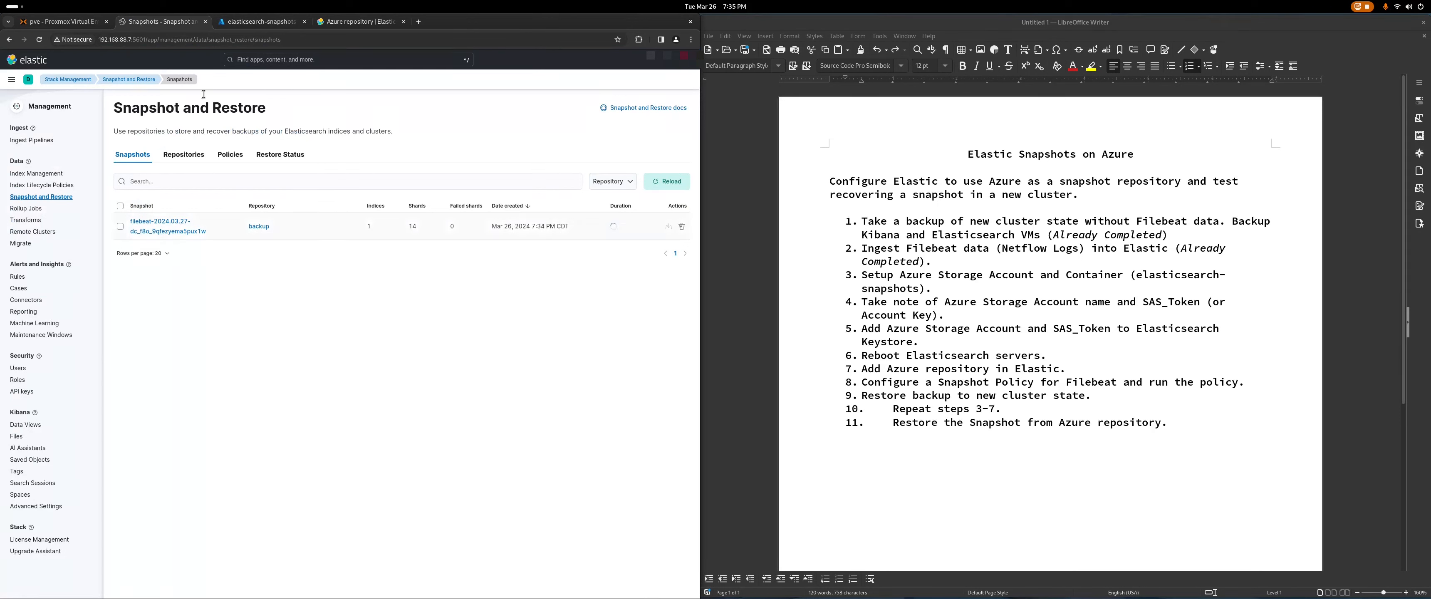
{"action": "left_click", "coordinate": [39, 39]}
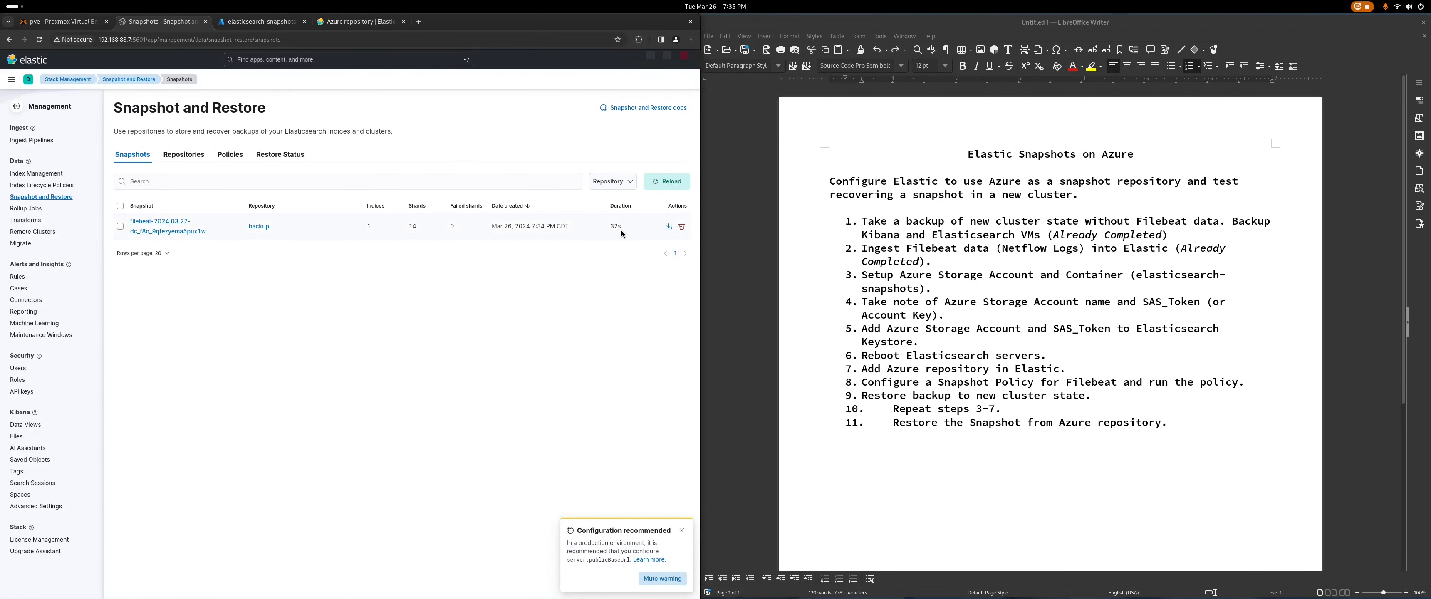
{"action": "left_click", "coordinate": [682, 530]}
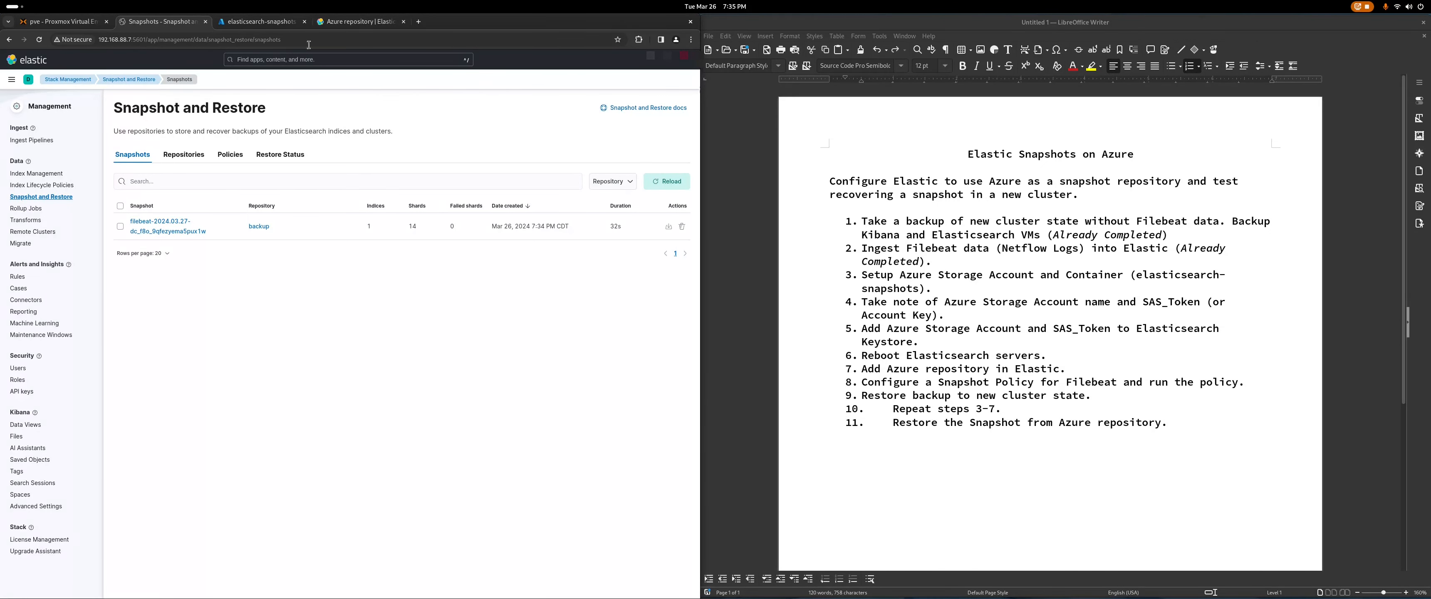
{"action": "left_click", "coordinate": [272, 25]}
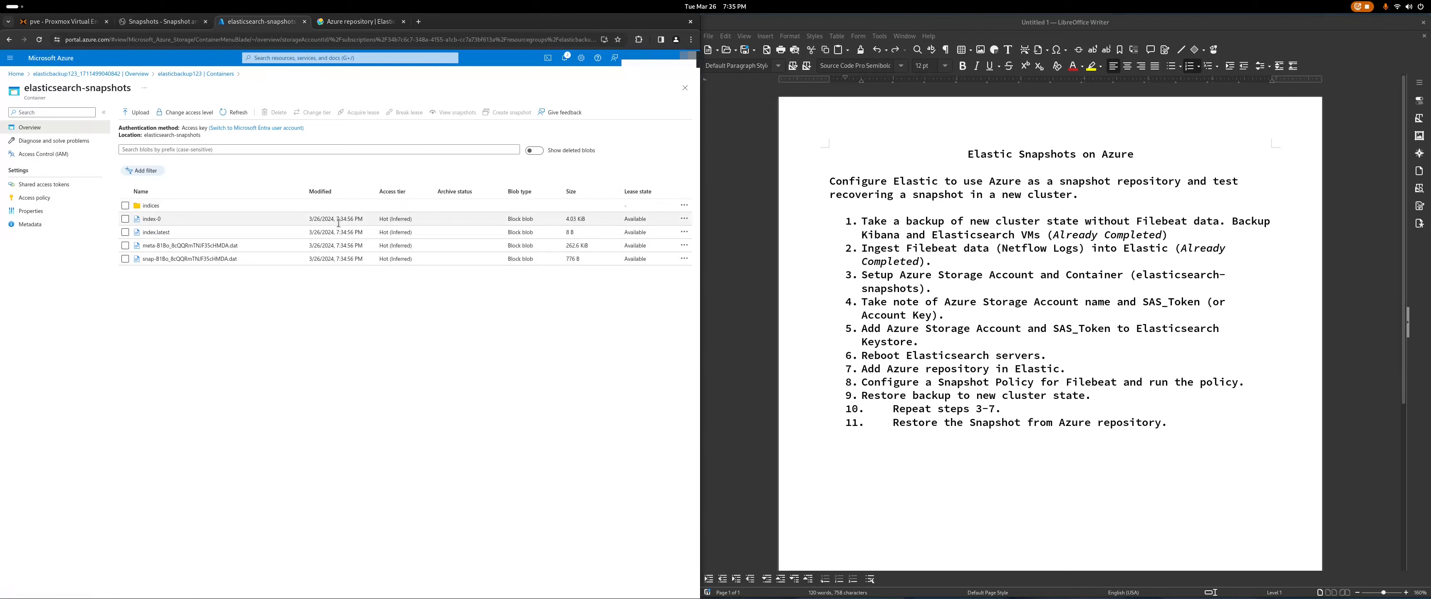
{"action": "left_click", "coordinate": [198, 18]}
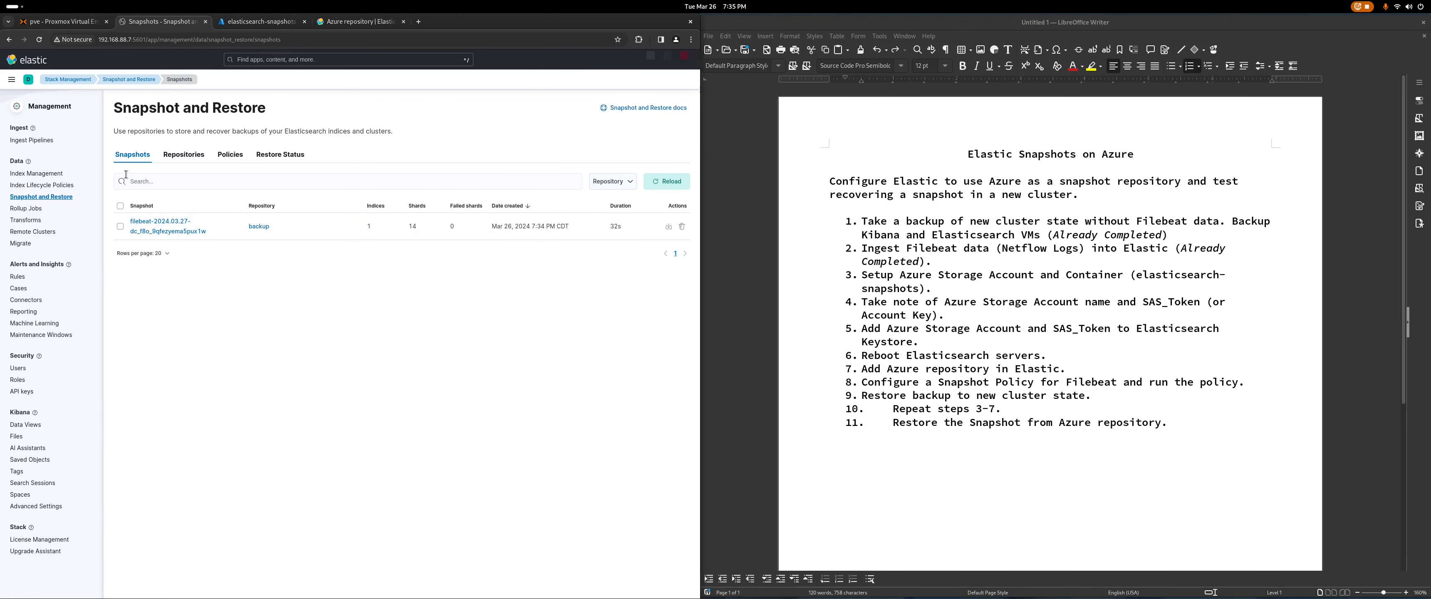
Step: Shut down the Filebeat container 105 in Proxmox
{"action": "left_click", "coordinate": [67, 22]}
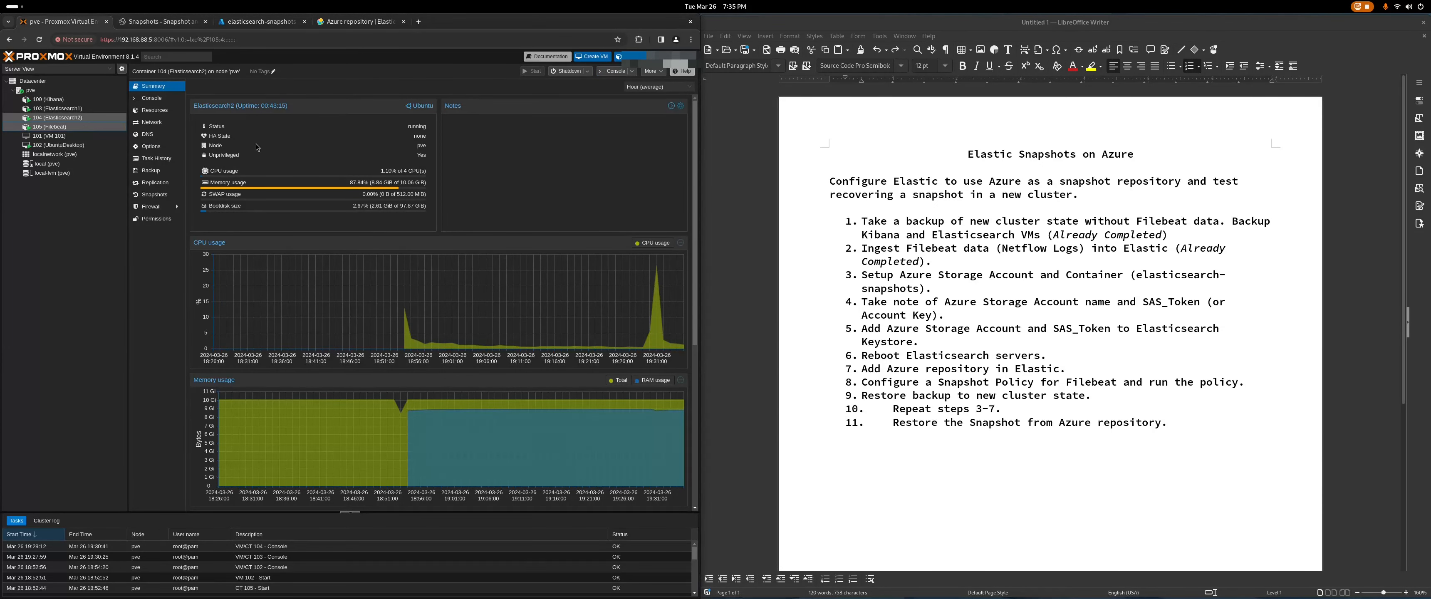
{"action": "left_click", "coordinate": [50, 126]}
{"action": "left_click", "coordinate": [567, 71]}
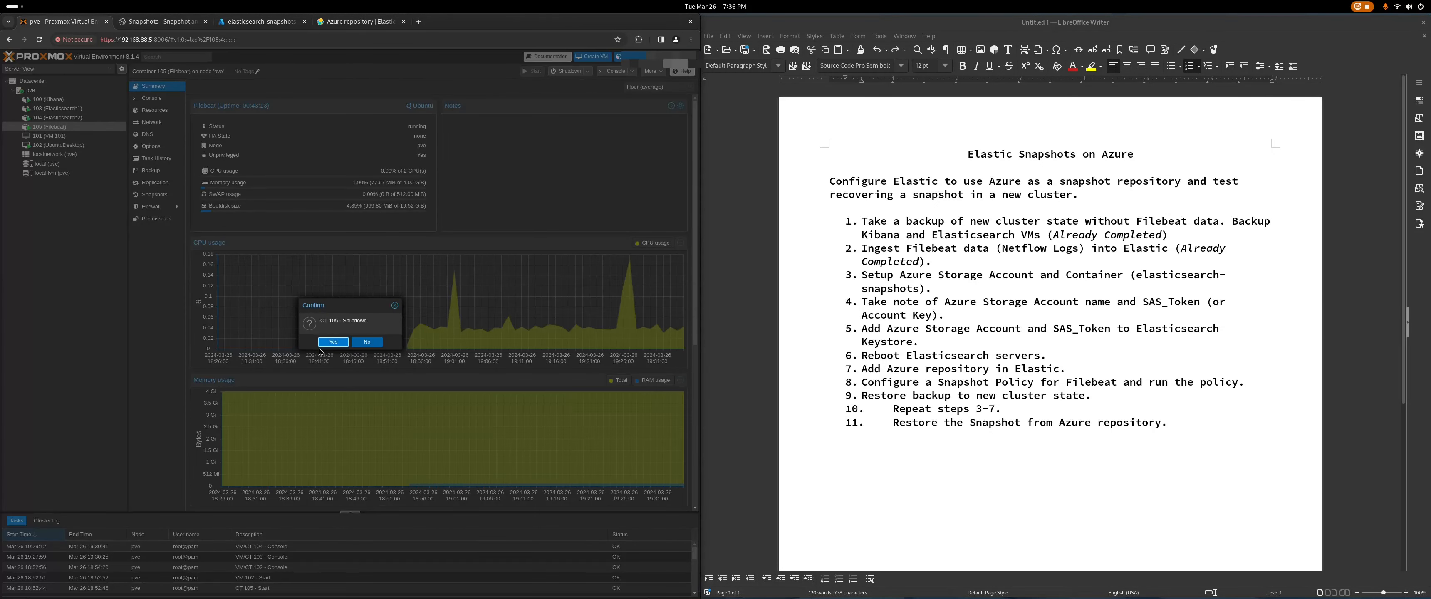
{"action": "left_click", "coordinate": [332, 342]}
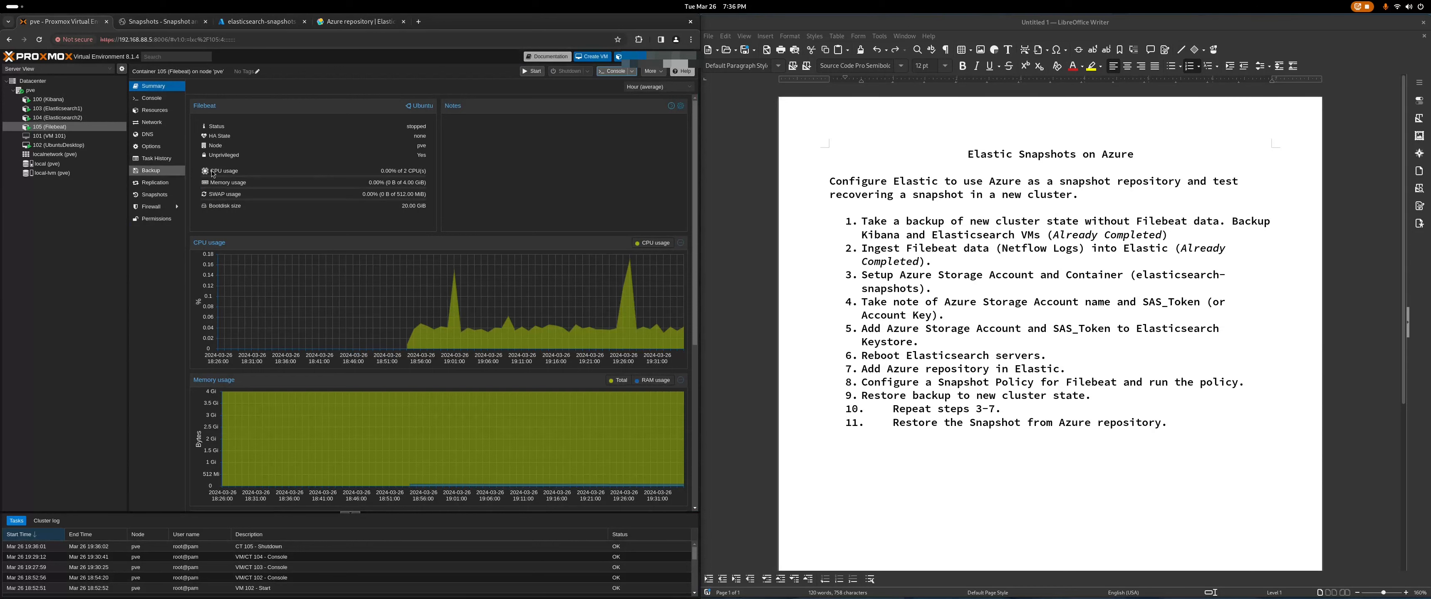
Step: Select the Kibana container 100 and show its backup list
{"action": "left_click", "coordinate": [81, 101]}
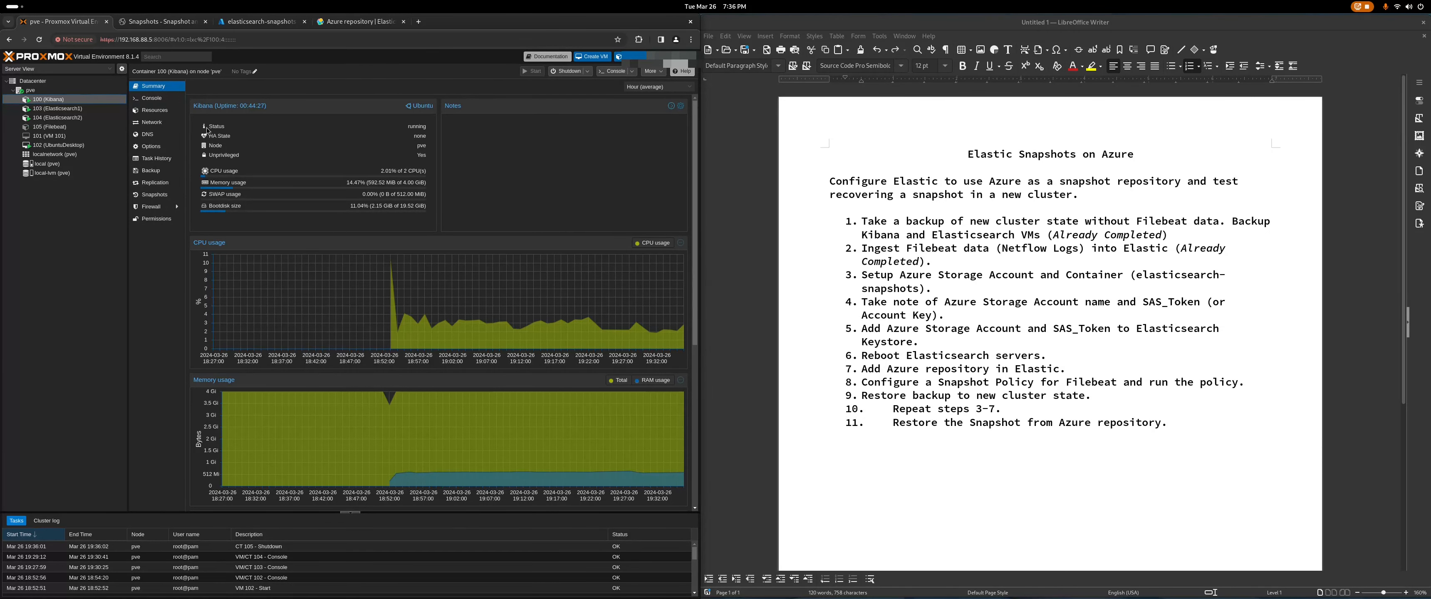
{"action": "left_click", "coordinate": [139, 24]}
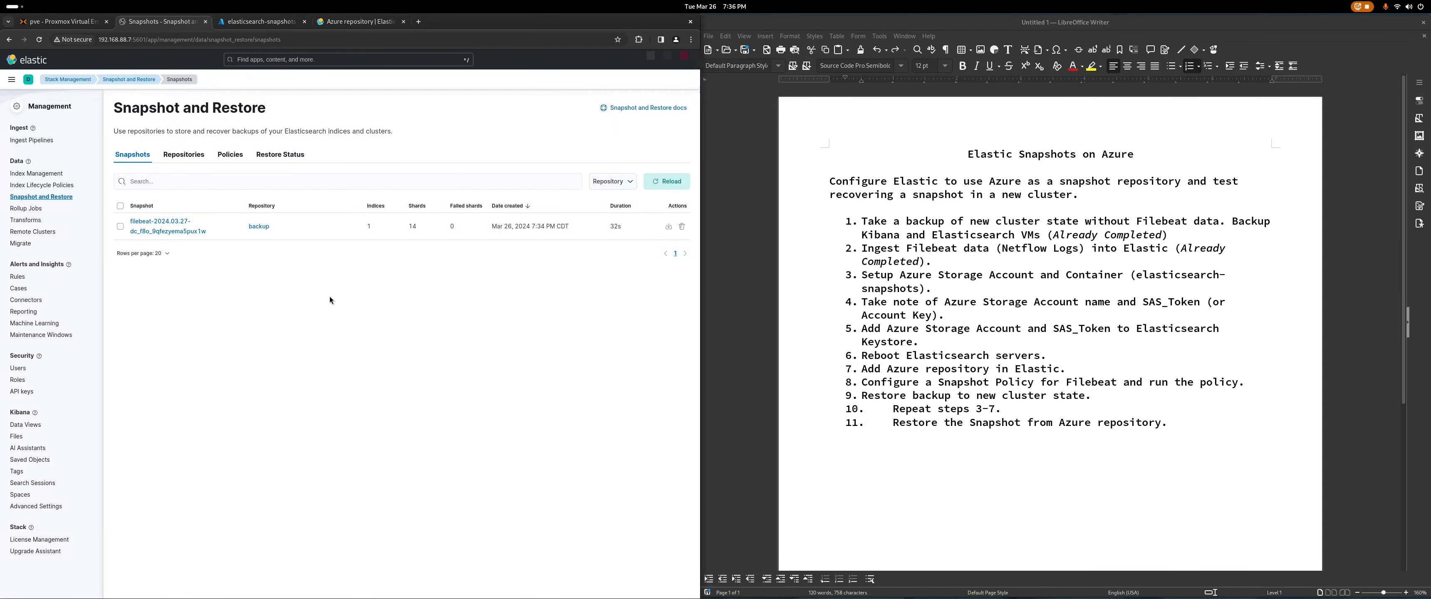
{"action": "left_click", "coordinate": [10, 81]}
{"action": "left_click", "coordinate": [275, 108]}
{"action": "left_click", "coordinate": [75, 21]}
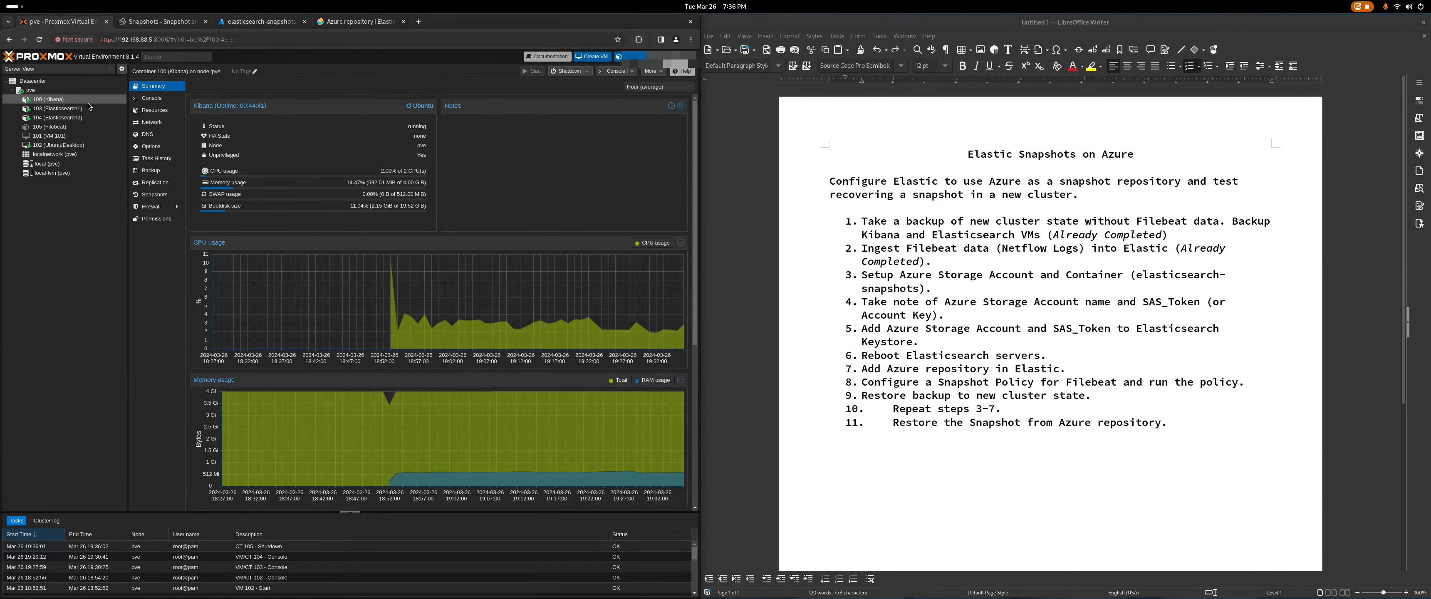
{"action": "left_click", "coordinate": [164, 169]}
Step: Back out of restoring the Kibana backup and shut down container 100 first
{"action": "left_click", "coordinate": [255, 116]}
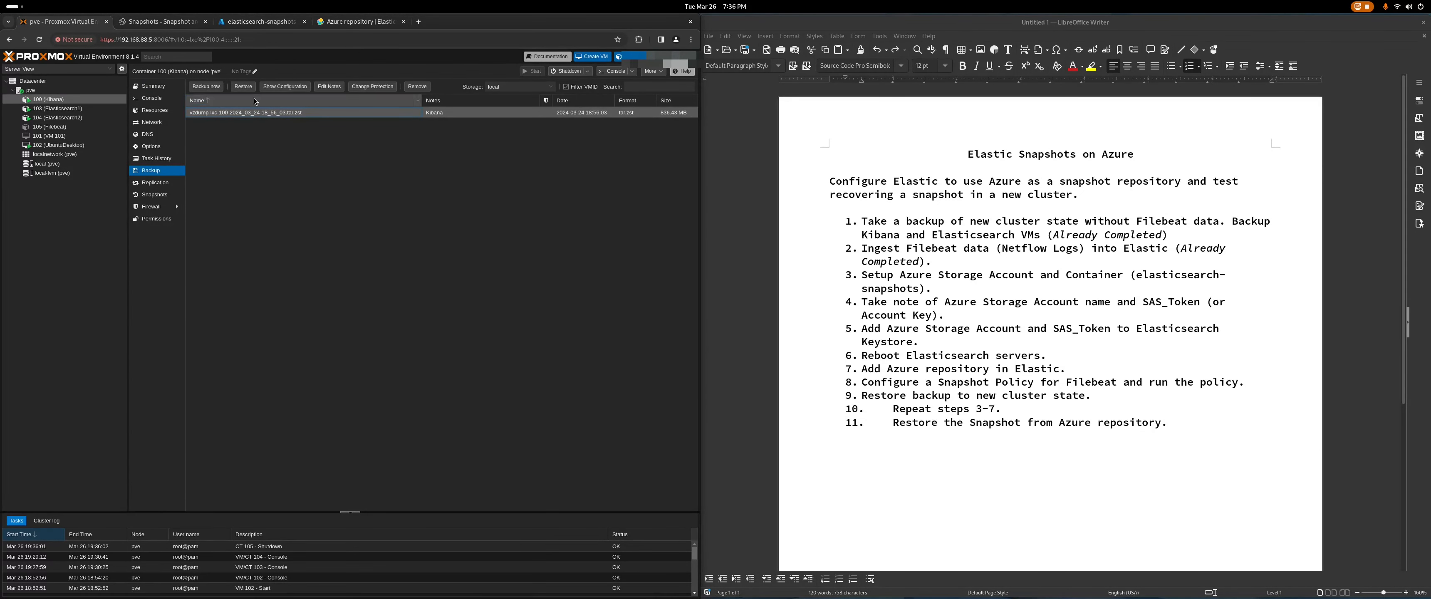
{"action": "left_click", "coordinate": [243, 88]}
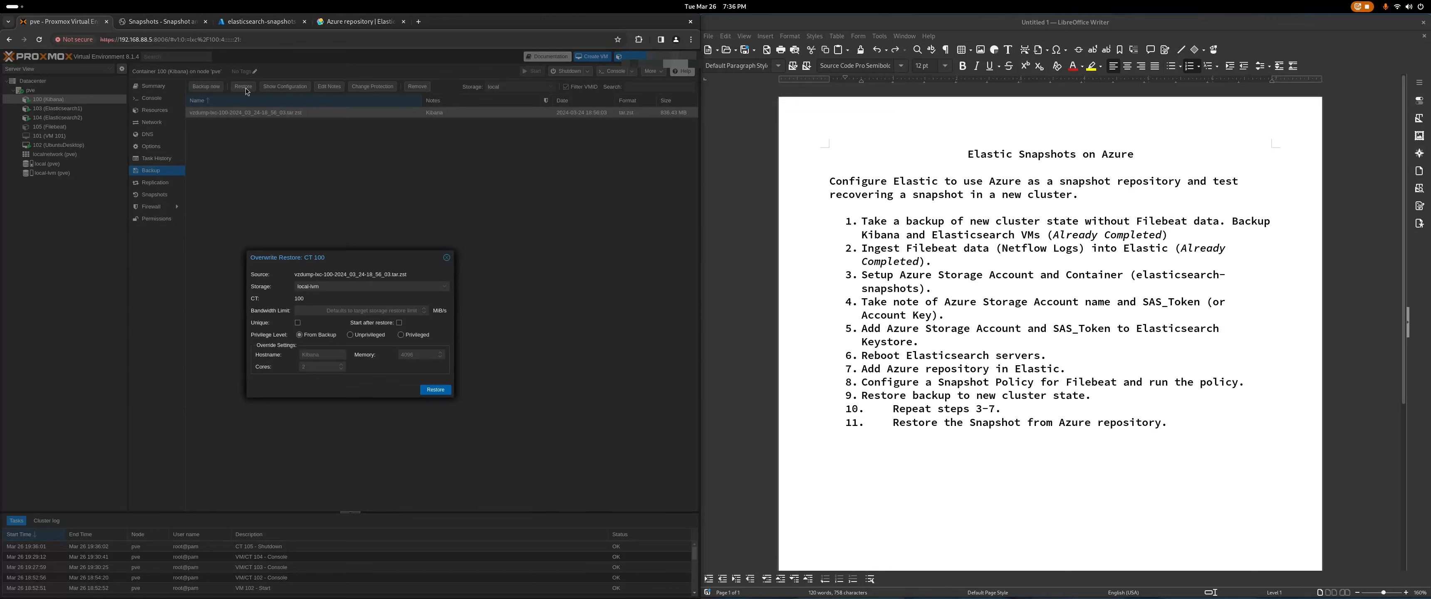
{"action": "left_click", "coordinate": [447, 258]}
{"action": "left_click", "coordinate": [567, 71]}
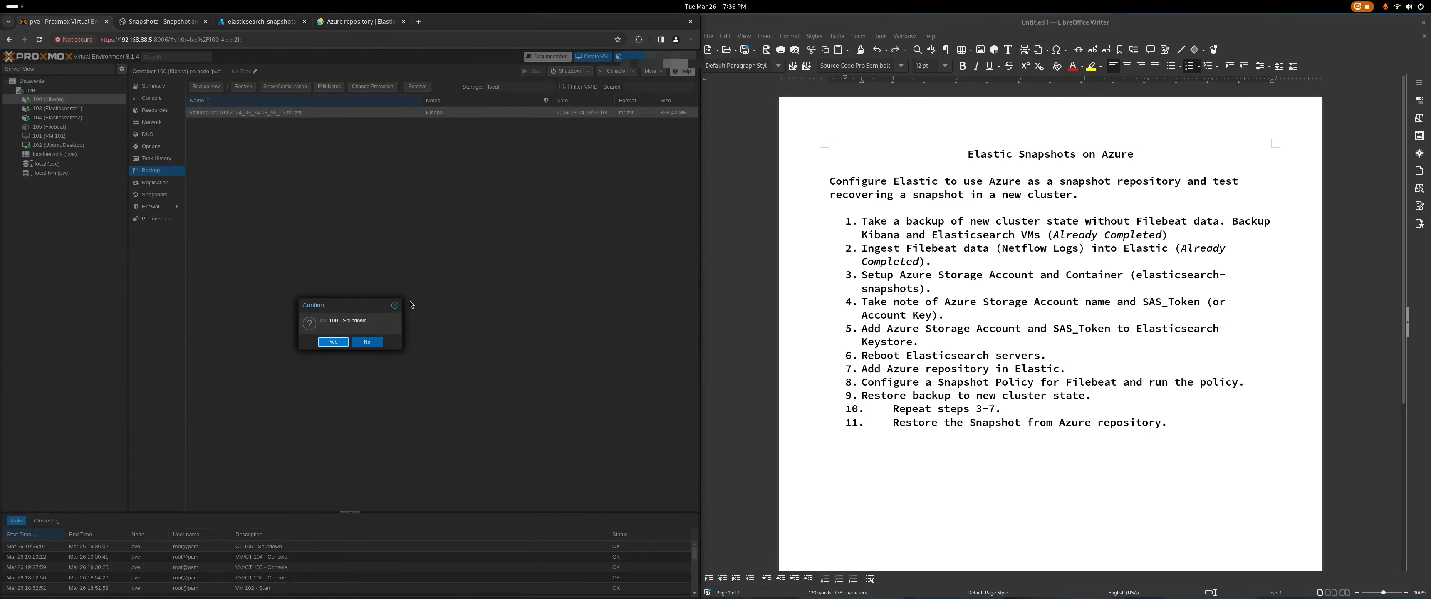
{"action": "left_click", "coordinate": [332, 343]}
Step: Shut down the Elasticsearch containers 103 and 104
{"action": "left_click", "coordinate": [56, 108]}
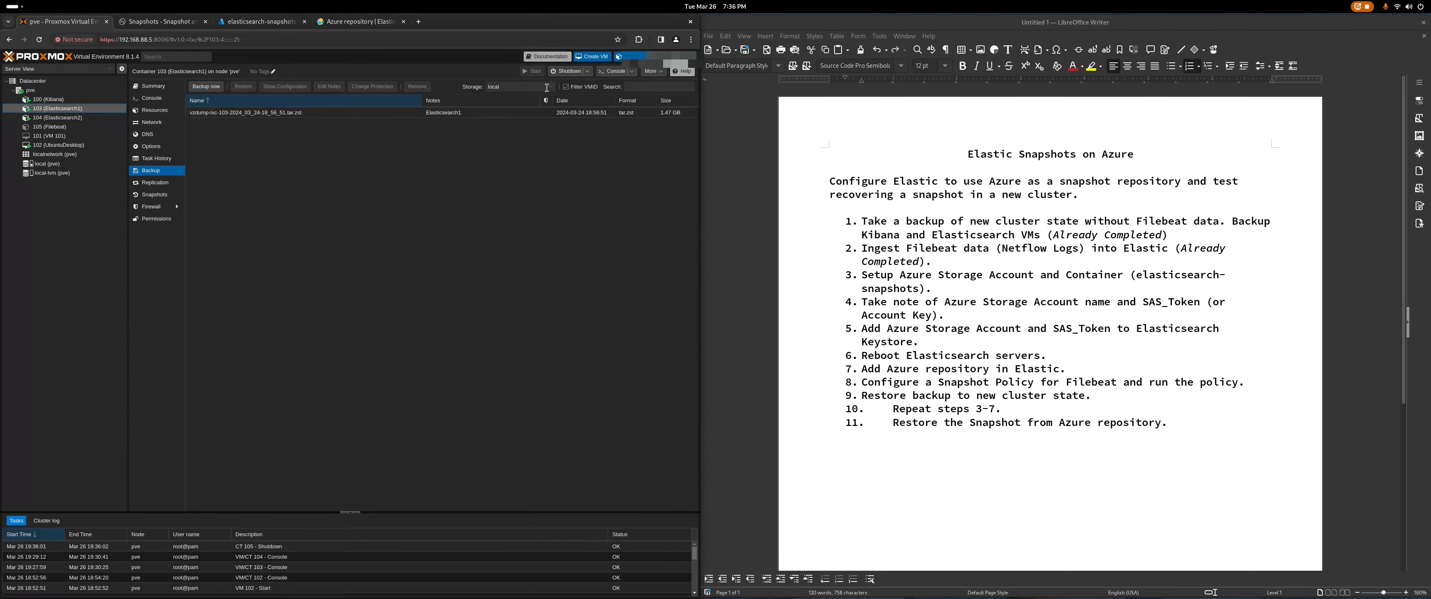
{"action": "left_click", "coordinate": [568, 71]}
{"action": "left_click", "coordinate": [332, 343]}
{"action": "left_click", "coordinate": [56, 118]}
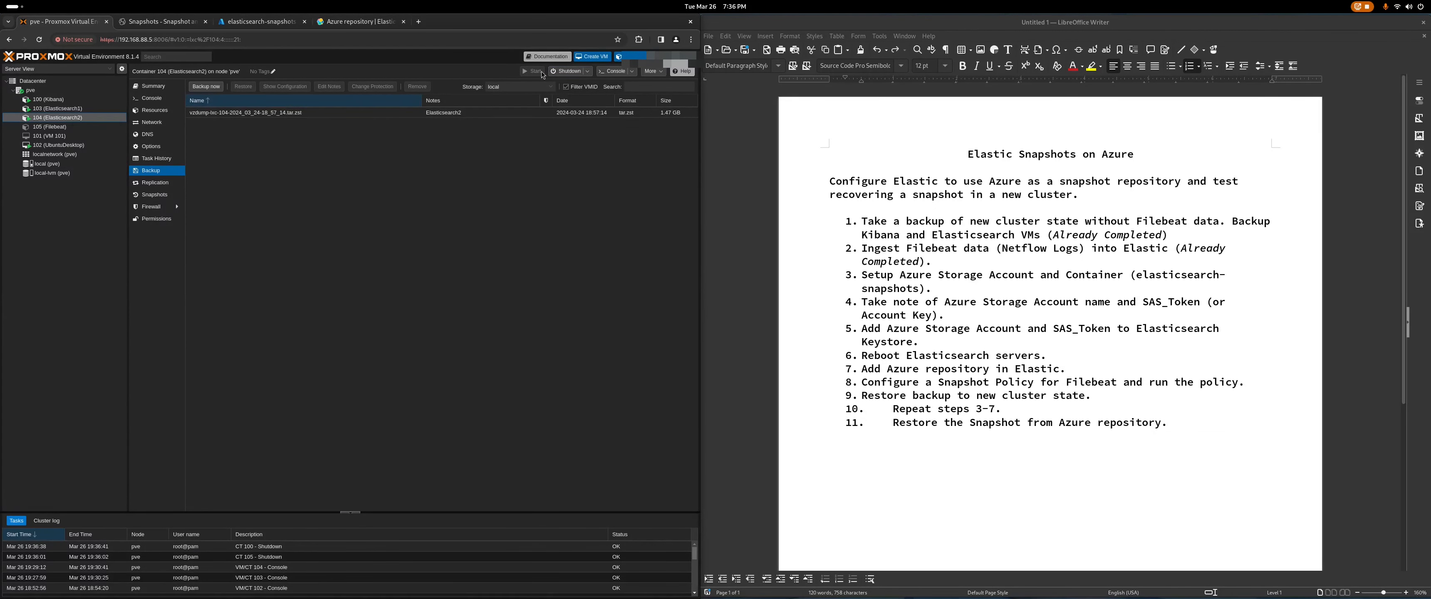
{"action": "left_click", "coordinate": [568, 71]}
{"action": "left_click", "coordinate": [326, 342]}
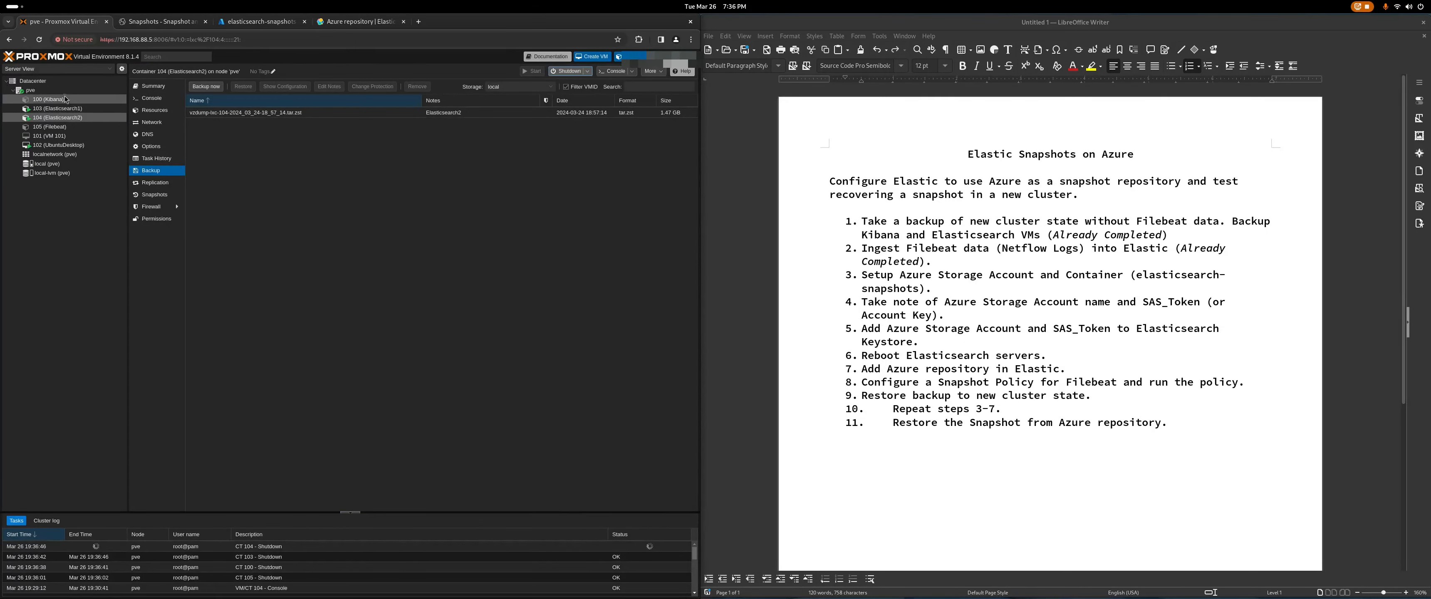
Step: Restore container 100 from its 2024-03-26 backup archive, overwriting the current container
{"action": "left_click", "coordinate": [49, 99]}
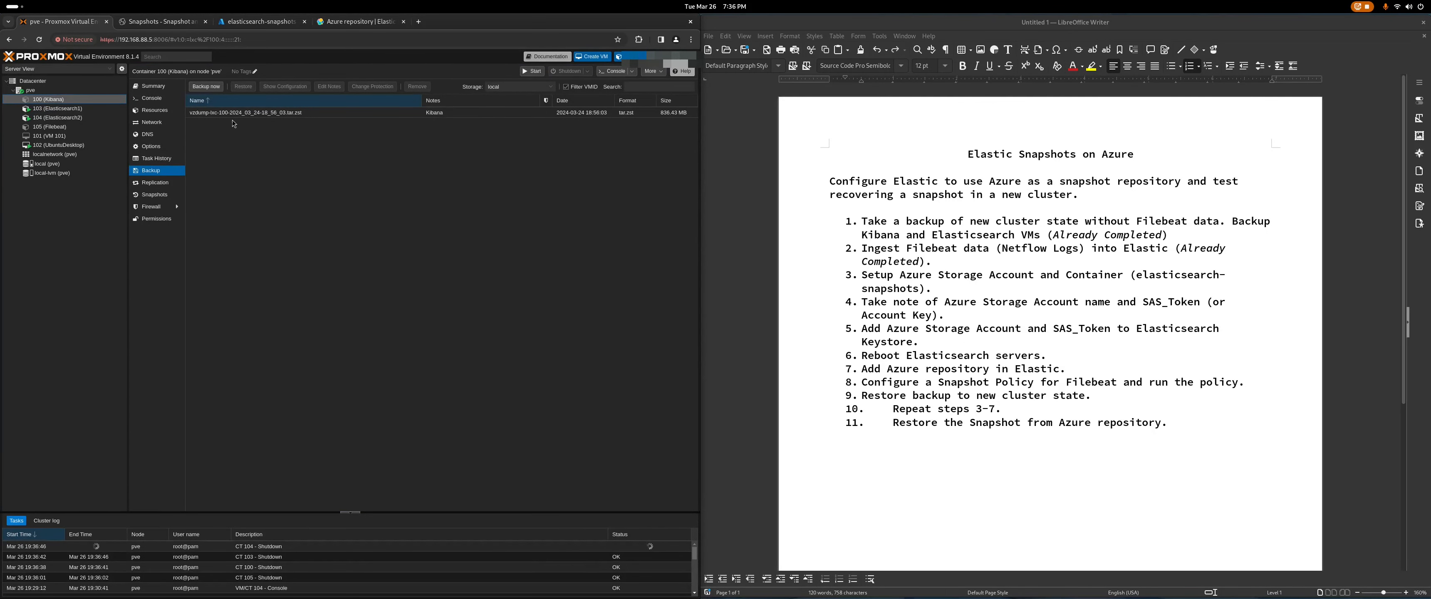
{"action": "left_click", "coordinate": [237, 112]}
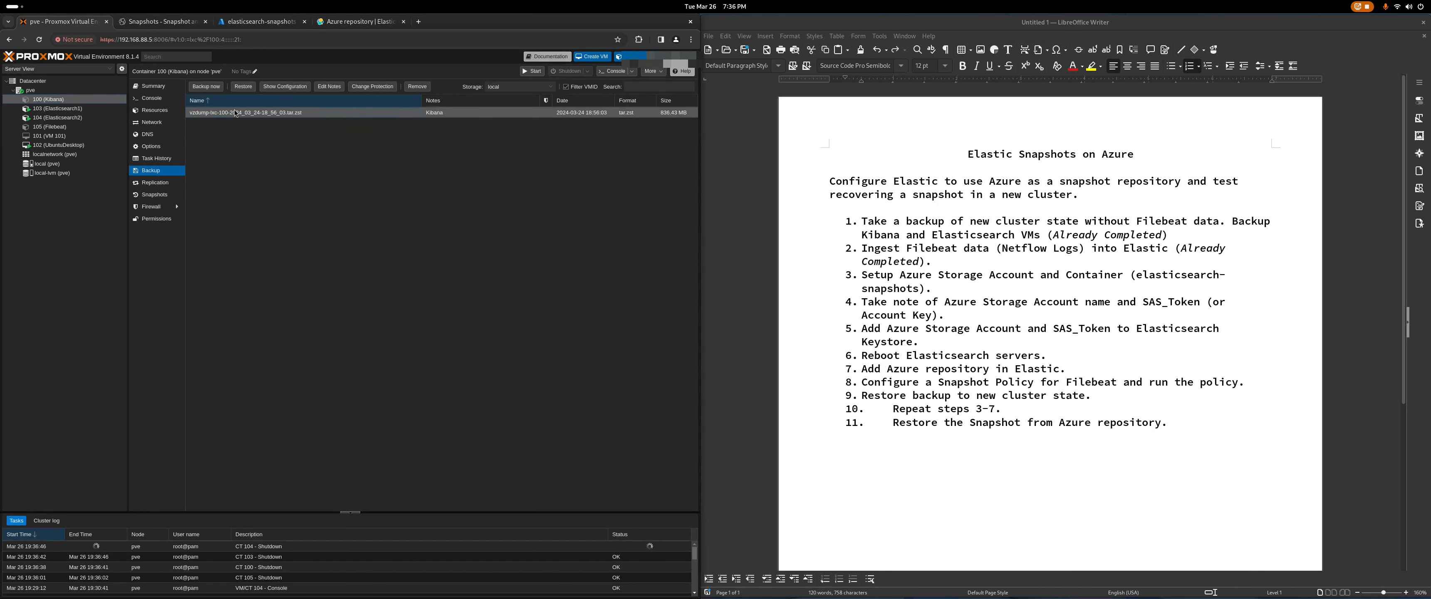
{"action": "left_click", "coordinate": [243, 88]}
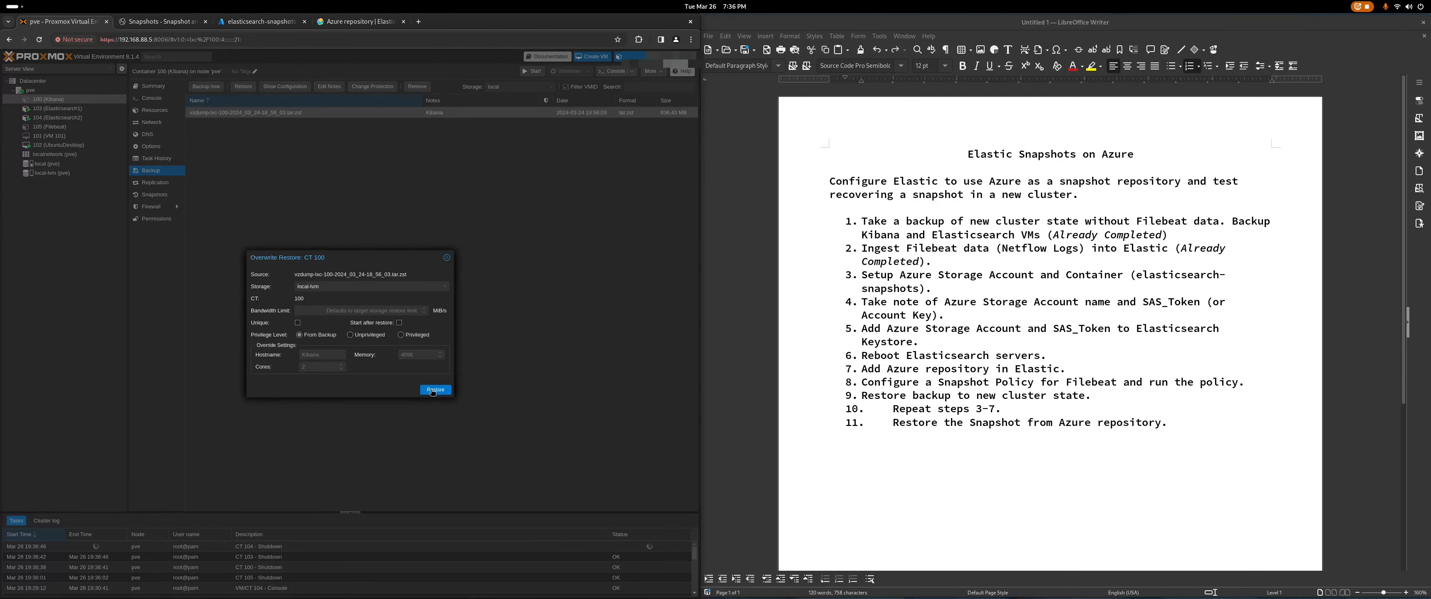
{"action": "left_click", "coordinate": [433, 391]}
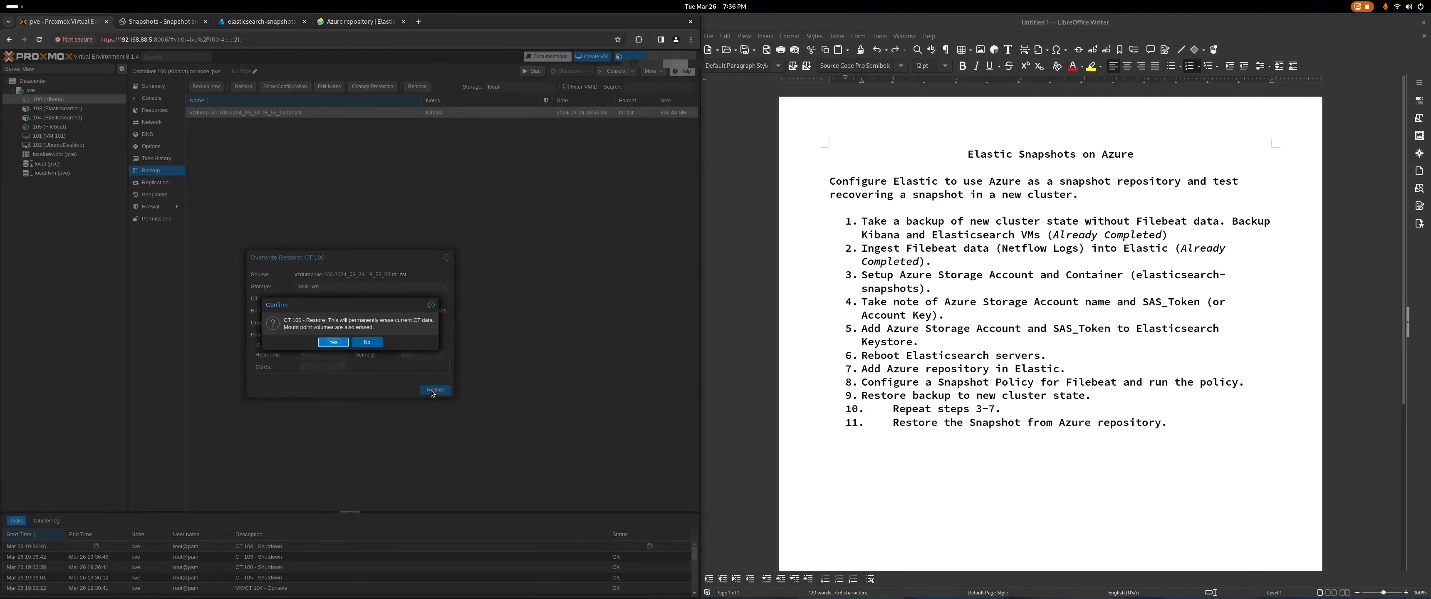
{"action": "left_click", "coordinate": [333, 343]}
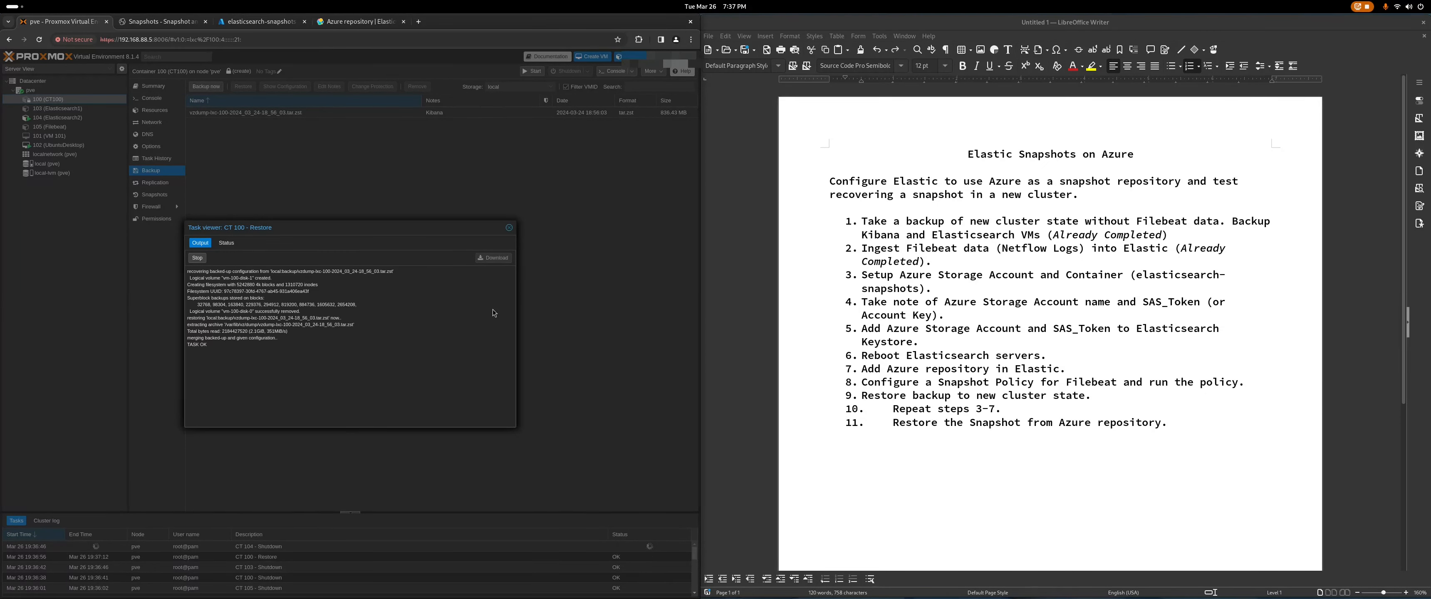
{"action": "left_click", "coordinate": [509, 229]}
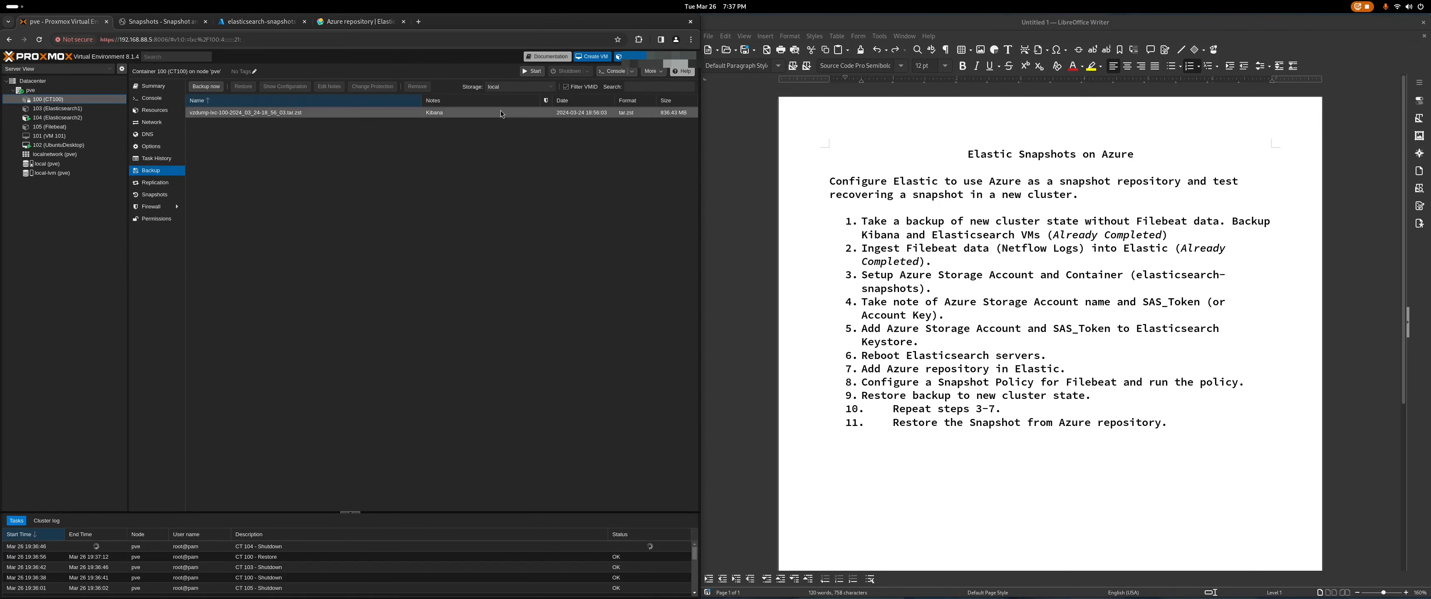
Step: Start container 100 and restore Elasticsearch1 container 103 from its backup
{"action": "left_click", "coordinate": [532, 70]}
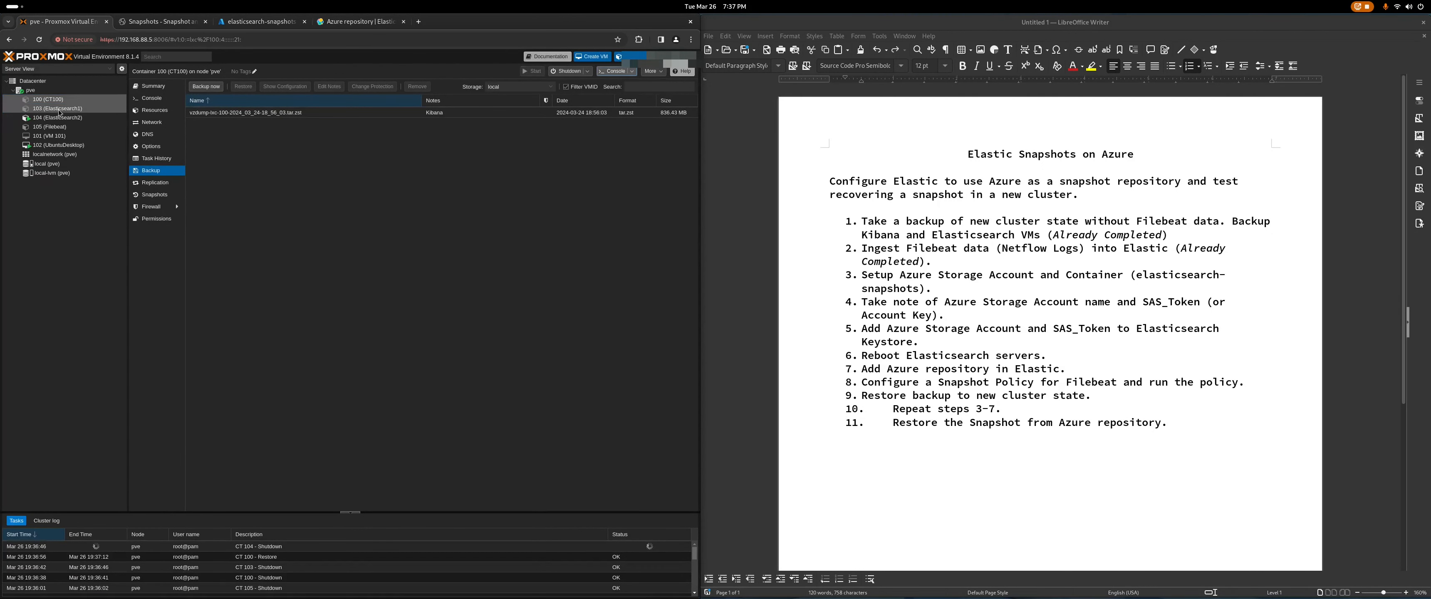
{"action": "left_click", "coordinate": [73, 108]}
{"action": "left_click", "coordinate": [254, 113]}
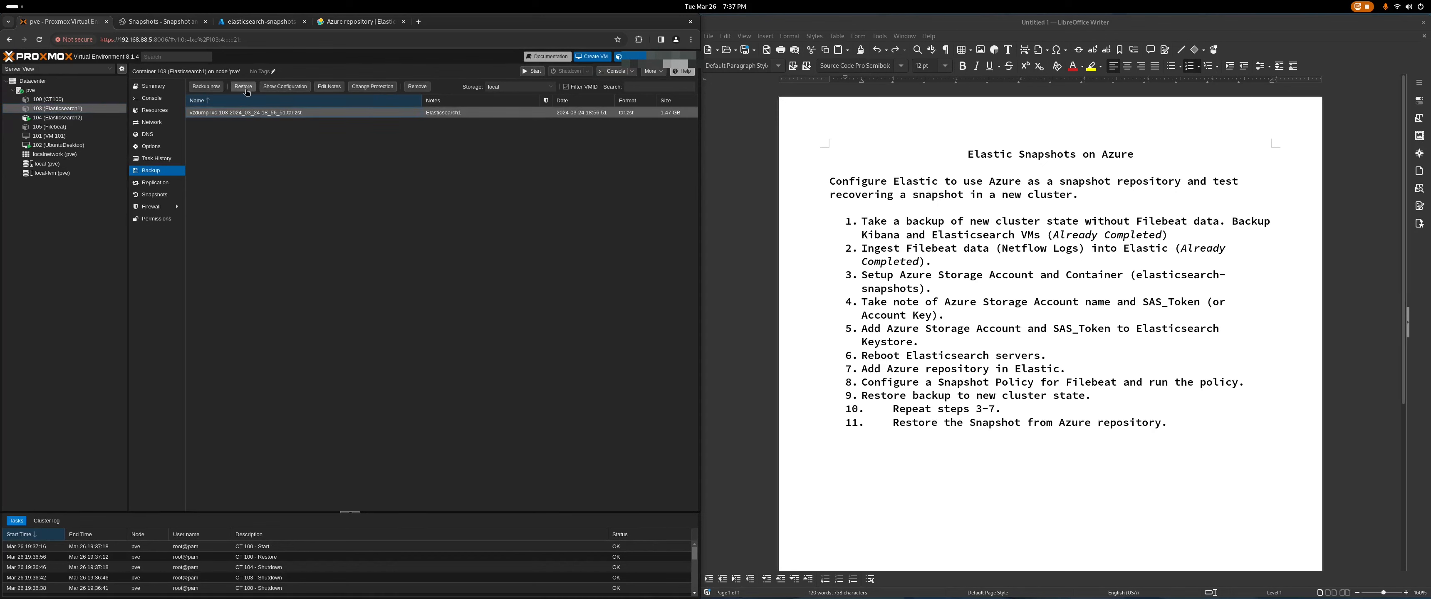
{"action": "left_click", "coordinate": [243, 86]}
{"action": "left_click", "coordinate": [436, 389]}
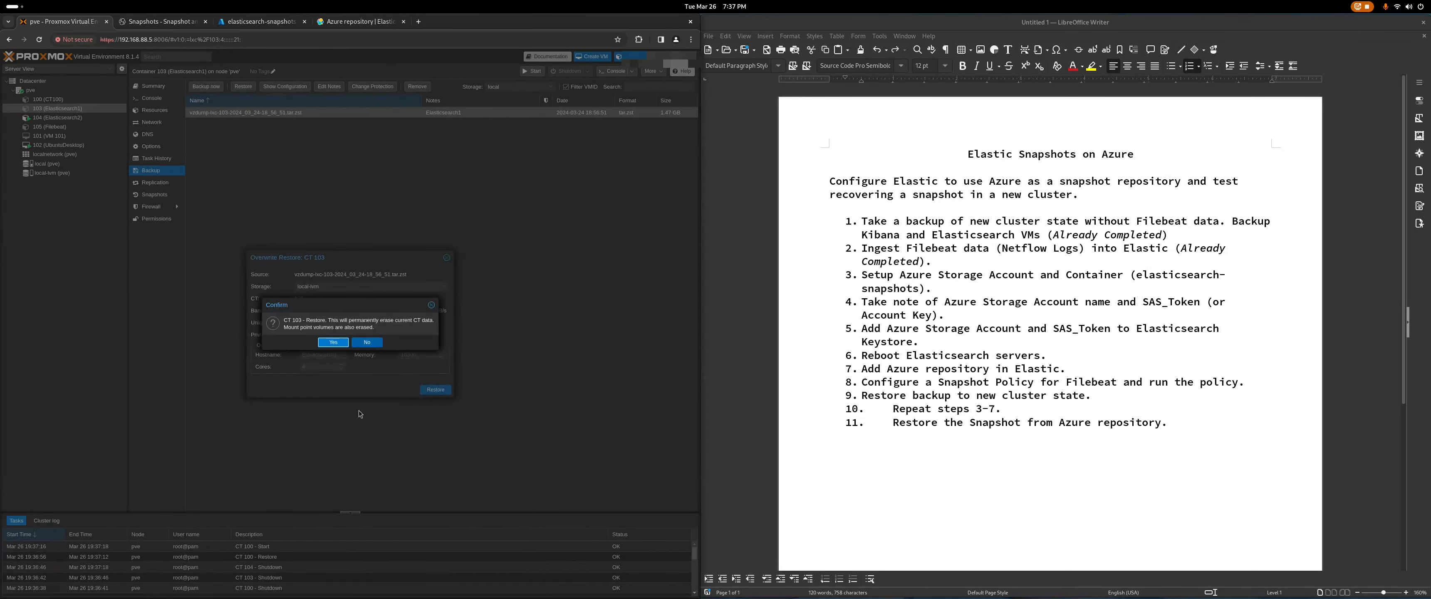
{"action": "left_click", "coordinate": [334, 343]}
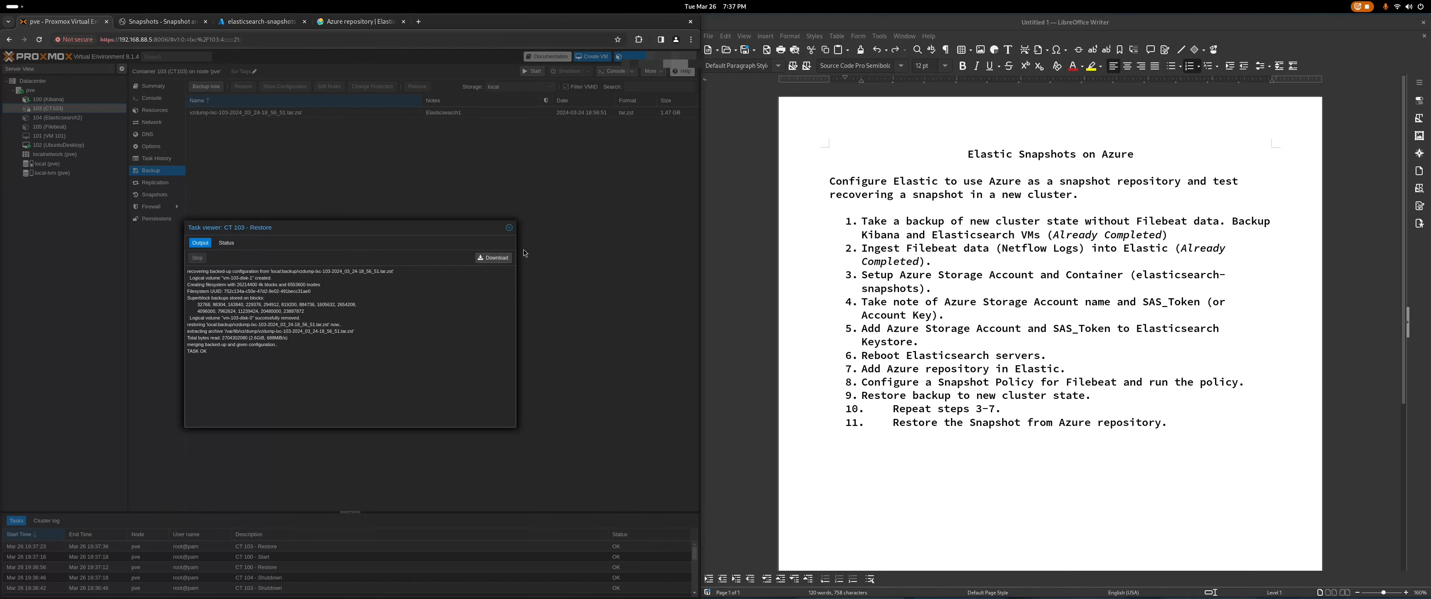
{"action": "left_click", "coordinate": [509, 228]}
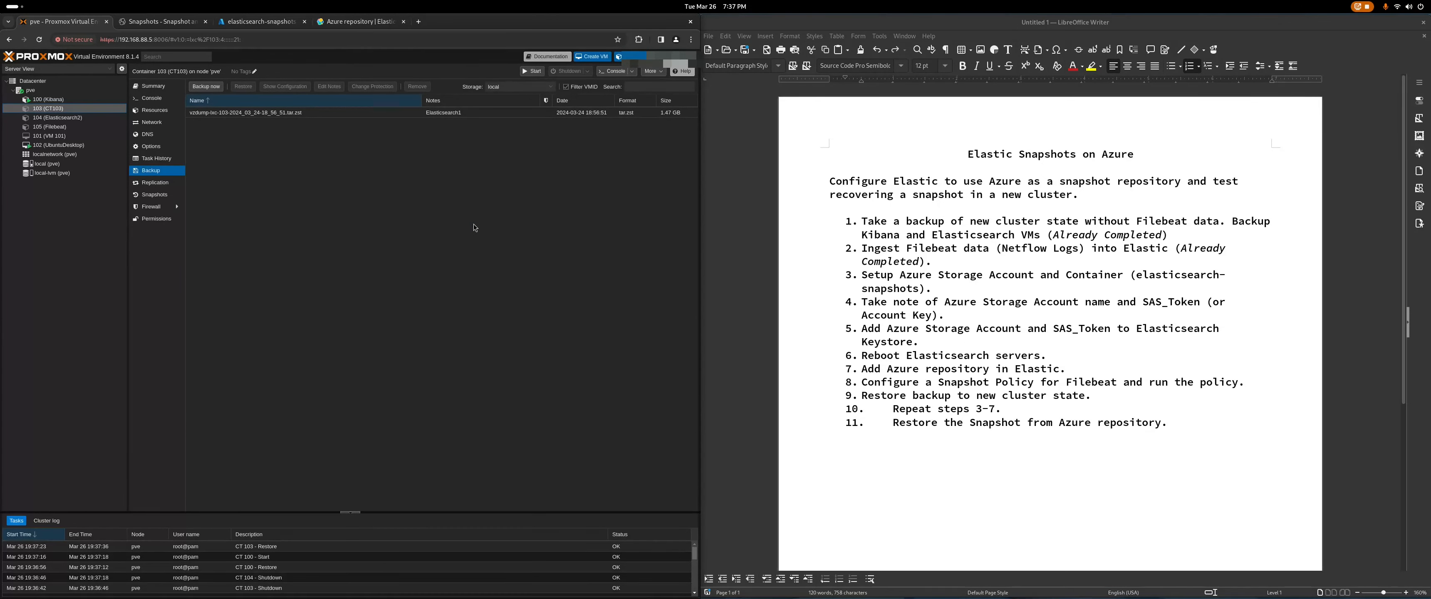
Step: Restore Elasticsearch2 container 104 from its backup, confirming the overwrite
{"action": "left_click", "coordinate": [105, 118]}
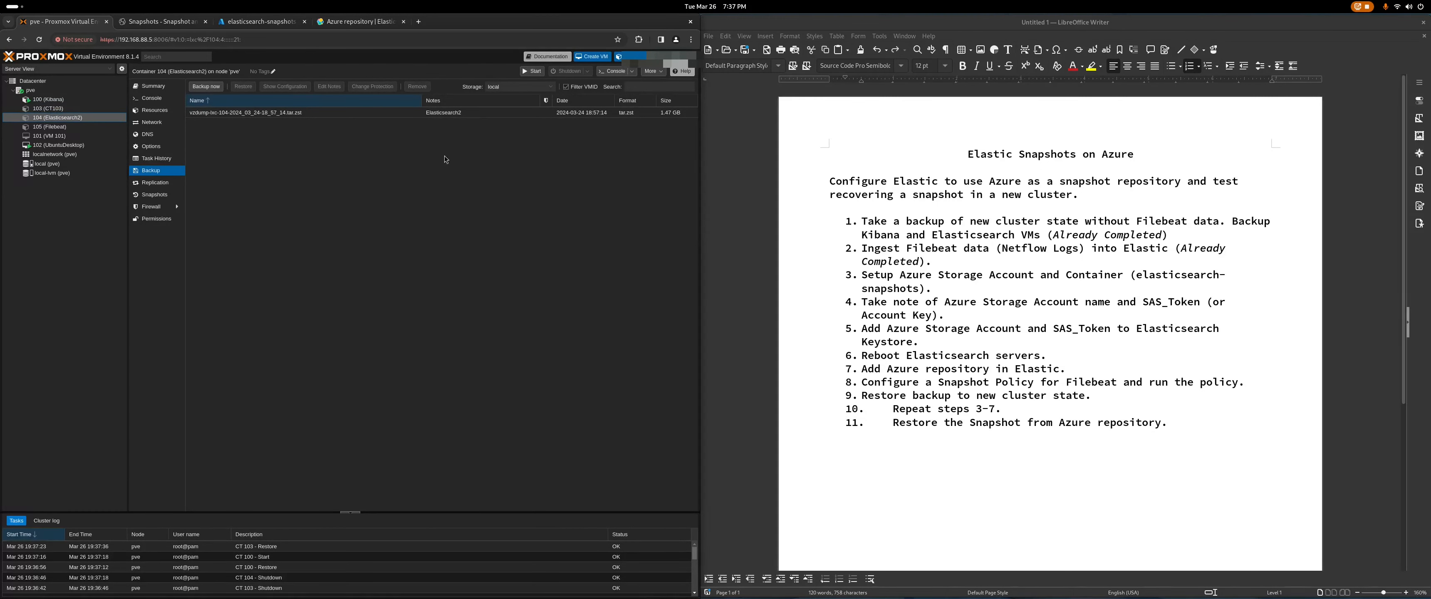
{"action": "left_click", "coordinate": [238, 113]}
{"action": "left_click", "coordinate": [243, 87]}
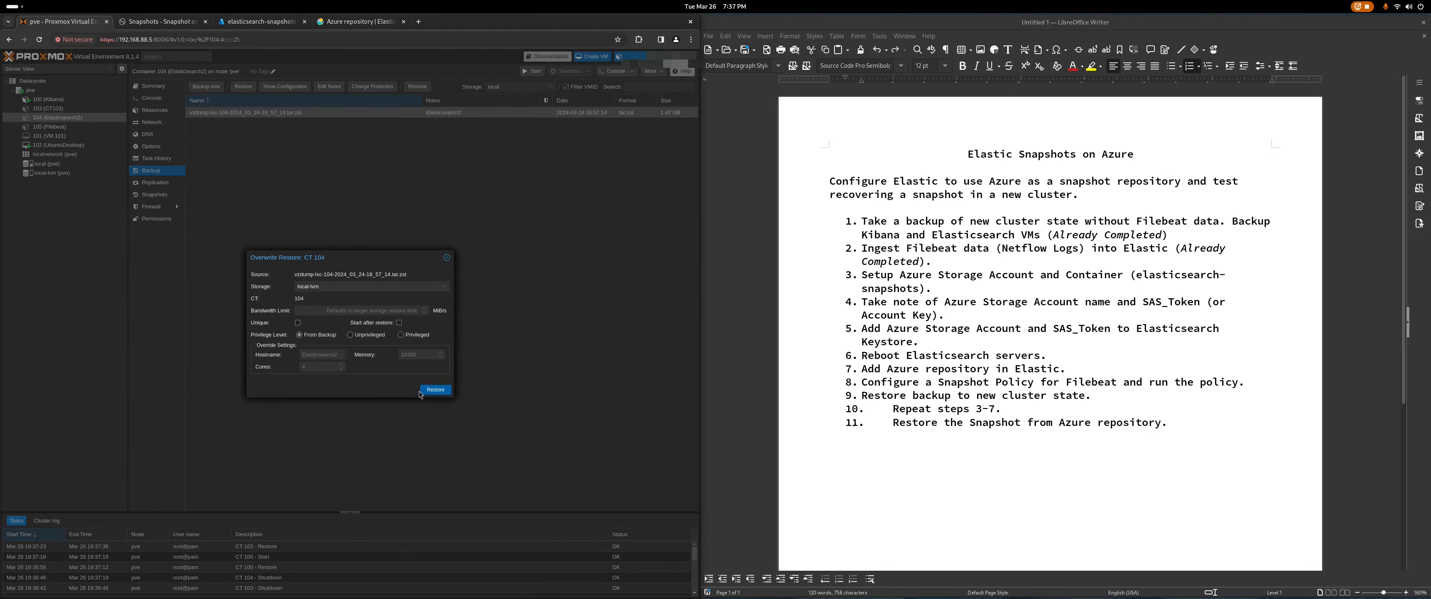
{"action": "left_click", "coordinate": [423, 392]}
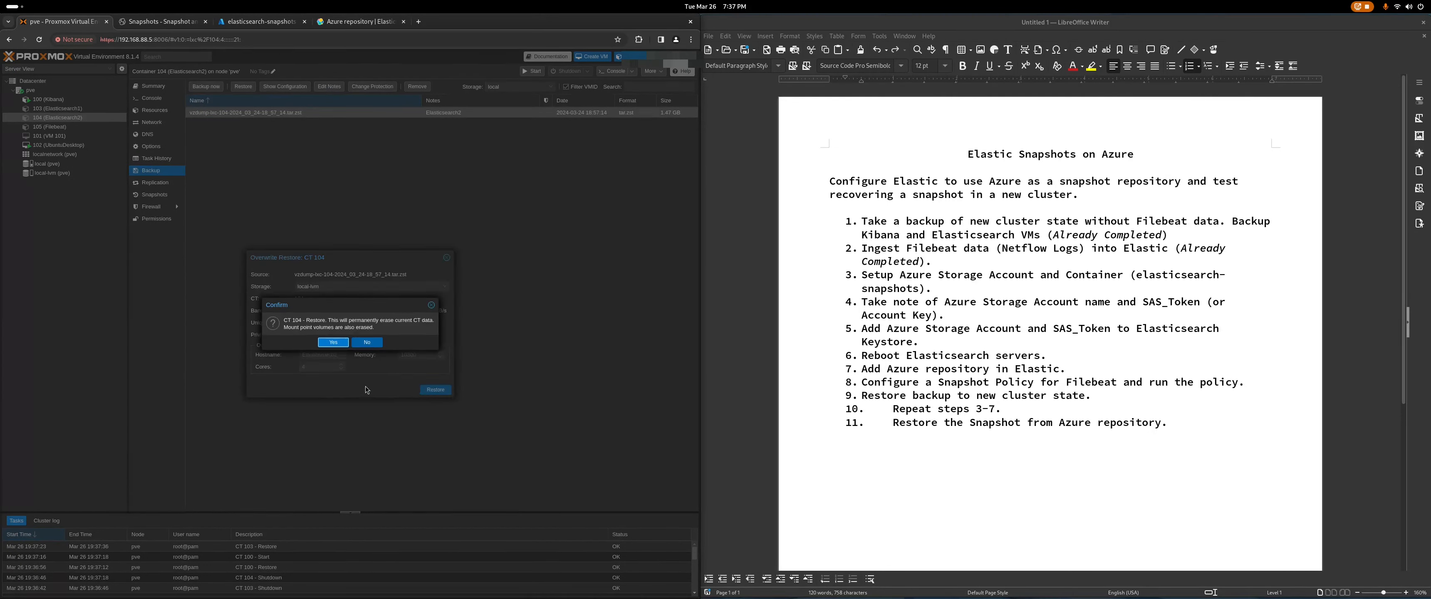
{"action": "left_click", "coordinate": [333, 342]}
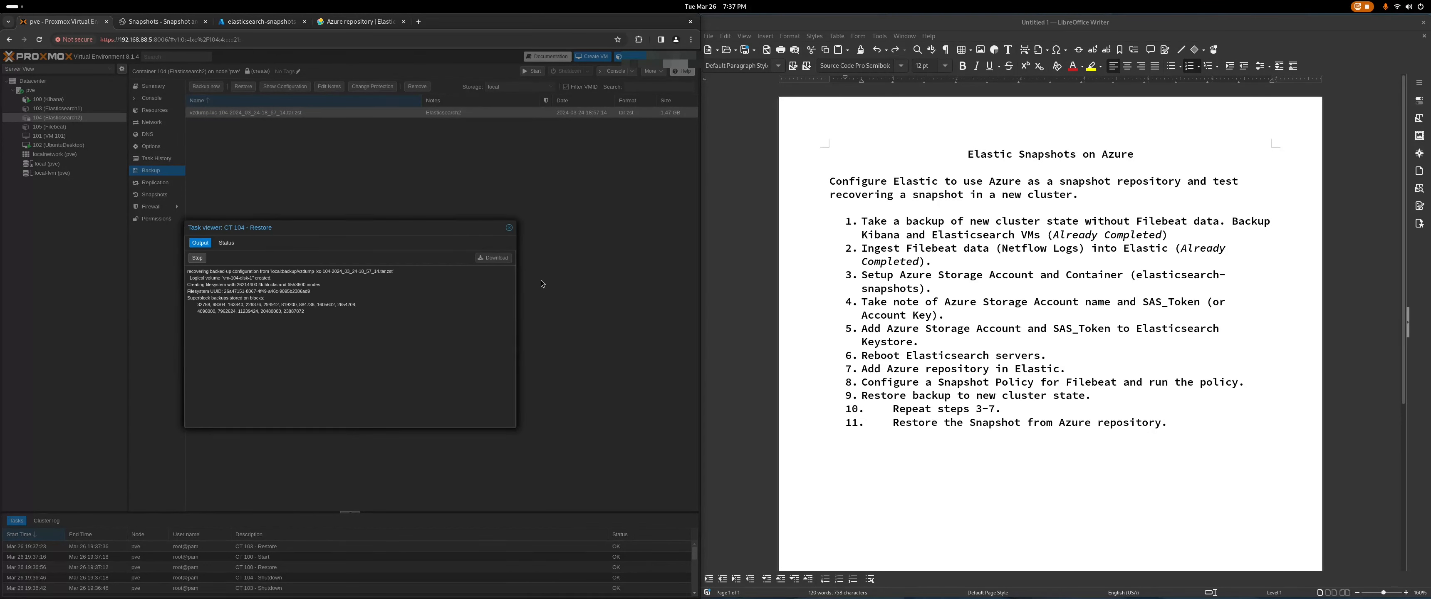
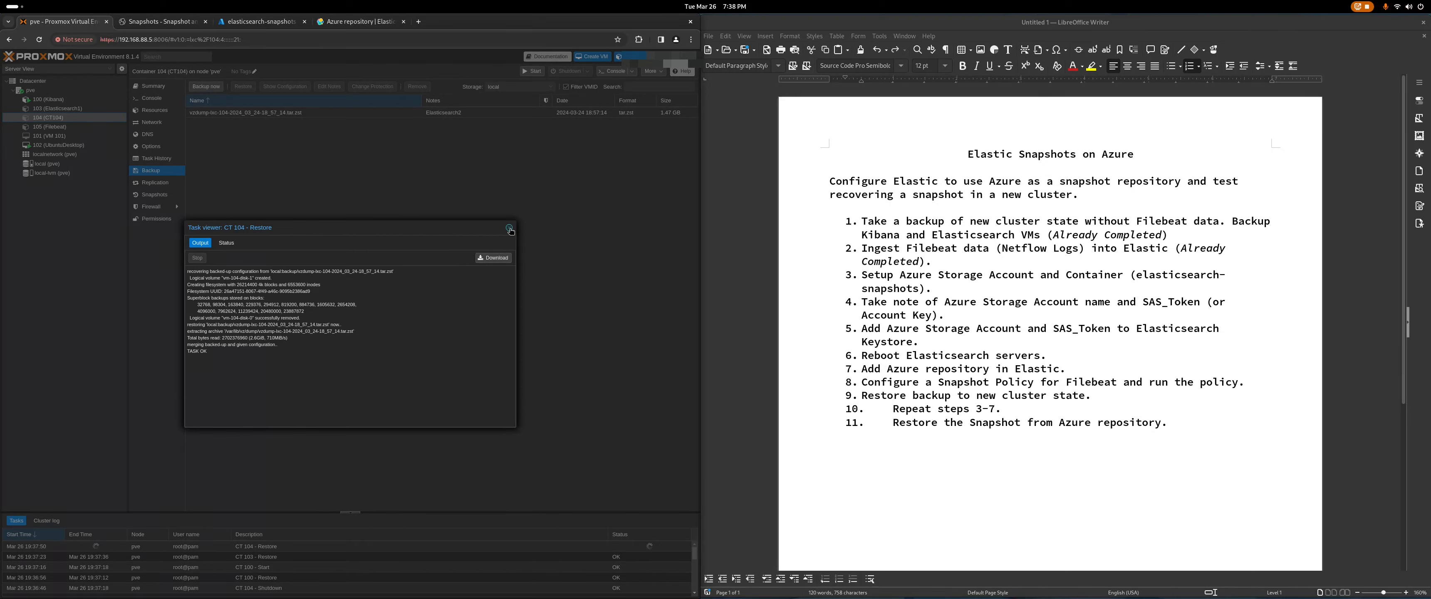
Step: Start the restored Elasticsearch1 container, CT 103
{"action": "left_click", "coordinate": [510, 229]}
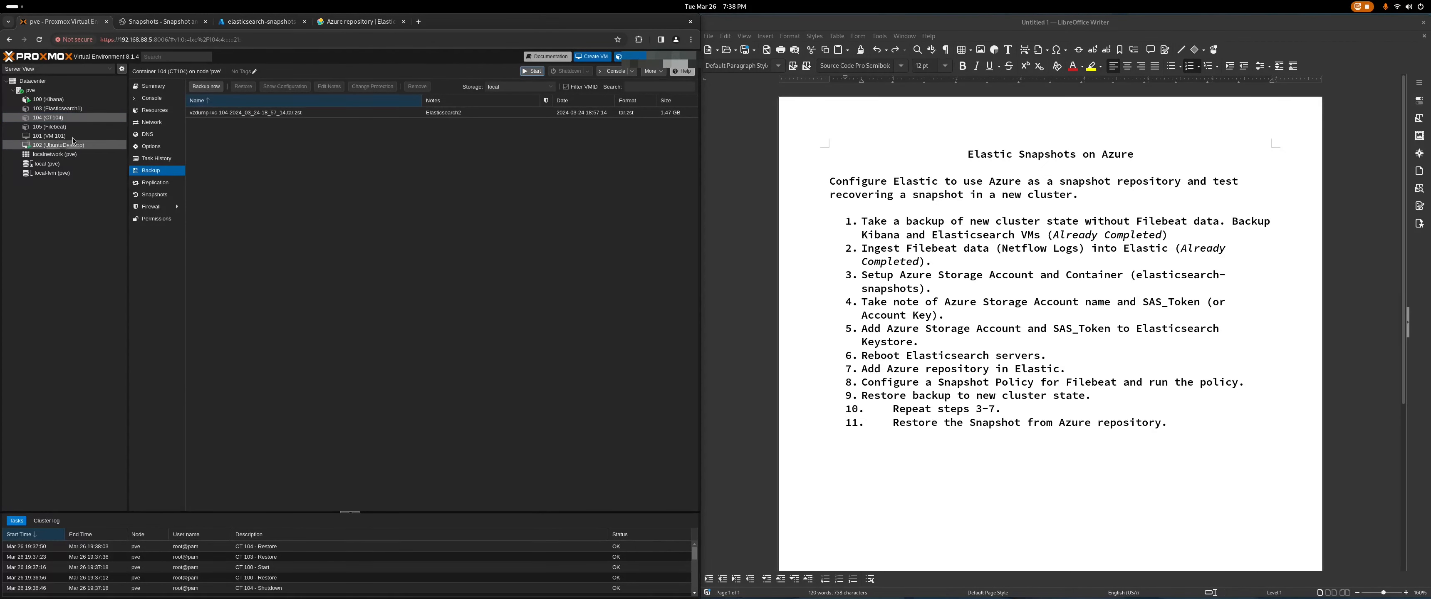
{"action": "left_click", "coordinate": [55, 108]}
{"action": "left_click", "coordinate": [530, 71]}
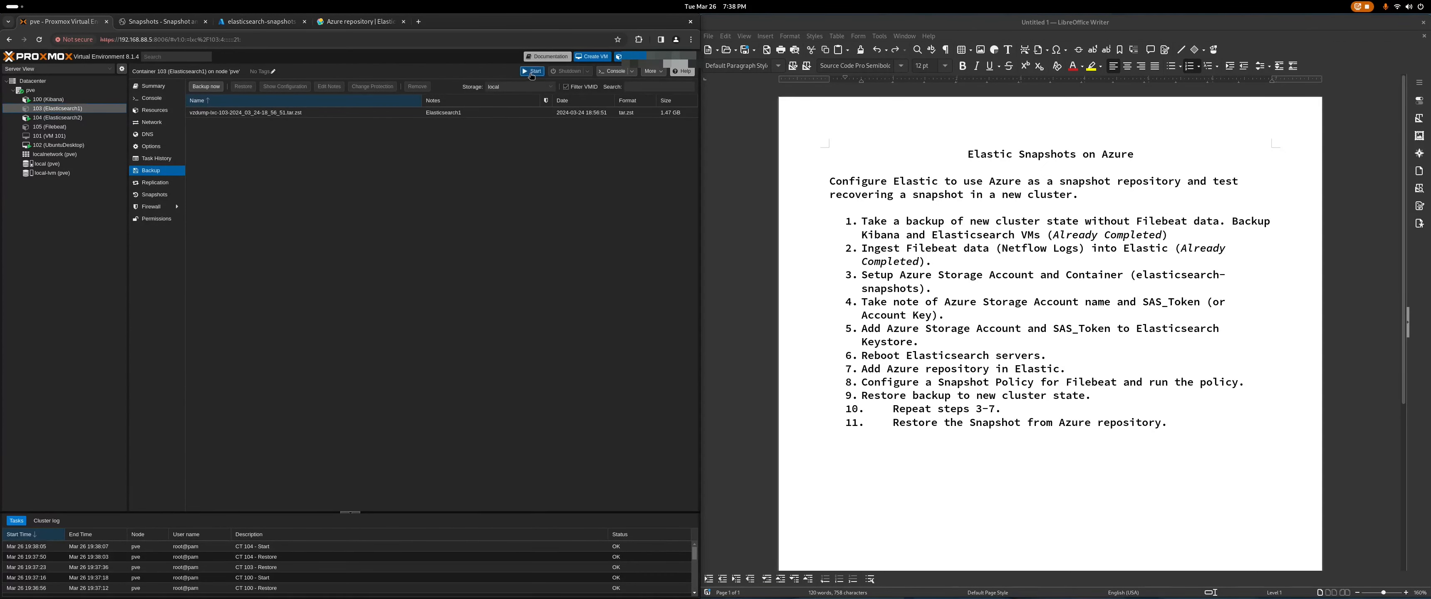
Step: Confirm Kibana, Elasticsearch1 and Elasticsearch2 are running, then bring up the Azure repository docs
{"action": "left_click", "coordinate": [151, 89]}
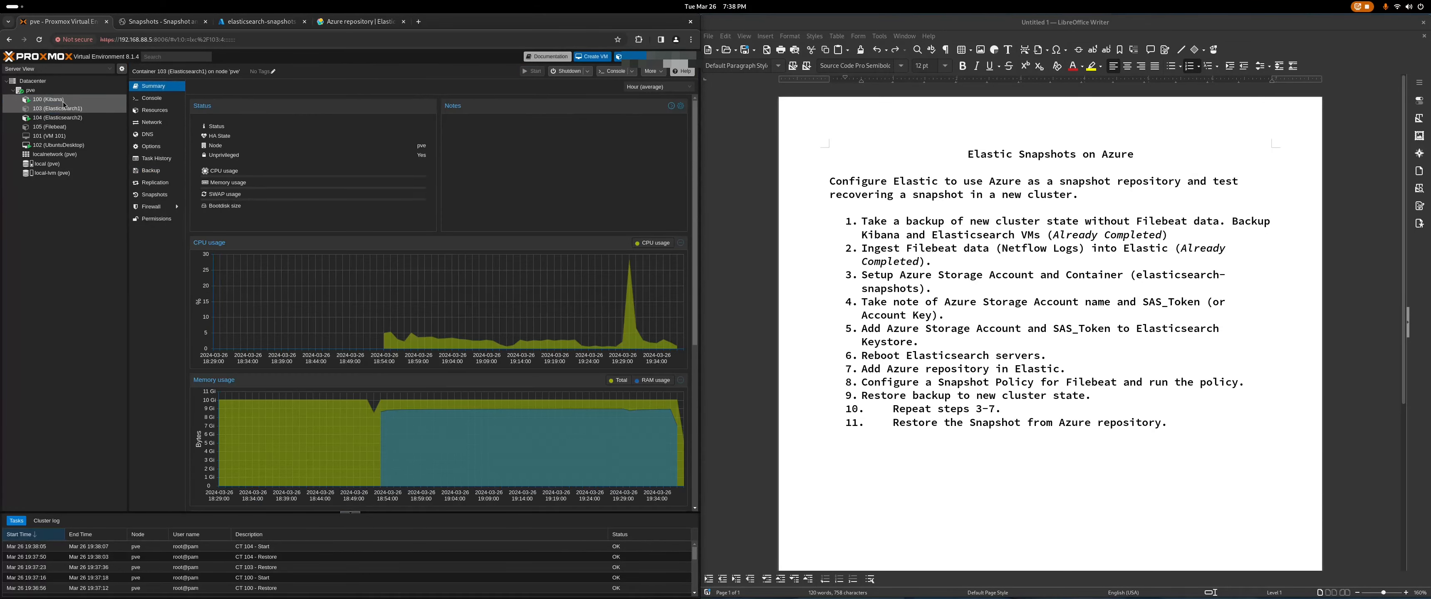
{"action": "left_click", "coordinate": [64, 101]}
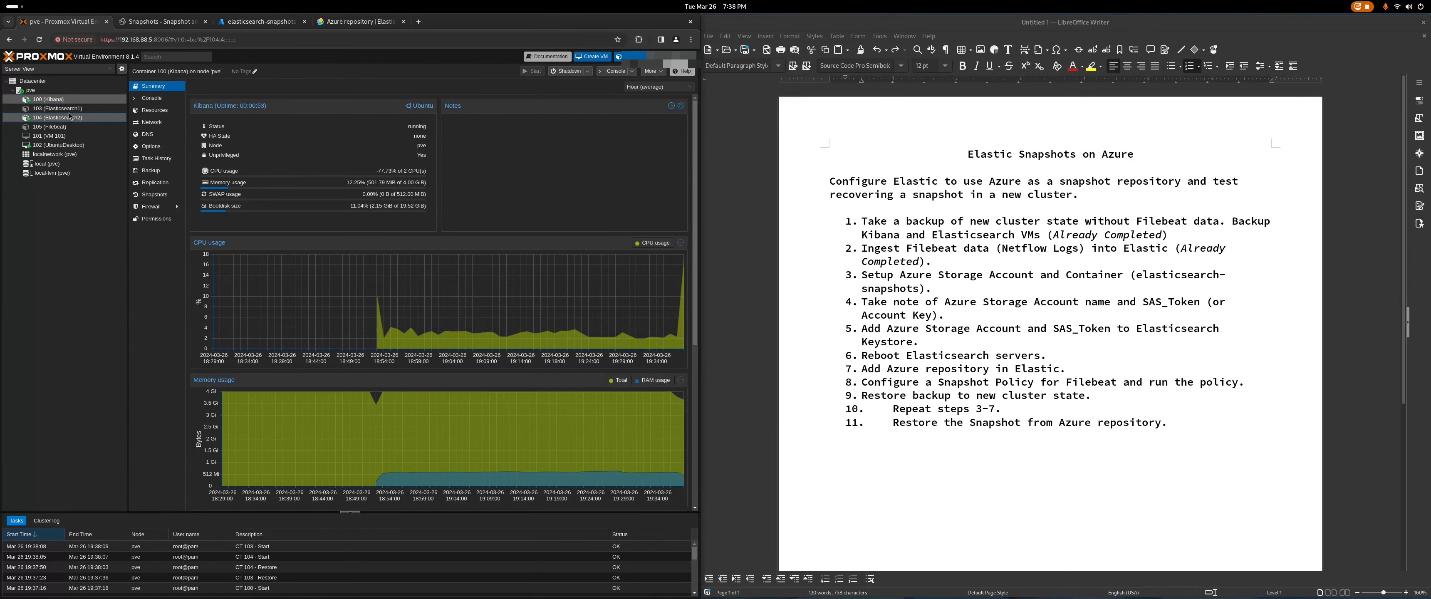
{"action": "left_click", "coordinate": [69, 116]}
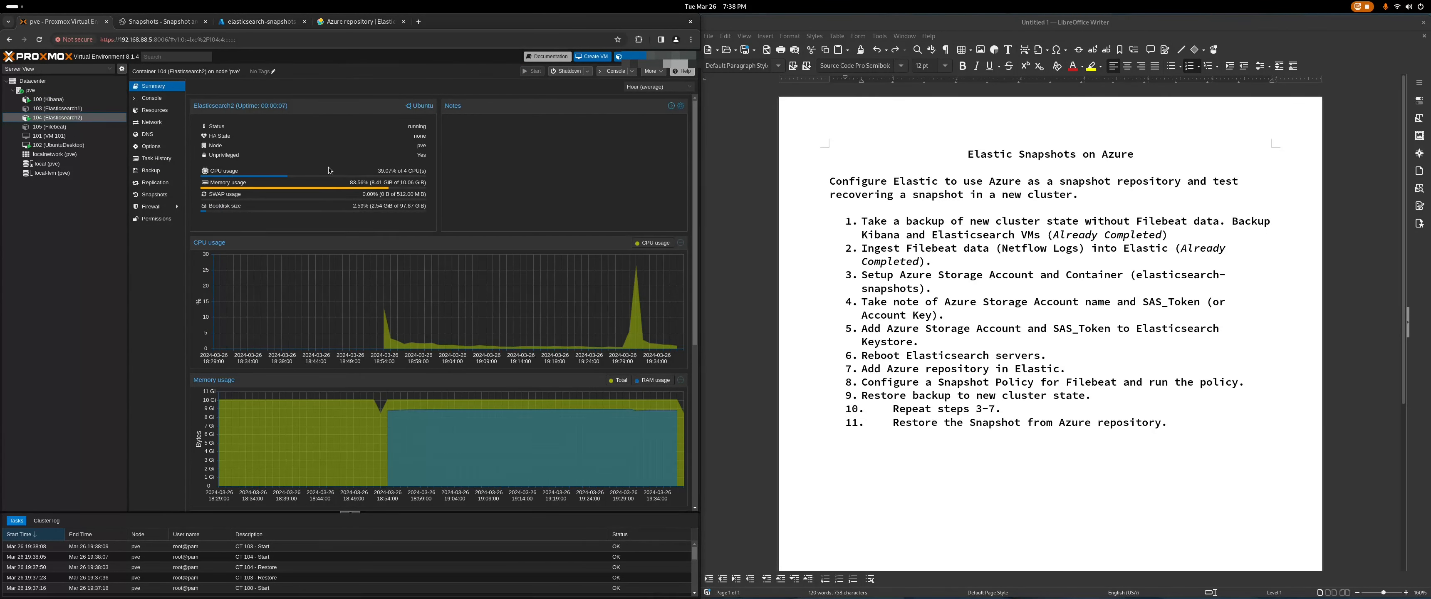
{"action": "left_click", "coordinate": [90, 101]}
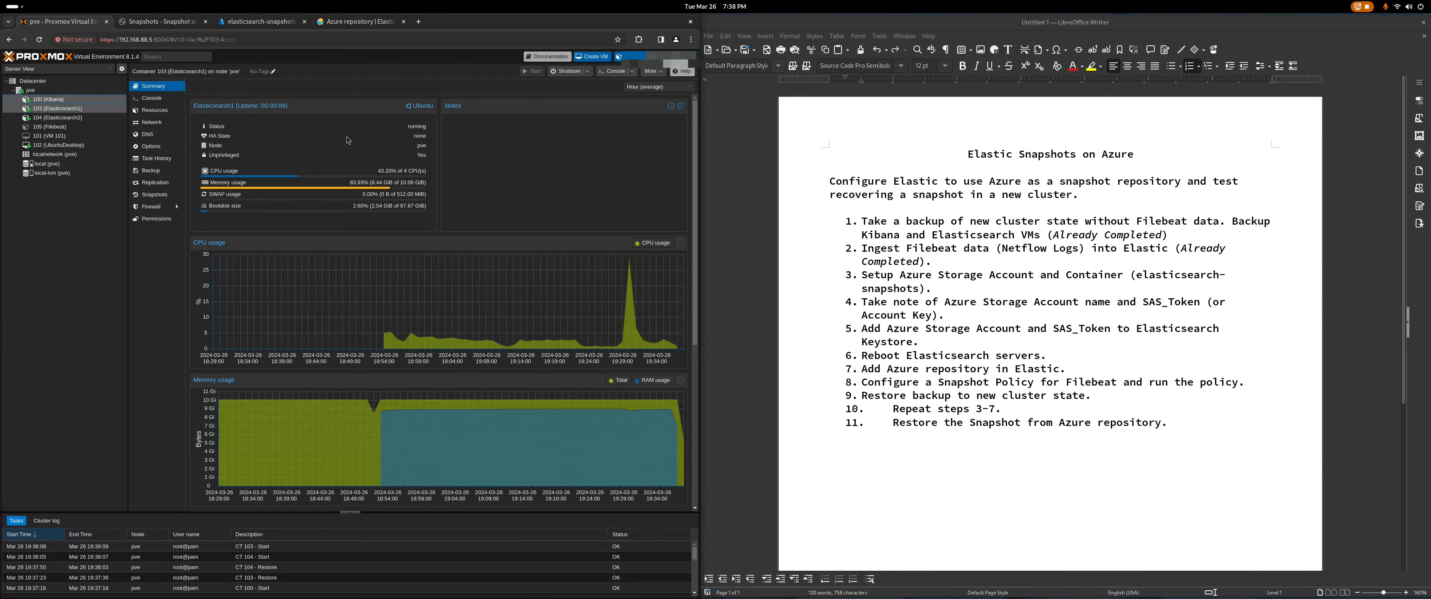
{"action": "left_click", "coordinate": [370, 23]}
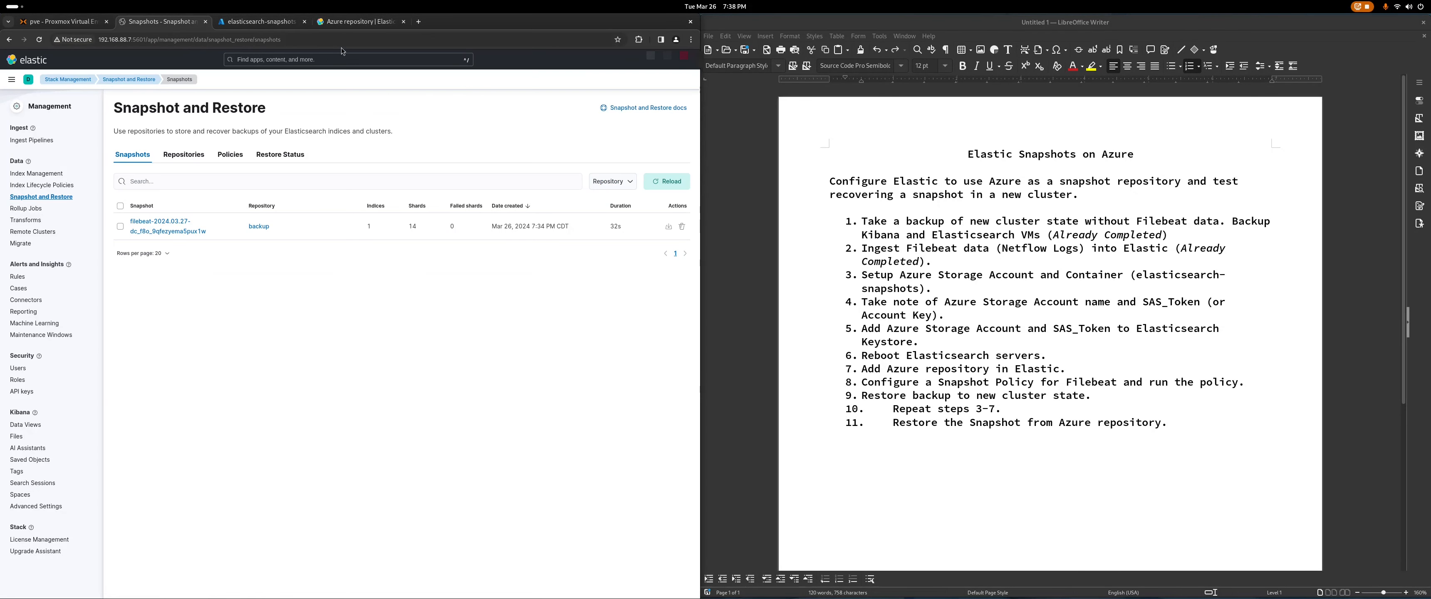
Step: Load Kibana at 192.168.88.7:5601, reload until it's ready, and log in
{"action": "left_click_drag", "start_coordinate": [291, 42], "coordinate": [150, 43]}
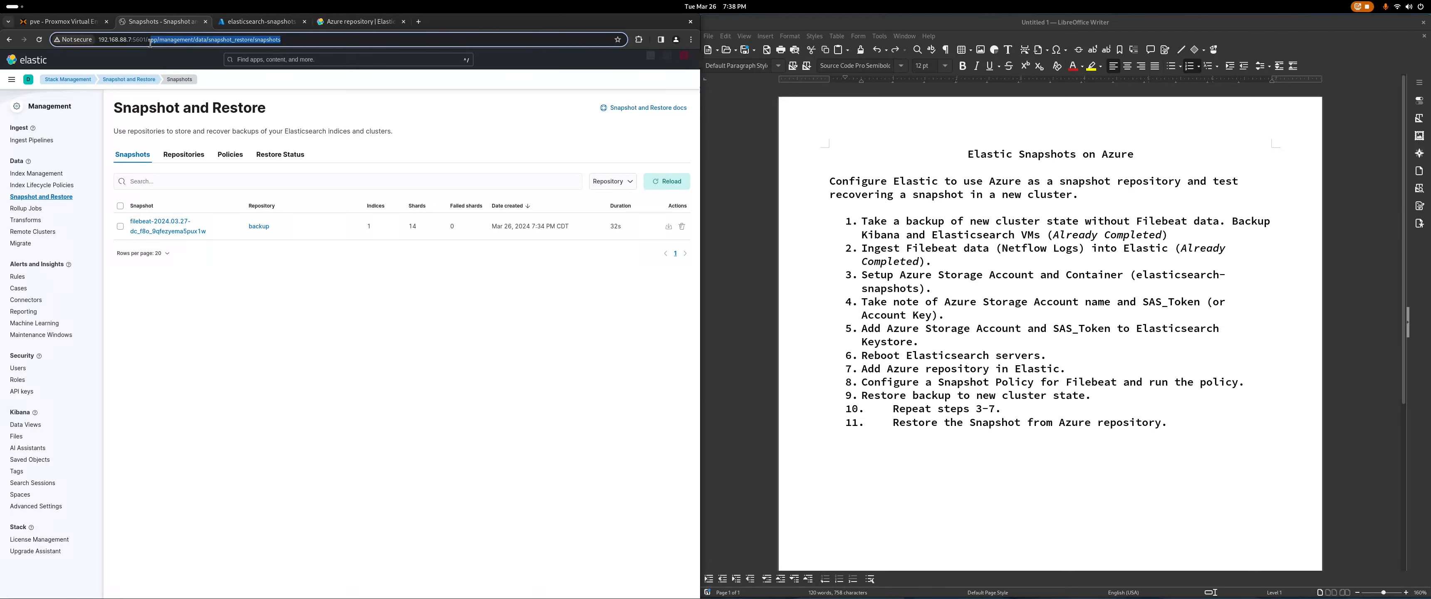
{"action": "key", "text": "BackSpace"}
{"action": "key", "text": "Return"}
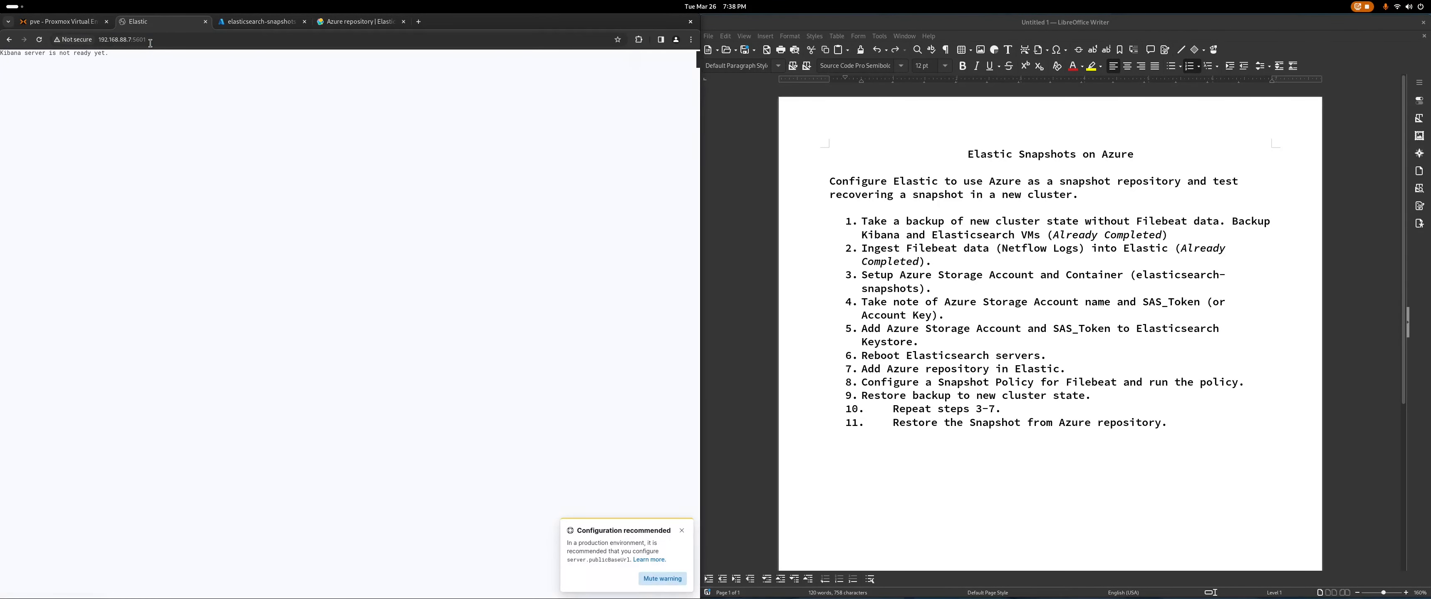
{"action": "left_click", "coordinate": [680, 532]}
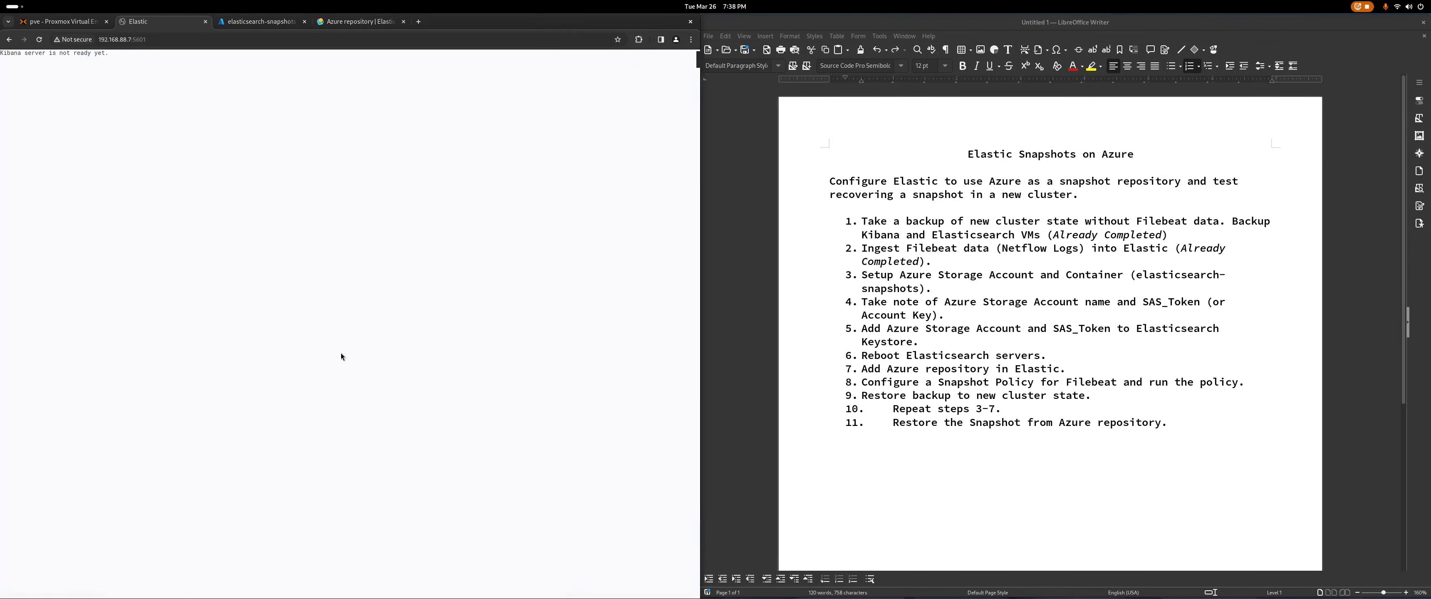
{"action": "left_click", "coordinate": [167, 36]}
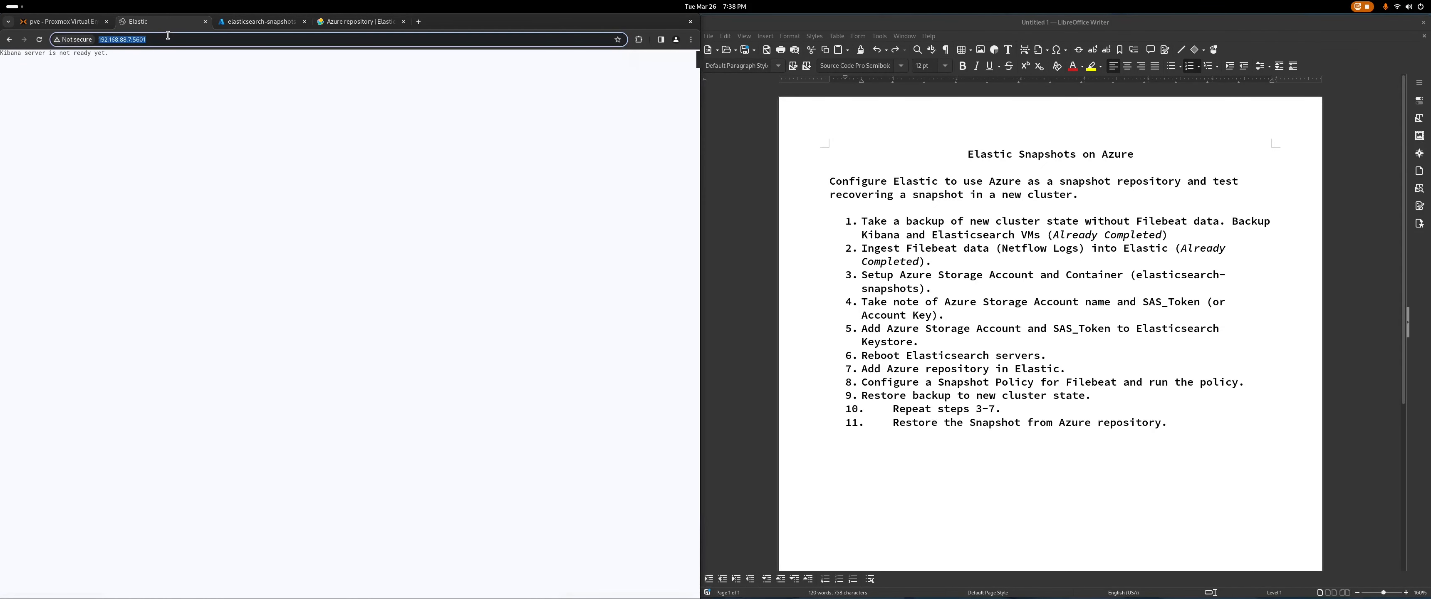
{"action": "key", "text": "Return"}
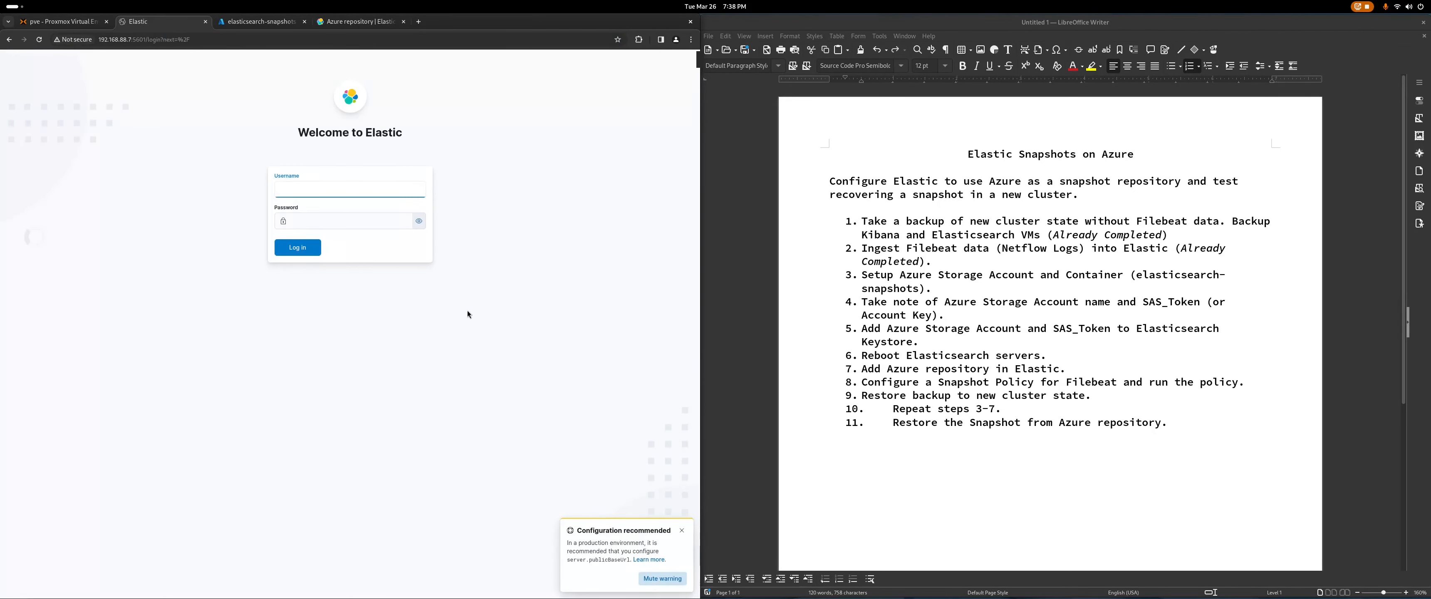
{"action": "type", "text": "••••••"}
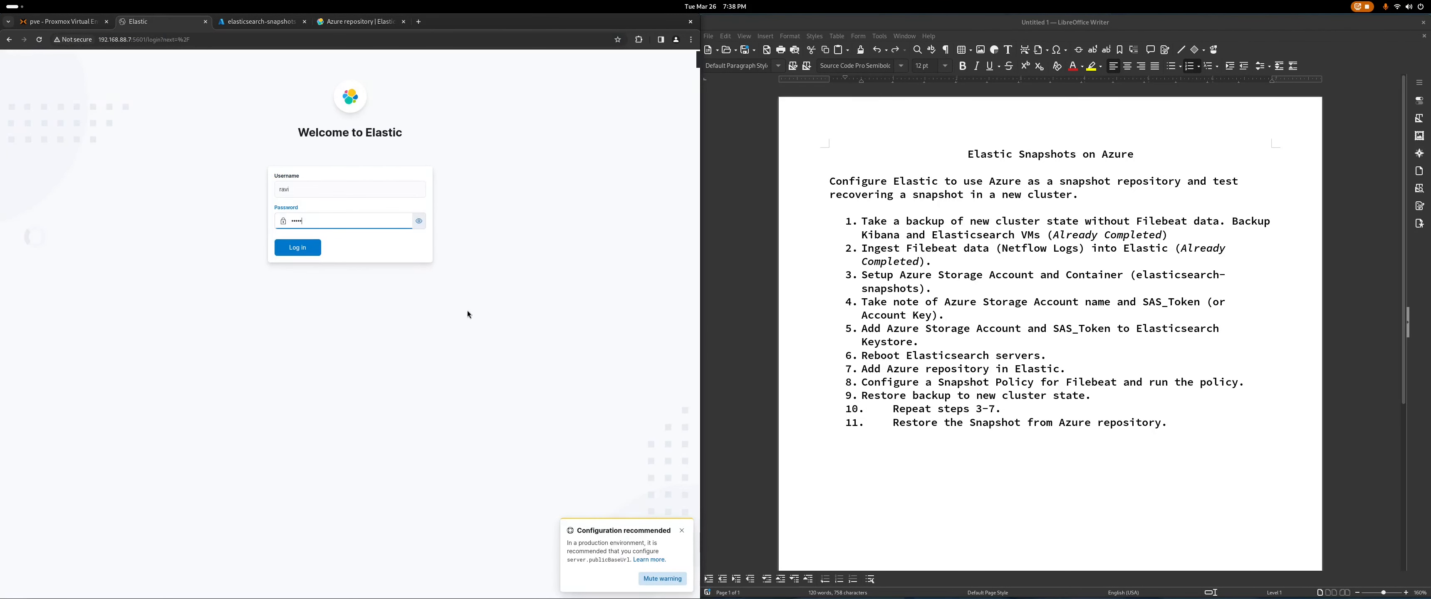
{"action": "key", "text": "Return"}
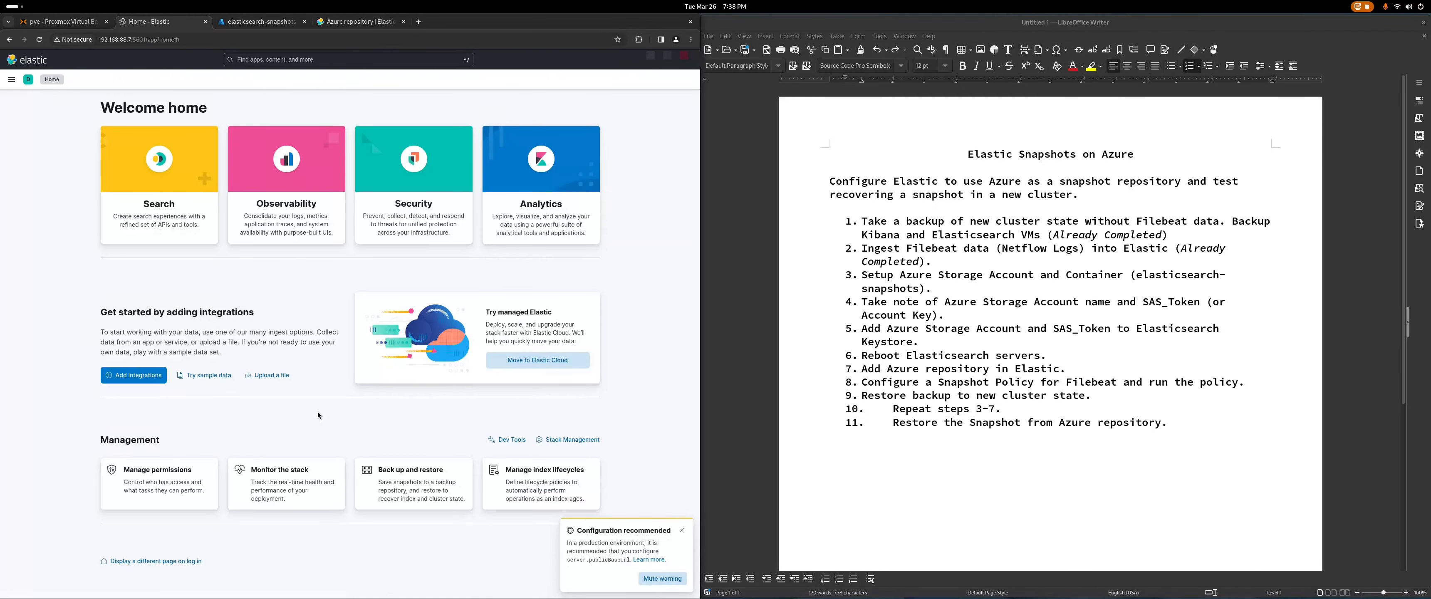
Step: Check Discover for Filebeat data on the new cluster, then go to Stack Management
{"action": "left_click", "coordinate": [682, 531]}
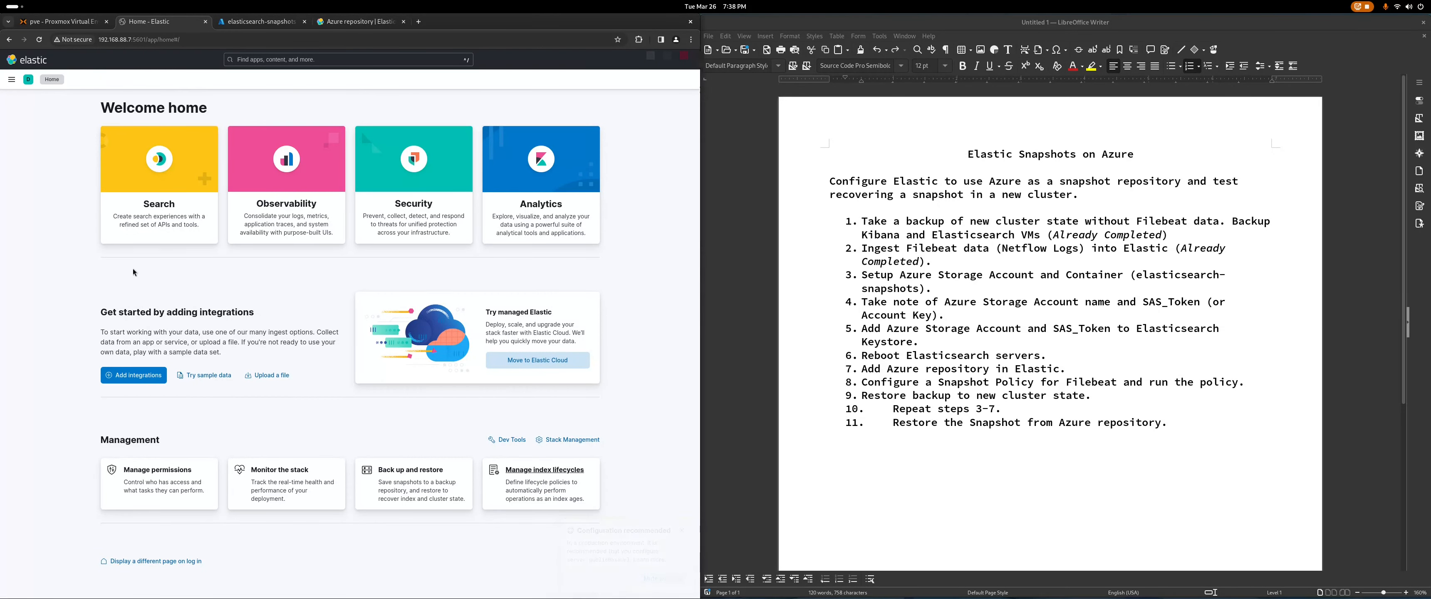
{"action": "left_click", "coordinate": [13, 83]}
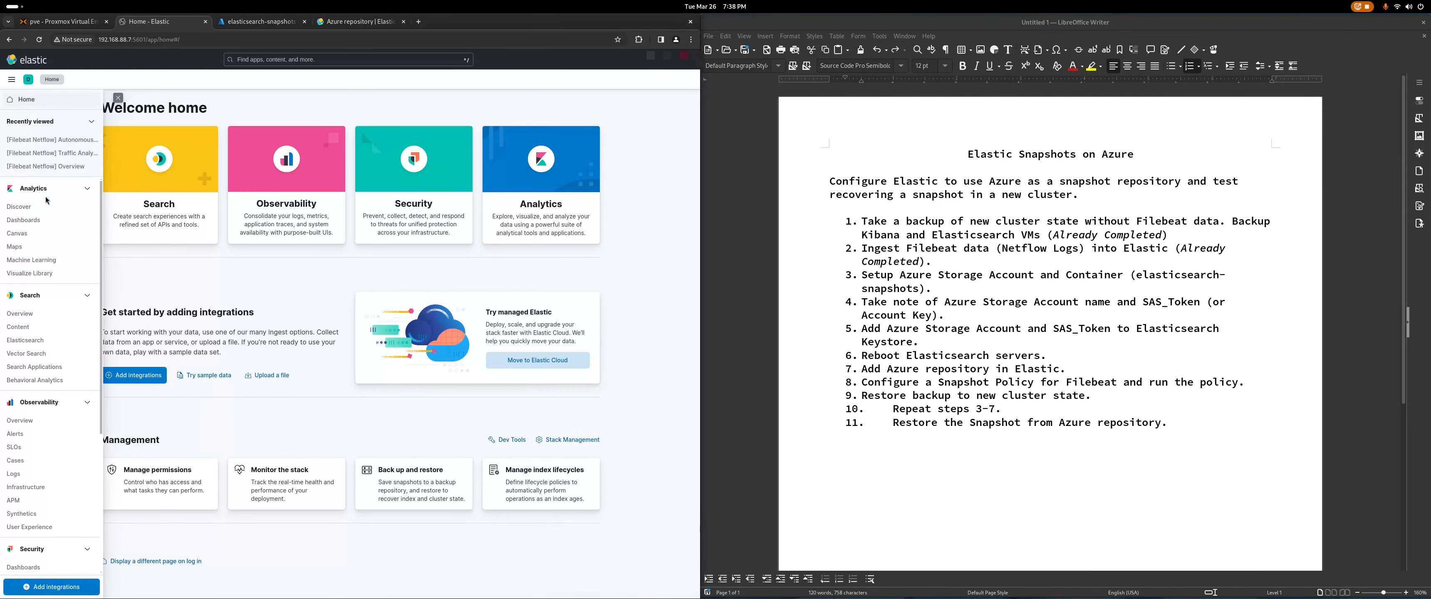
{"action": "left_click", "coordinate": [55, 192]}
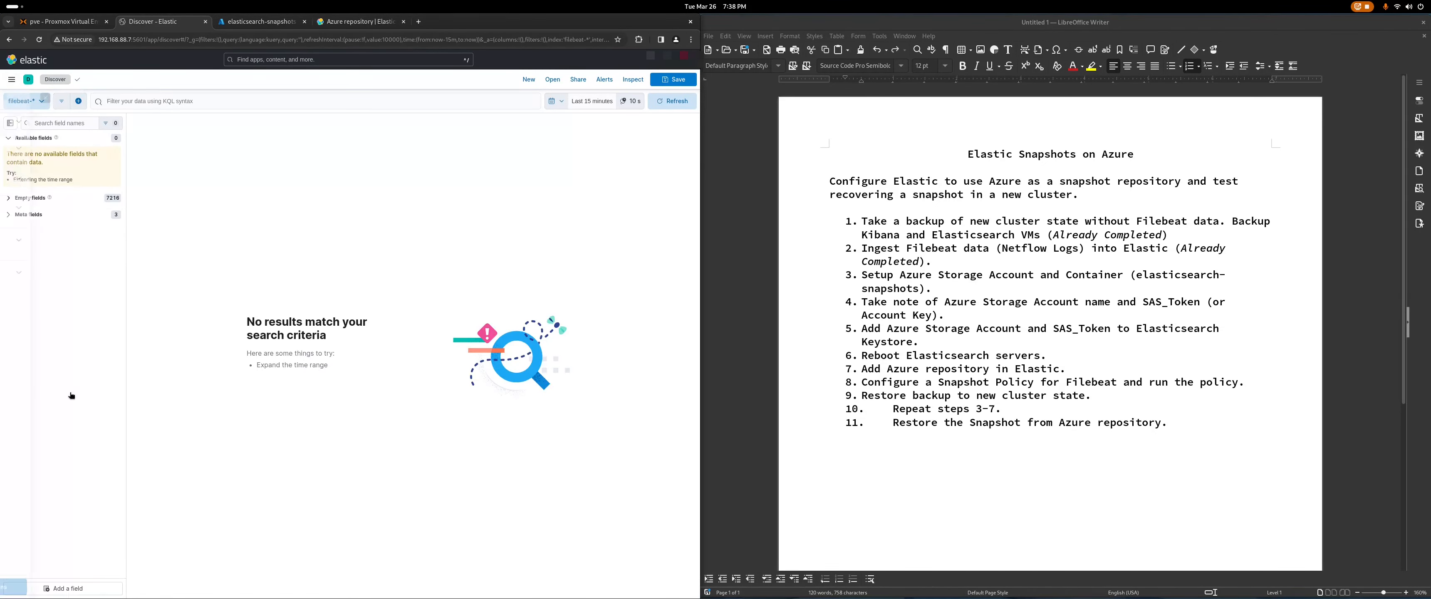
{"action": "left_click", "coordinate": [12, 79]}
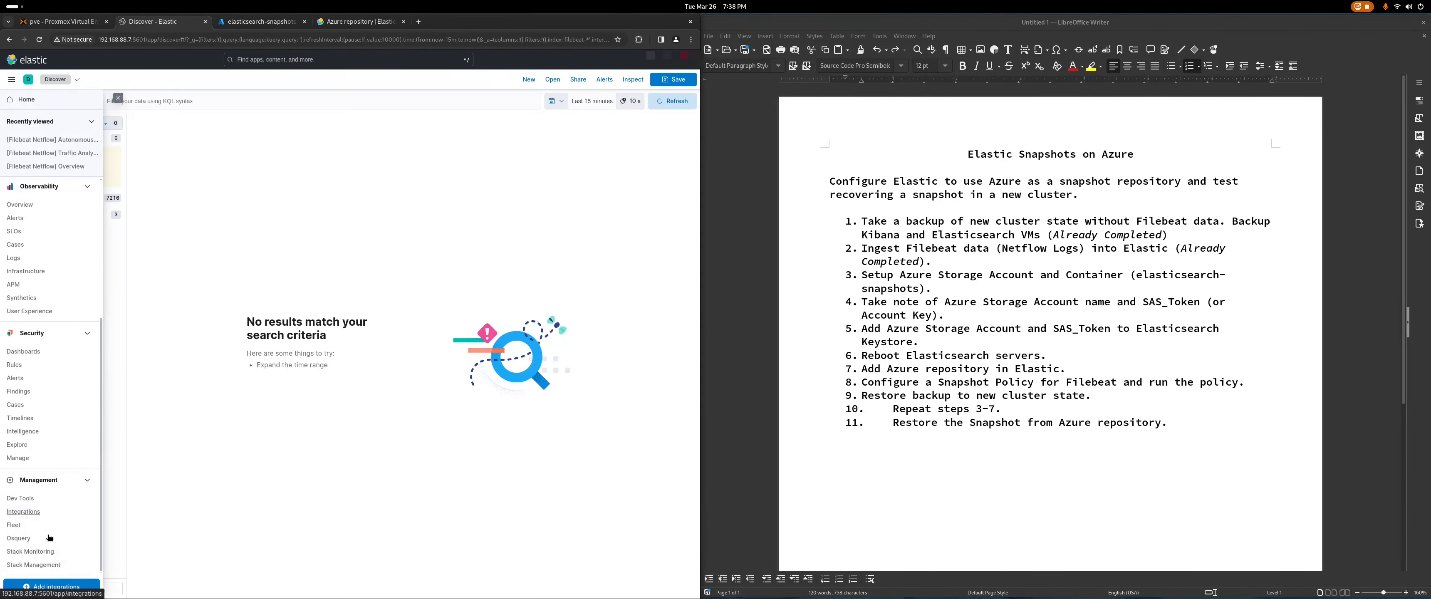
{"action": "left_click", "coordinate": [51, 565]}
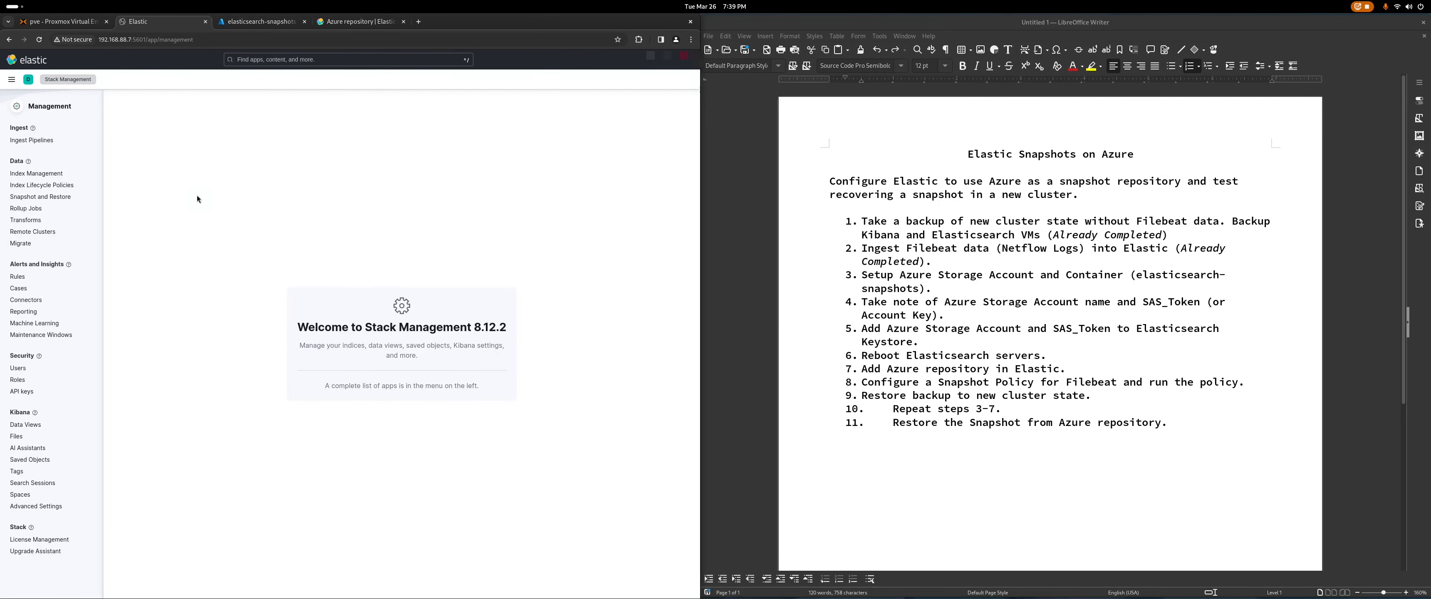
Step: Delete the filebeat-8.12.2 data stream in Index Management, then return to Proxmox VE
{"action": "left_click", "coordinate": [36, 173]}
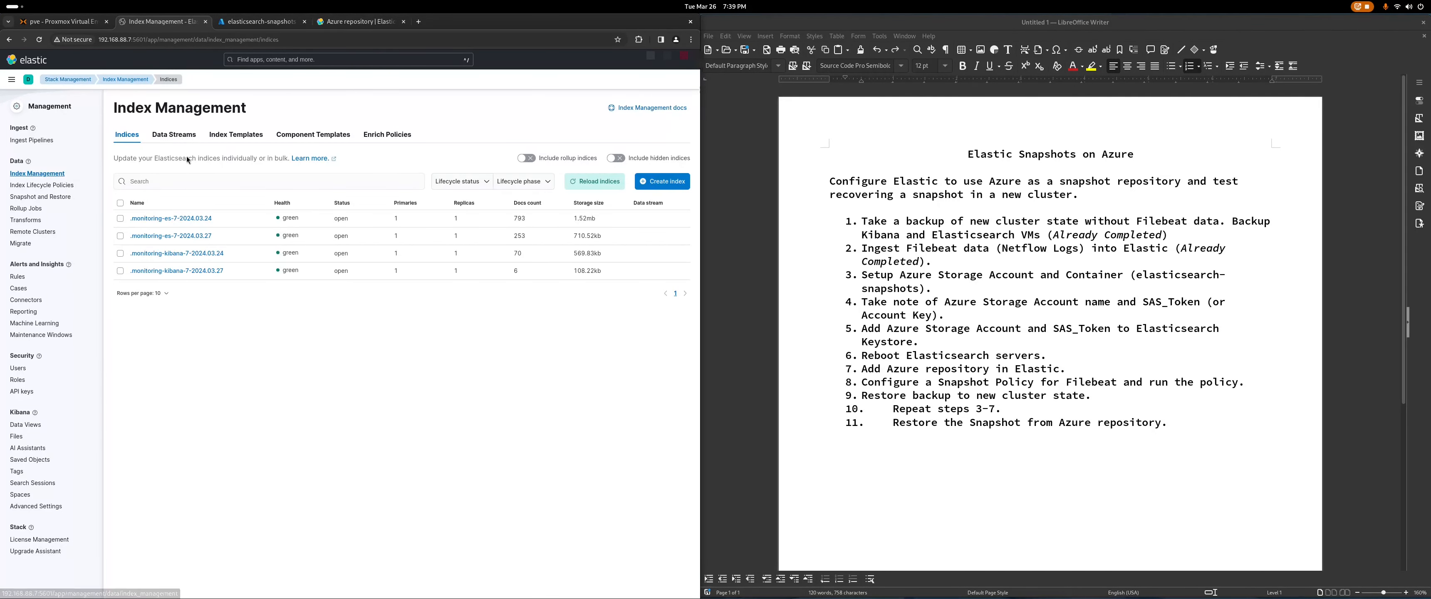
{"action": "left_click", "coordinate": [179, 134]}
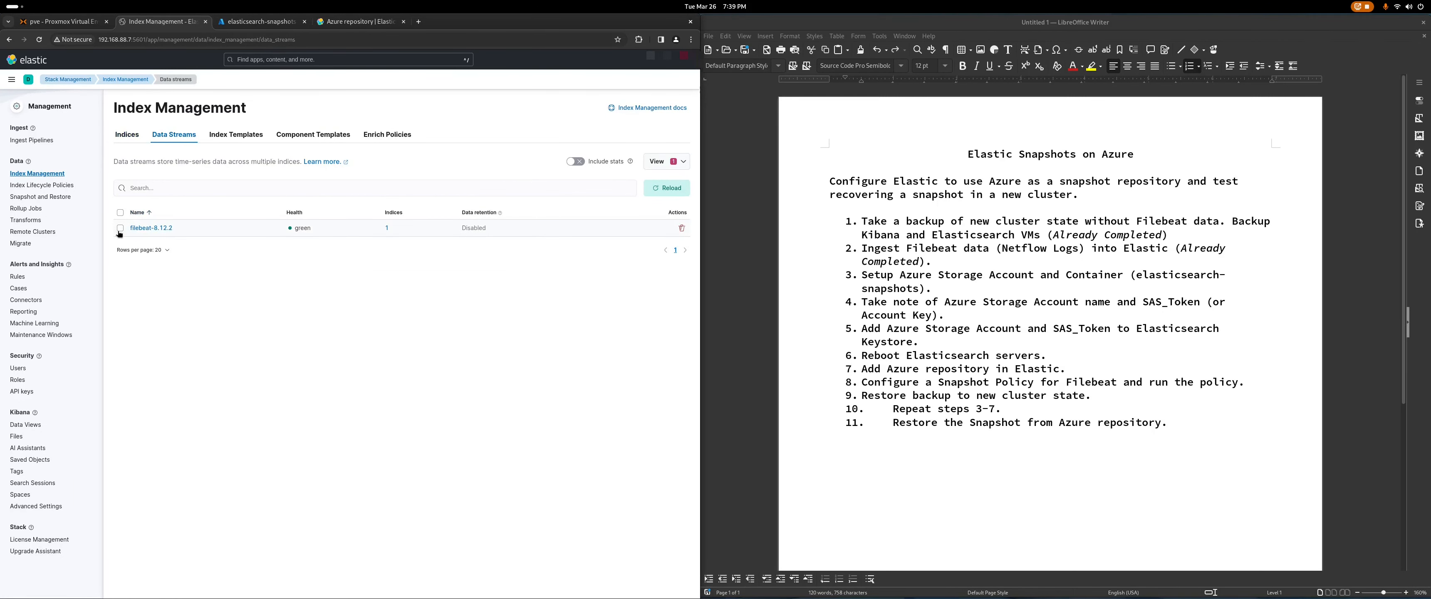
{"action": "left_click", "coordinate": [120, 229]}
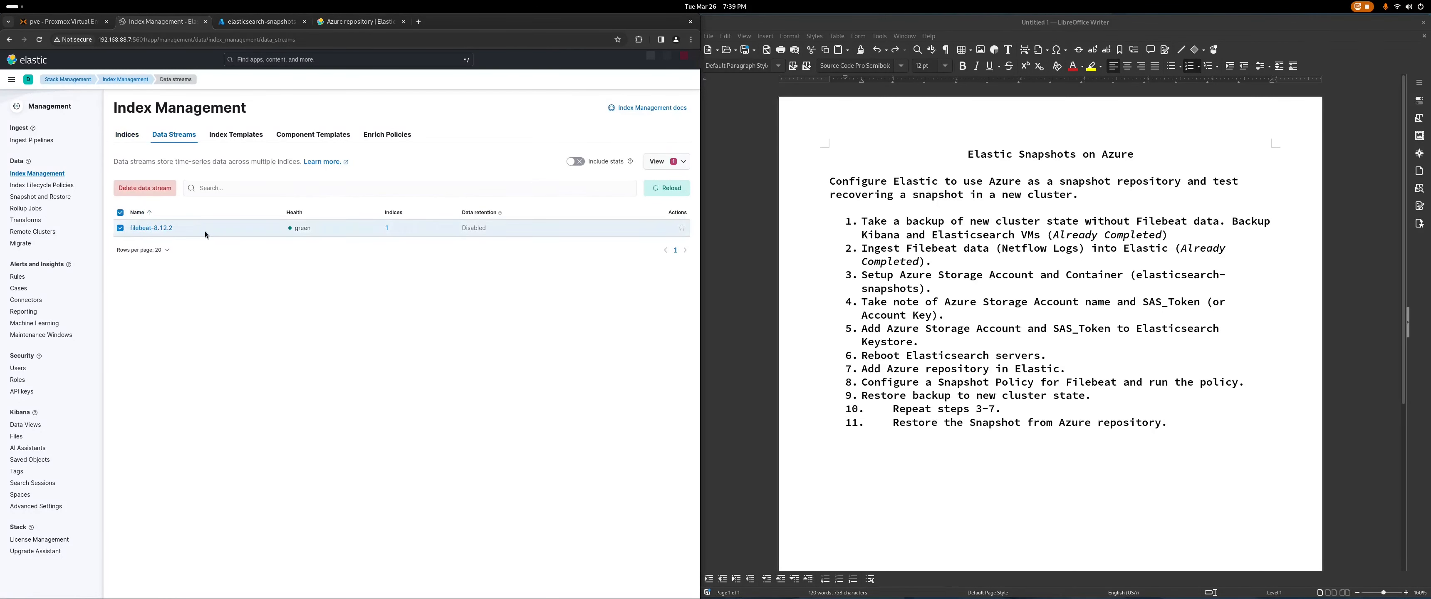
{"action": "left_click", "coordinate": [136, 189]}
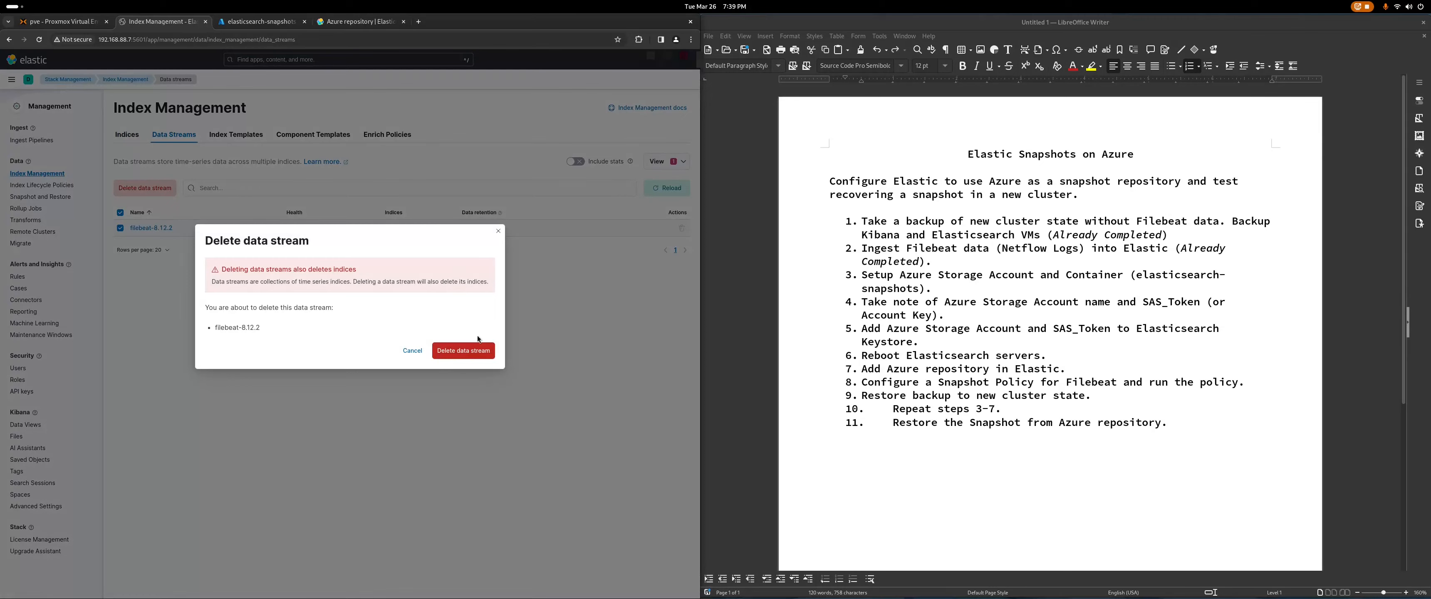
{"action": "left_click", "coordinate": [466, 351]}
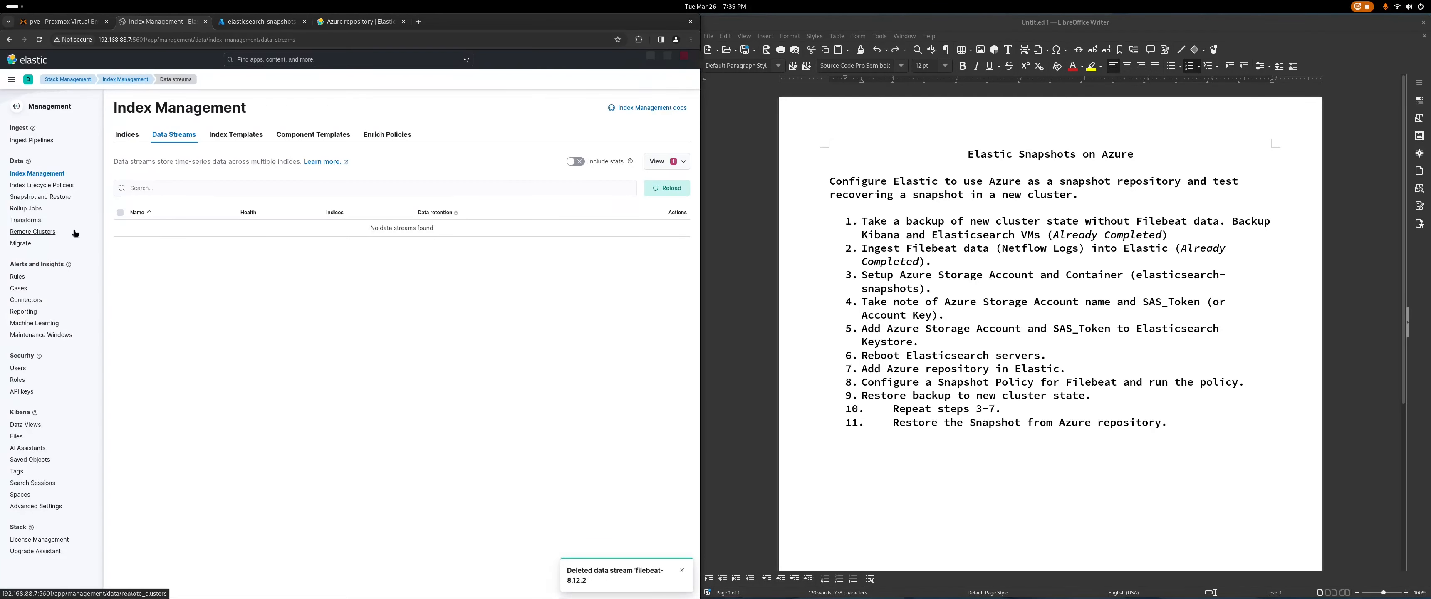
{"action": "left_click", "coordinate": [56, 196]}
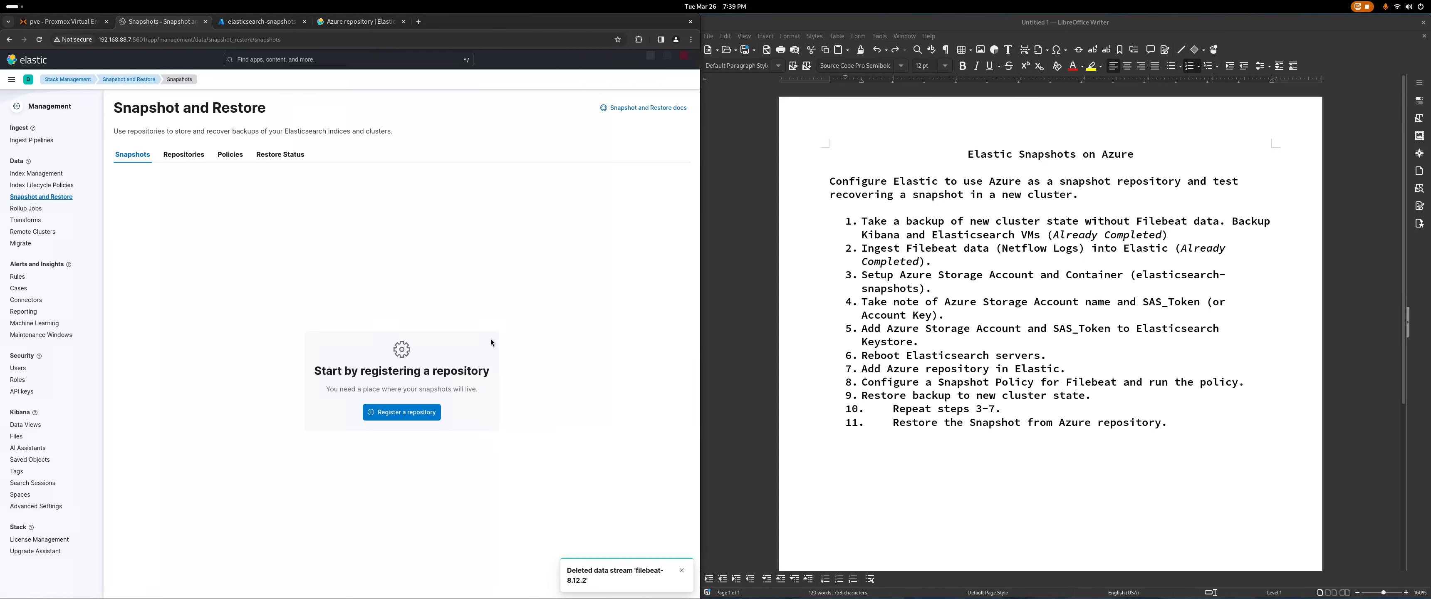
{"action": "left_click", "coordinate": [69, 23]}
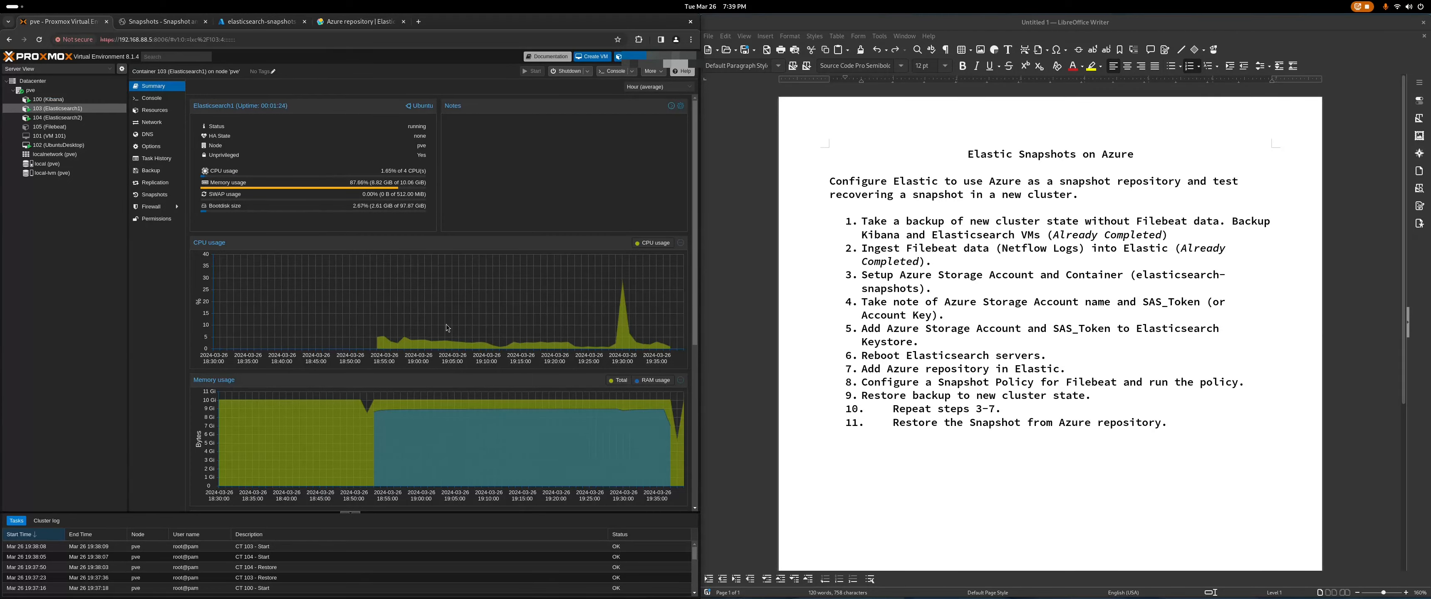
Step: Log in as root on the Elasticsearch1 container console
{"action": "key", "text": "super"}
{"action": "left_click", "coordinate": [593, 301]}
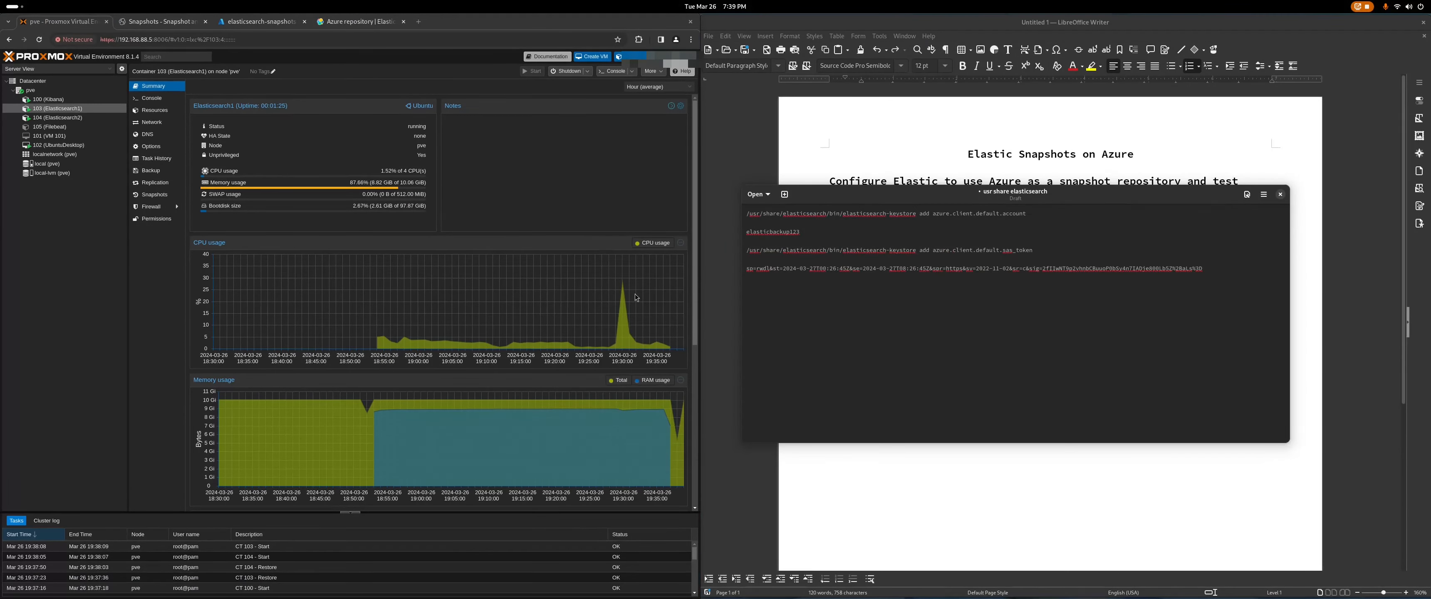
{"action": "left_click", "coordinate": [606, 72]}
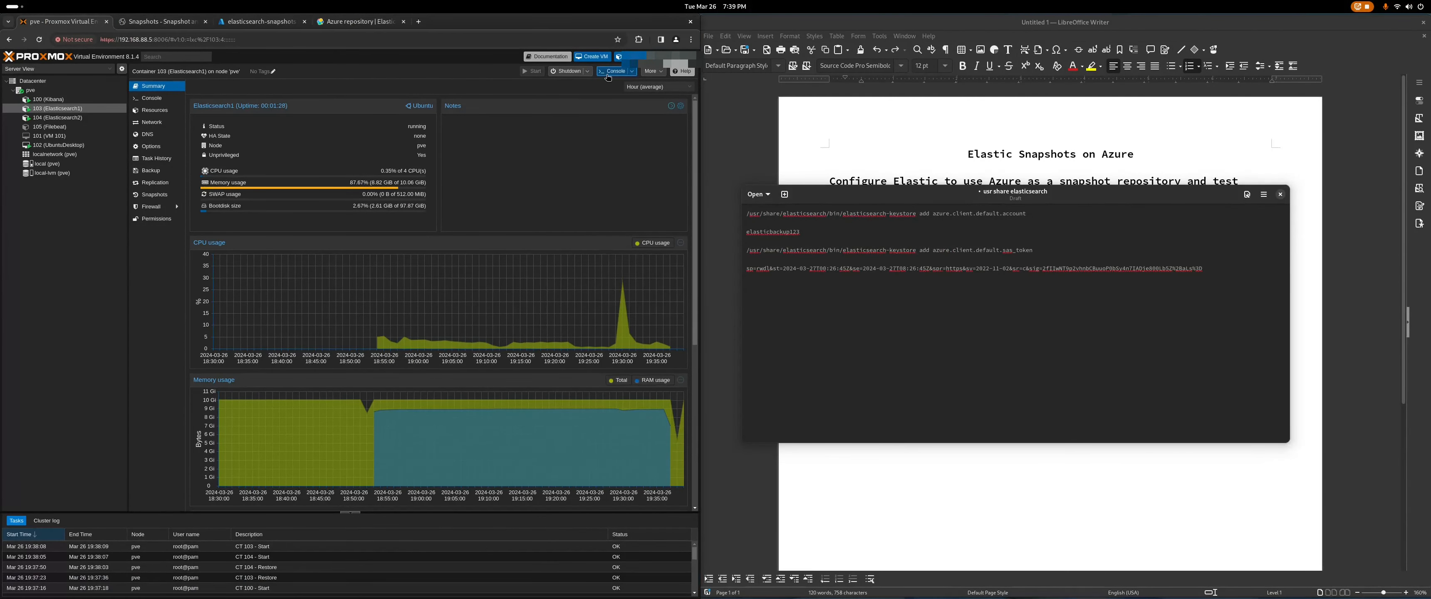
{"action": "left_click_drag", "start_coordinate": [121, 30], "coordinate": [330, 142]}
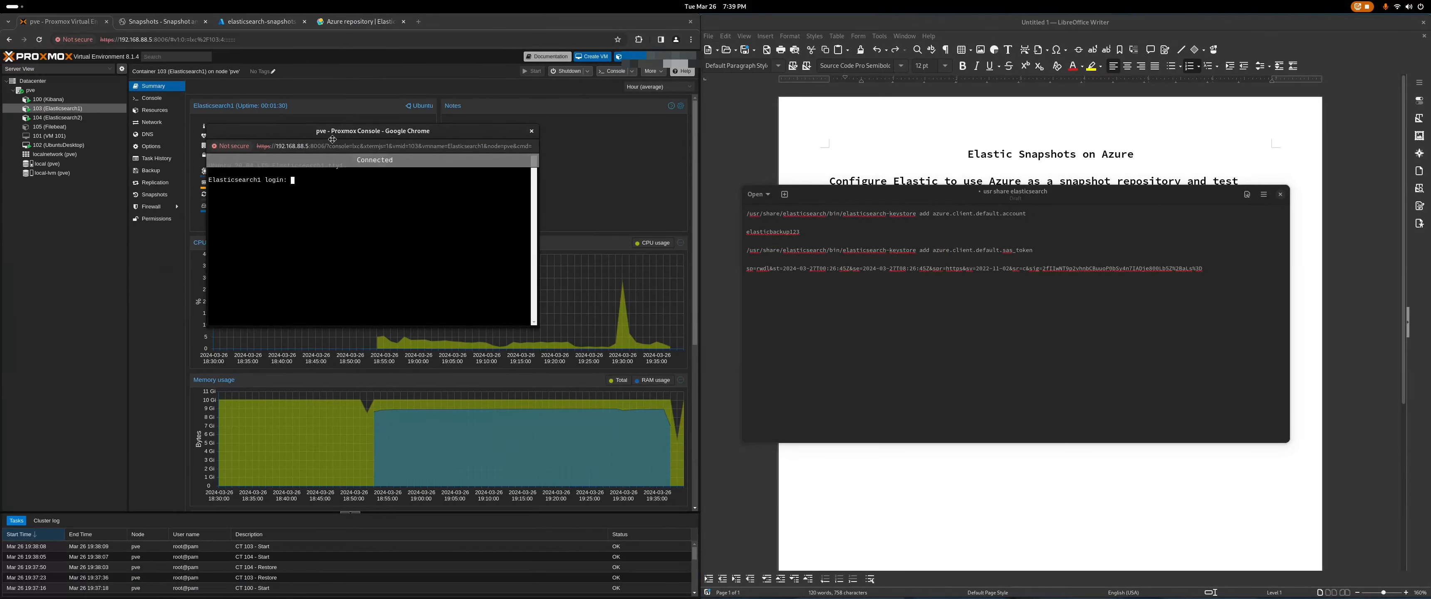
{"action": "type", "text": "root"}
{"action": "key", "text": "Return"}
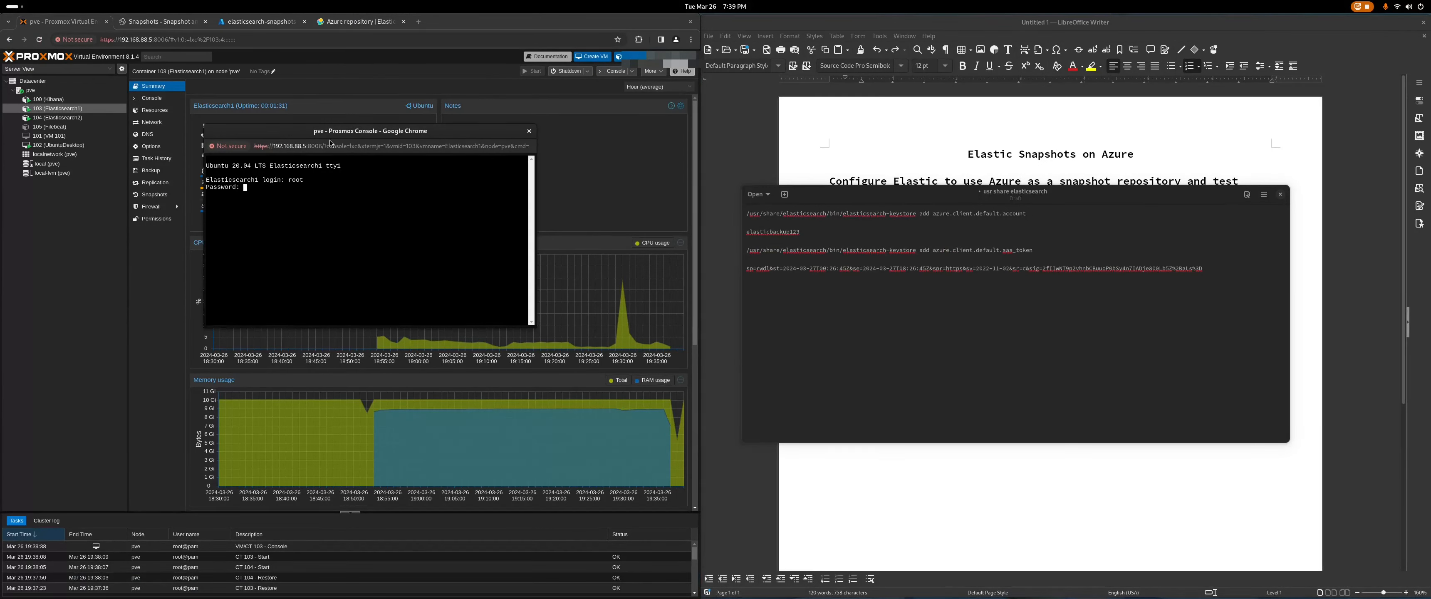
{"action": "key", "text": "Return"}
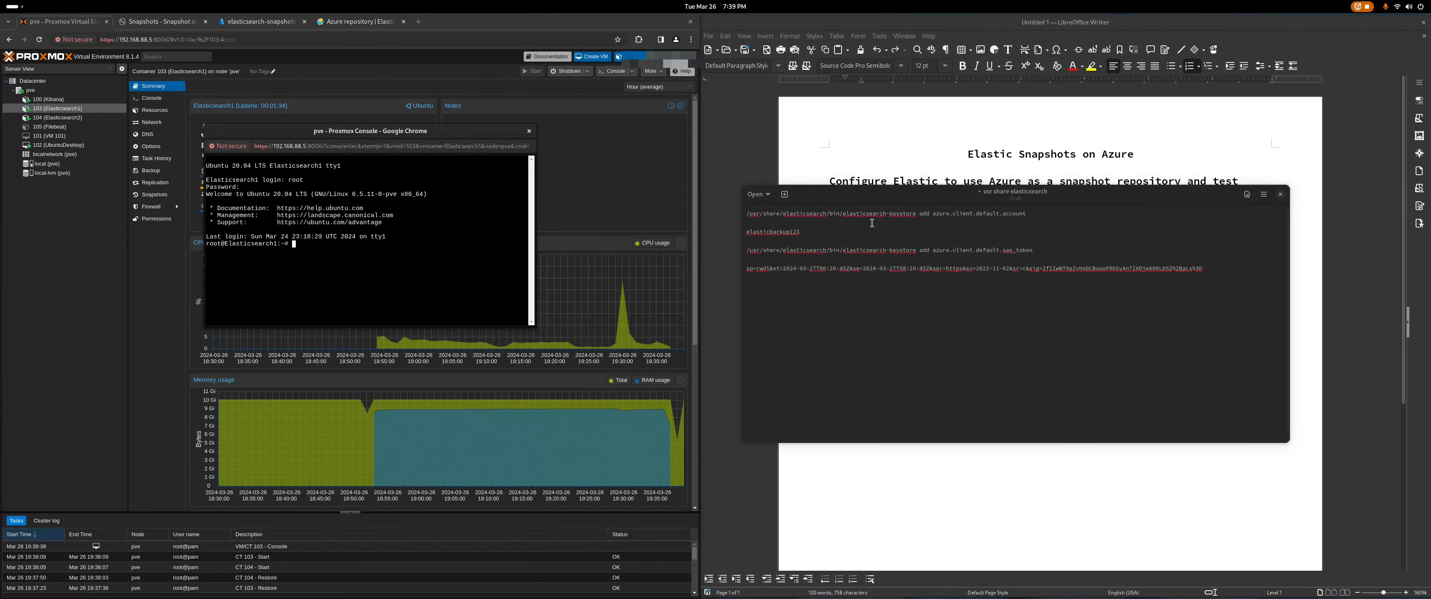
Step: Add the Azure storage account name to the keystore as azure.client.default.account
{"action": "left_click_drag", "start_coordinate": [1026, 215], "coordinate": [747, 215]}
{"action": "right_click", "coordinate": [790, 215]}
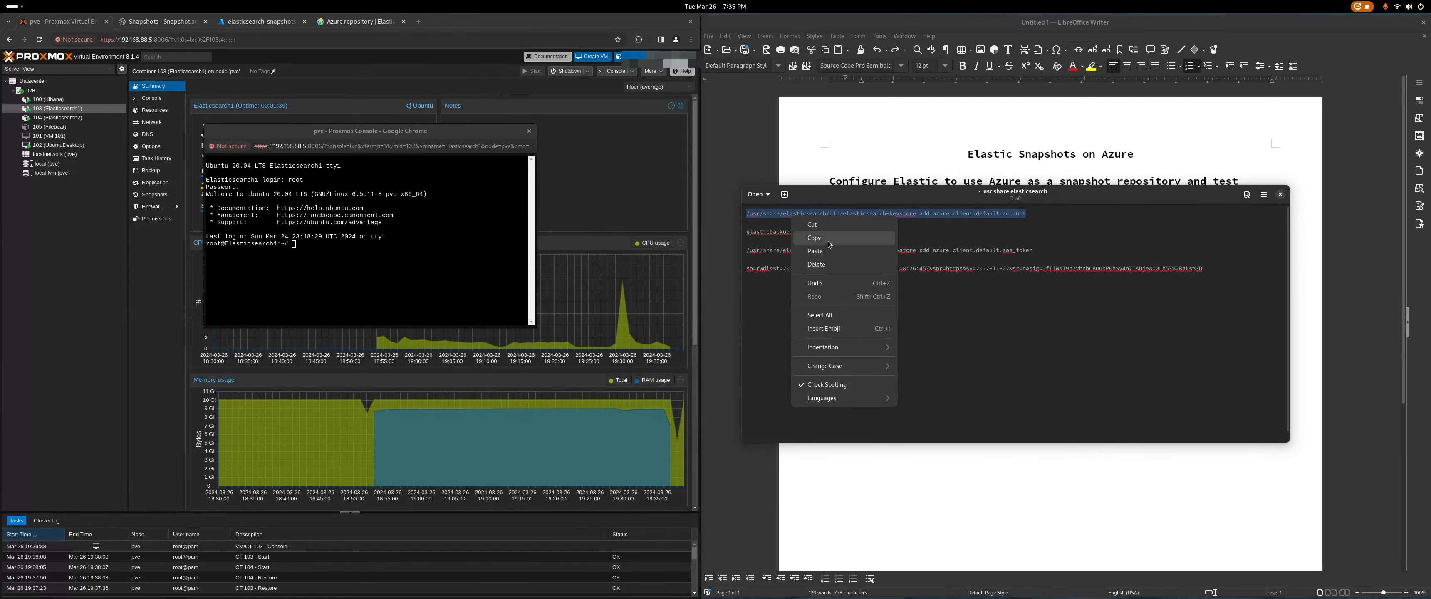
{"action": "left_click", "coordinate": [814, 237]}
{"action": "right_click", "coordinate": [313, 245]}
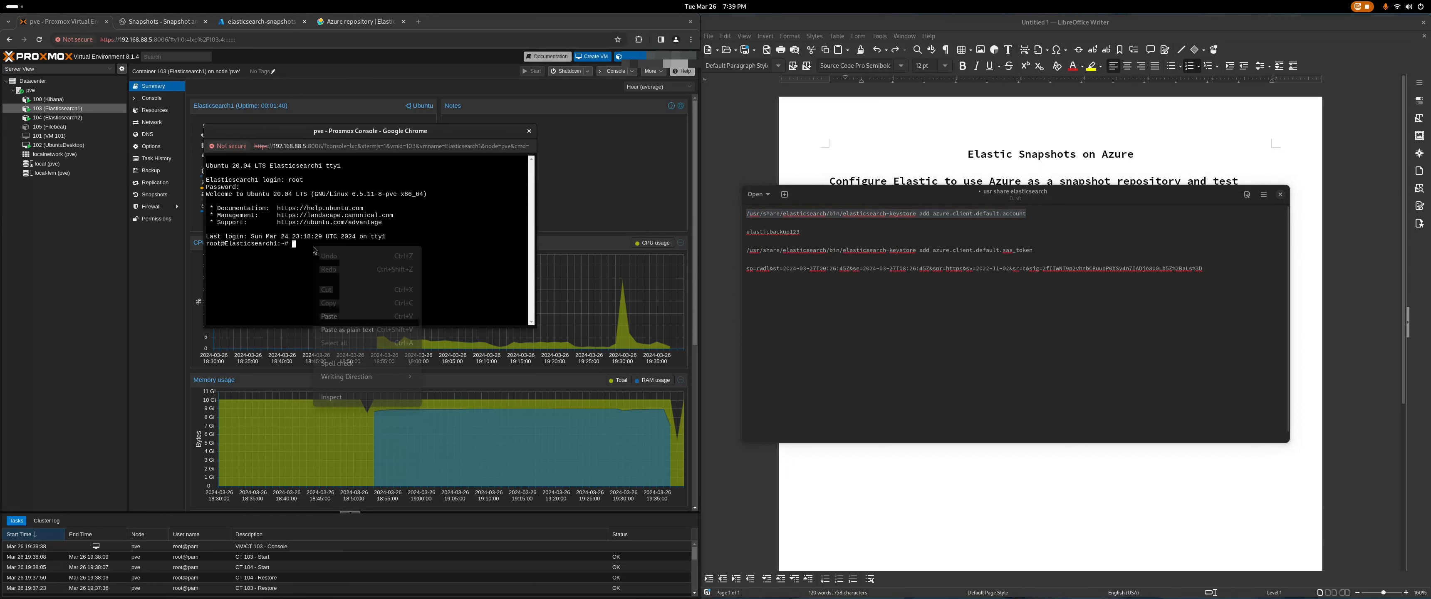
{"action": "left_click", "coordinate": [353, 333]}
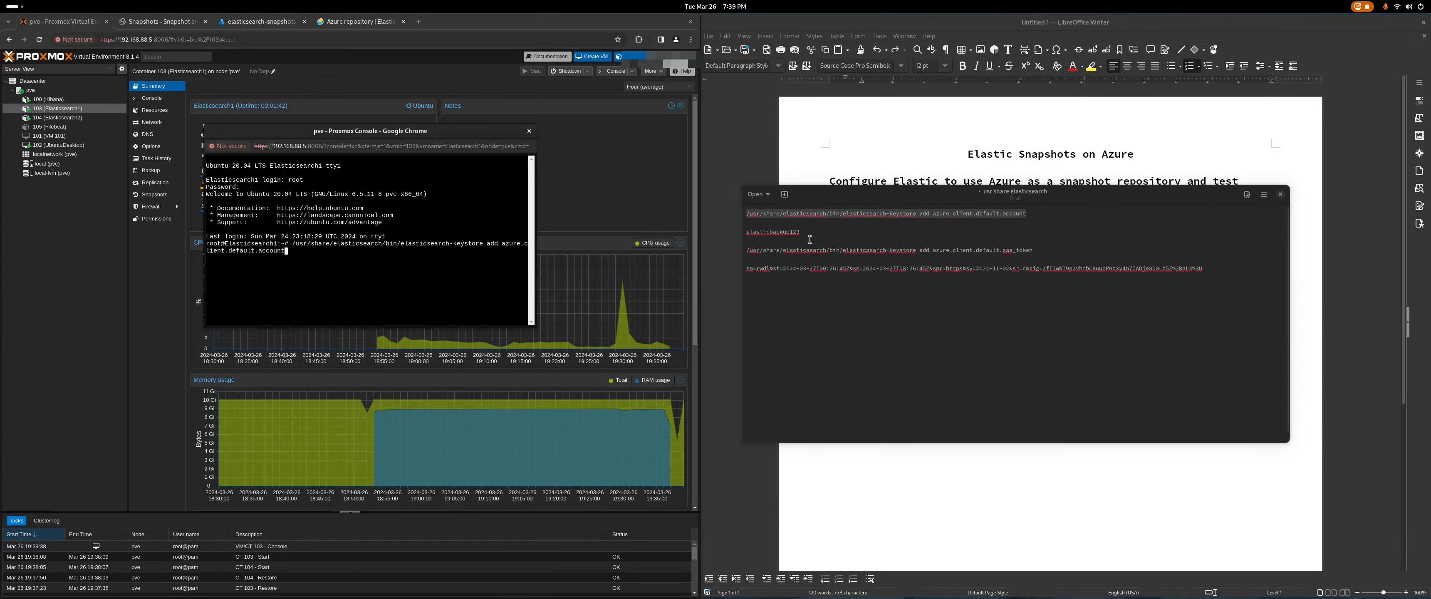
{"action": "left_click_drag", "start_coordinate": [801, 233], "coordinate": [748, 234]}
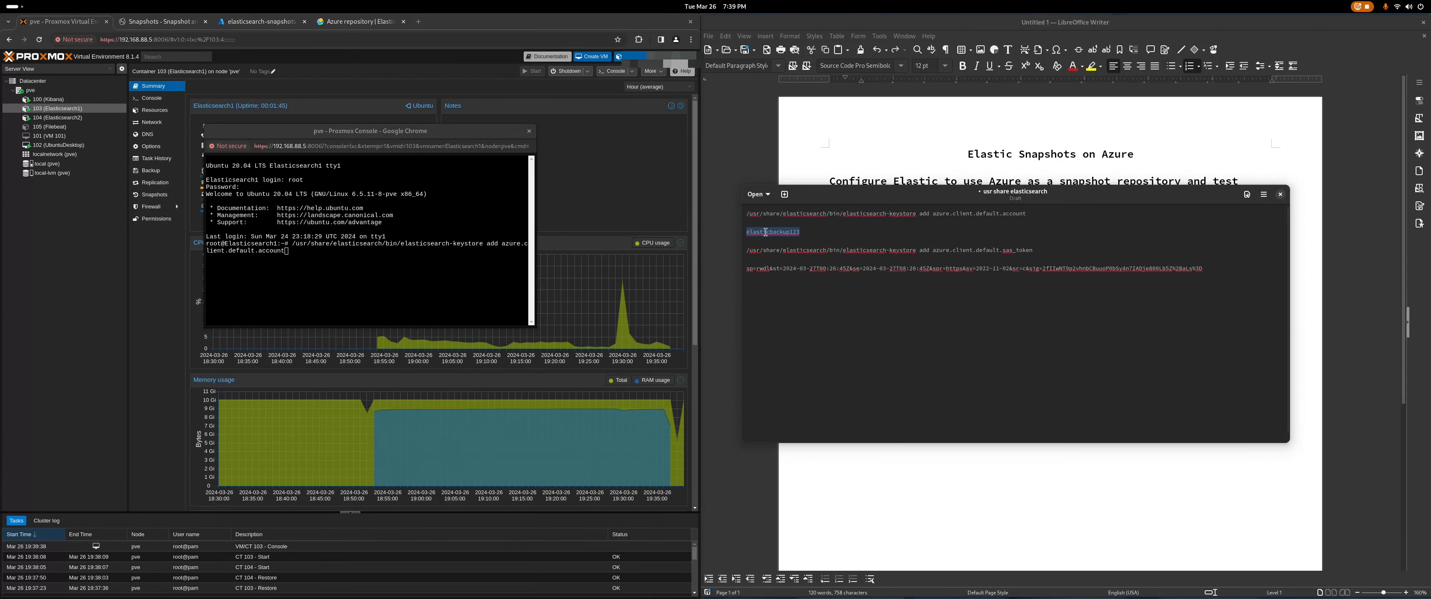
{"action": "right_click", "coordinate": [766, 232]}
{"action": "left_click", "coordinate": [770, 256]}
{"action": "left_click", "coordinate": [349, 250]}
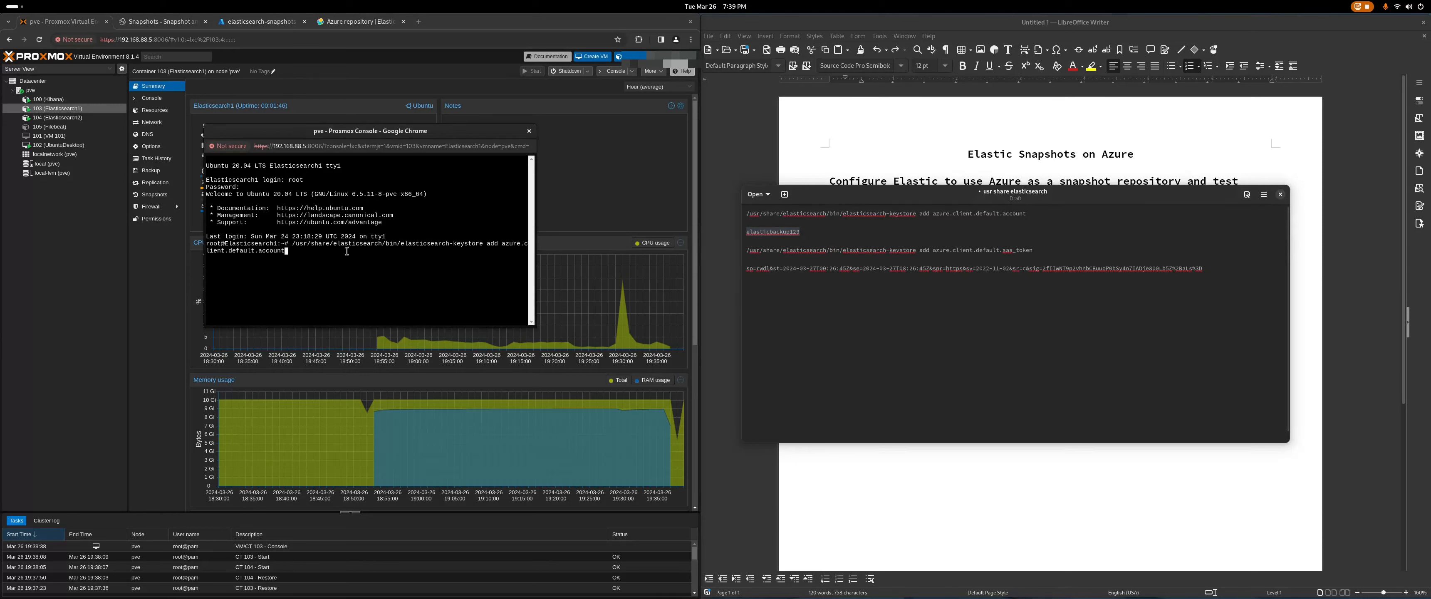
{"action": "right_click", "coordinate": [410, 258]}
{"action": "left_click", "coordinate": [449, 341]}
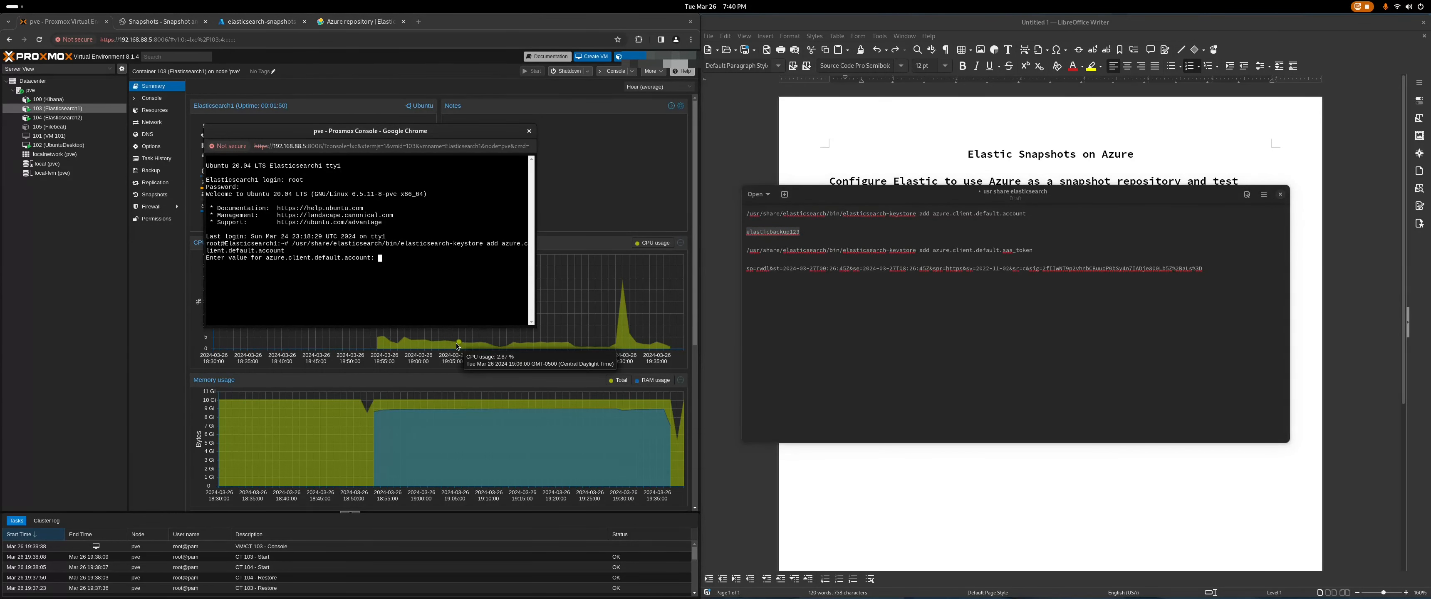
{"action": "key", "text": "Return"}
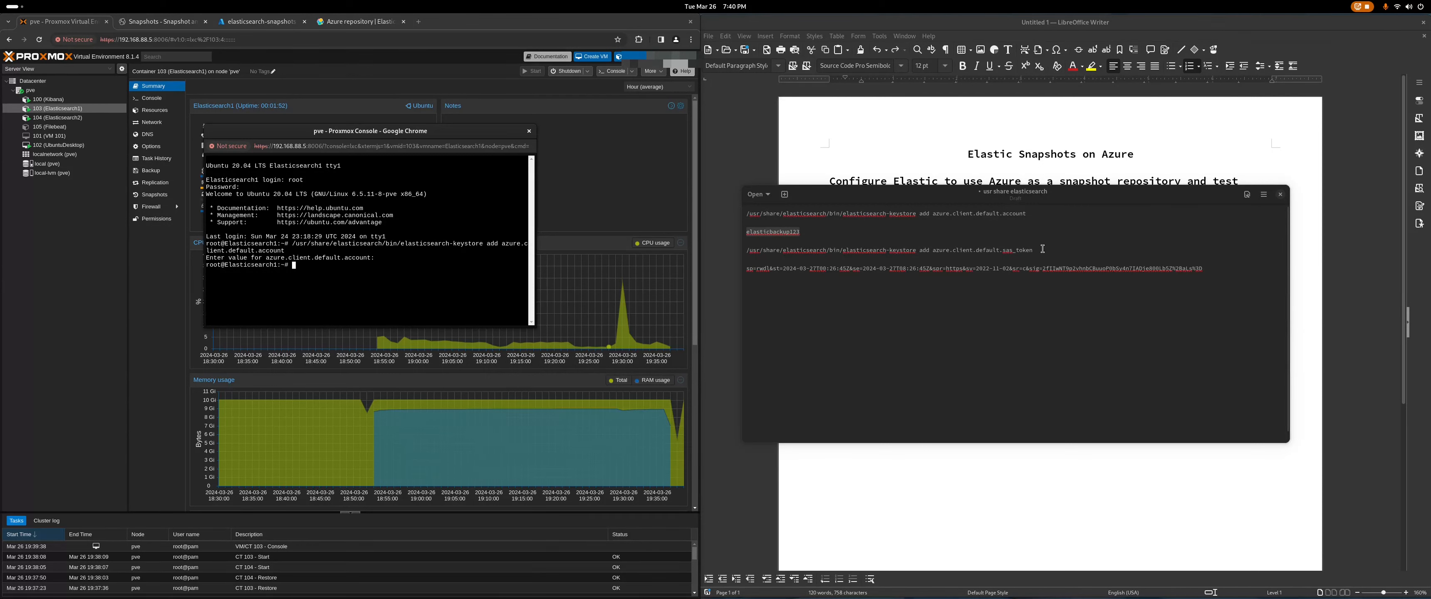
Step: Add the Azure SAS token to the keystore as azure.client.default.sas_token
{"action": "left_click_drag", "start_coordinate": [1043, 249], "coordinate": [747, 251]}
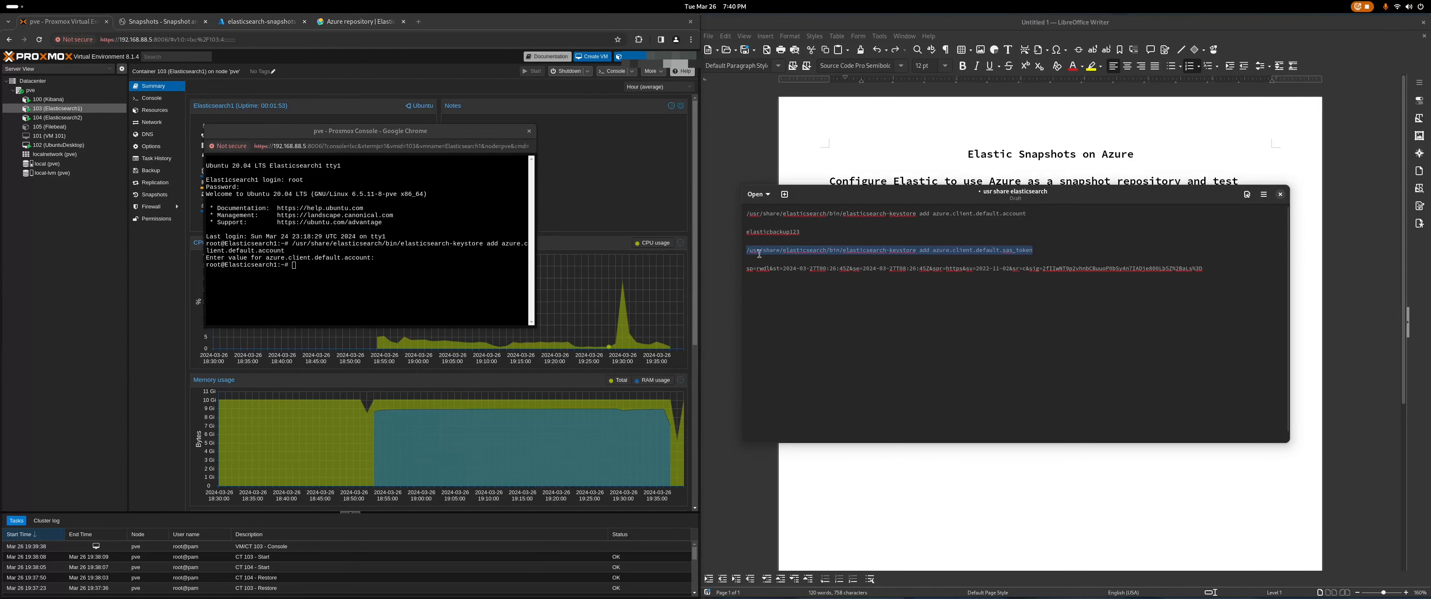
{"action": "right_click", "coordinate": [813, 254]}
{"action": "left_click", "coordinate": [839, 275]}
{"action": "left_click", "coordinate": [319, 269]}
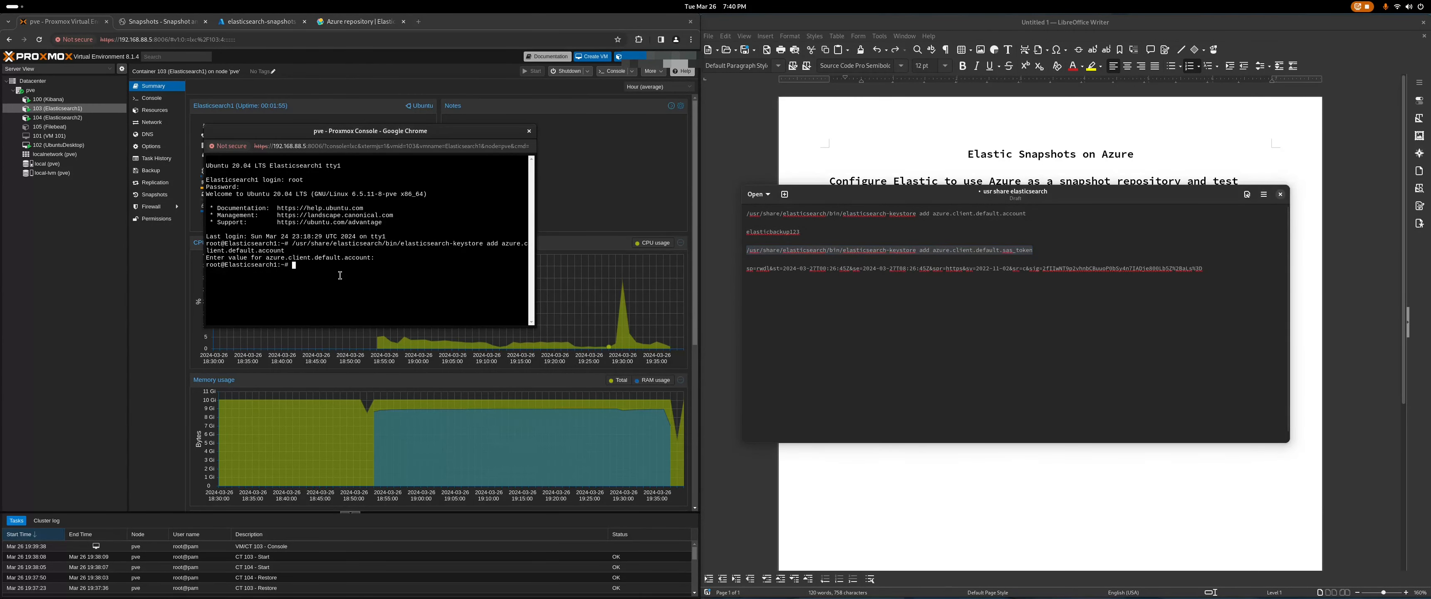
{"action": "right_click", "coordinate": [318, 269]}
{"action": "left_click", "coordinate": [394, 358]}
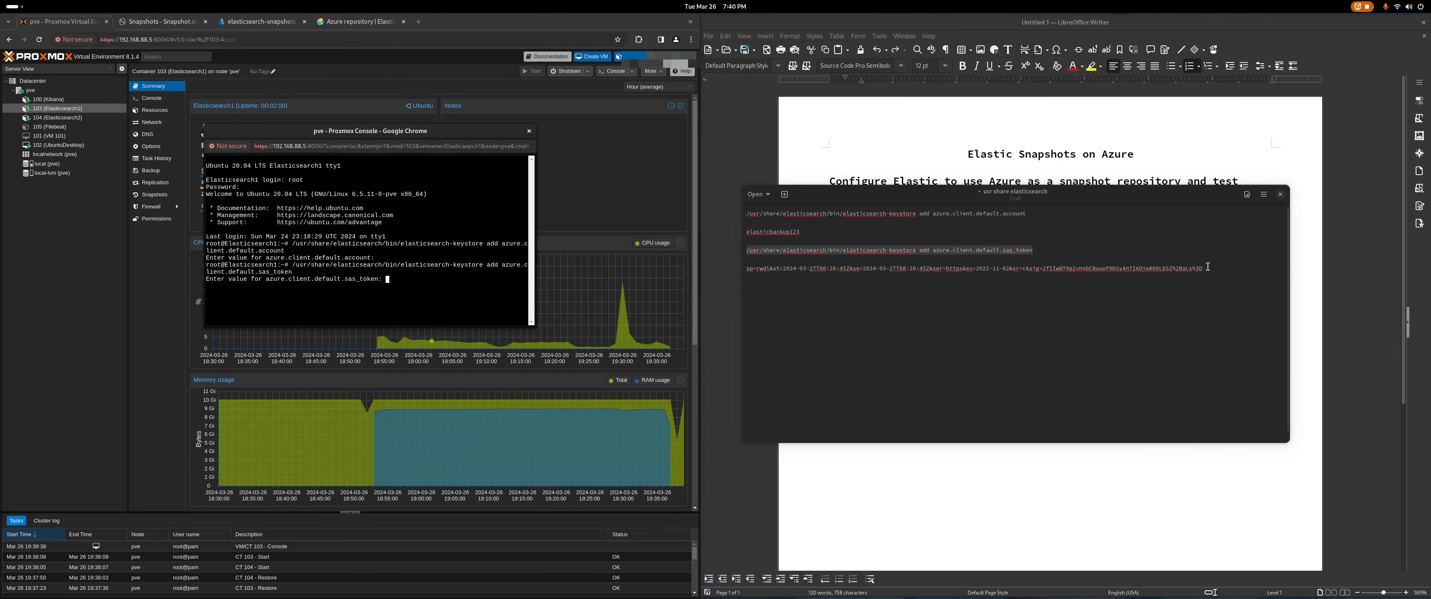
{"action": "left_click_drag", "start_coordinate": [1207, 267], "coordinate": [743, 272]}
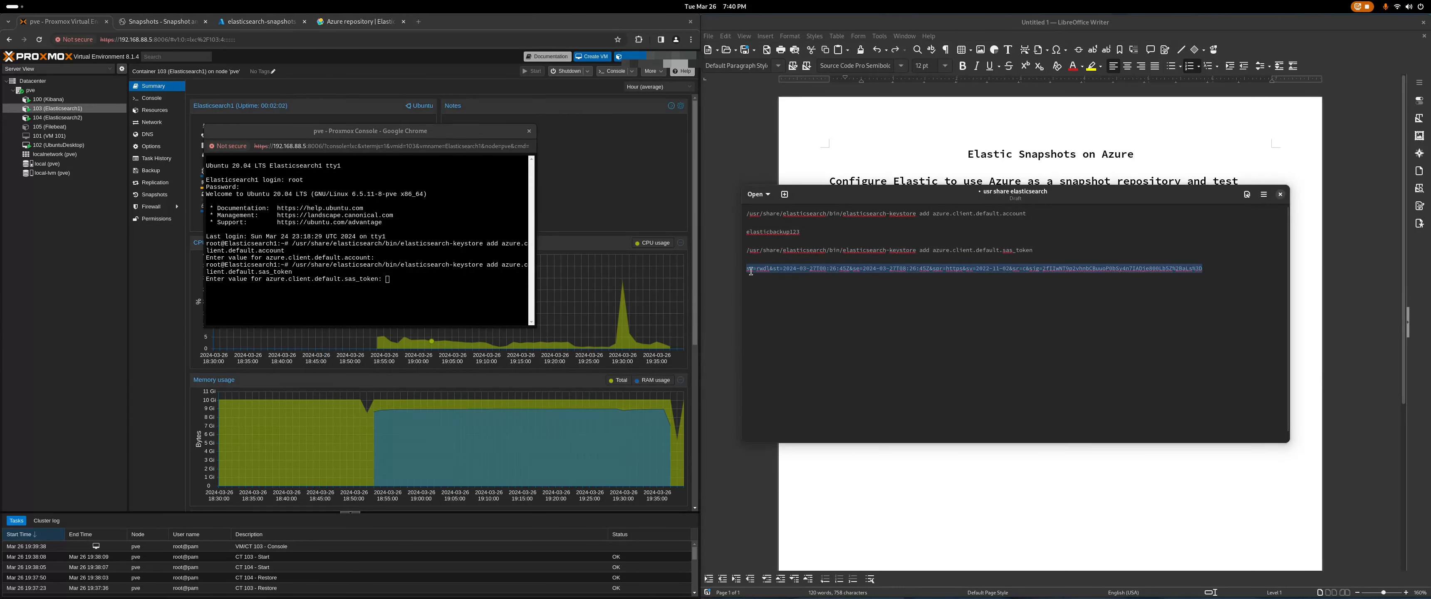
{"action": "right_click", "coordinate": [793, 271]}
{"action": "left_click", "coordinate": [817, 293]}
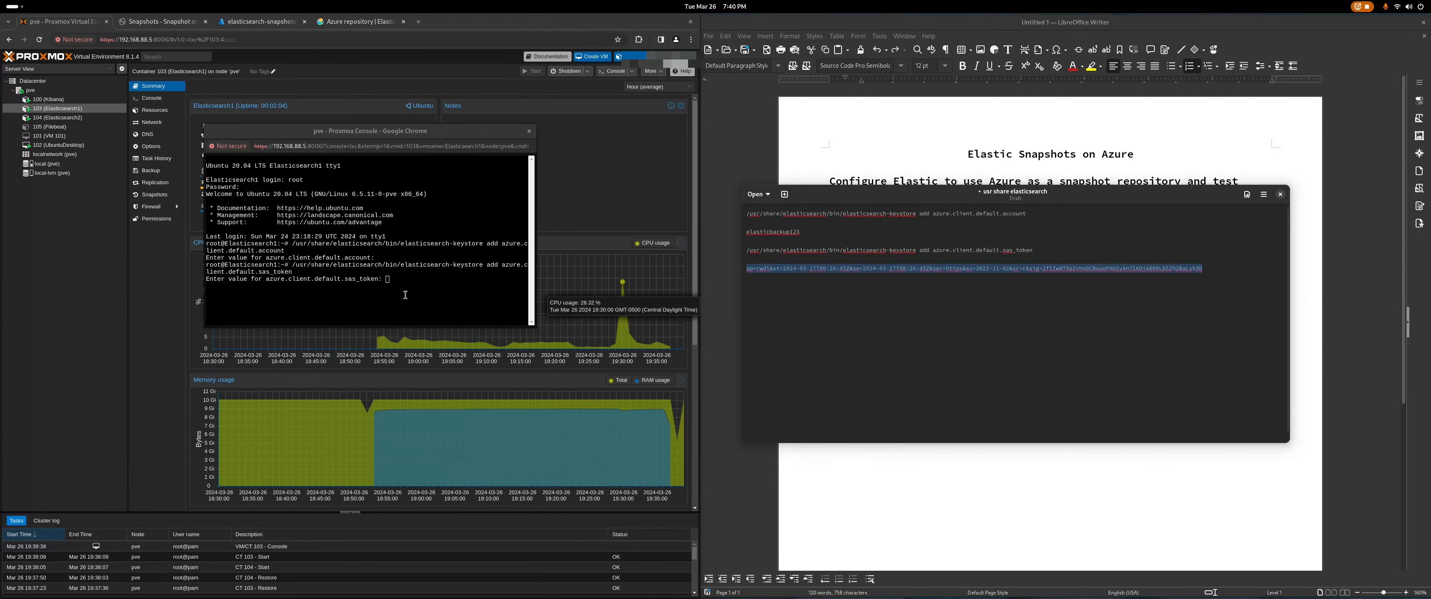
{"action": "right_click", "coordinate": [843, 266]}
{"action": "left_click", "coordinate": [871, 295]}
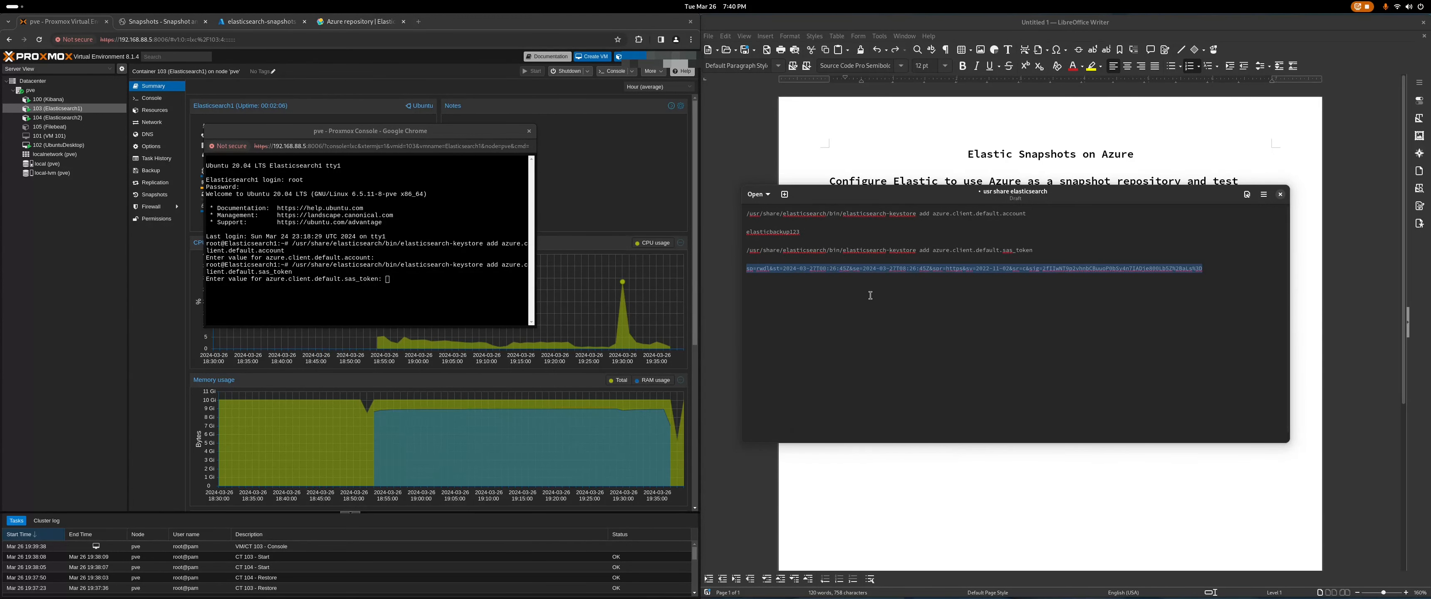
{"action": "left_click", "coordinate": [414, 277]}
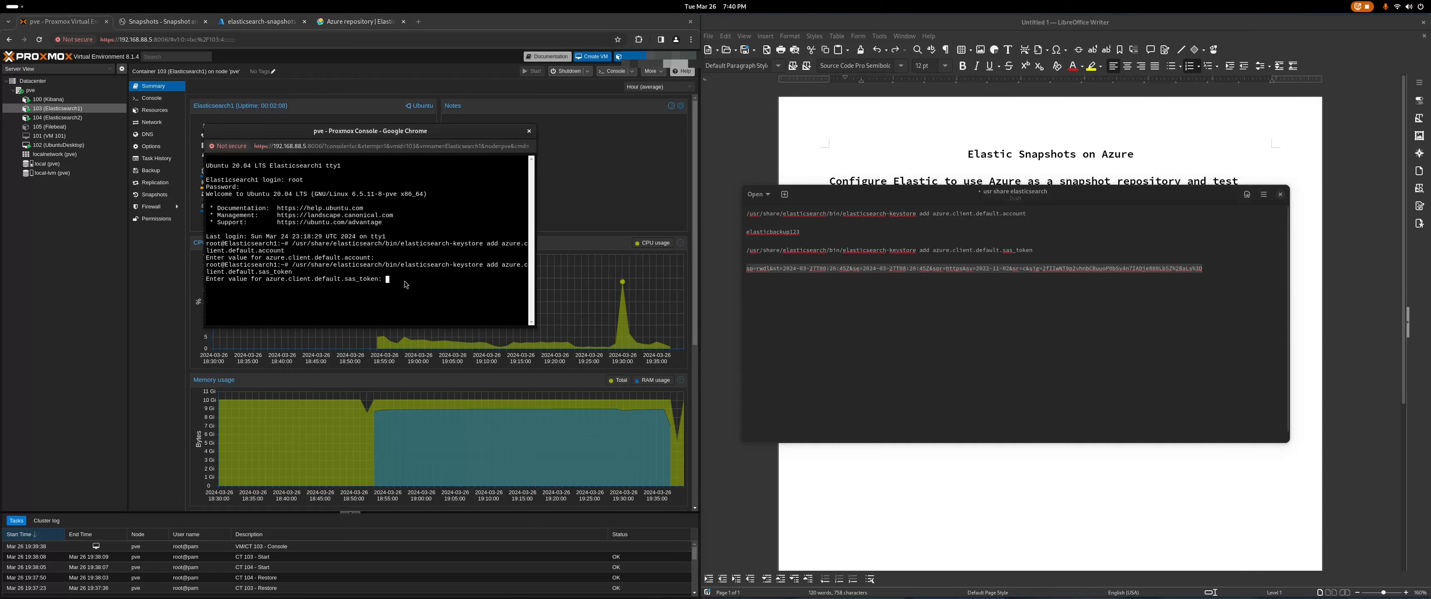
{"action": "right_click", "coordinate": [405, 282]}
{"action": "left_click", "coordinate": [479, 352]}
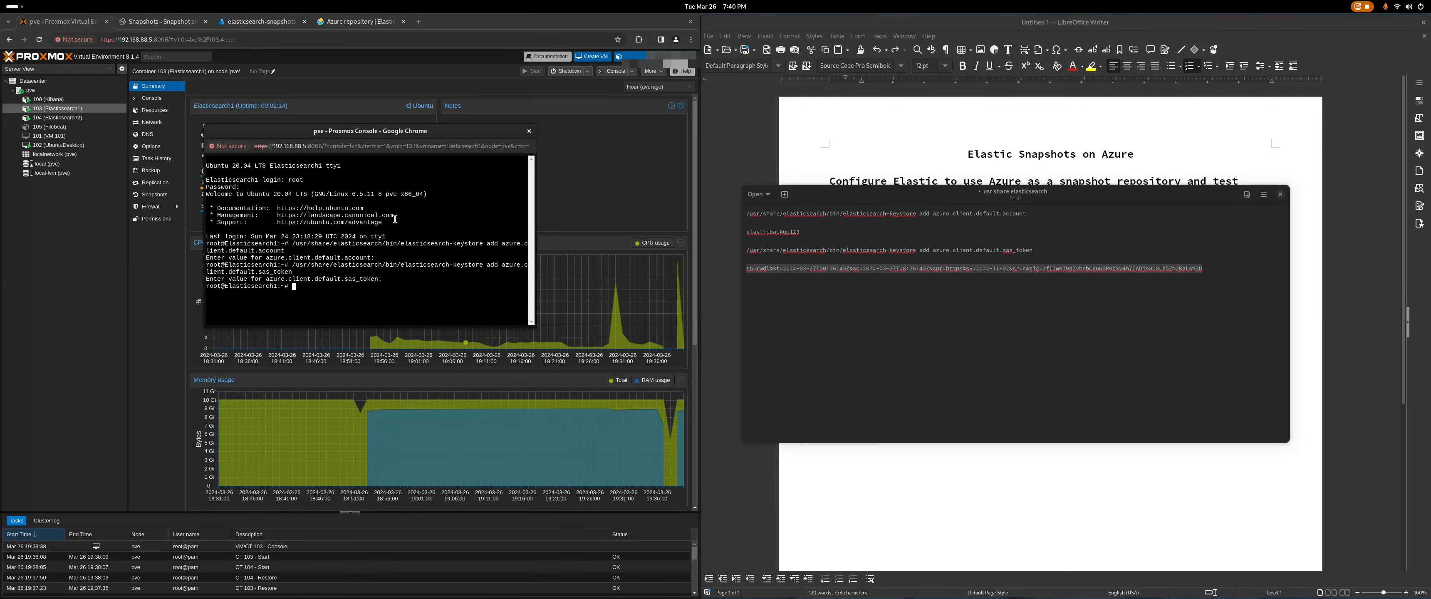
Step: Restart Elasticsearch on Elasticsearch1, then log in as root on the Elasticsearch2 console
{"action": "type", "text": "systemctl restart elasticsearch"}
{"action": "left_click_drag", "start_coordinate": [293, 138], "coordinate": [1041, 73]}
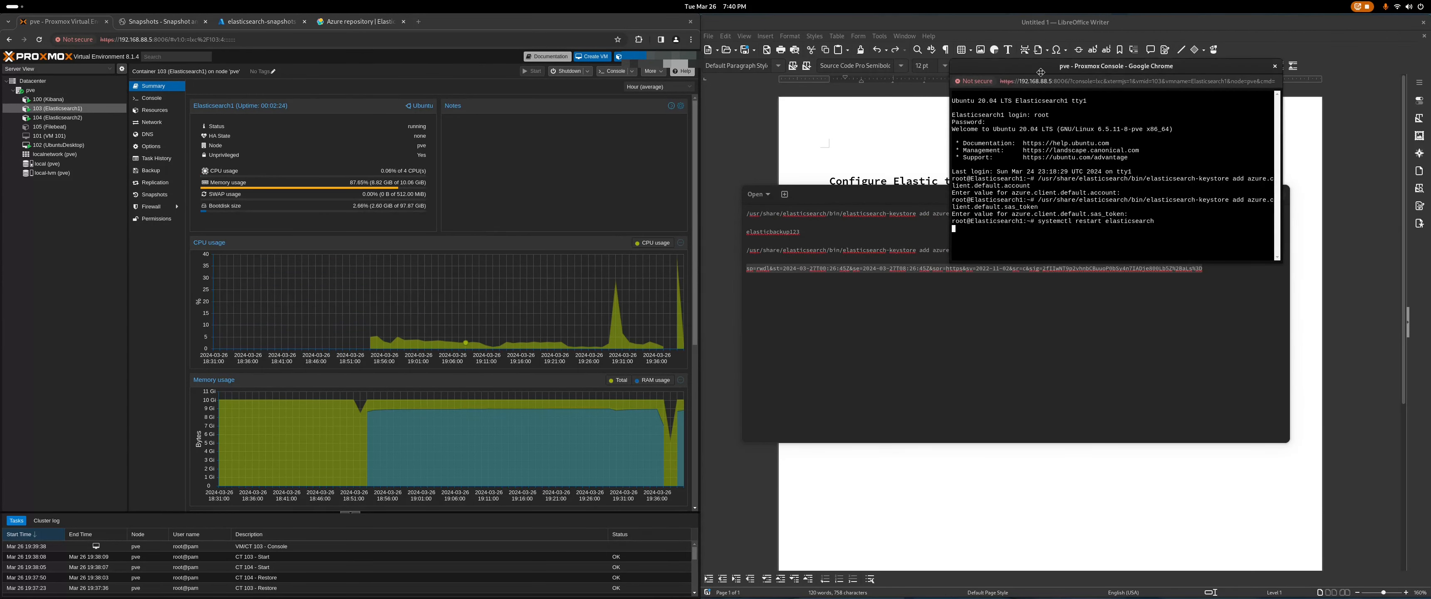
{"action": "left_click", "coordinate": [56, 118]}
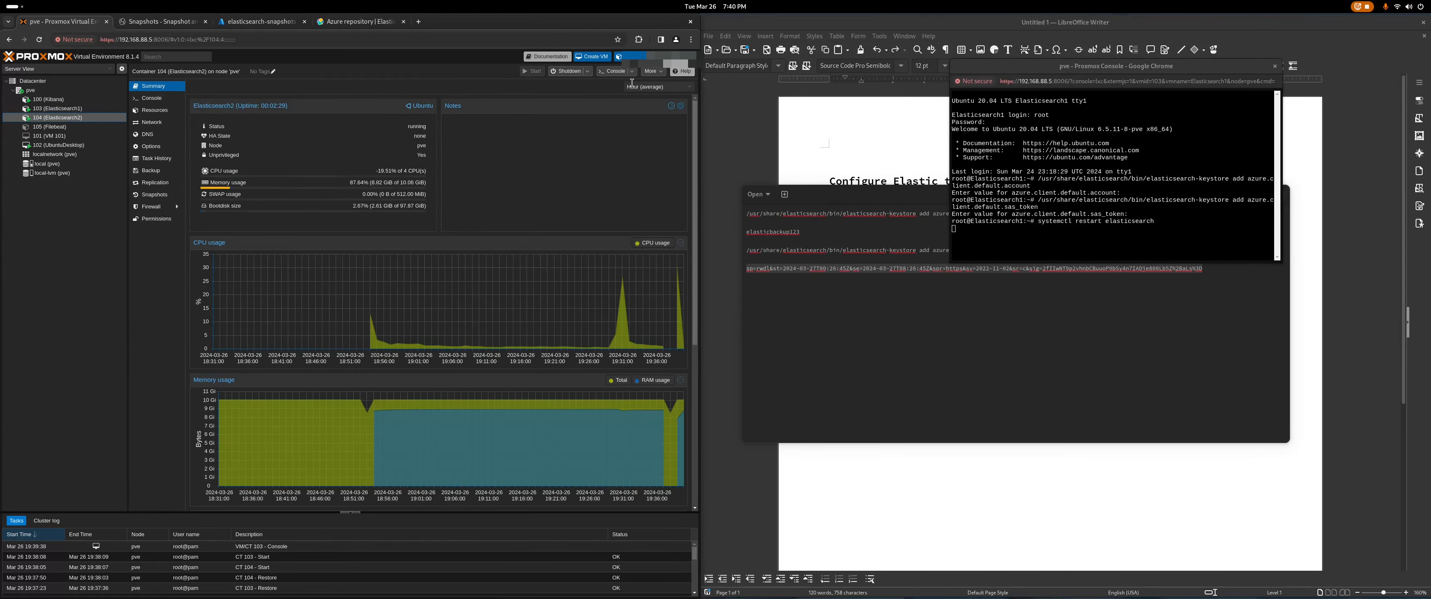
{"action": "left_click", "coordinate": [615, 71]}
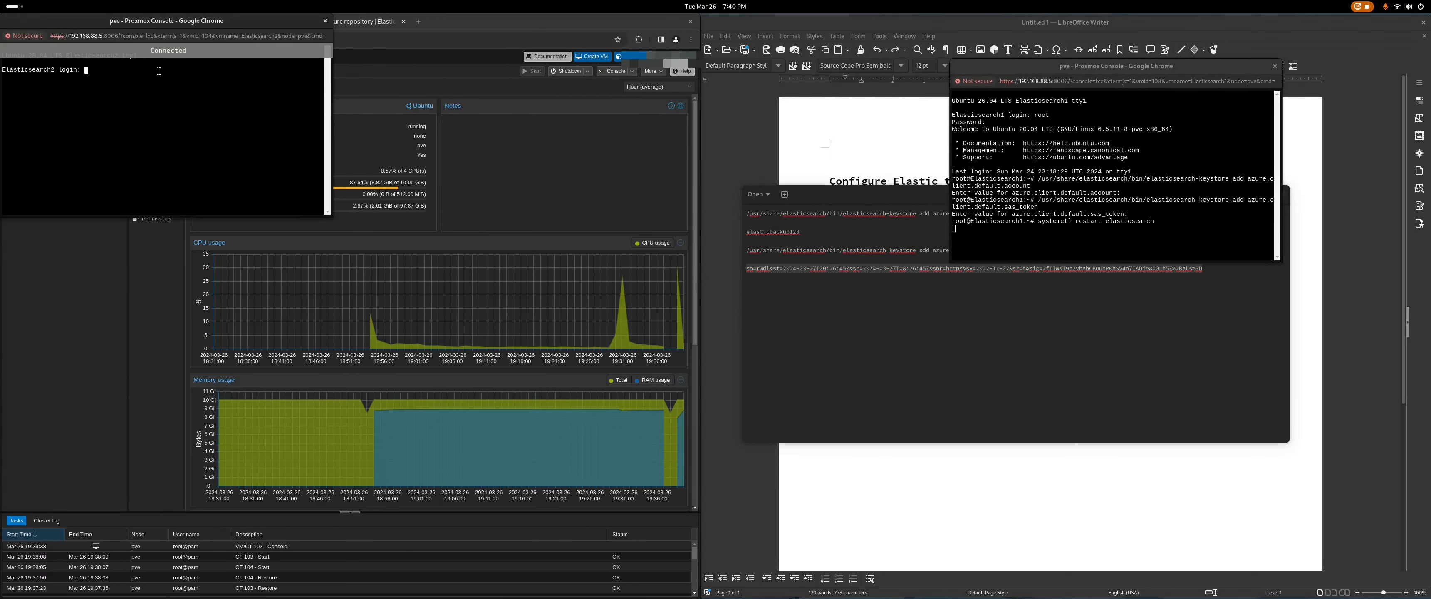
{"action": "left_click_drag", "start_coordinate": [164, 22], "coordinate": [423, 155]}
{"action": "type", "text": "ro"}
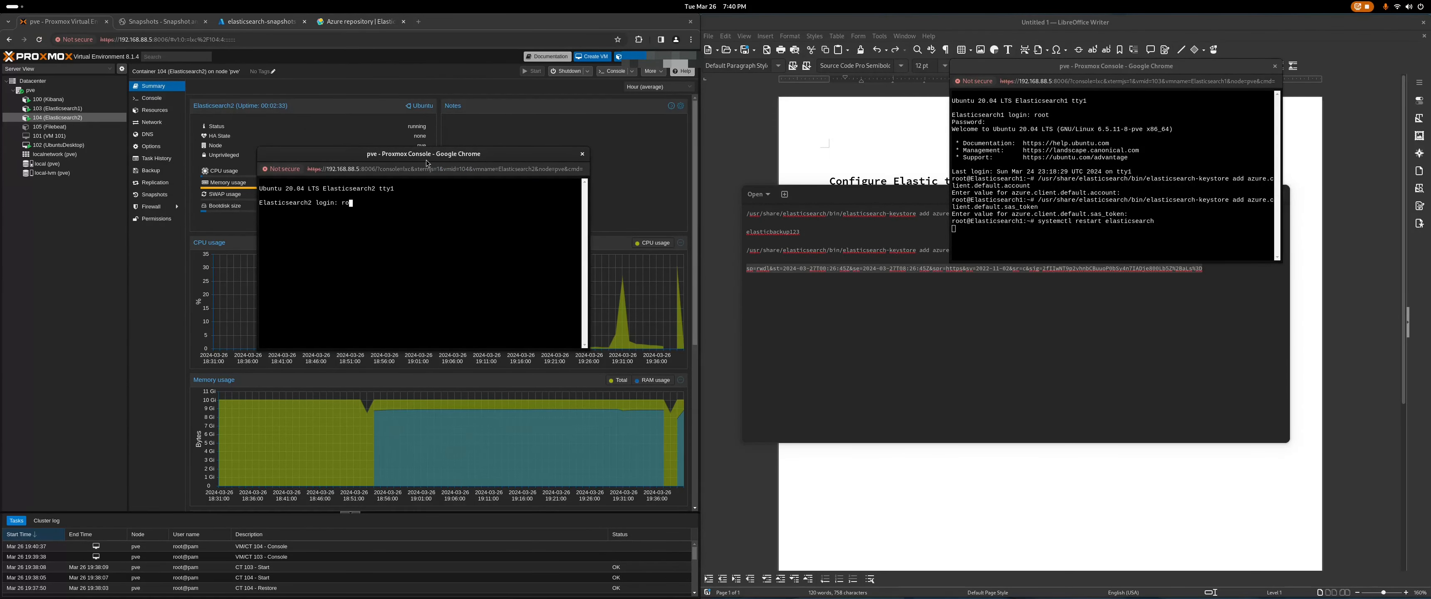
{"action": "type", "text": "ot"}
{"action": "key", "text": "Return"}
{"action": "key", "text": "Return"}
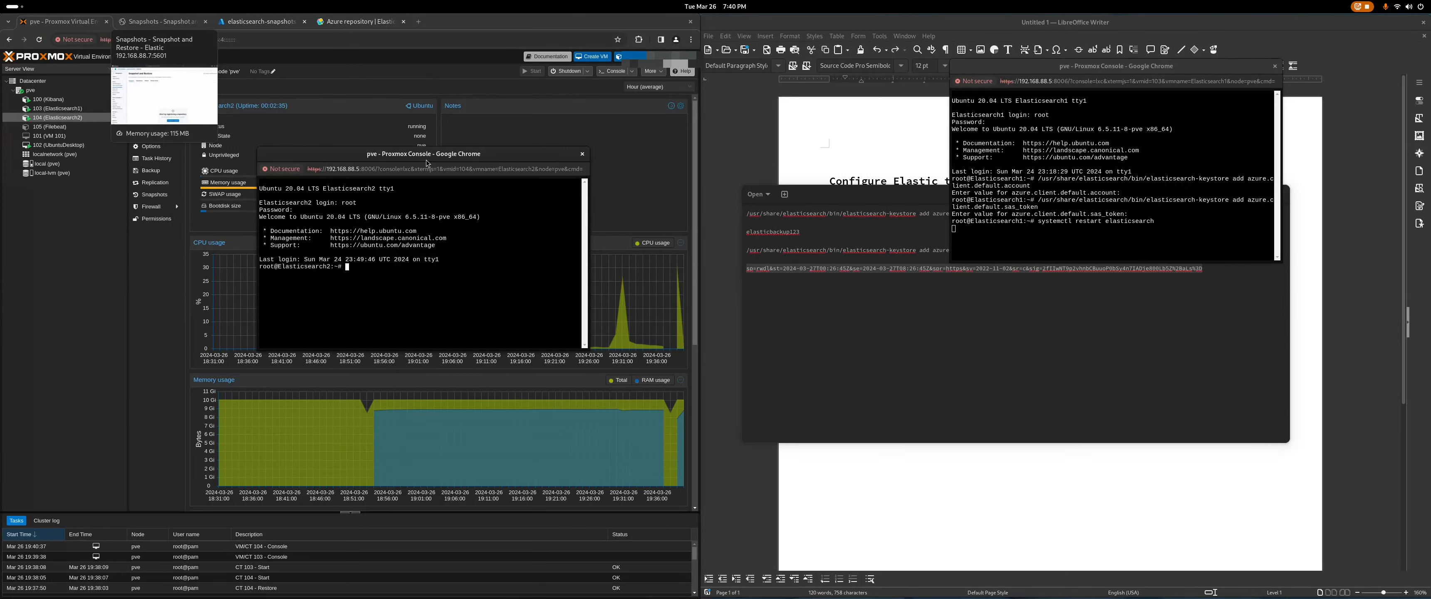
{"action": "left_click", "coordinate": [886, 300]}
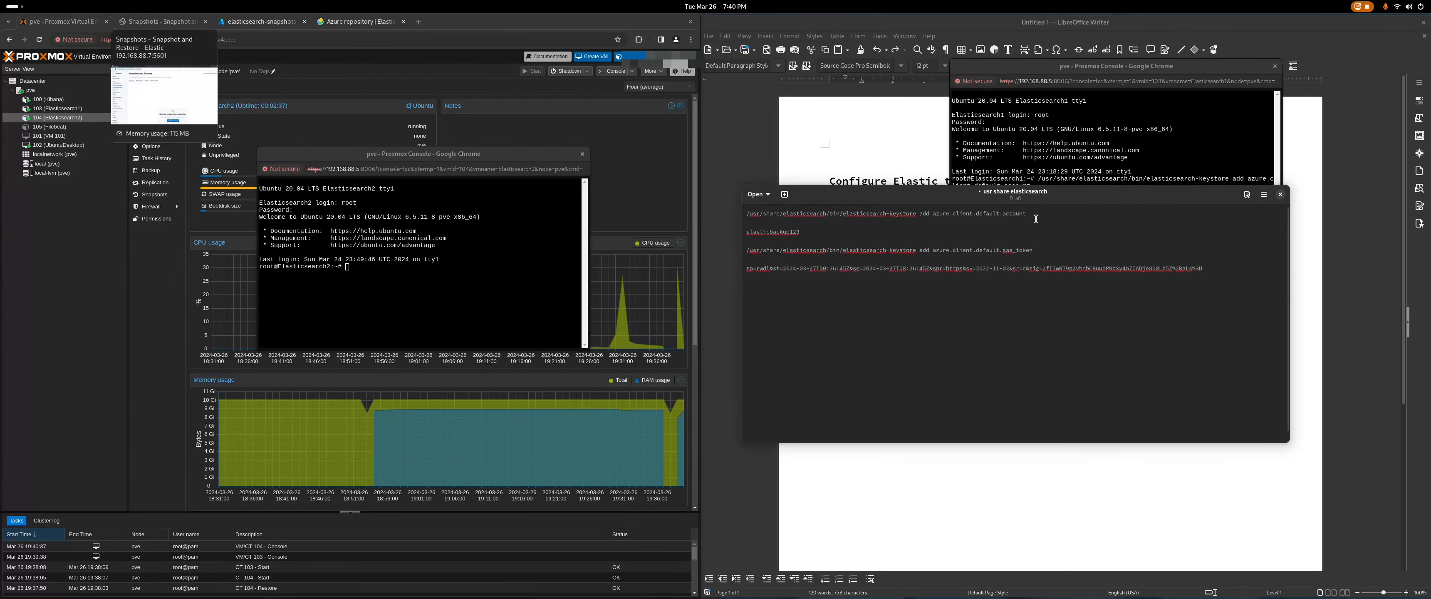
Step: Add the Azure storage account name to Elasticsearch2's keystore as azure.client.default.account
{"action": "left_click_drag", "start_coordinate": [1035, 214], "coordinate": [747, 215]}
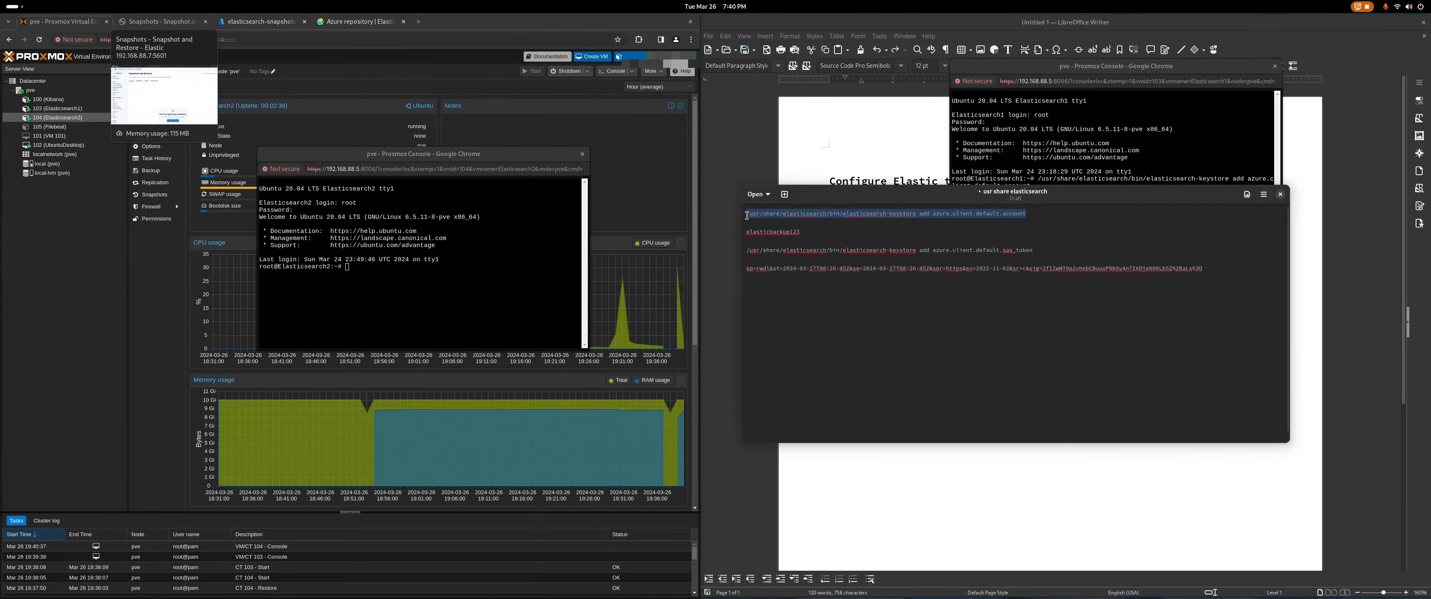
{"action": "right_click", "coordinate": [796, 214]}
{"action": "left_click", "coordinate": [817, 244]}
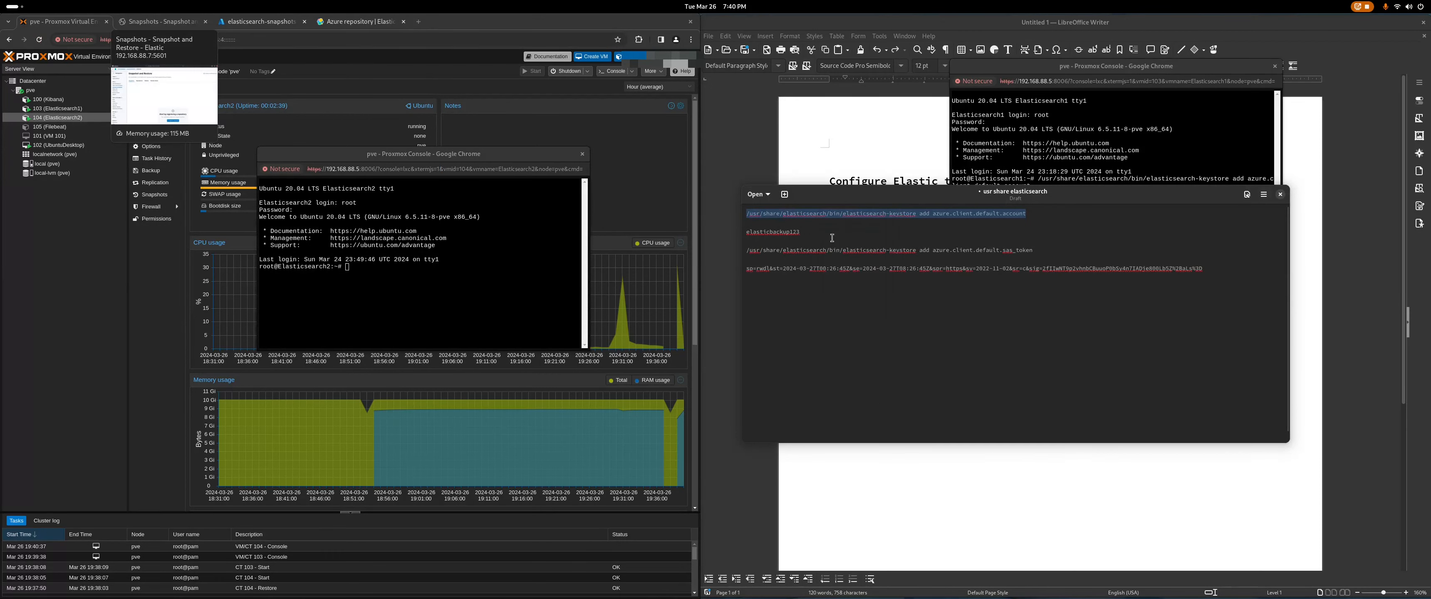
{"action": "left_click", "coordinate": [368, 269]}
{"action": "right_click", "coordinate": [366, 269]}
{"action": "left_click", "coordinate": [406, 350]}
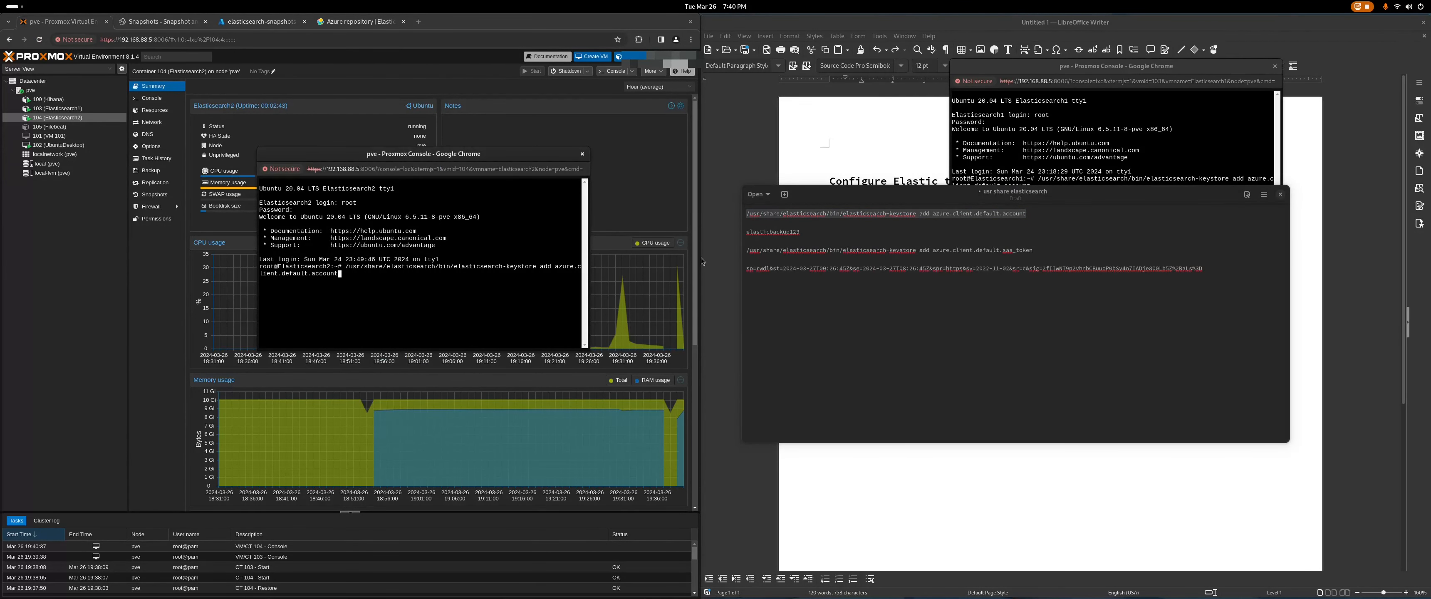
{"action": "left_click_drag", "start_coordinate": [800, 232], "coordinate": [747, 233]}
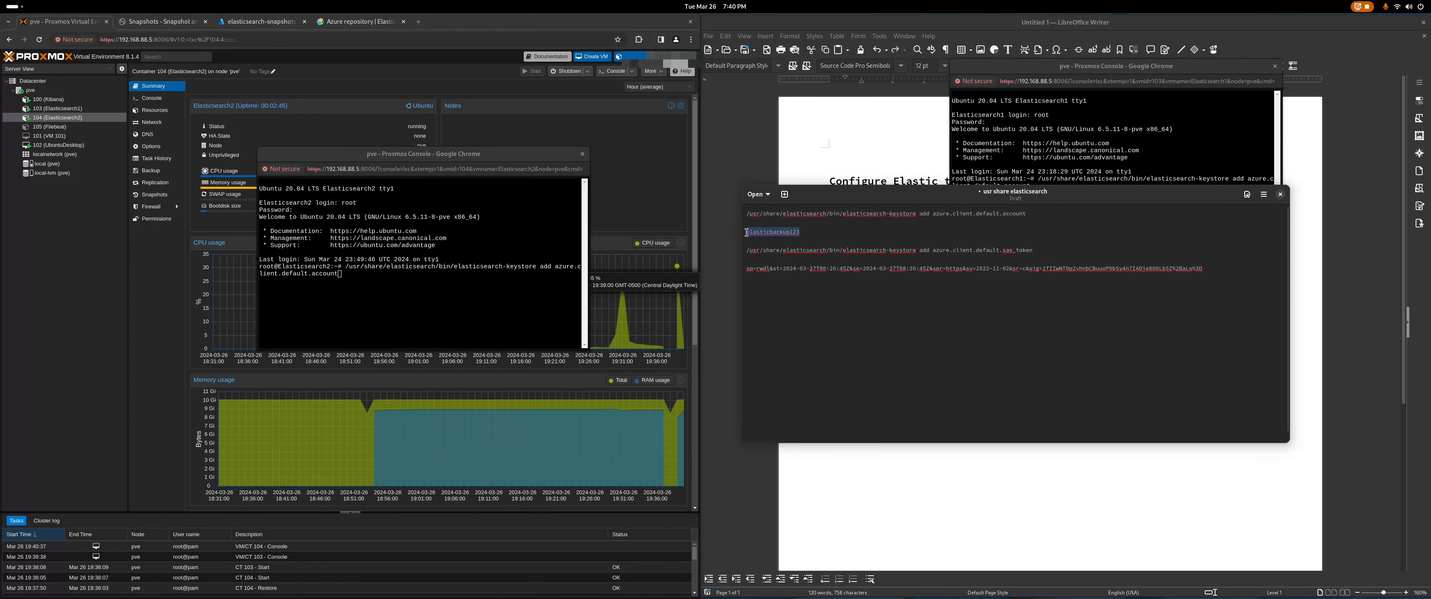
{"action": "right_click", "coordinate": [747, 232]}
{"action": "left_click", "coordinate": [794, 257]}
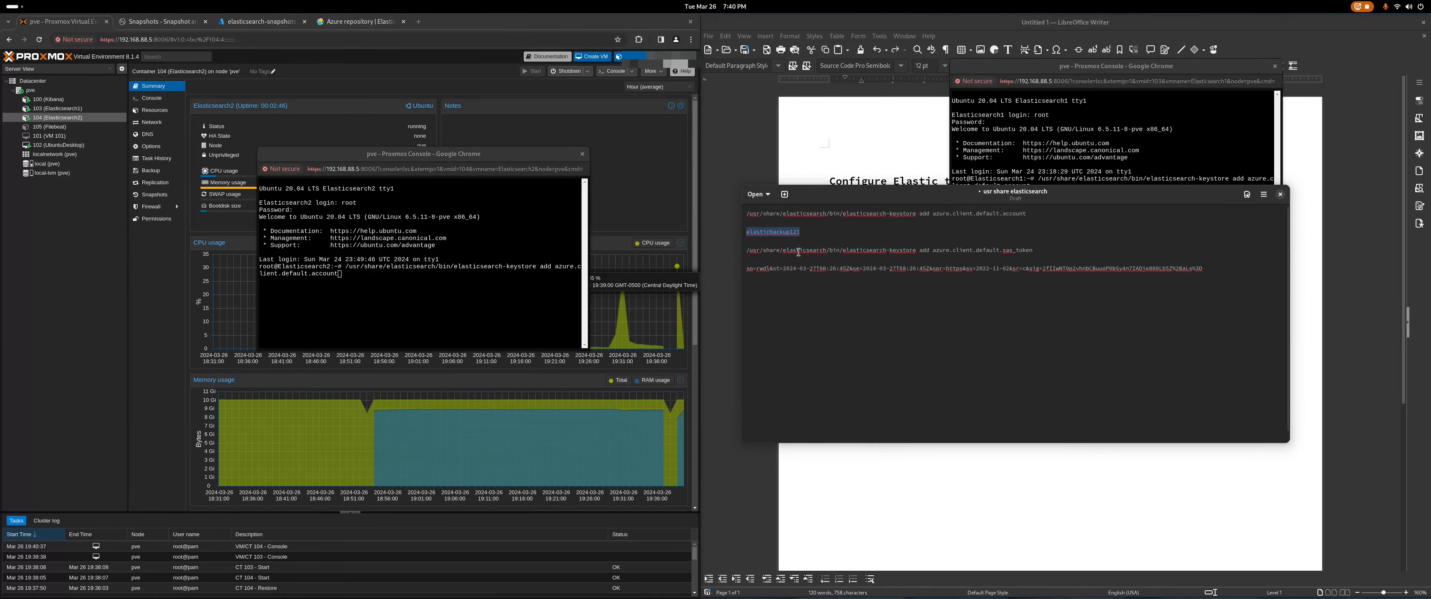
{"action": "right_click", "coordinate": [784, 230]}
{"action": "left_click", "coordinate": [800, 260]}
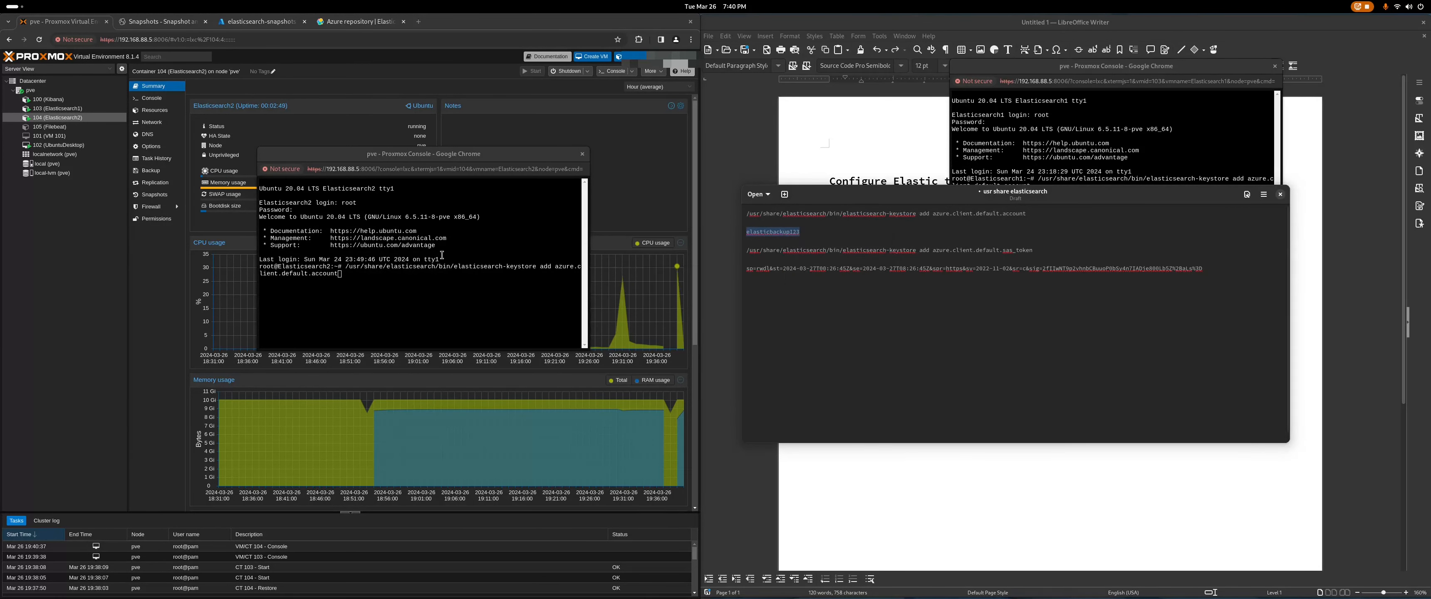
{"action": "left_click", "coordinate": [388, 271]}
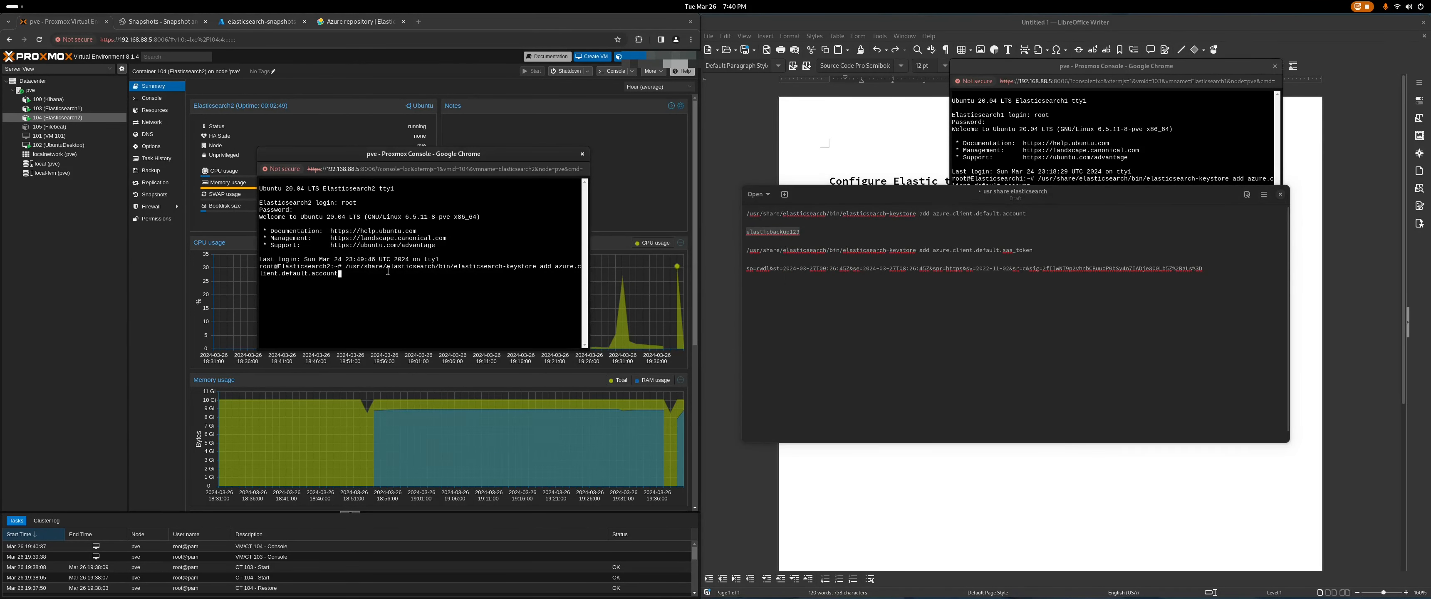
{"action": "right_click", "coordinate": [464, 285]}
{"action": "left_click", "coordinate": [500, 363]}
{"action": "key", "text": "Return"}
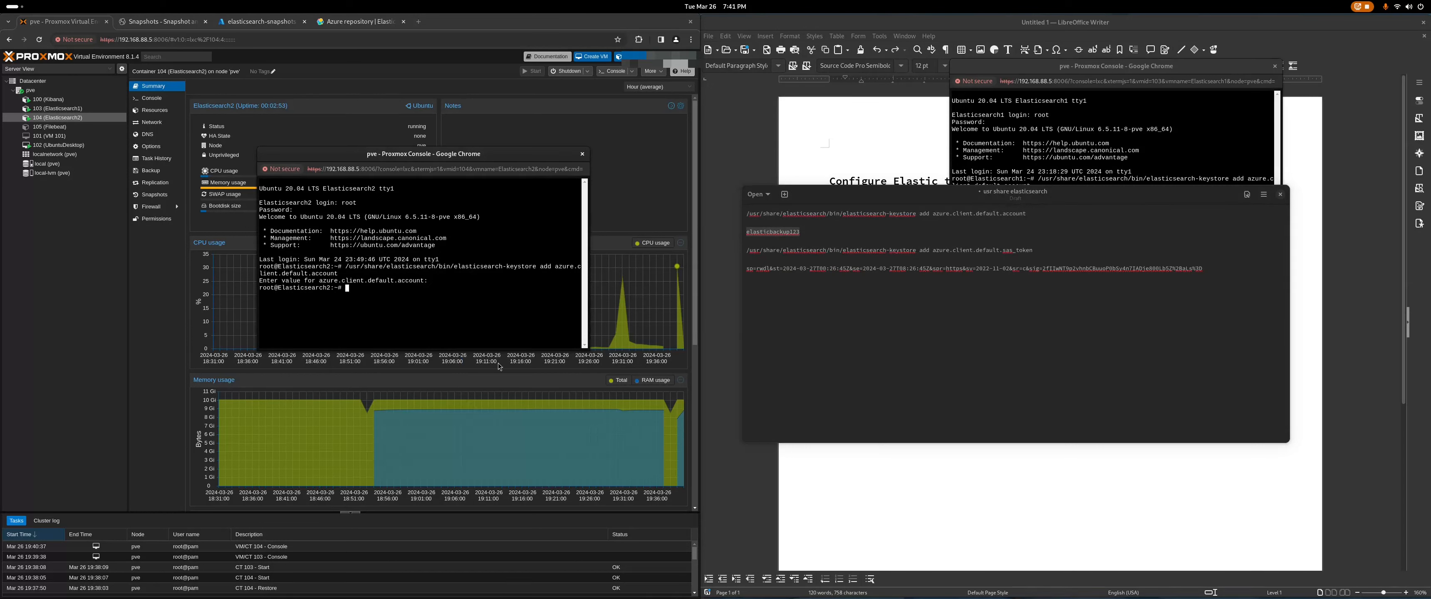
Step: Add the Azure SAS token to Elasticsearch2's keystore as azure.client.default.sas_token
{"action": "left_click_drag", "start_coordinate": [1034, 250], "coordinate": [749, 250]}
{"action": "left_click", "coordinate": [955, 250]}
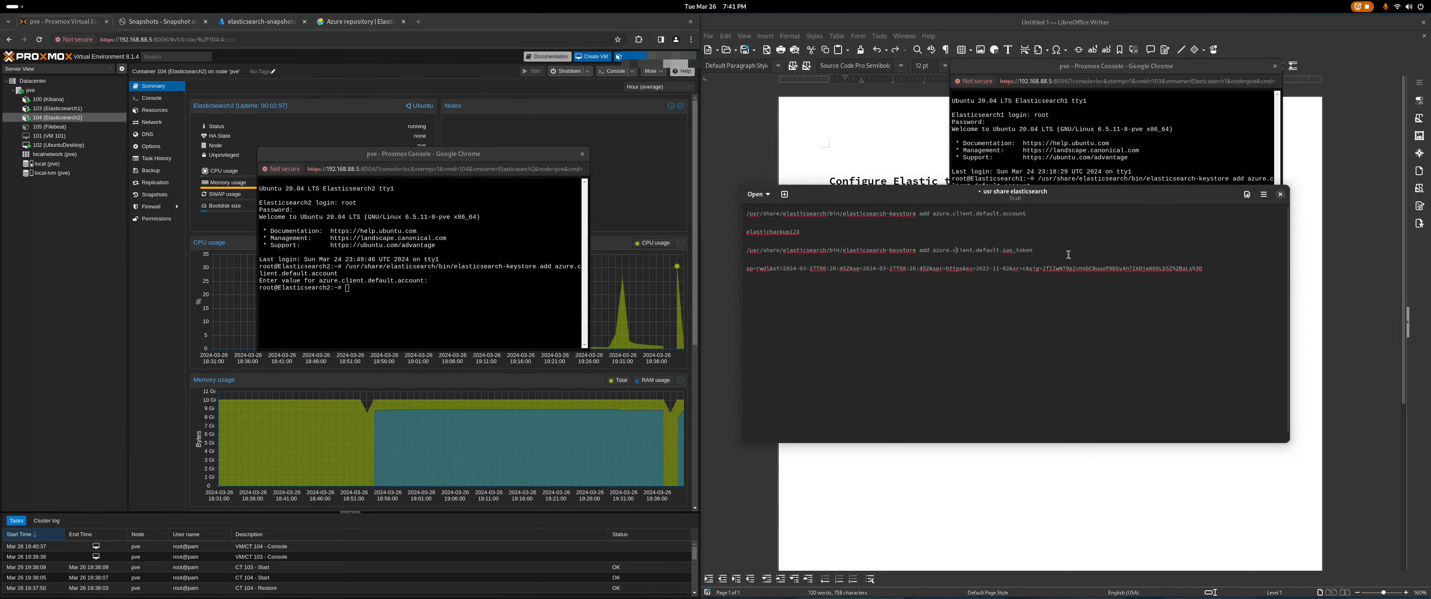
{"action": "left_click_drag", "start_coordinate": [1045, 251], "coordinate": [746, 252]}
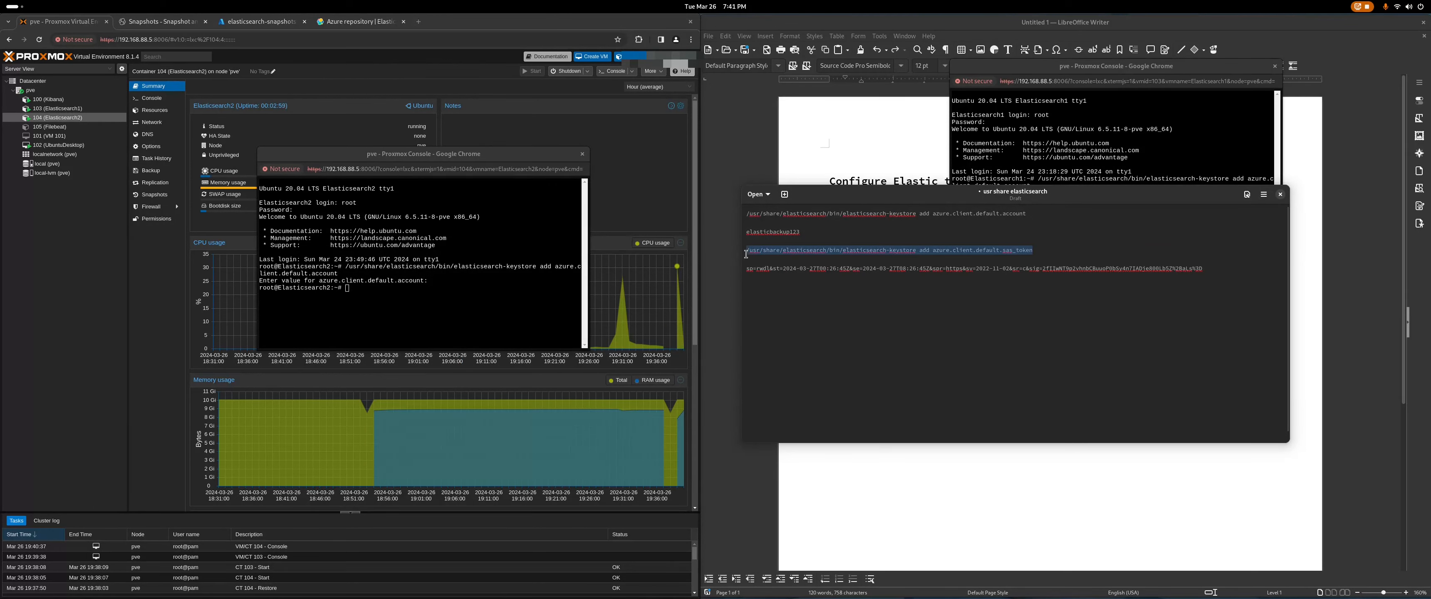
{"action": "right_click", "coordinate": [856, 253]}
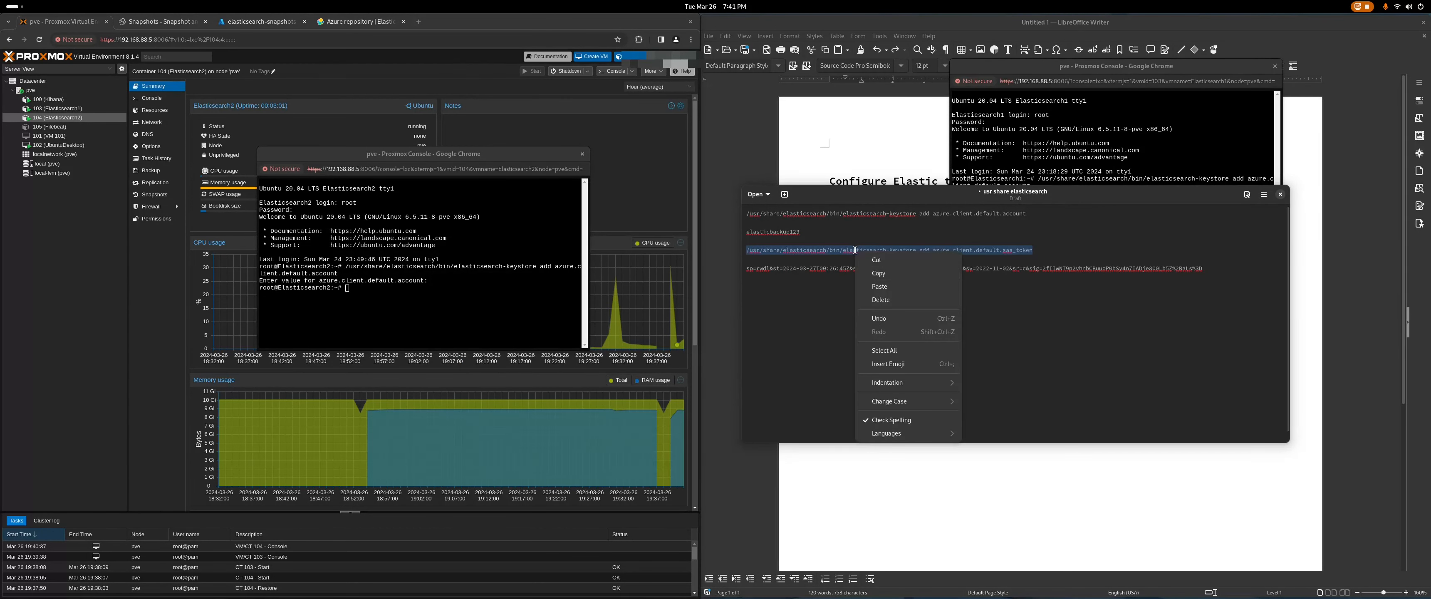
{"action": "left_click", "coordinate": [895, 276]}
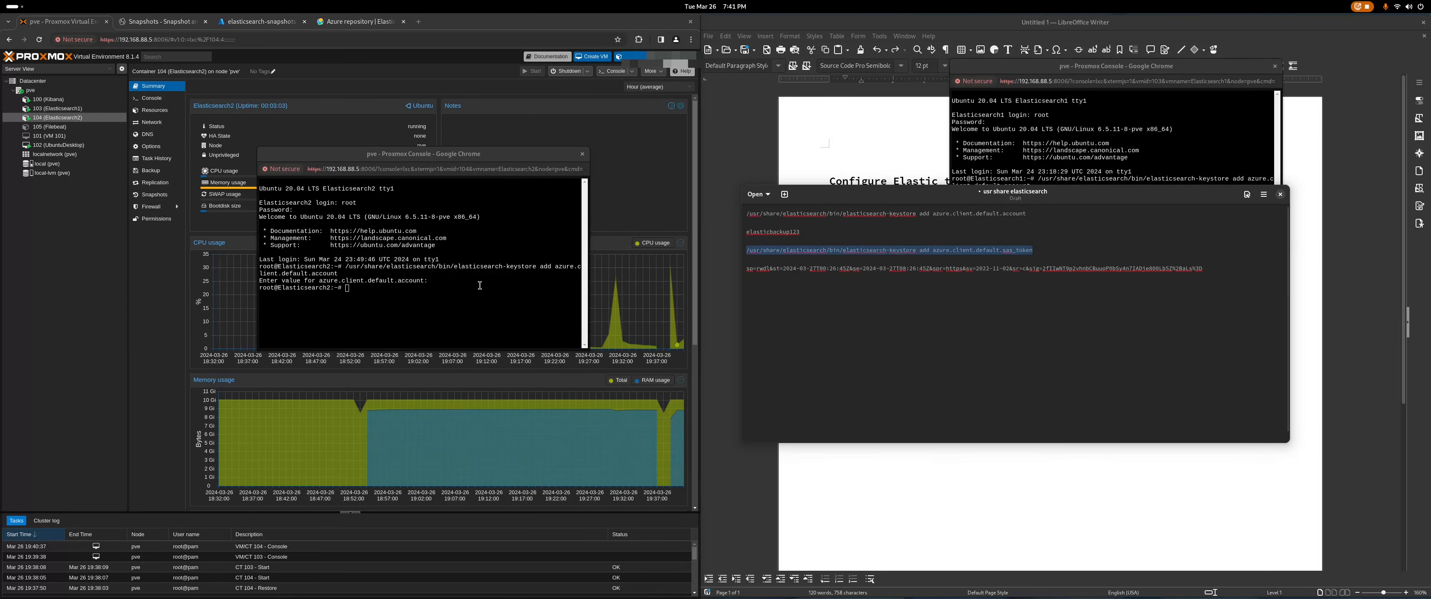
{"action": "right_click", "coordinate": [393, 289]}
{"action": "left_click", "coordinate": [461, 375]}
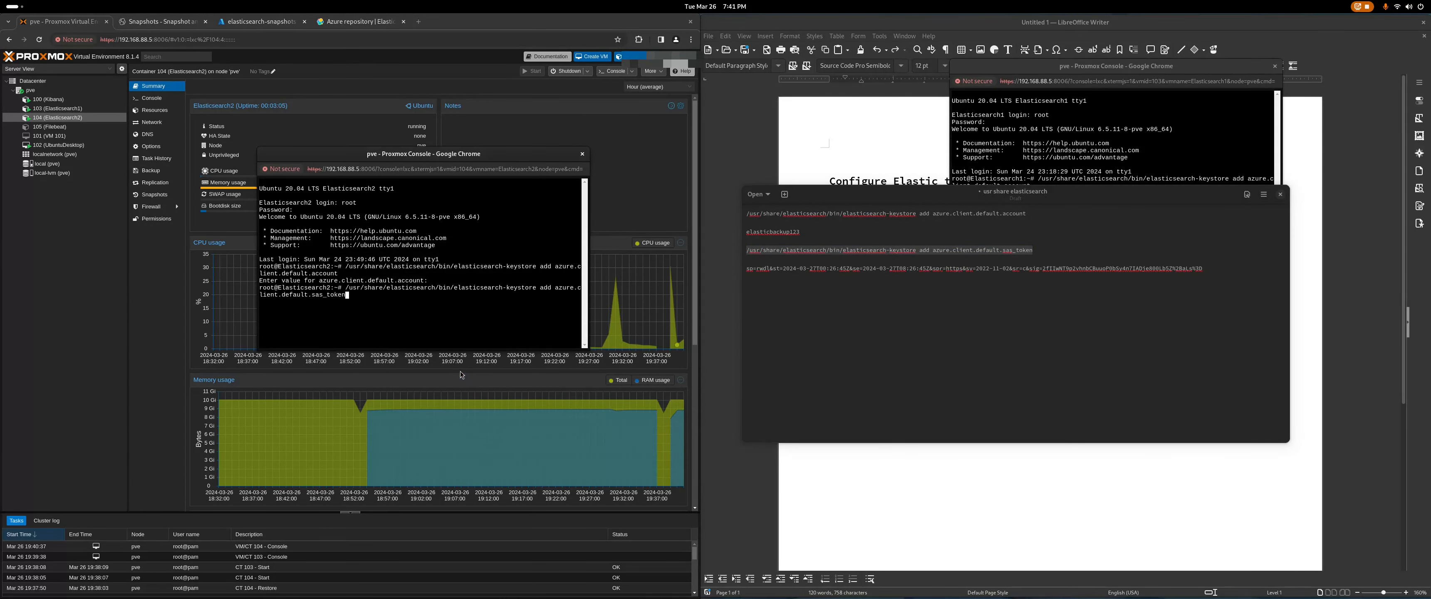
{"action": "left_click_drag", "start_coordinate": [1203, 269], "coordinate": [738, 270]}
{"action": "right_click", "coordinate": [846, 270]}
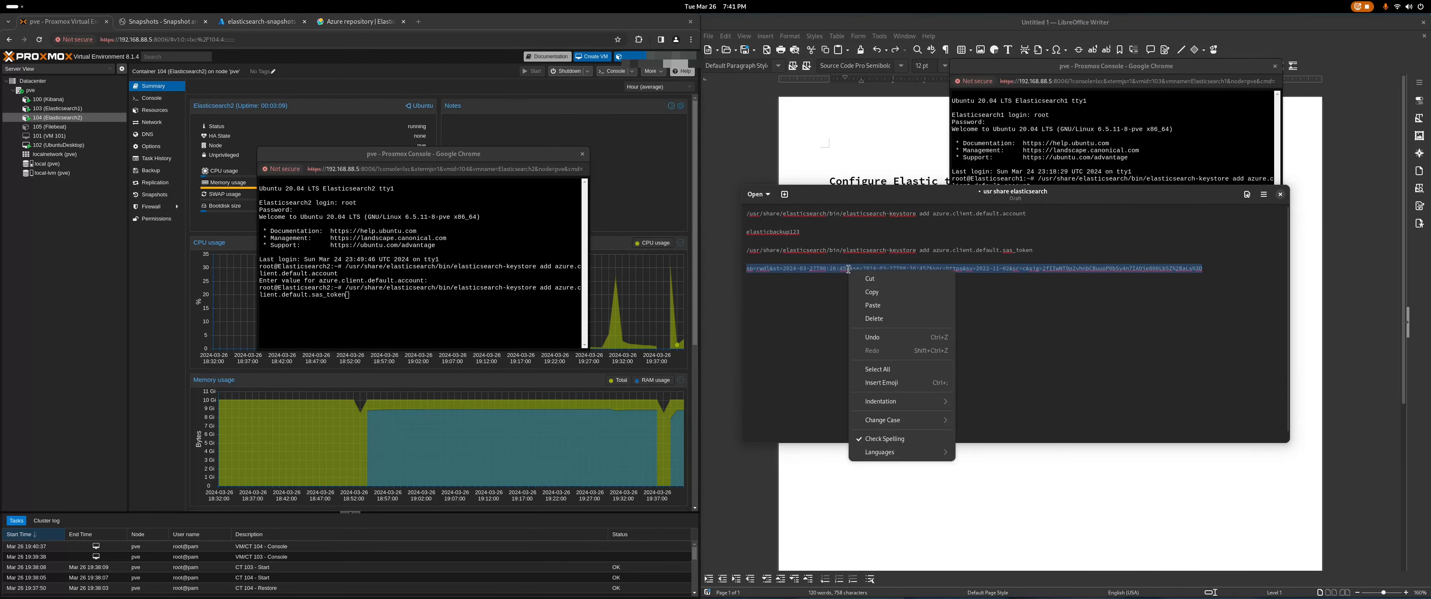
{"action": "left_click", "coordinate": [868, 288]}
{"action": "right_click", "coordinate": [865, 270]}
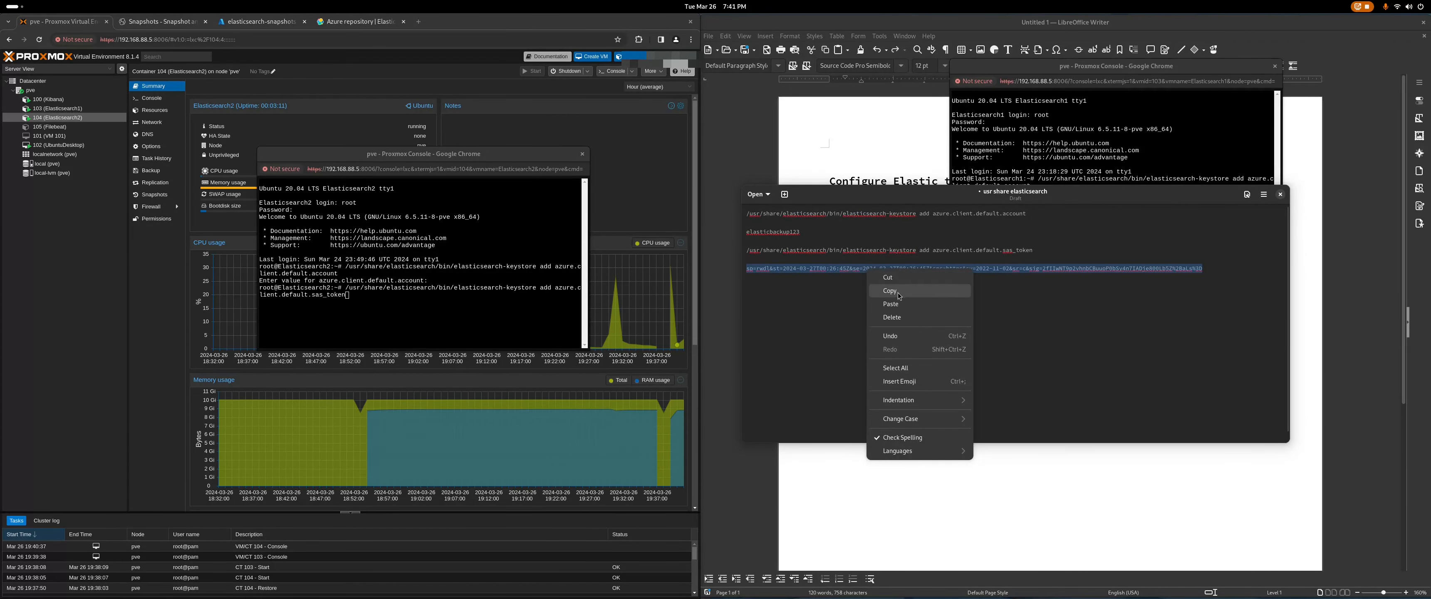
{"action": "left_click", "coordinate": [889, 293]}
{"action": "left_click", "coordinate": [458, 299]}
{"action": "key", "text": "Return"}
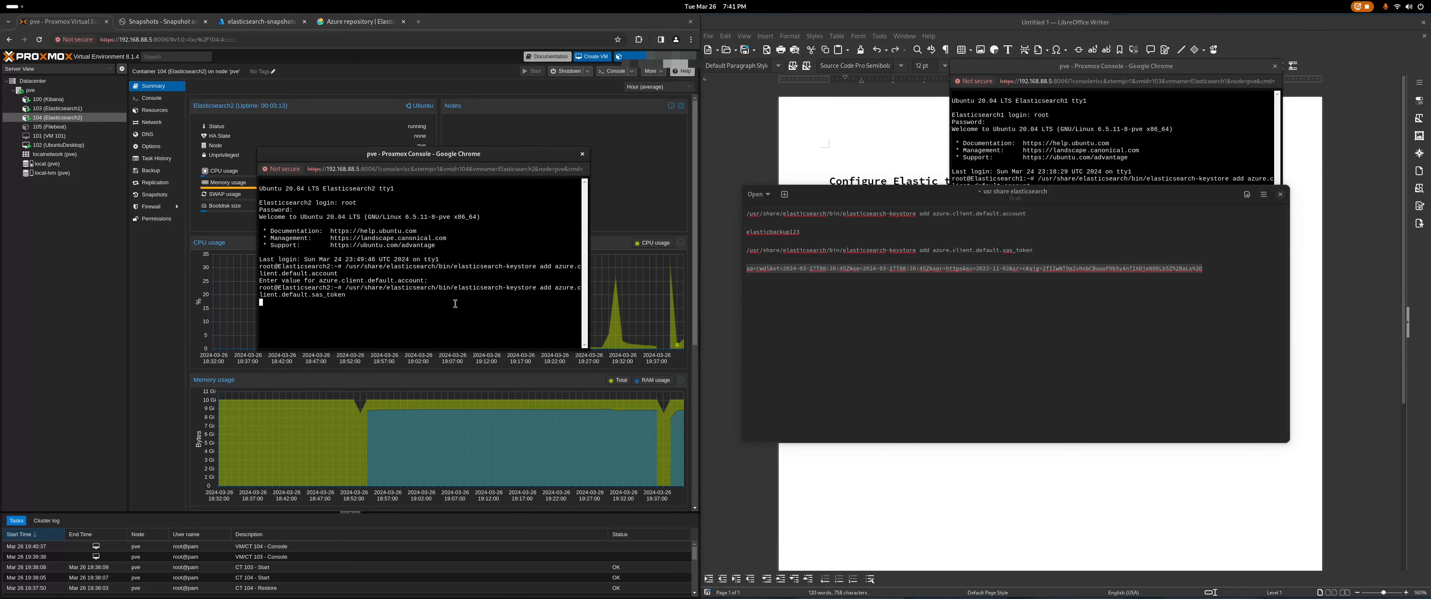
{"action": "right_click", "coordinate": [444, 302]}
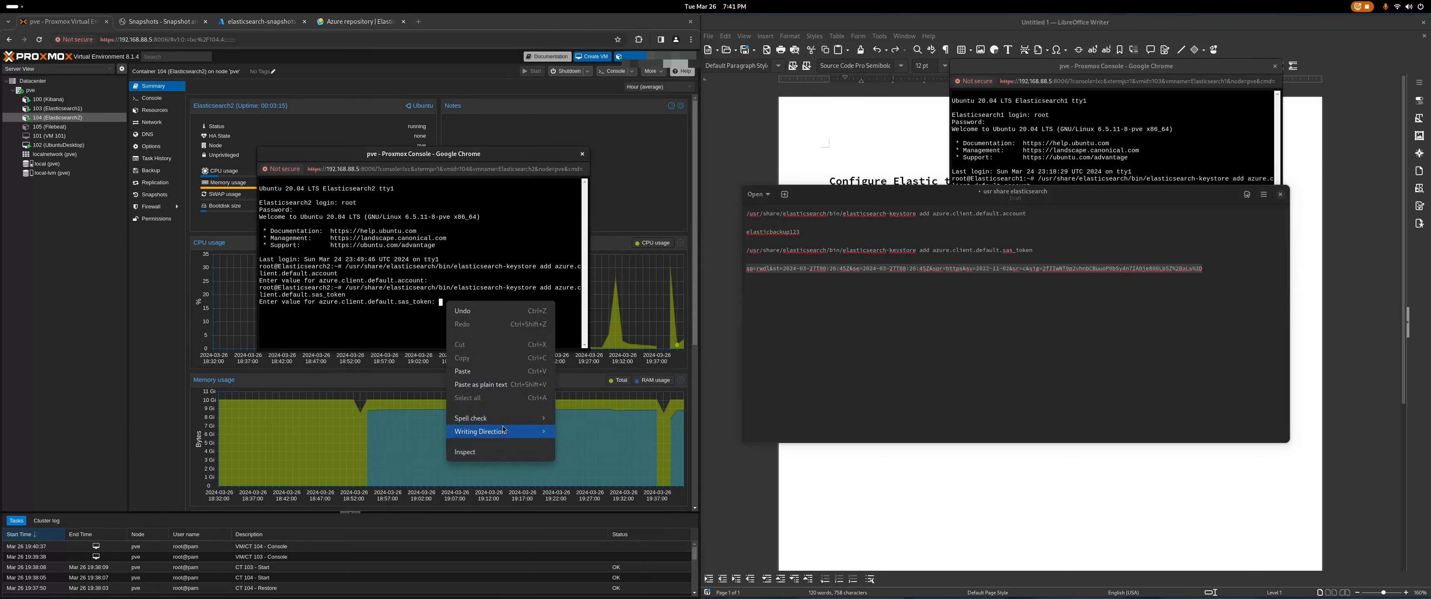
{"action": "left_click", "coordinate": [504, 391]}
{"action": "key", "text": "Return"}
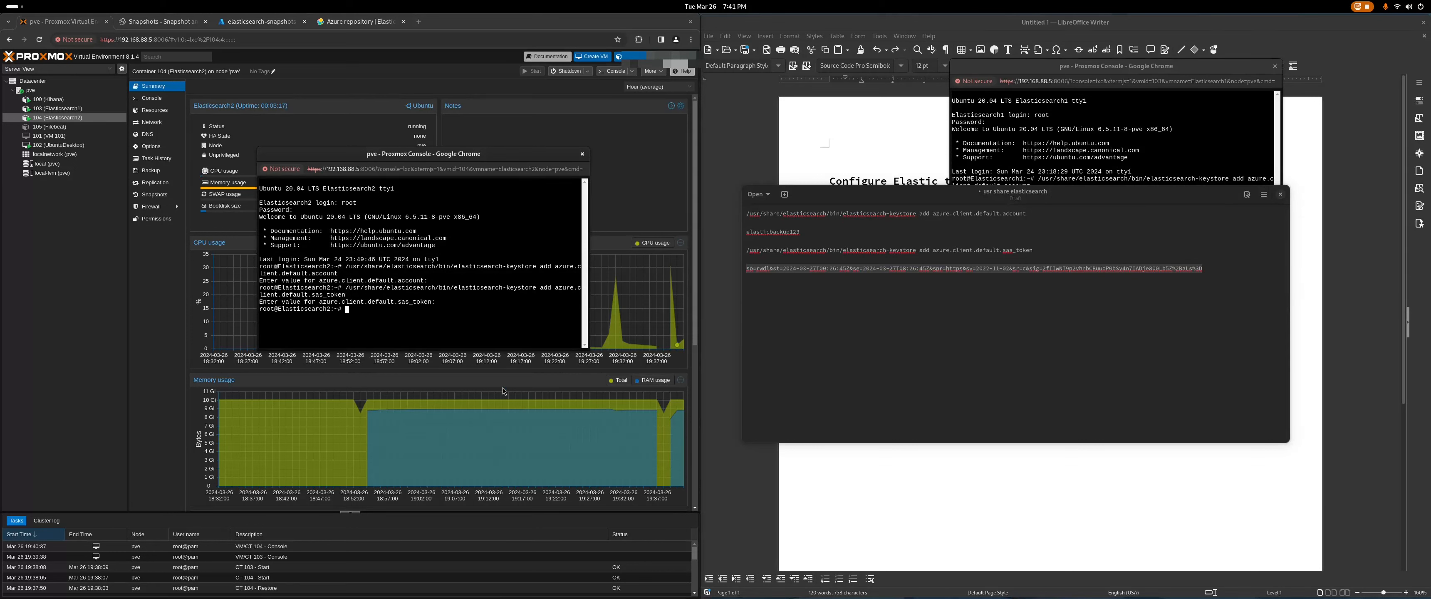
Step: Restart Elasticsearch on Elasticsearch2 and close both container consoles
{"action": "type", "text": "systemctl restart elasticsearch"}
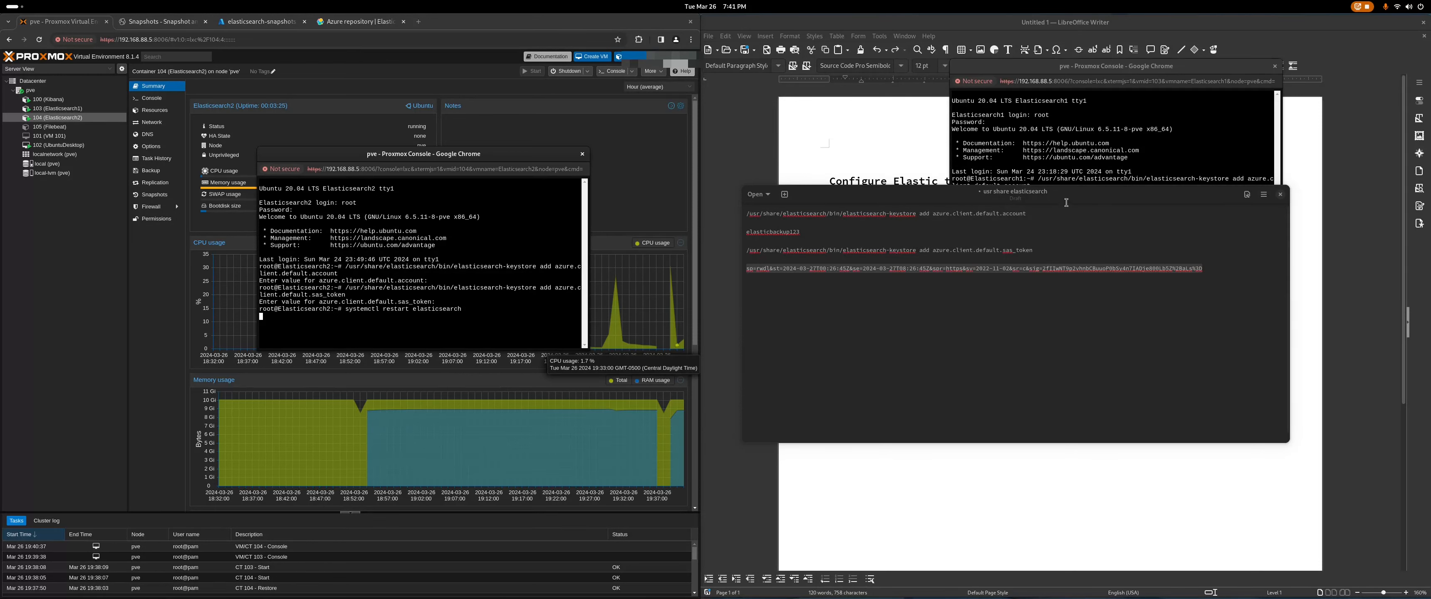
{"action": "left_click", "coordinate": [1113, 134]}
{"action": "left_click", "coordinate": [1275, 66]}
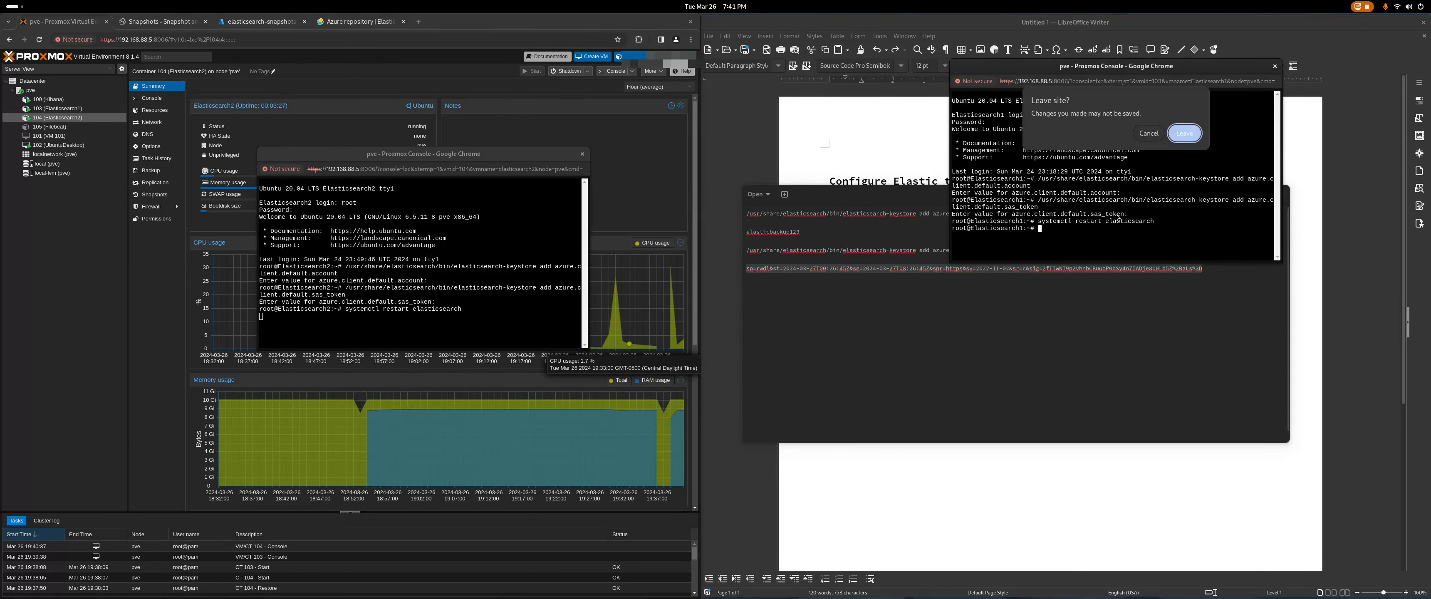
{"action": "left_click", "coordinate": [1174, 137]}
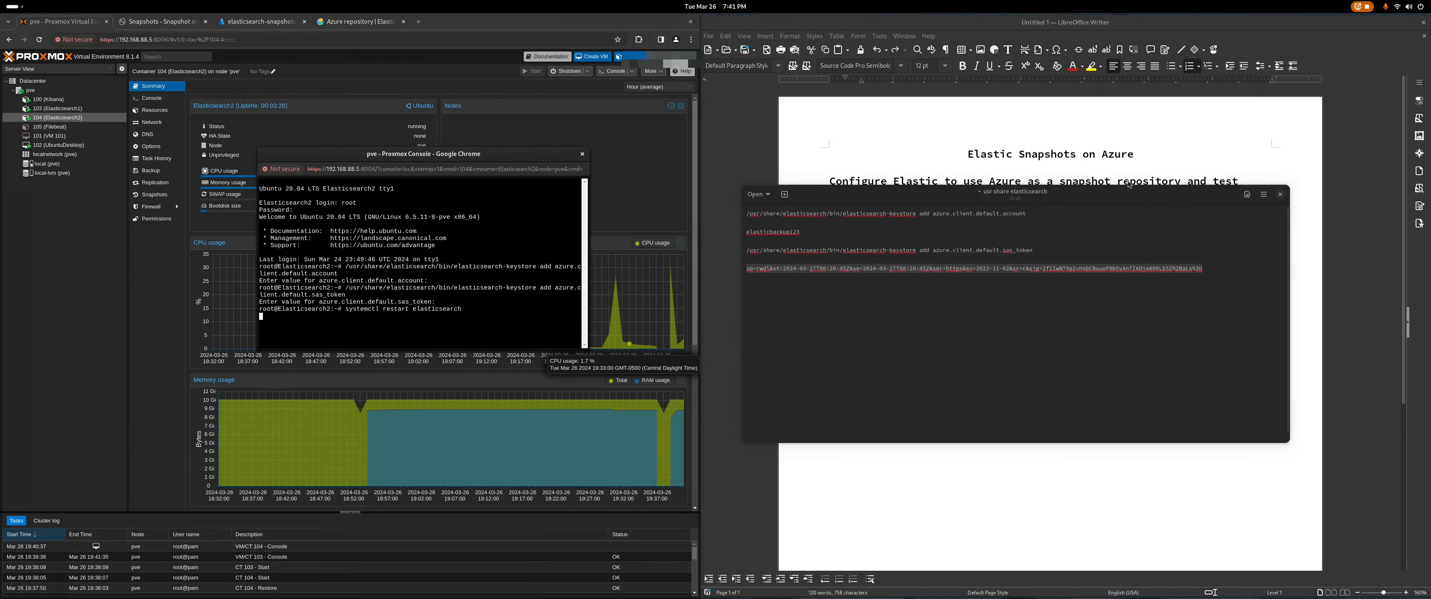
{"action": "left_click", "coordinate": [1156, 482]}
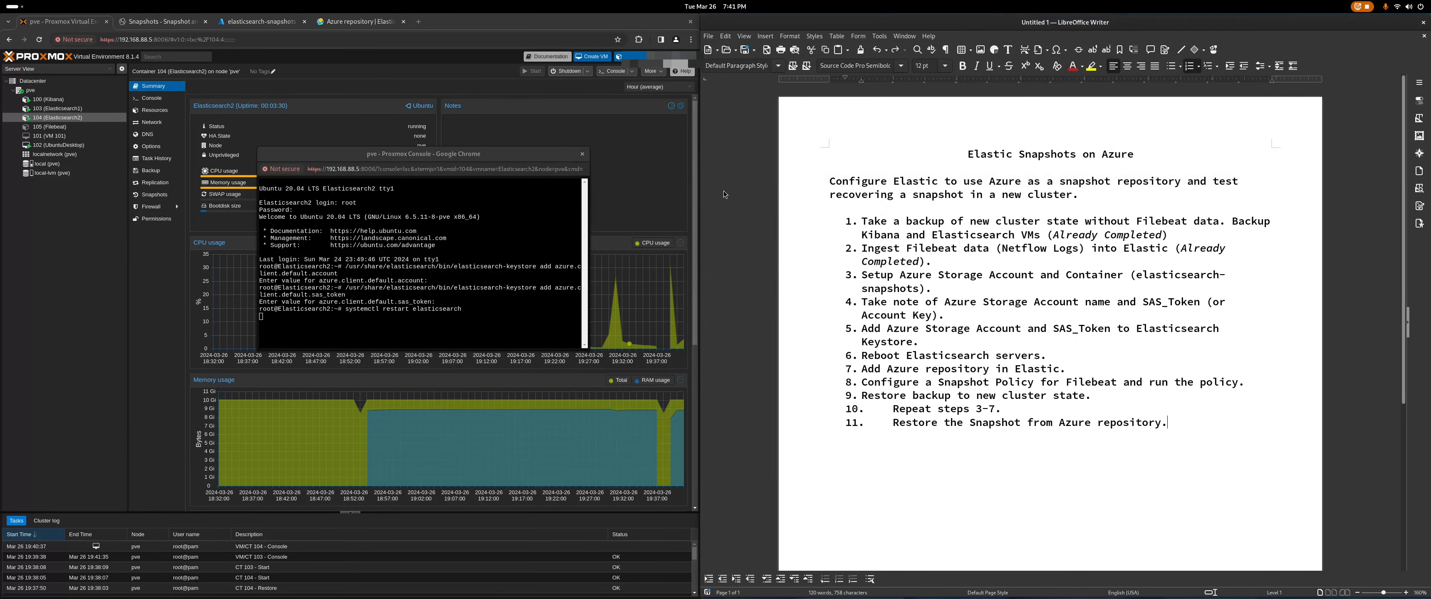
{"action": "left_click", "coordinate": [433, 331]}
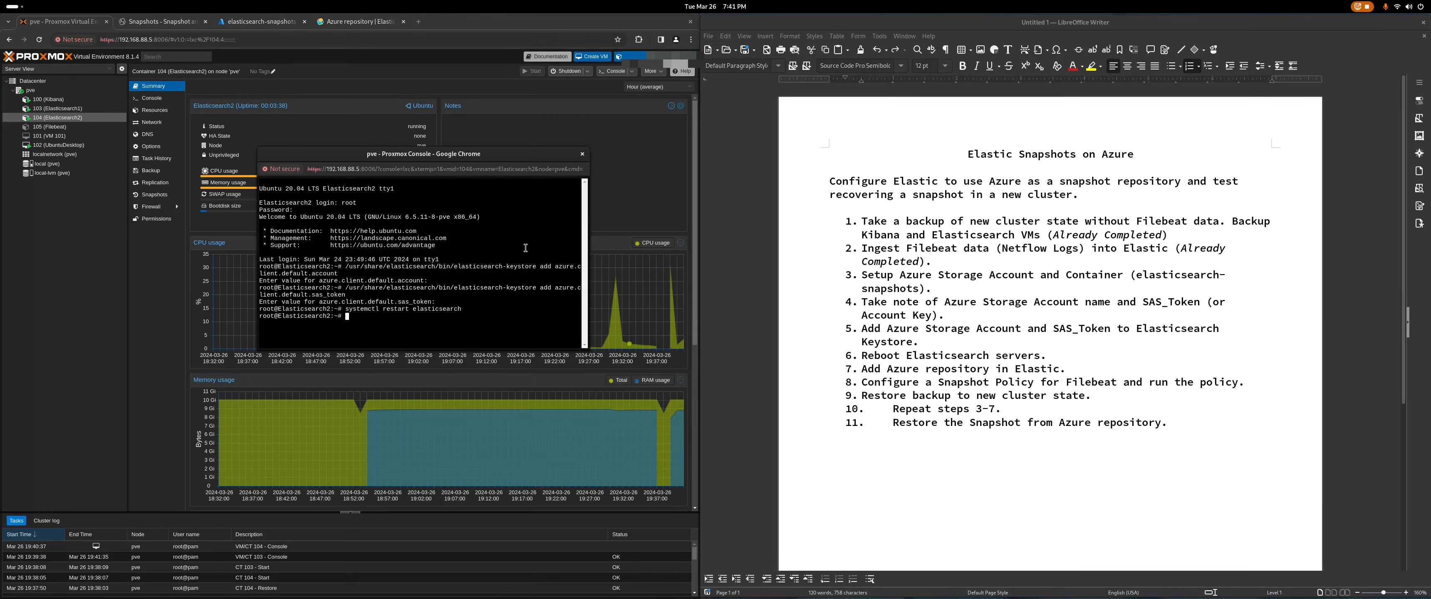
{"action": "left_click", "coordinate": [582, 154]}
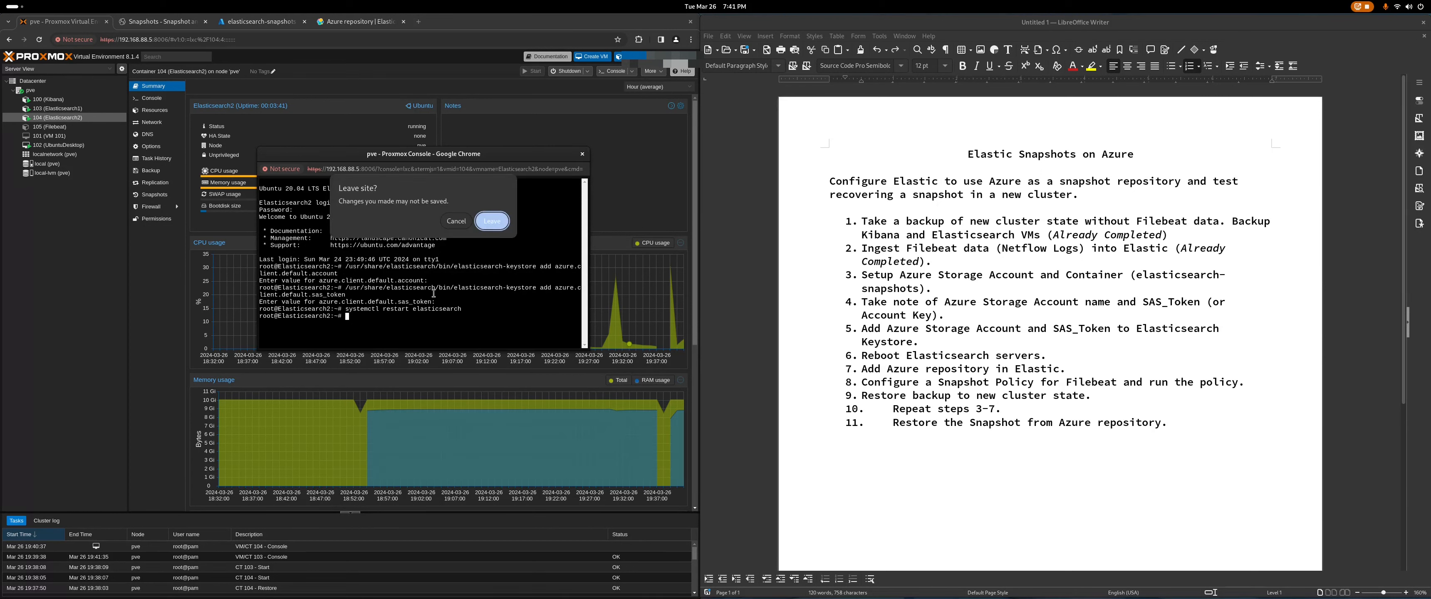
{"action": "left_click", "coordinate": [496, 232]}
{"action": "left_click", "coordinate": [160, 21]}
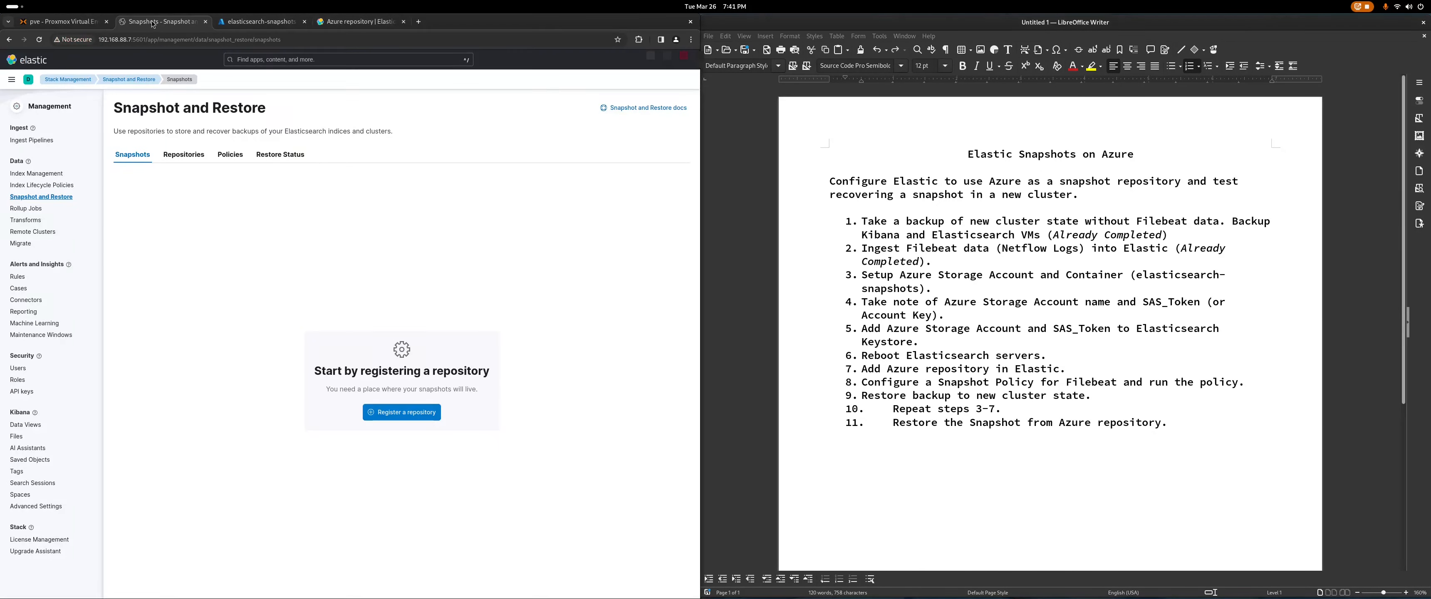
Step: Register an Azure snapshot repository named 'backup' with default settings
{"action": "left_click", "coordinate": [388, 413]}
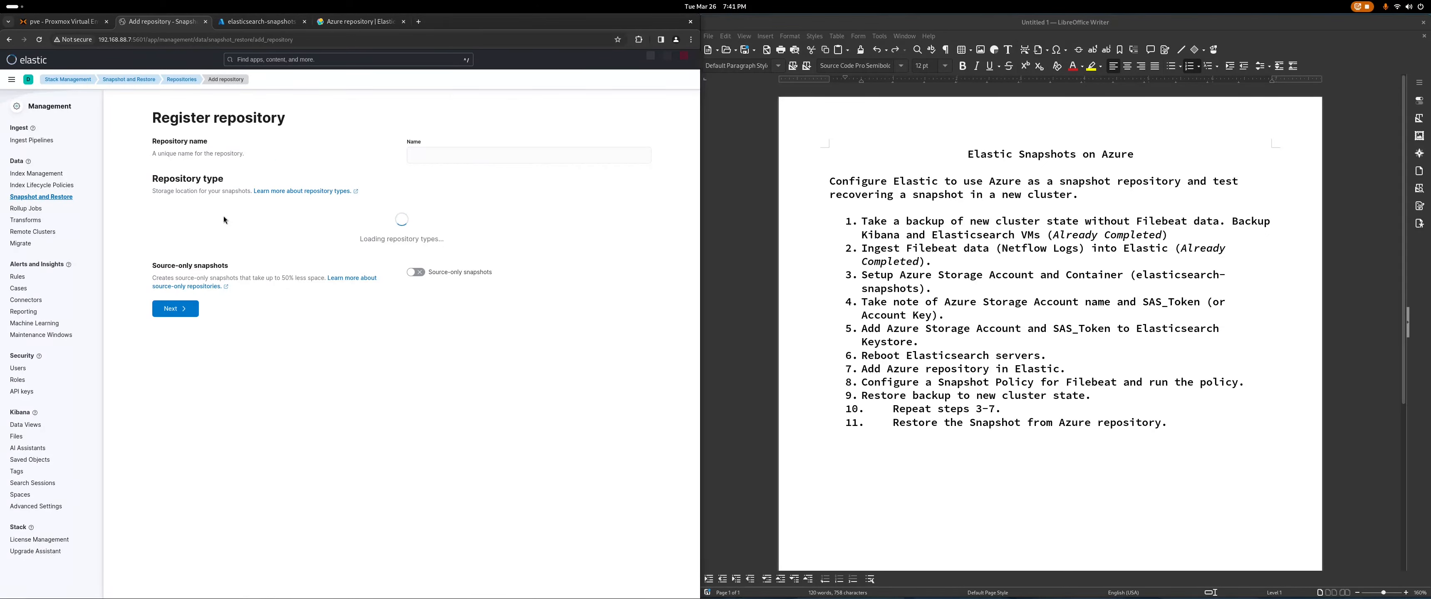
{"action": "left_click", "coordinate": [471, 157]}
{"action": "type", "text": "backup"}
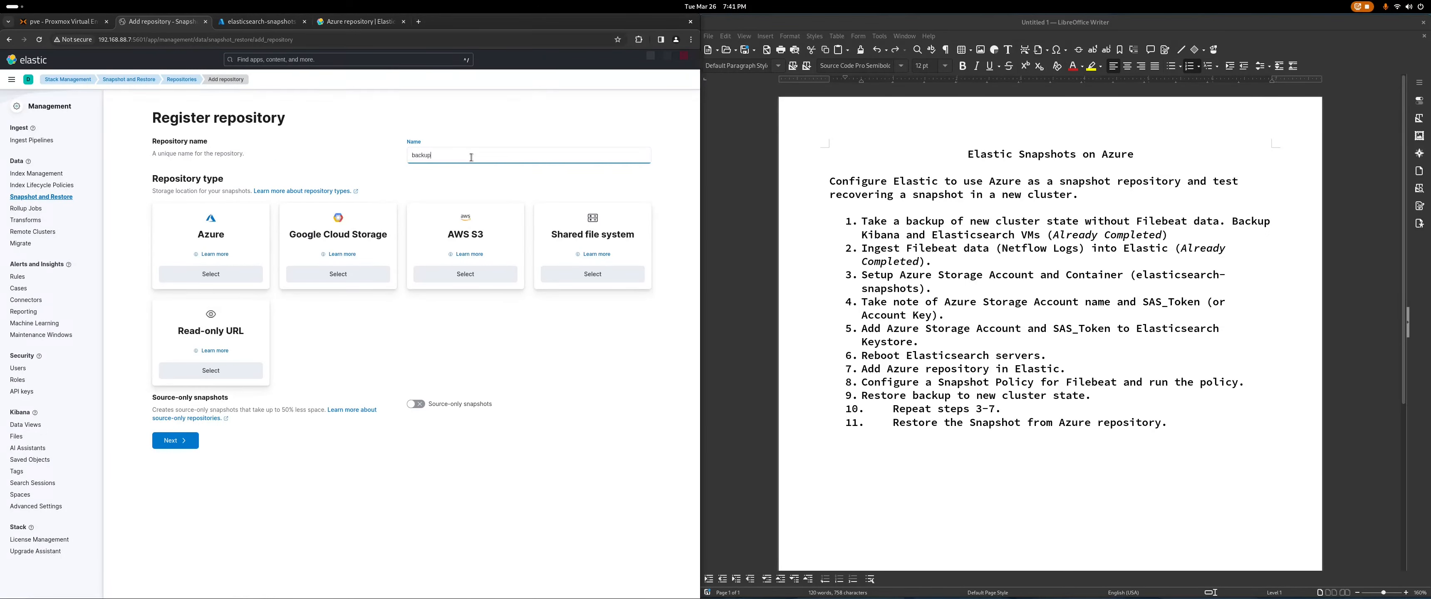
{"action": "left_click", "coordinate": [210, 274]}
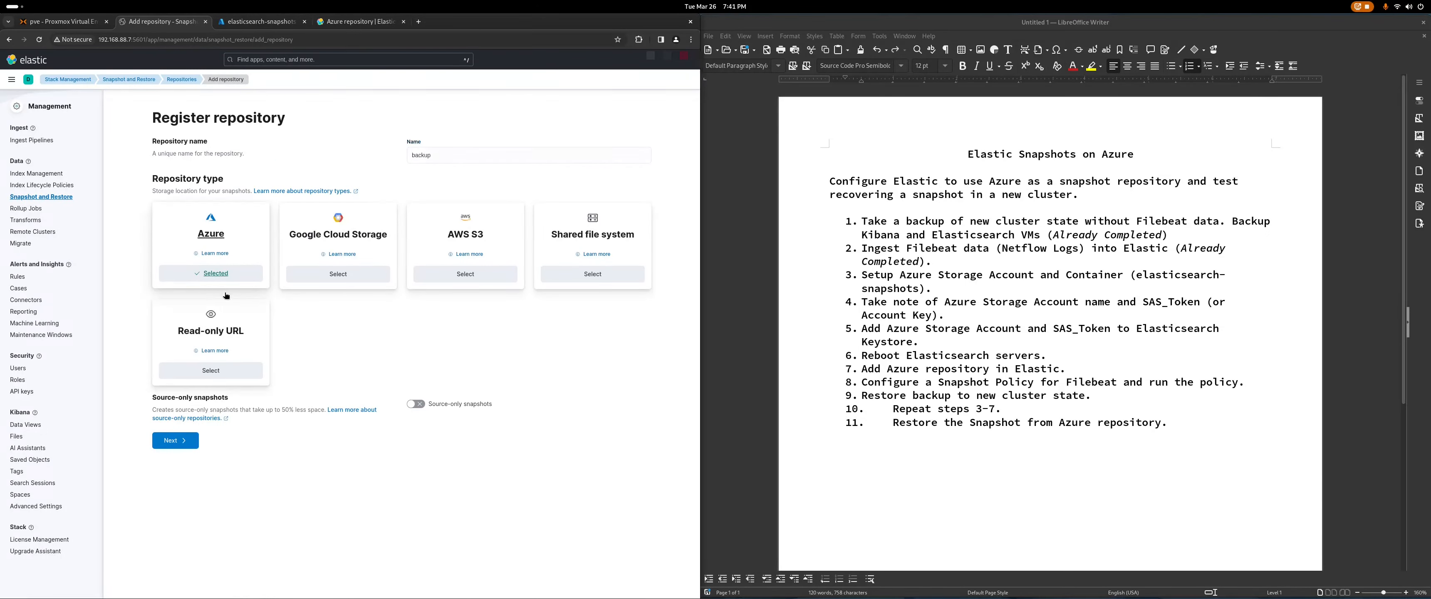
{"action": "left_click", "coordinate": [198, 433]}
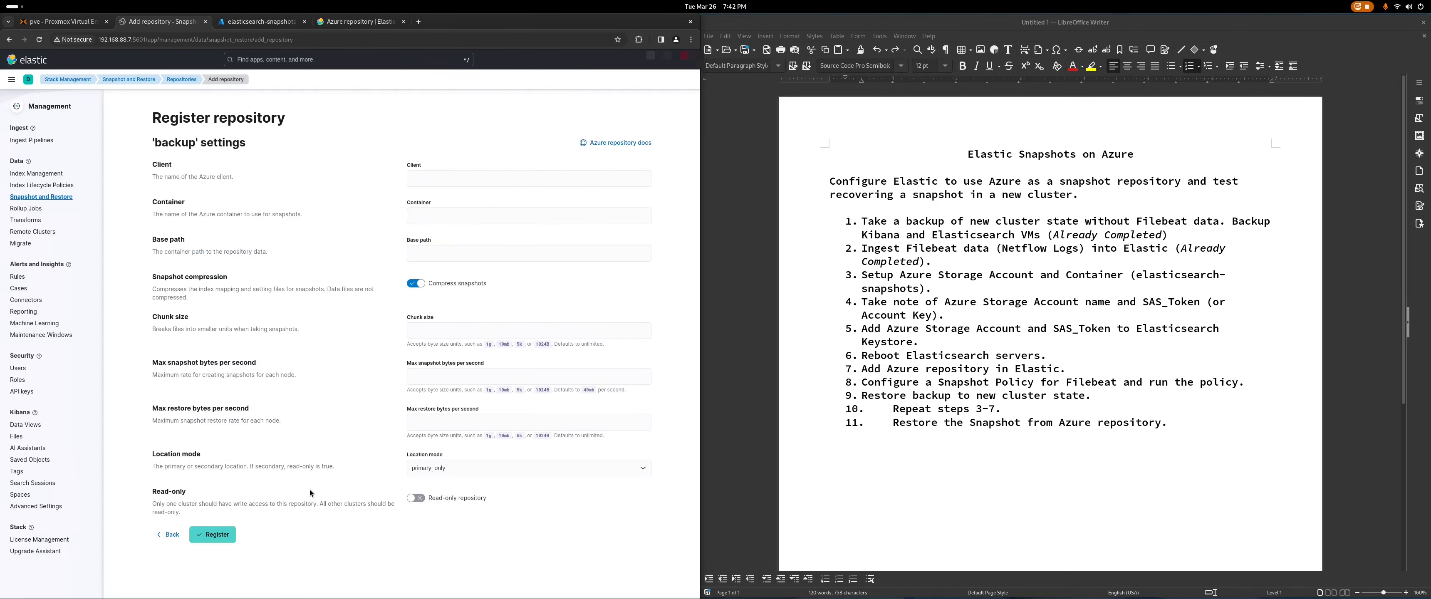
{"action": "left_click", "coordinate": [217, 535]}
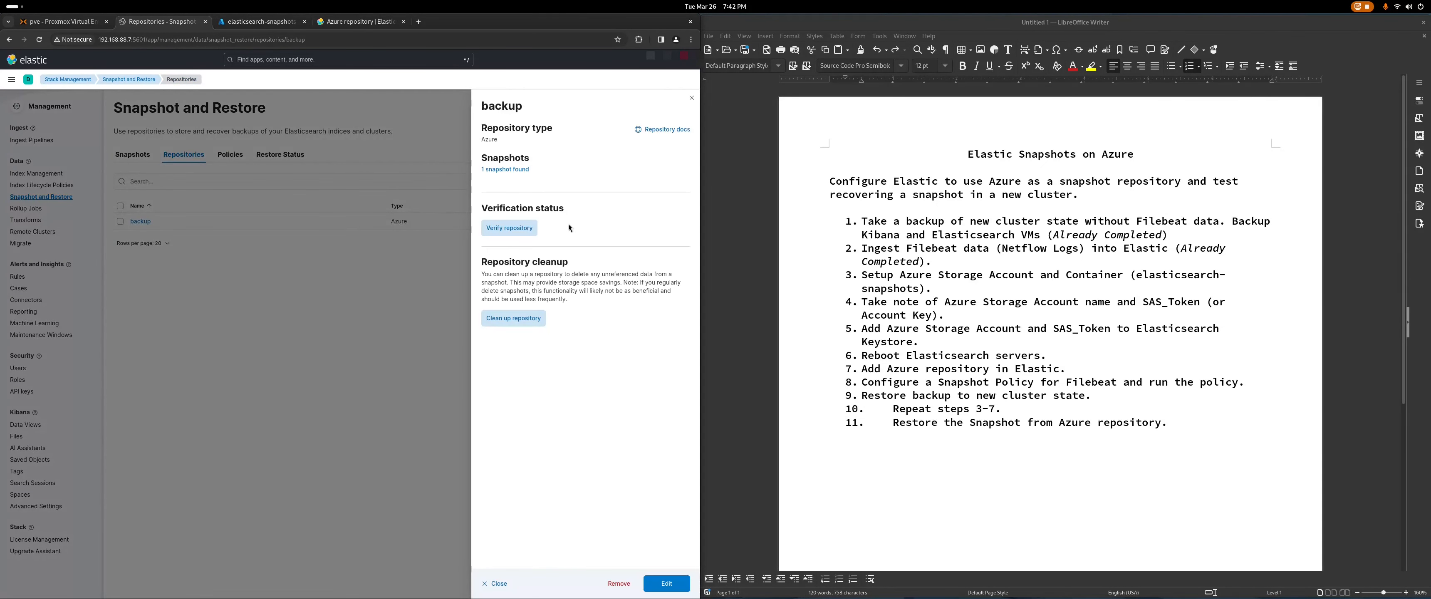
Step: Verify the backup repository's Azure connection and list the filebeat snapshot it holds
{"action": "left_click", "coordinate": [509, 228]}
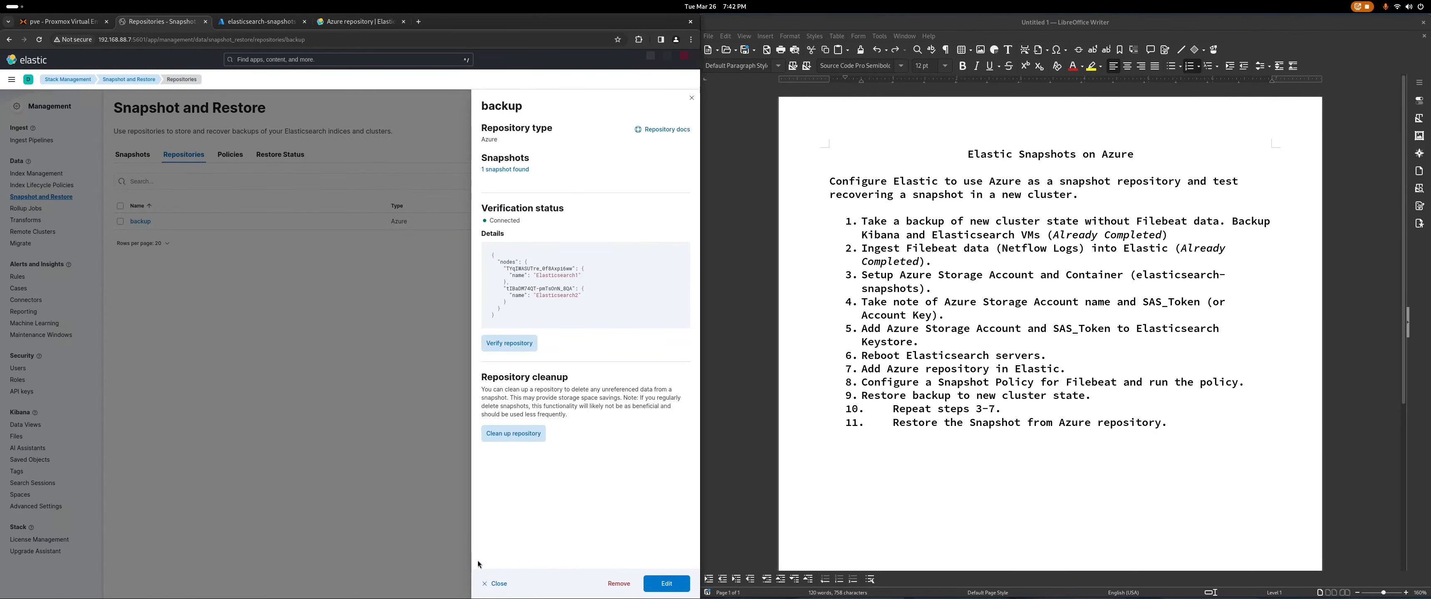
{"action": "left_click", "coordinate": [496, 583]}
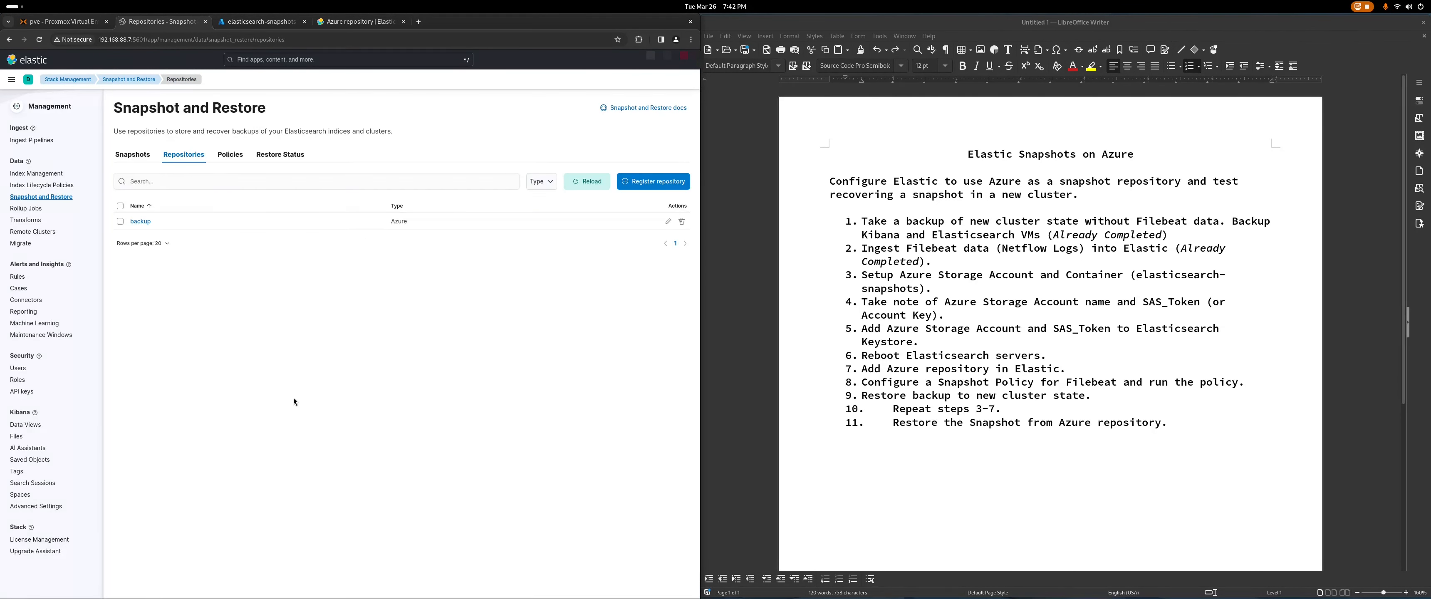
{"action": "left_click", "coordinate": [133, 157]}
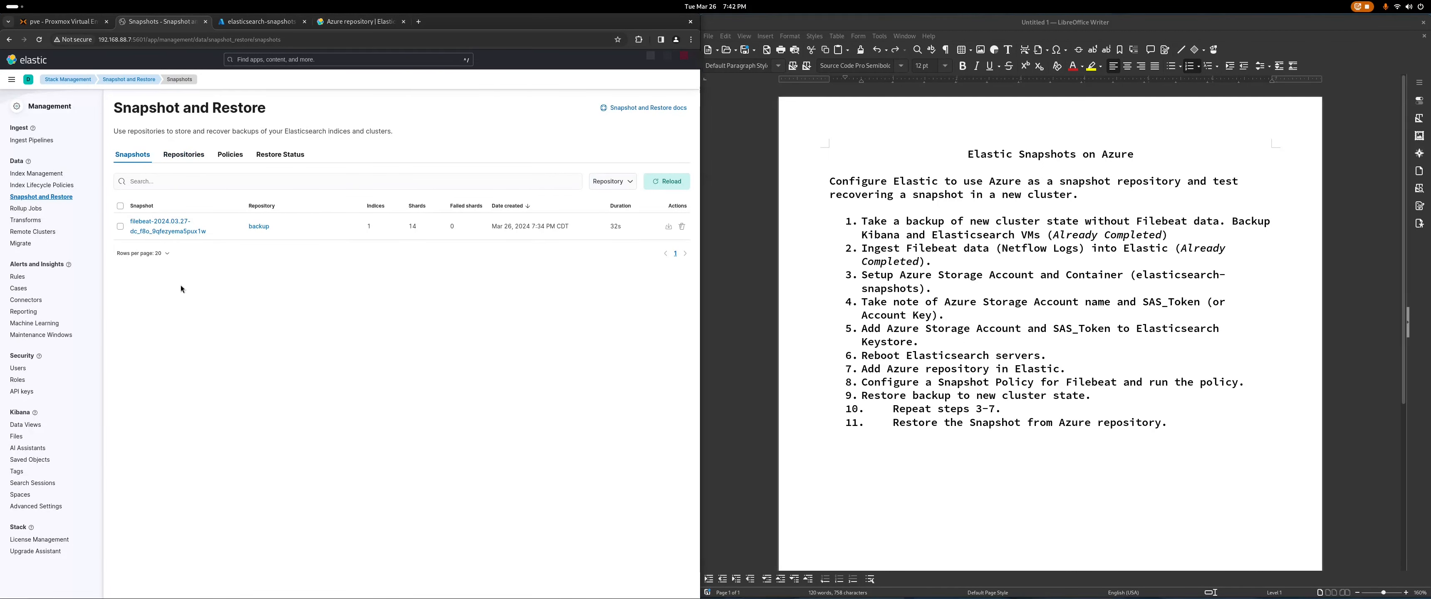
{"action": "left_click", "coordinate": [250, 25]}
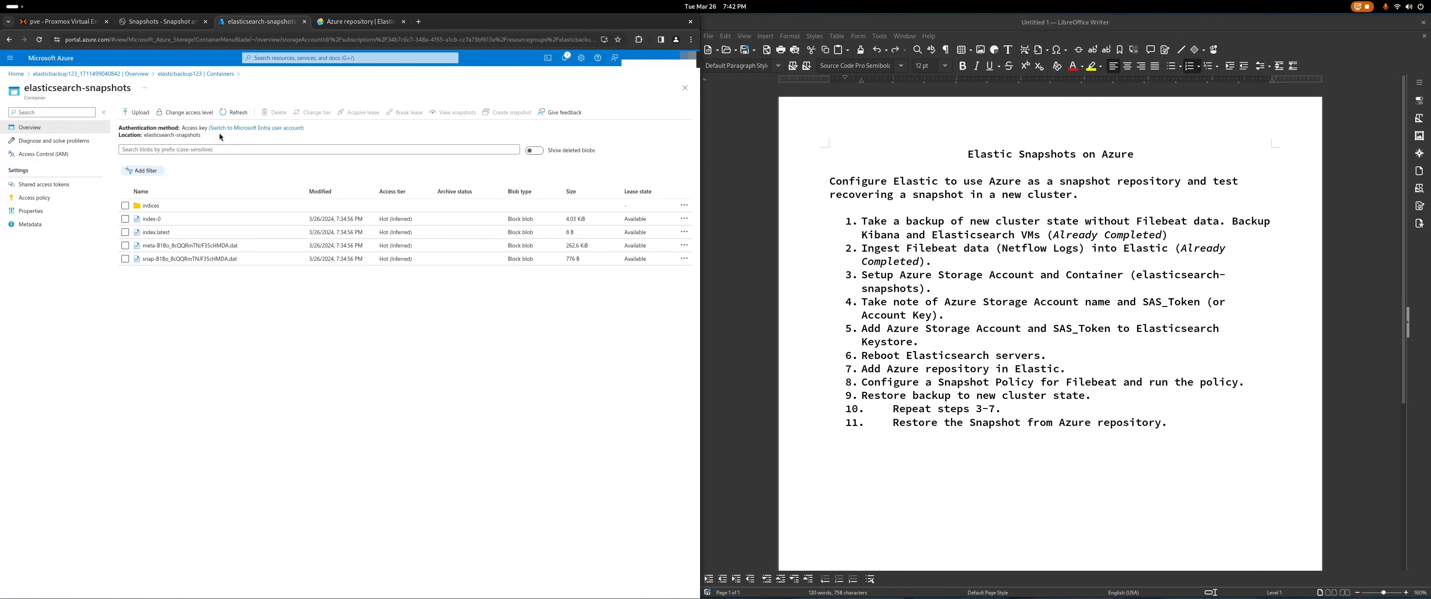
{"action": "left_click", "coordinate": [237, 112]}
{"action": "left_click", "coordinate": [154, 20]}
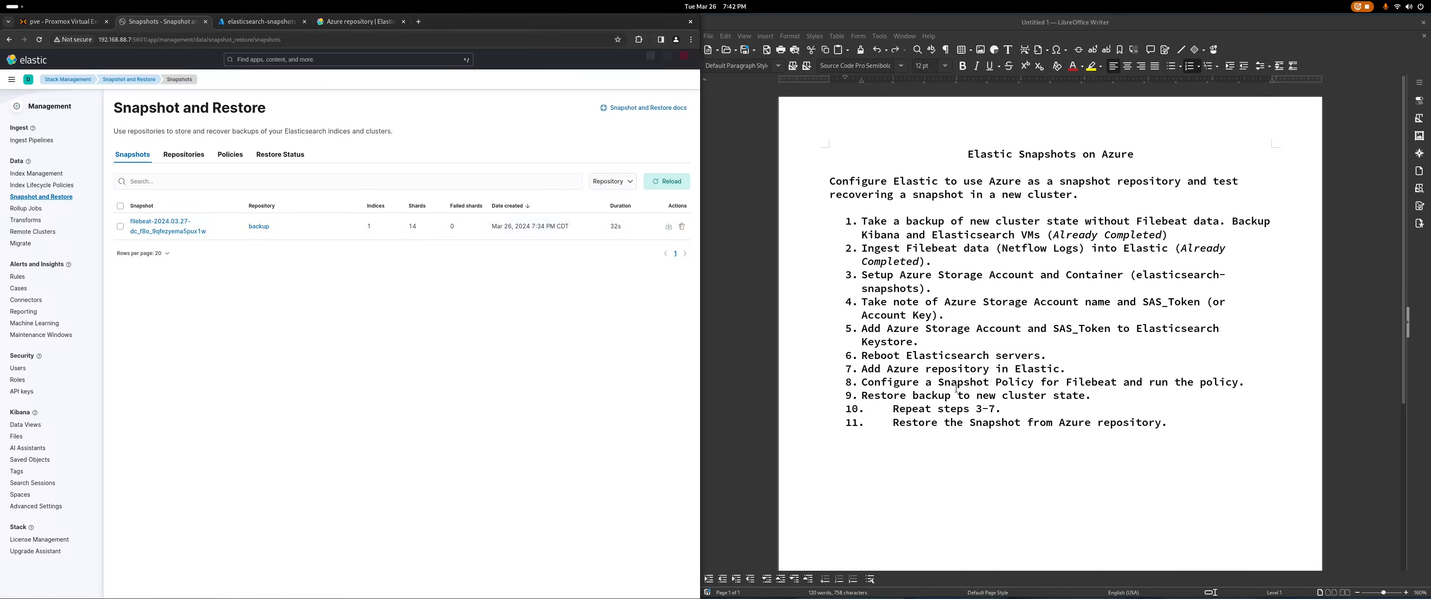
Step: Restore the filebeat snapshot with all data streams and indices and default index settings
{"action": "left_click", "coordinate": [668, 227]}
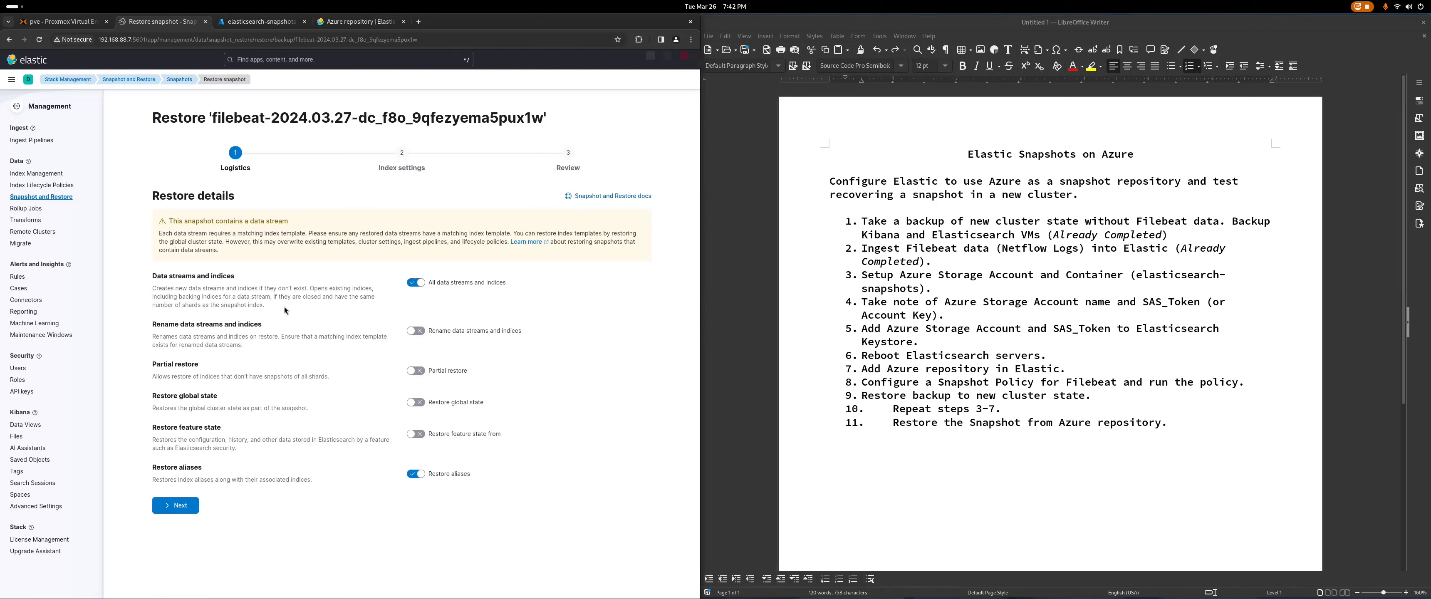
{"action": "left_click", "coordinate": [417, 283]}
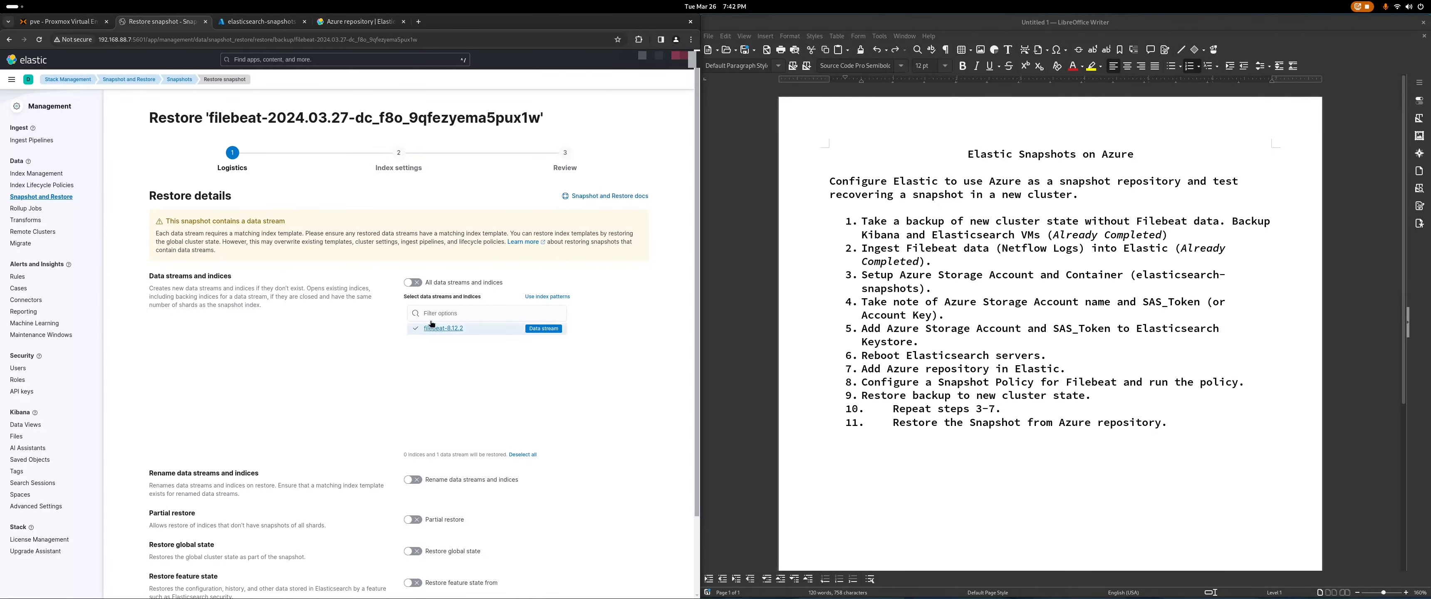
{"action": "left_click", "coordinate": [415, 285]}
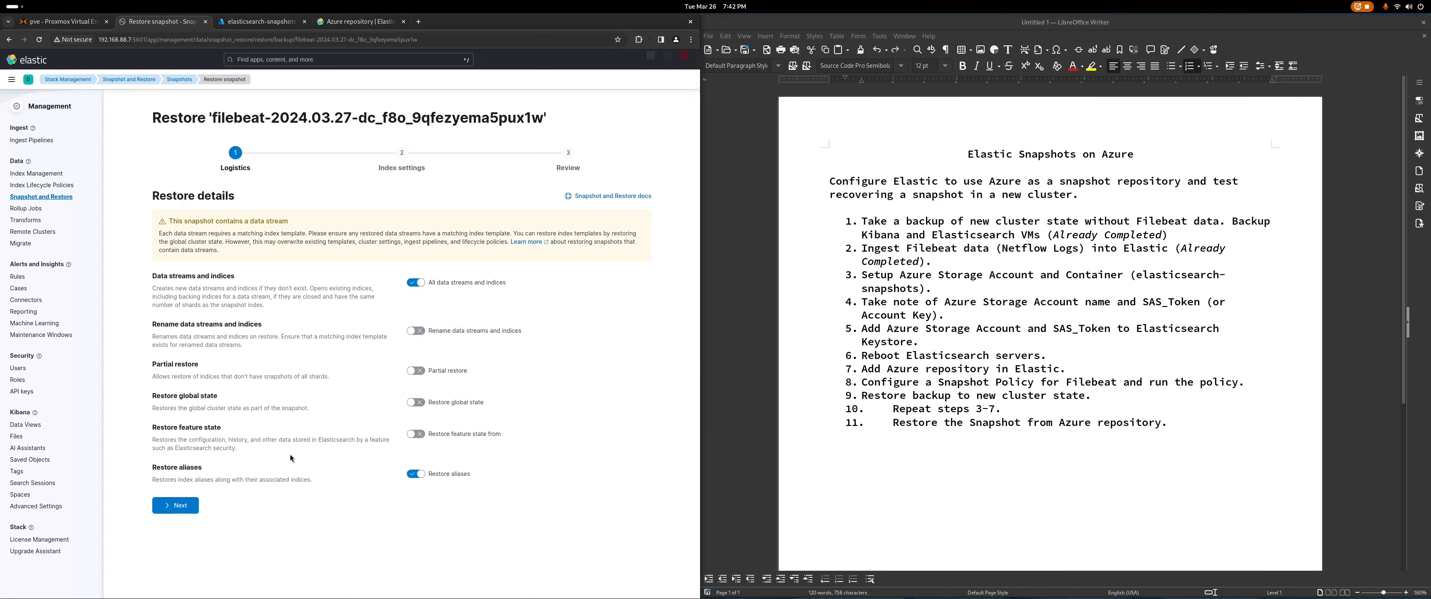
{"action": "left_click", "coordinate": [171, 505]}
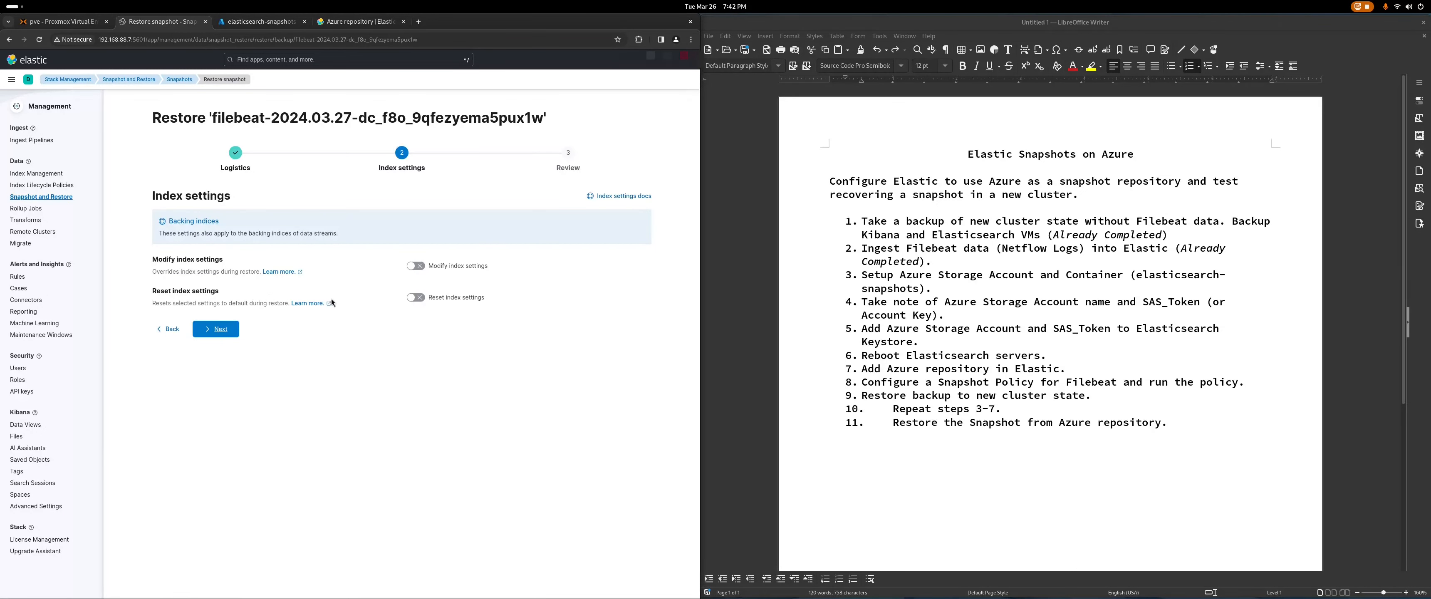
{"action": "left_click", "coordinate": [219, 330]}
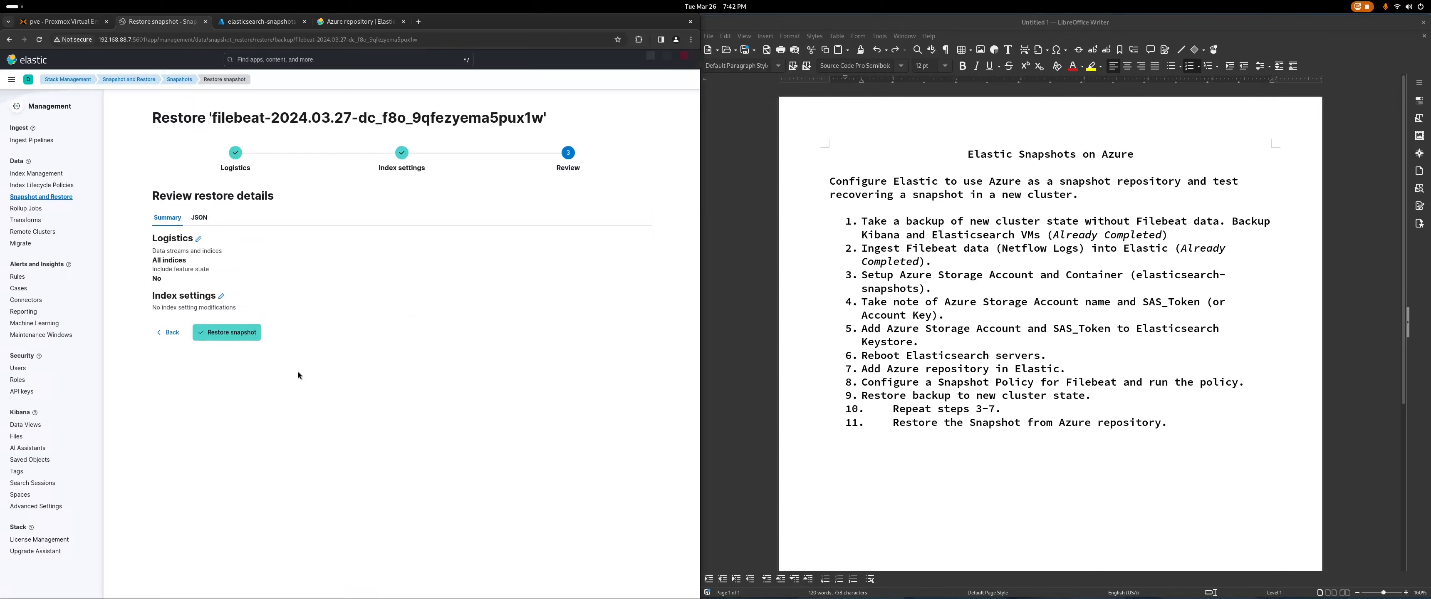
{"action": "left_click", "coordinate": [227, 335]}
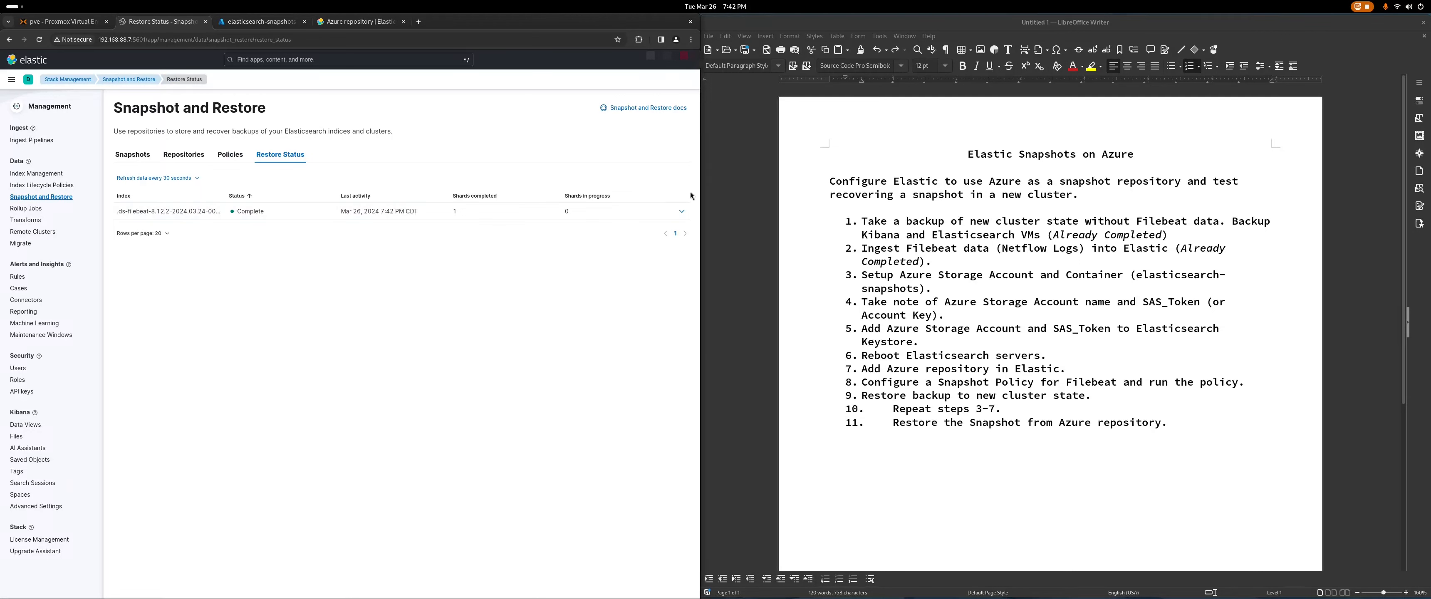
Step: Check the completed restore, the filebeat-8.12.2 data stream, and its 499 hits in Discover
{"action": "left_click", "coordinate": [682, 216]}
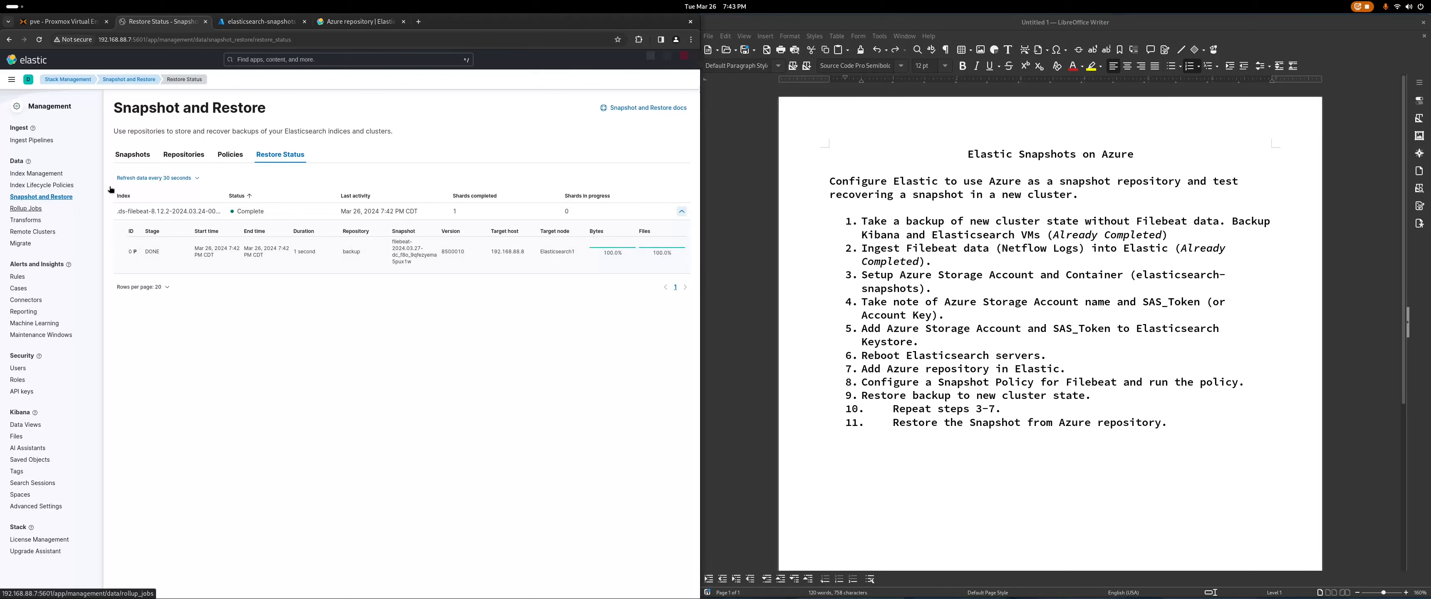
{"action": "left_click", "coordinate": [50, 174]}
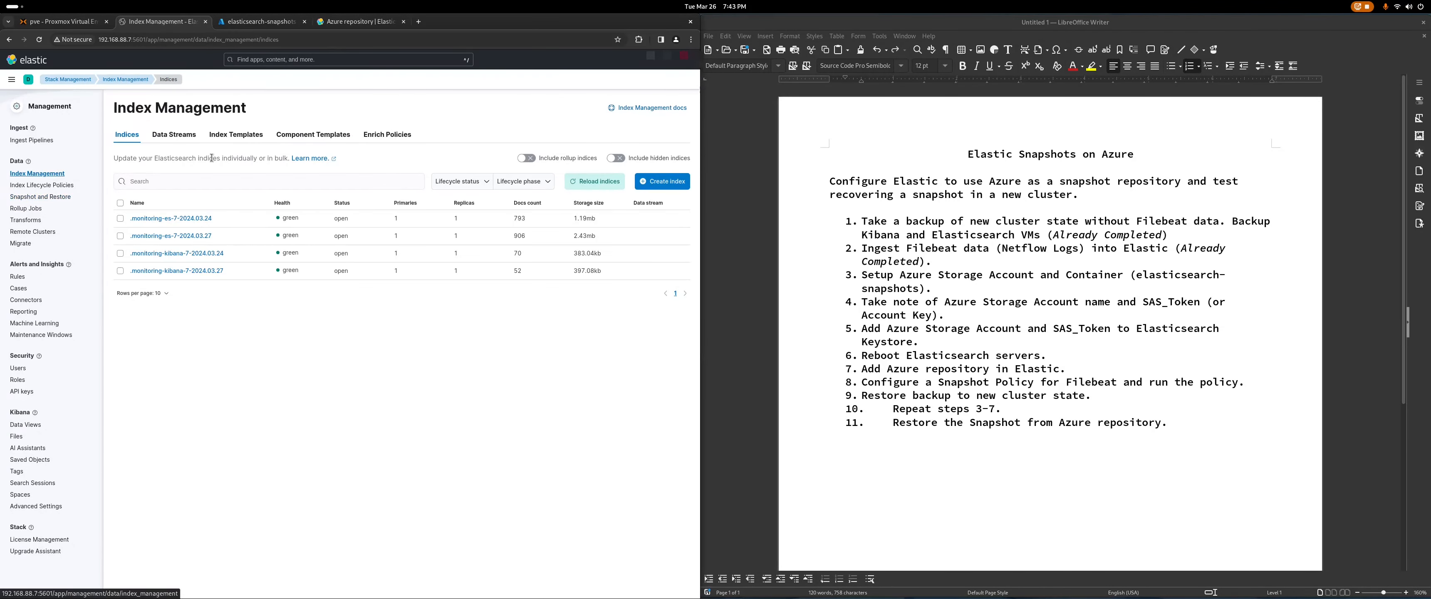
{"action": "left_click", "coordinate": [175, 136]}
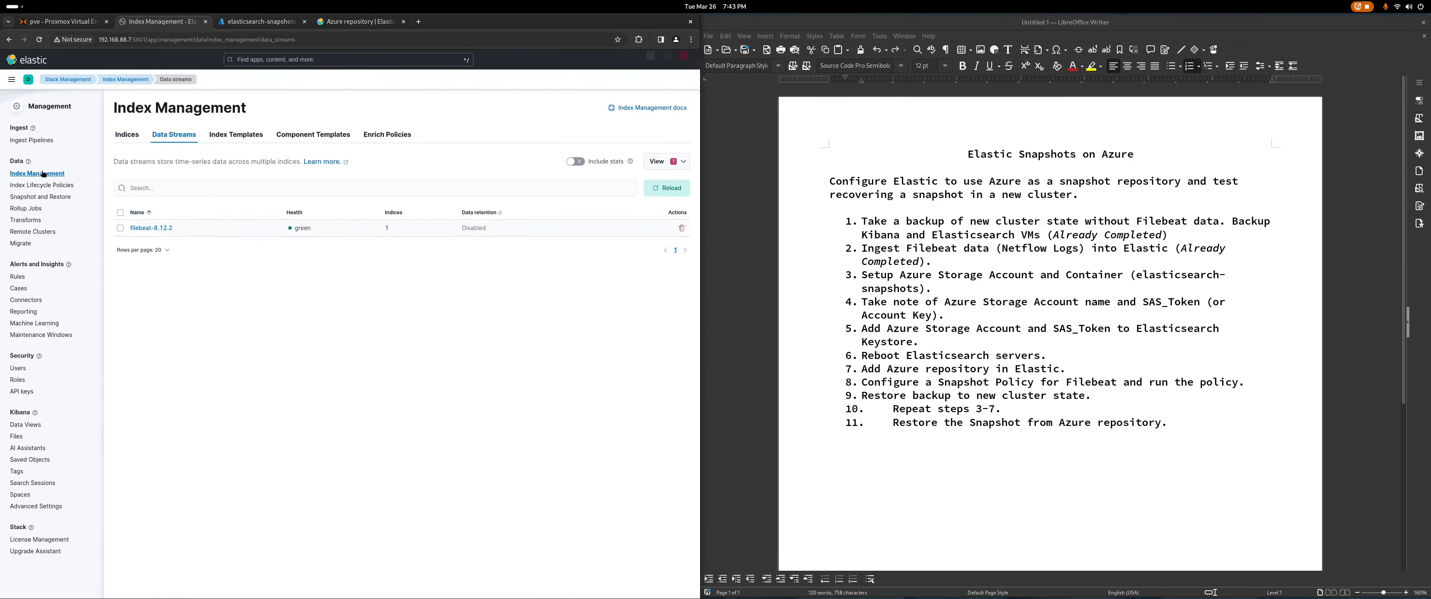
{"action": "left_click", "coordinate": [11, 80]}
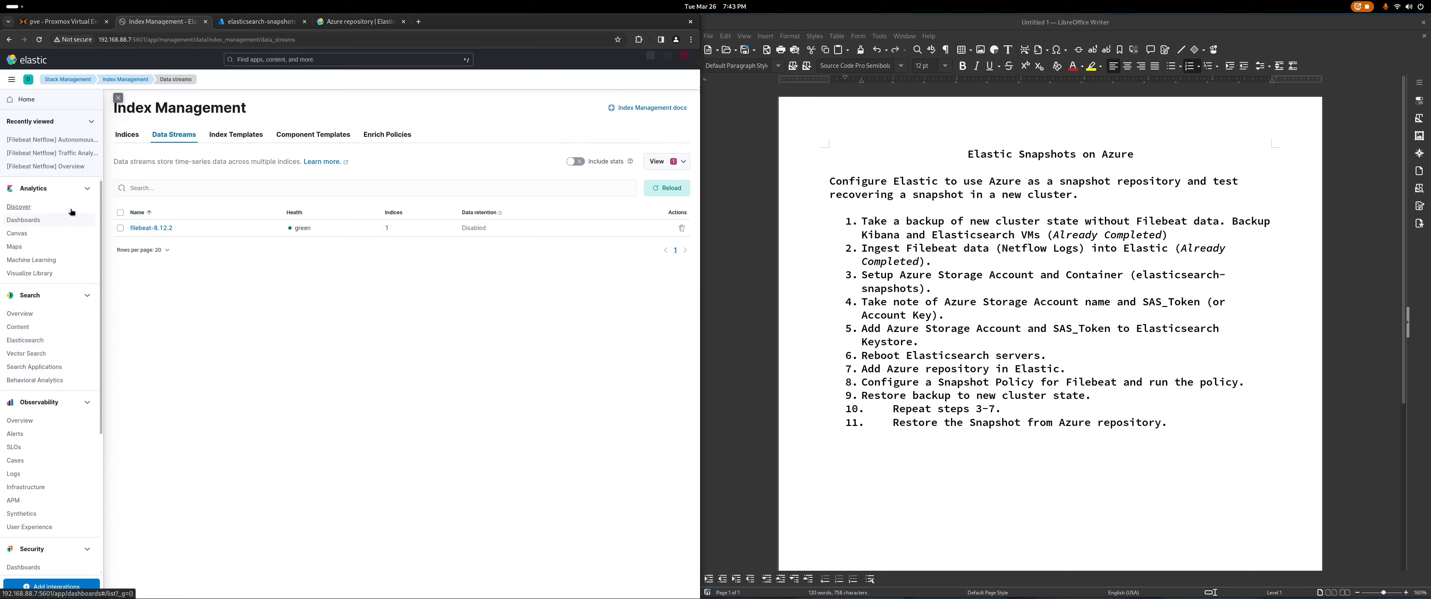
{"action": "left_click", "coordinate": [47, 208]}
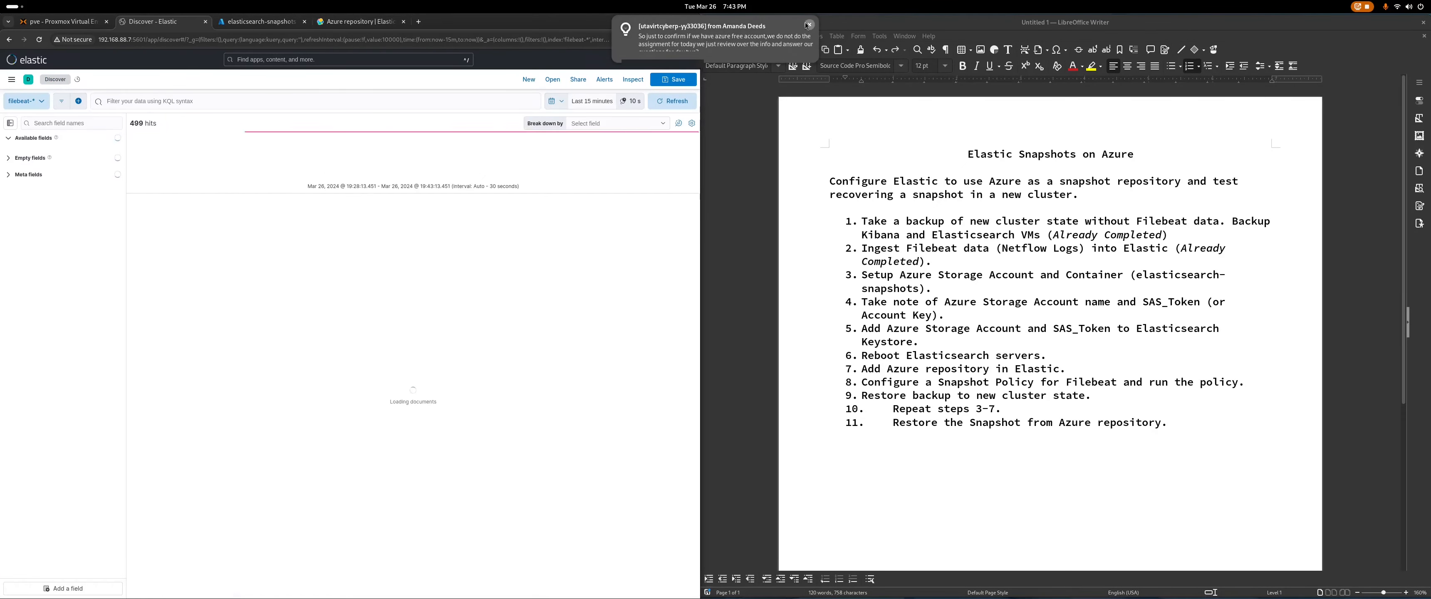
{"action": "left_click", "coordinate": [810, 25]}
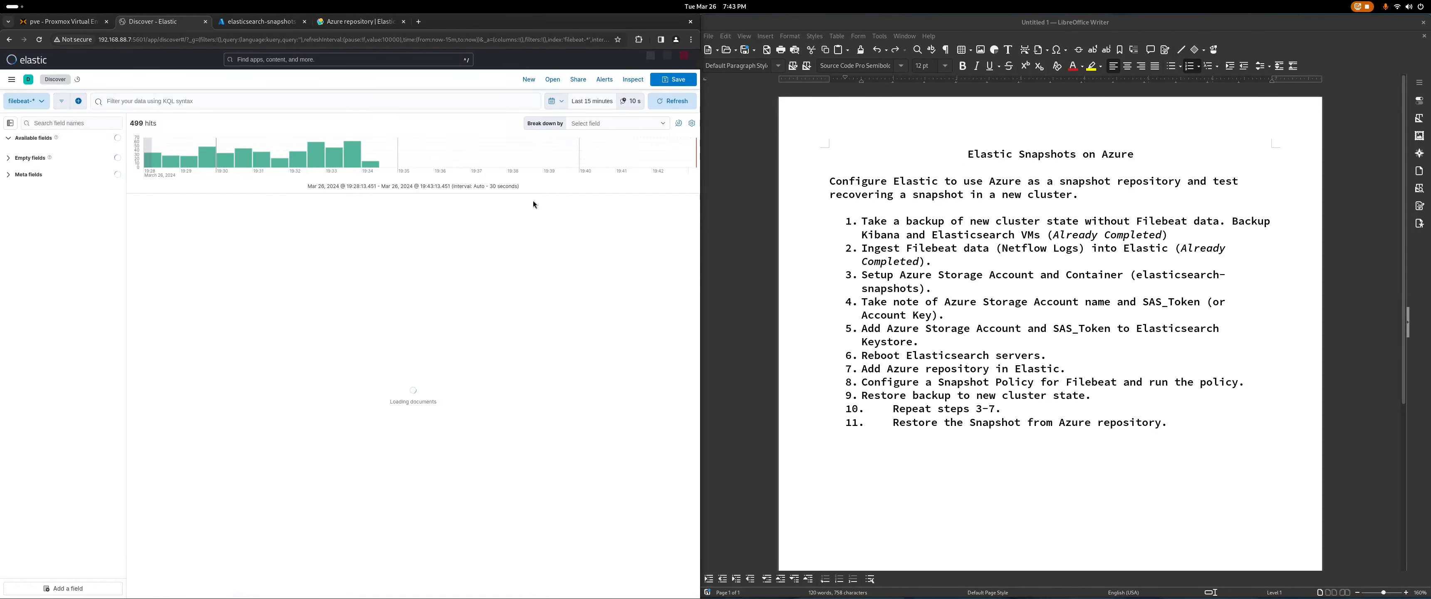